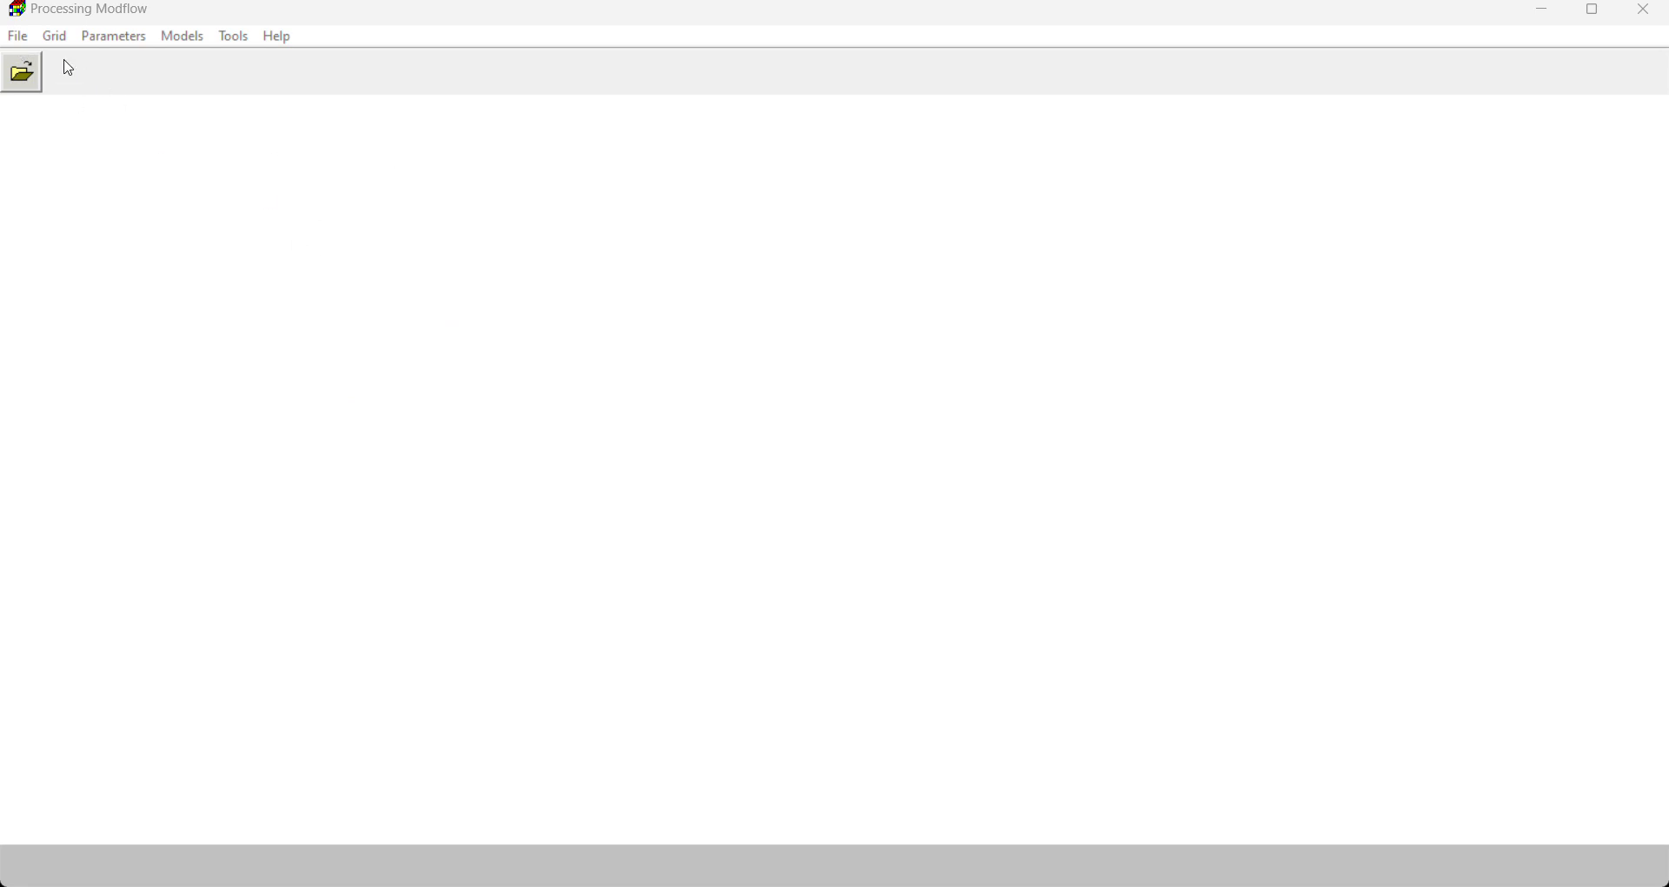
Step: Create a new model named "injectionwell 84" in the Particle movement folder
{"action": "left_click", "coordinate": [23, 73]}
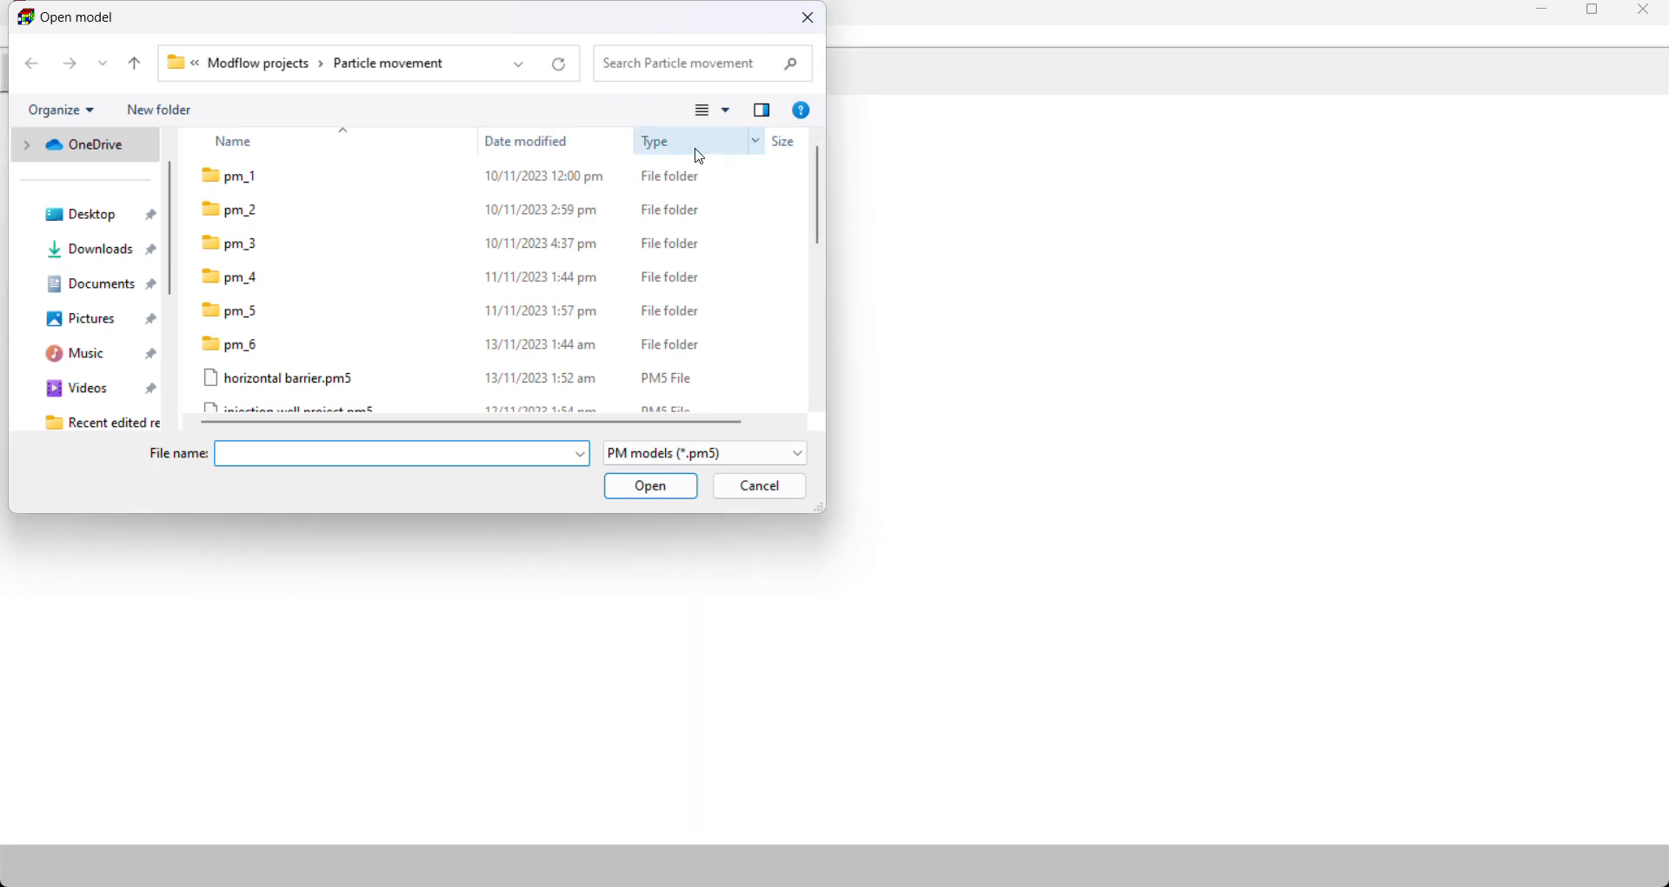
{"action": "left_click", "coordinate": [757, 484]}
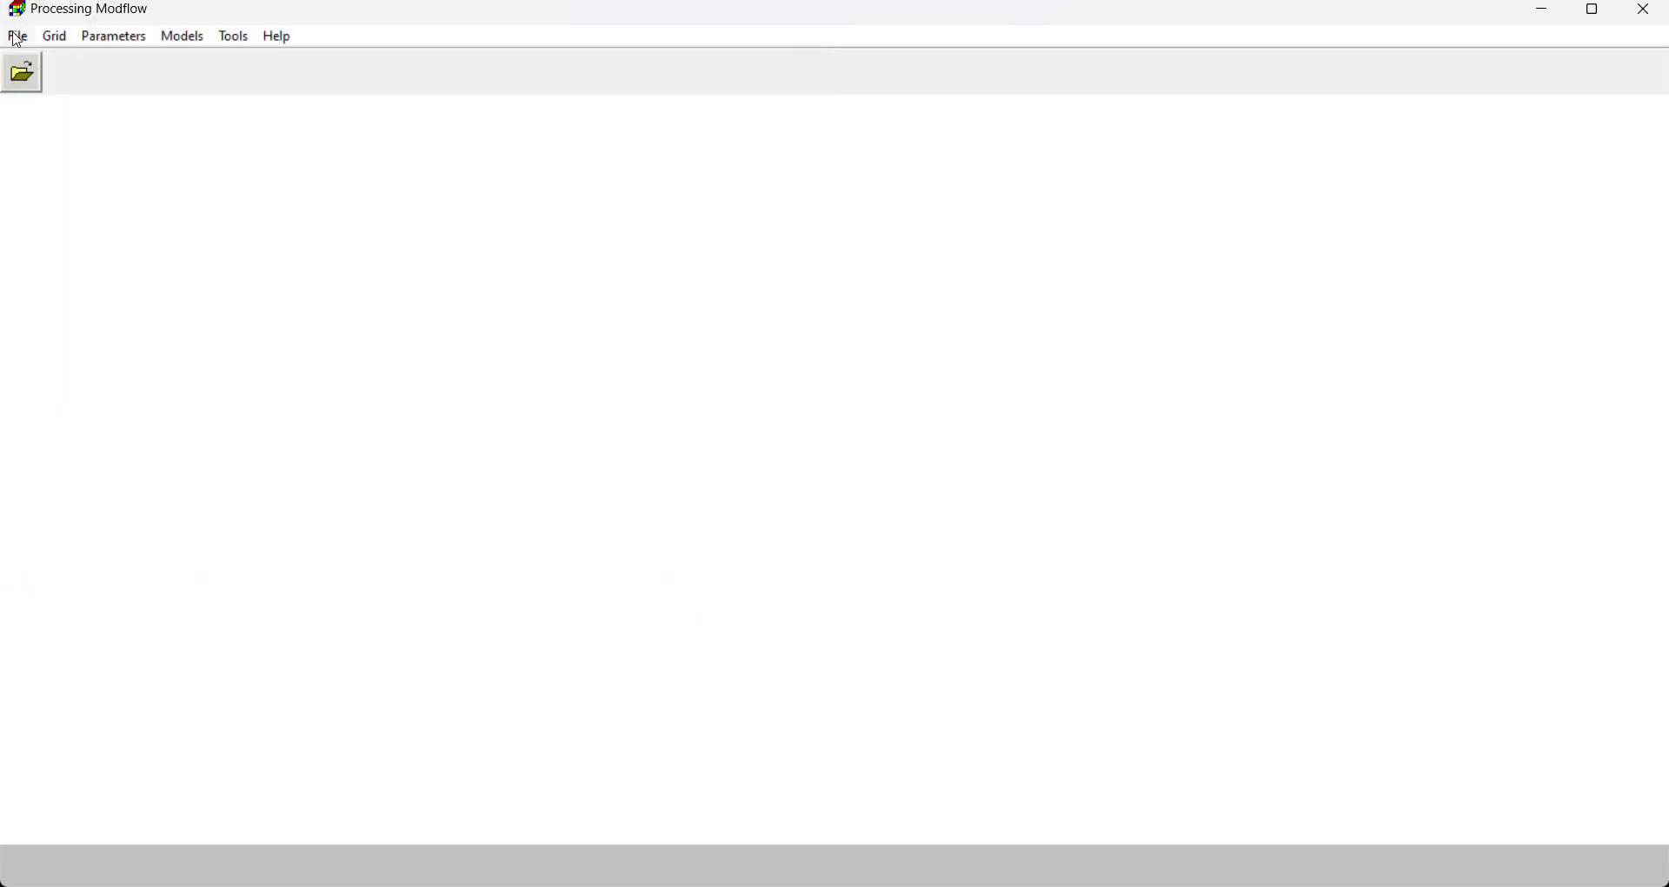
{"action": "left_click", "coordinate": [18, 36]}
{"action": "left_click", "coordinate": [87, 62]}
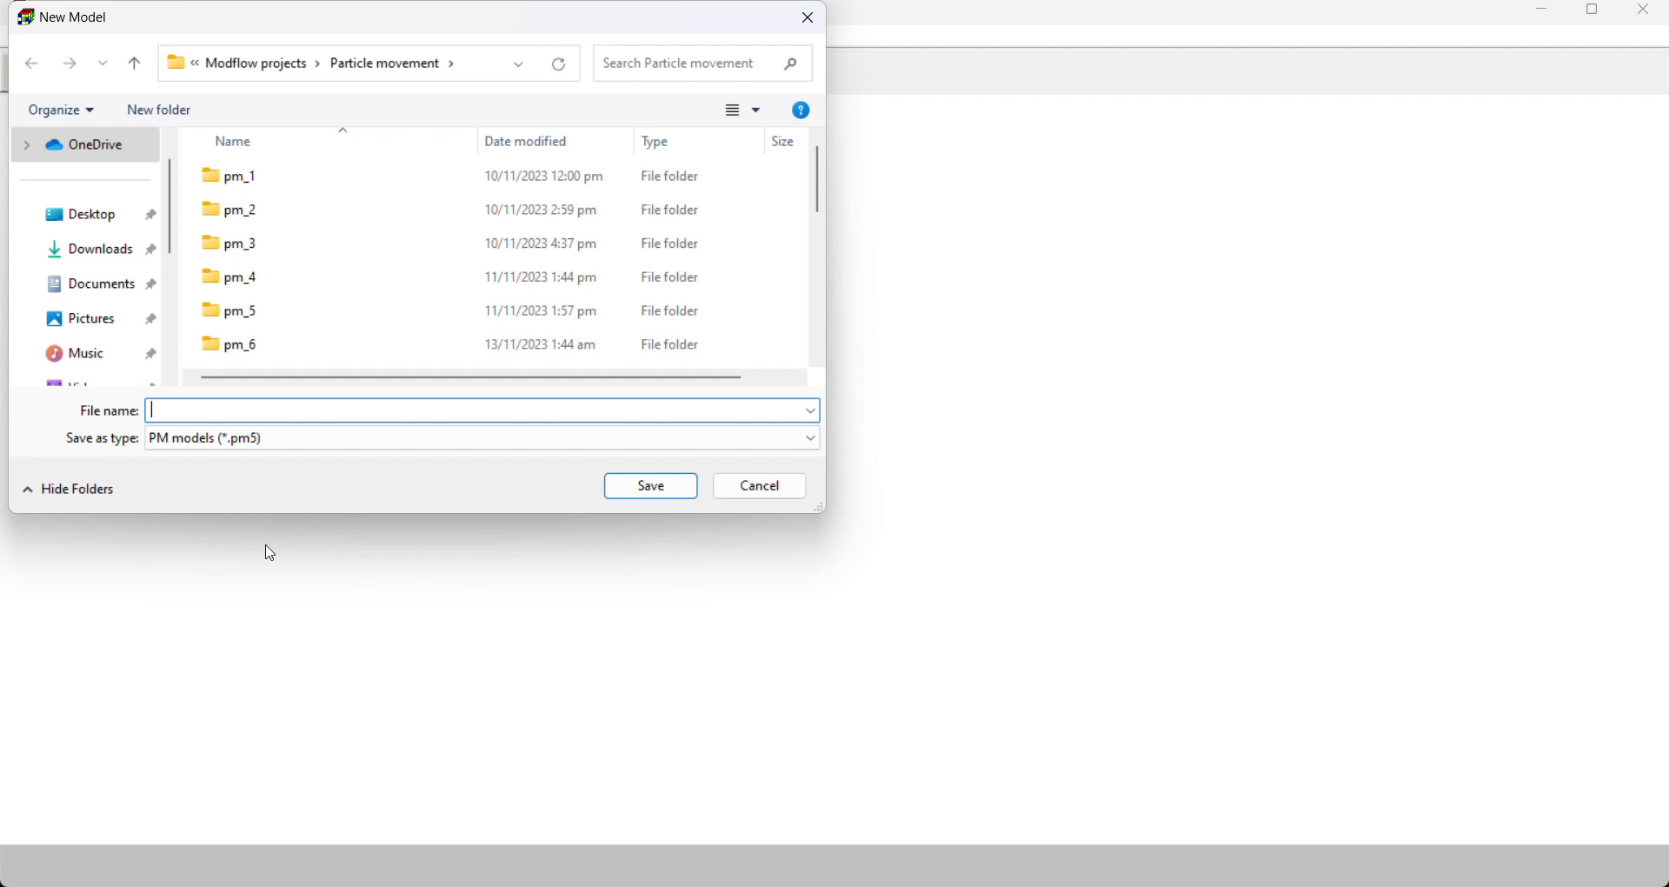
{"action": "type", "text": "inject"}
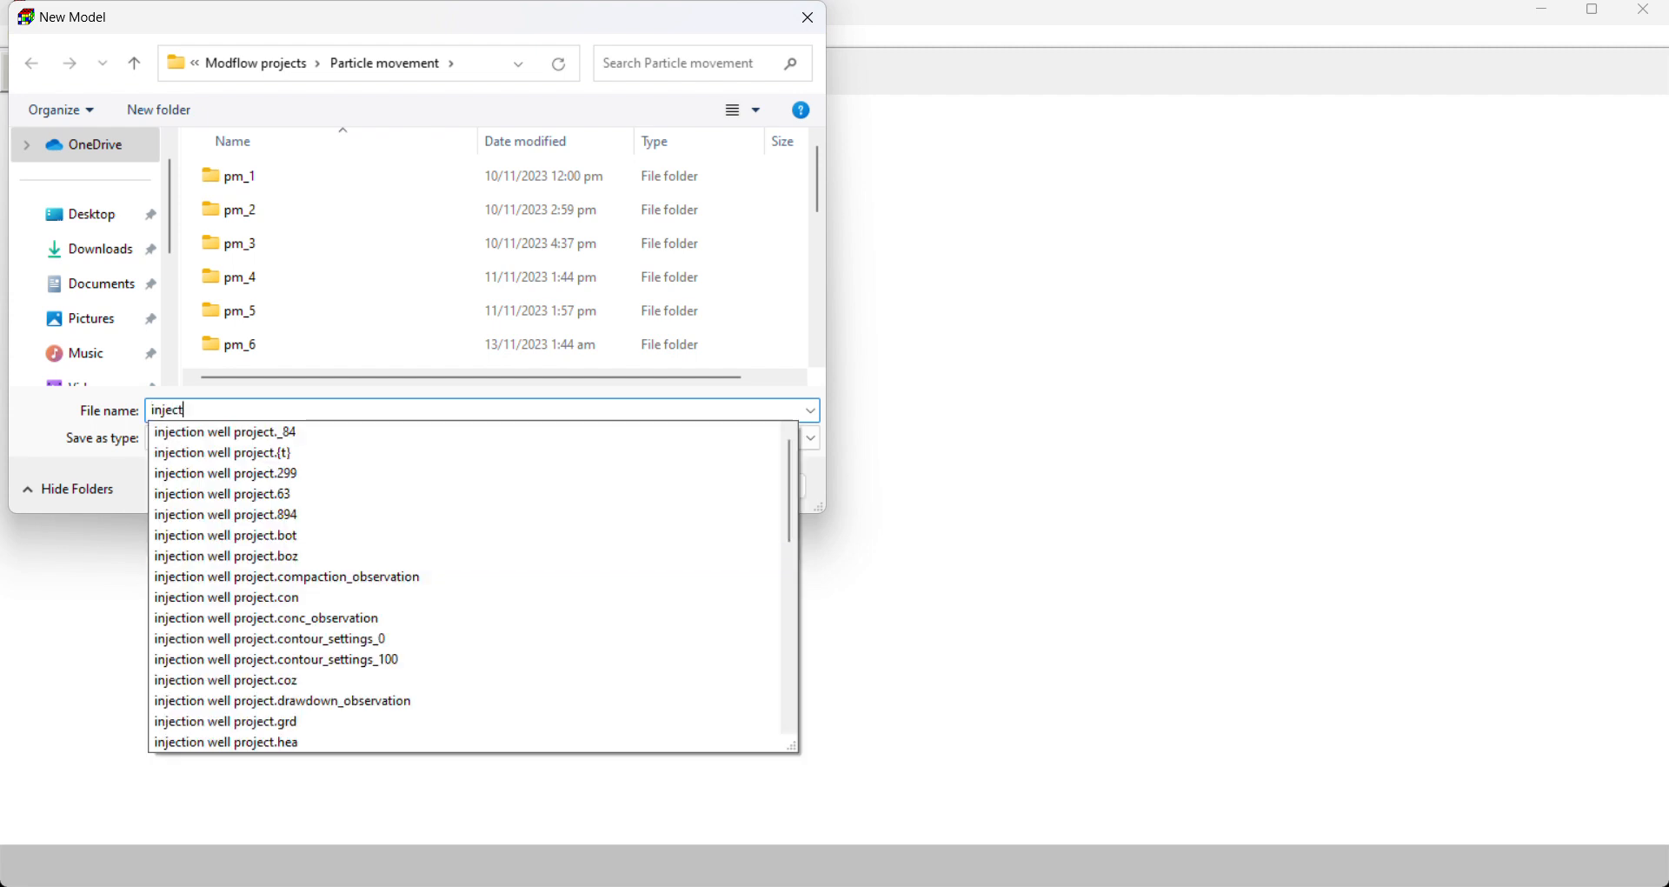
{"action": "type", "text": "ionwell 84"}
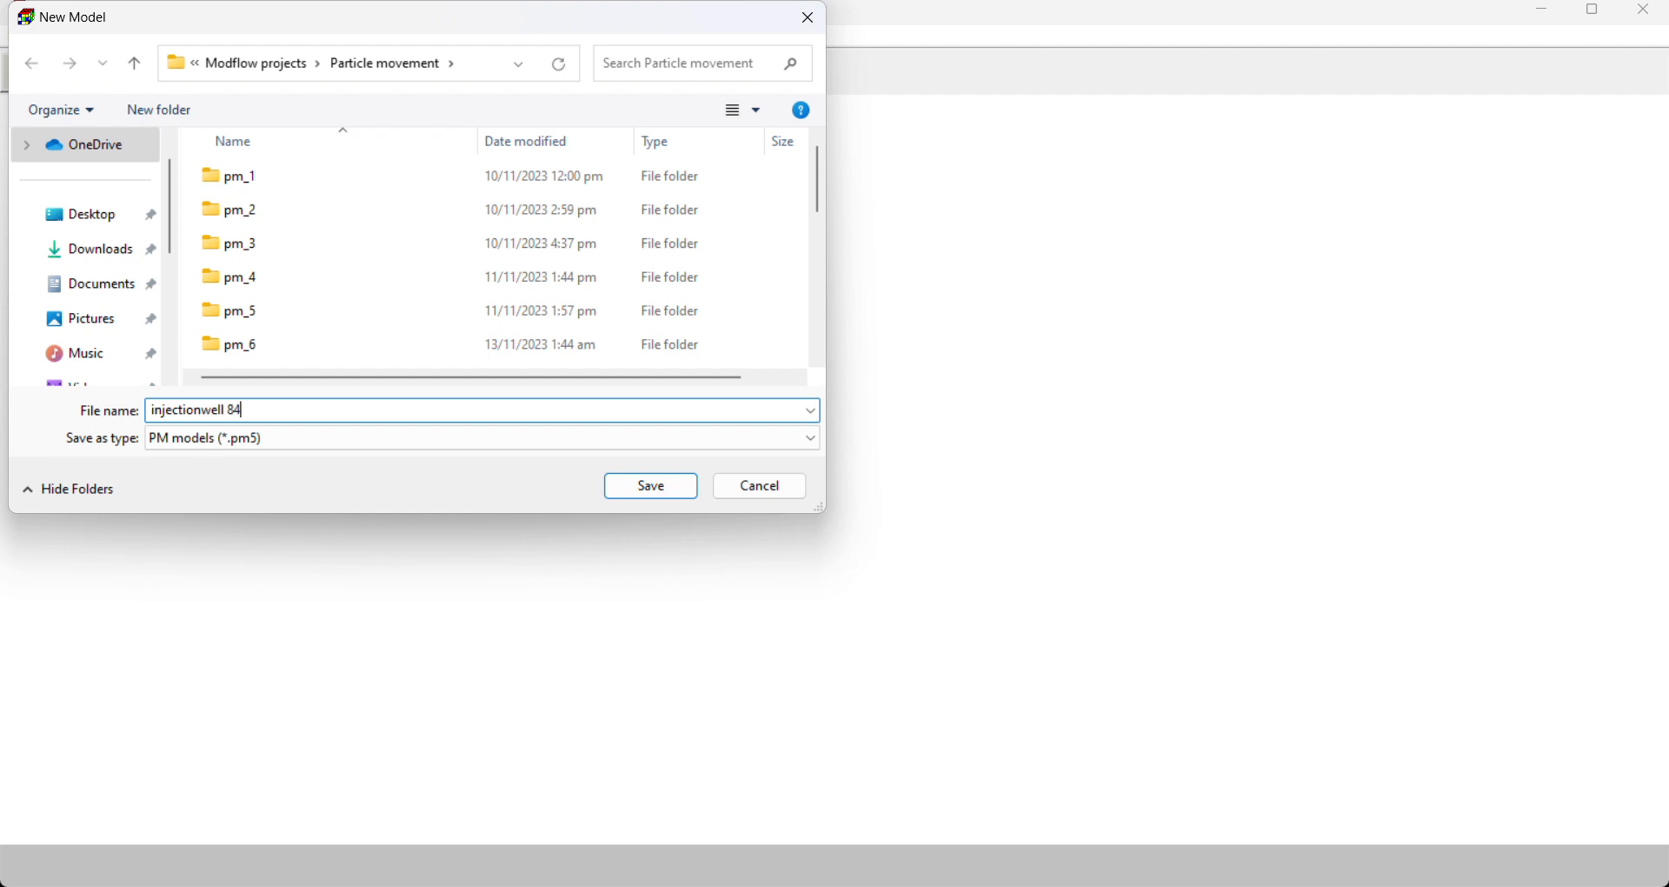
{"action": "left_click", "coordinate": [661, 501]}
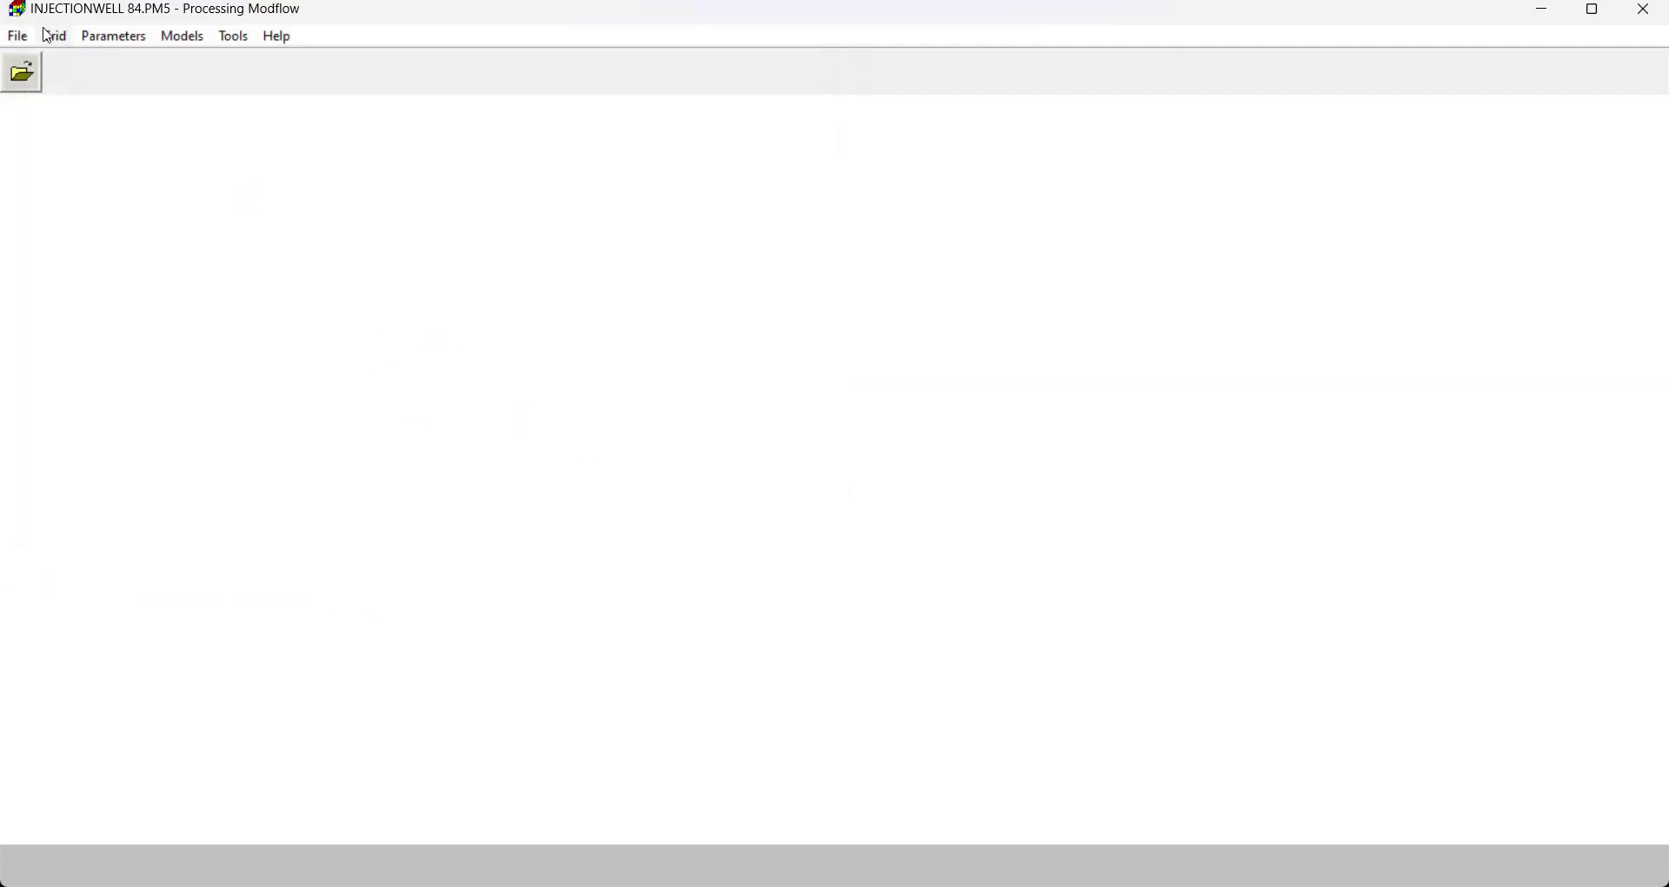
Step: Define the model grid with 2 layers, 30 rows over an extent of 300, and 40 columns over an extent of 400
{"action": "left_click", "coordinate": [56, 39]}
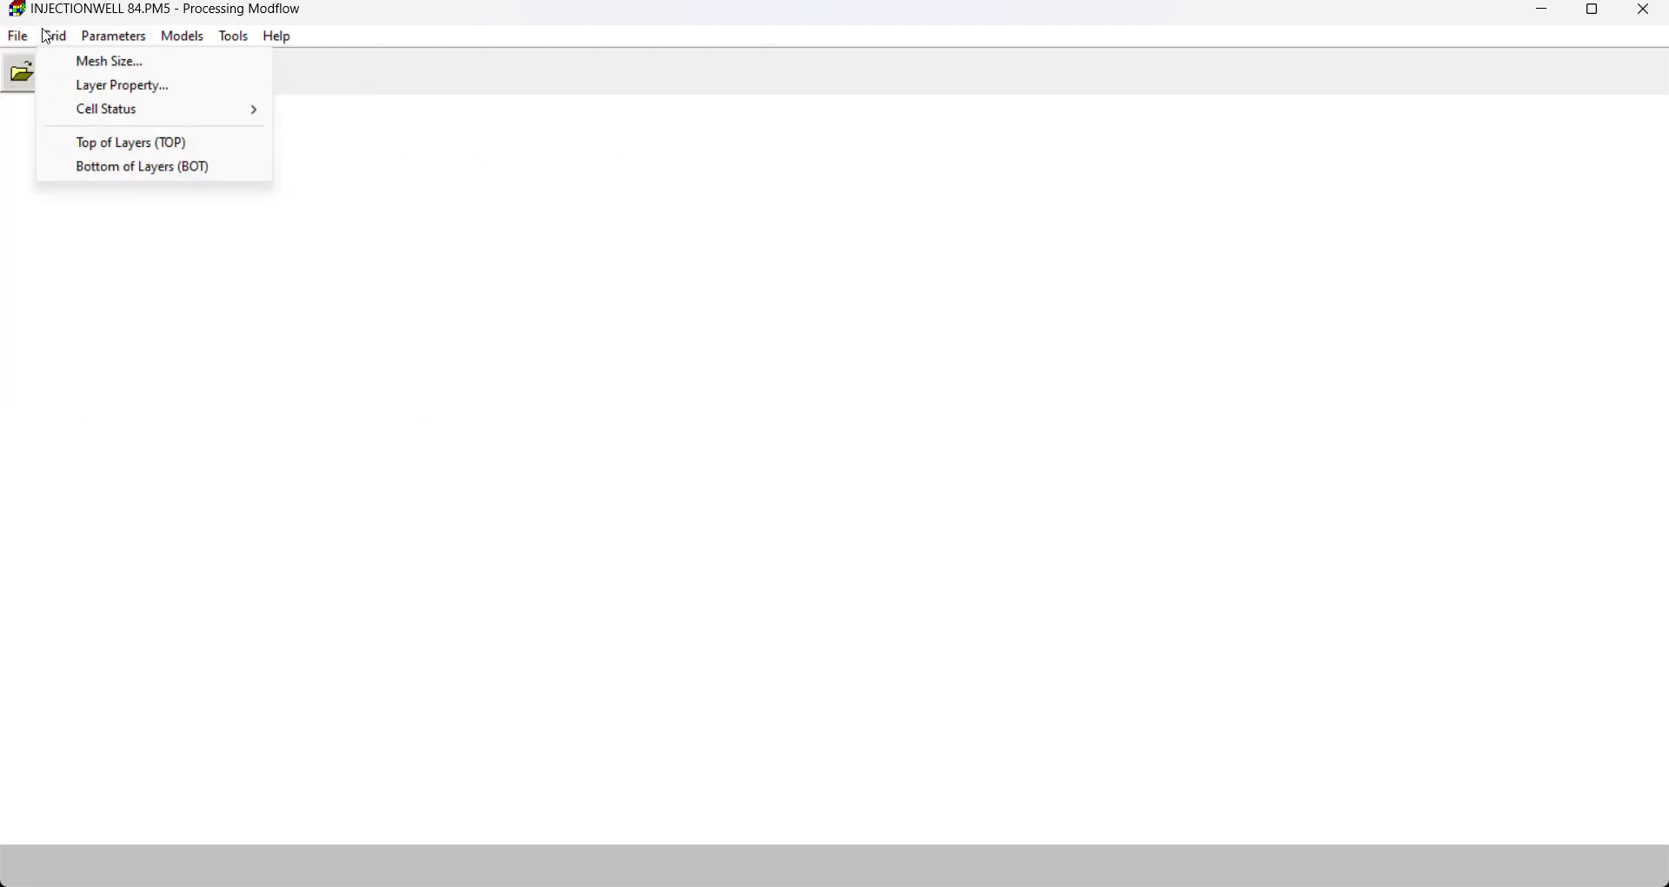
{"action": "left_click", "coordinate": [86, 60]}
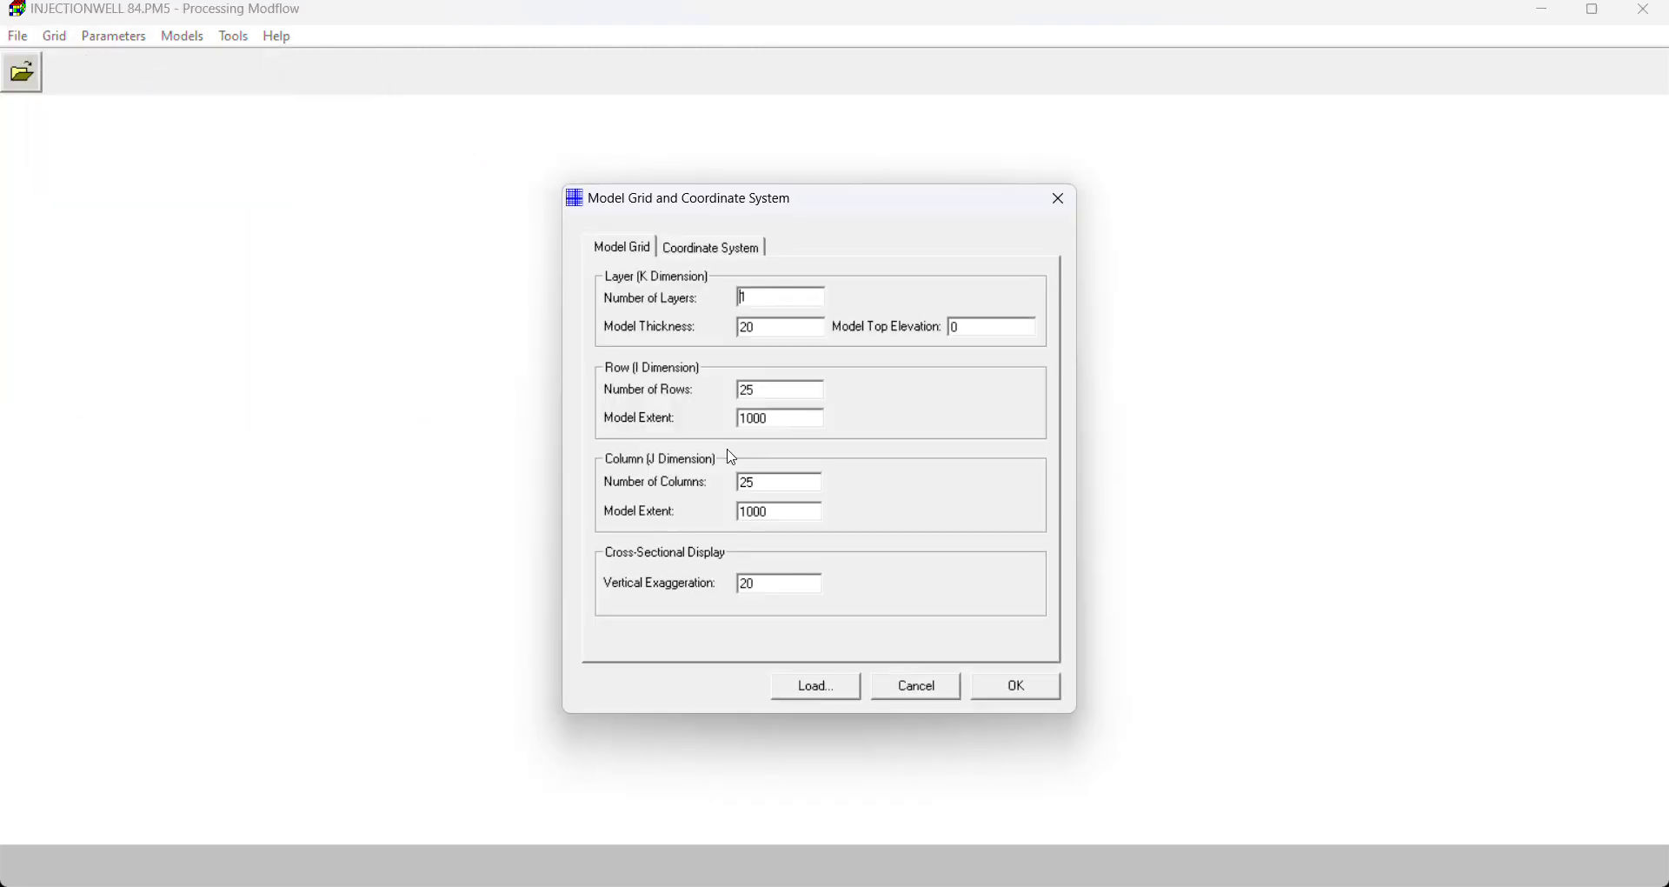
{"action": "left_click", "coordinate": [709, 249]}
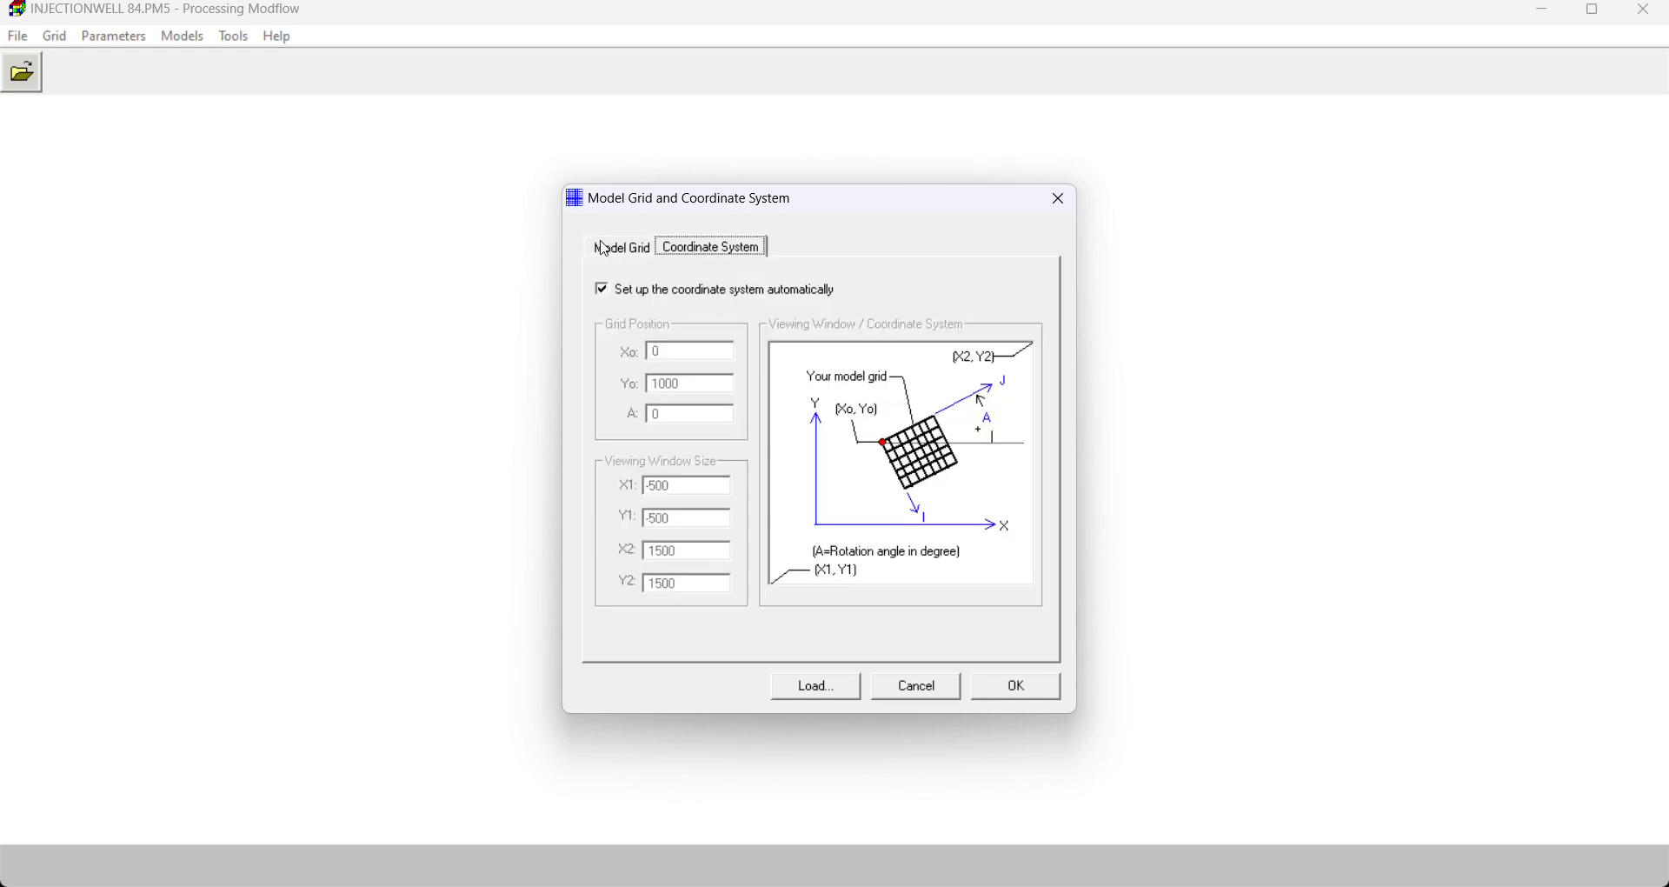
{"action": "left_click", "coordinate": [621, 248]}
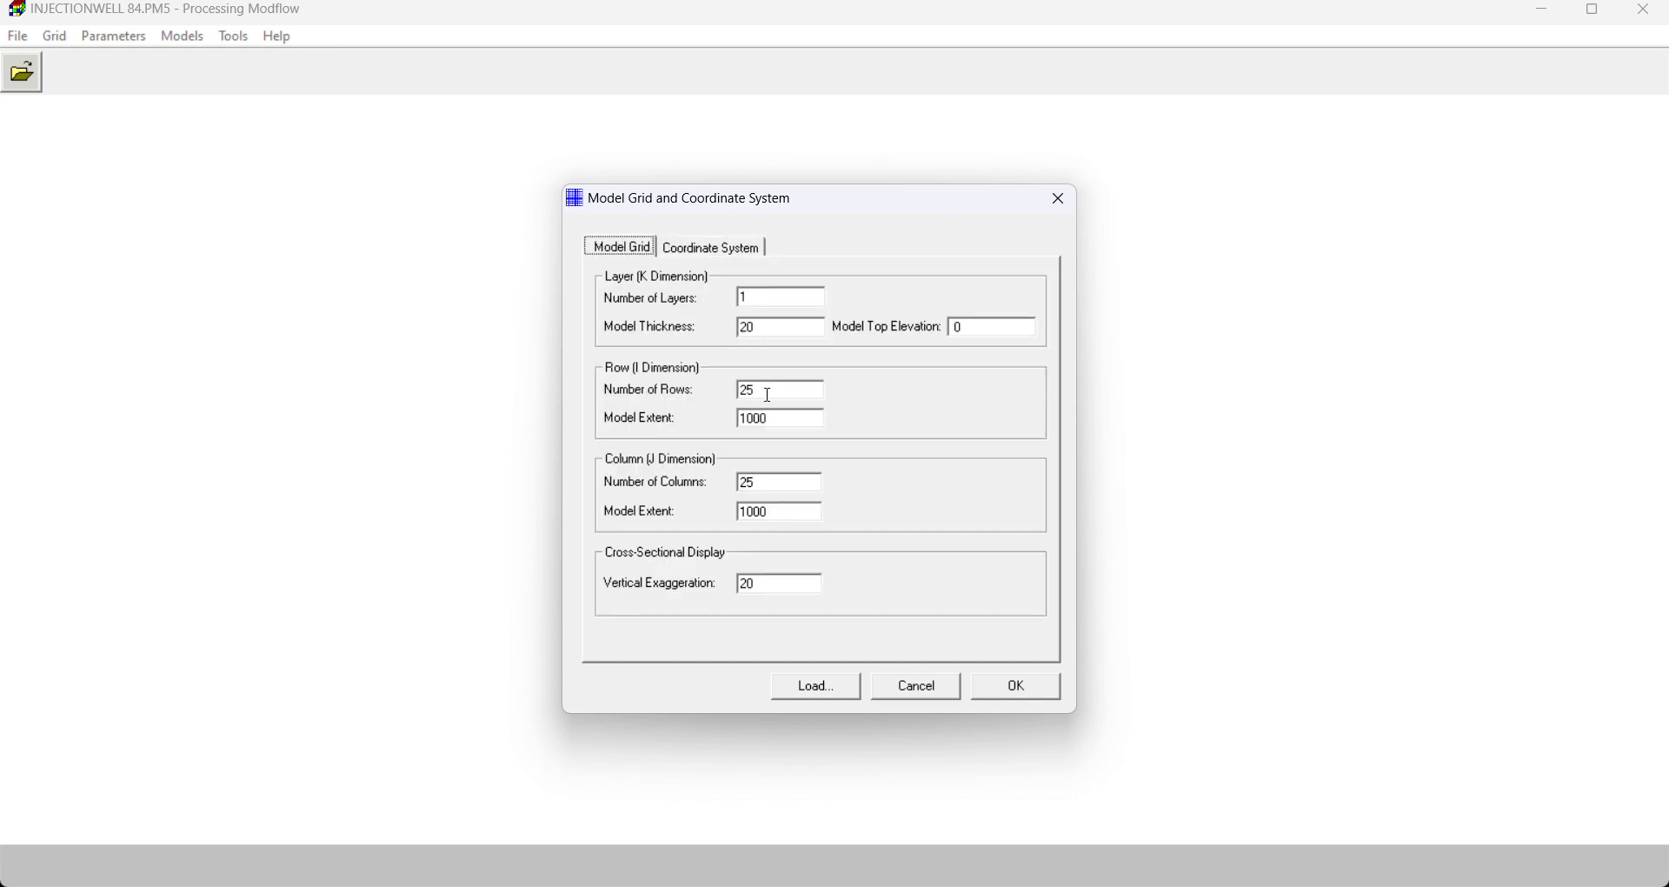
{"action": "double_click", "coordinate": [758, 303]}
{"action": "type", "text": "2"}
{"action": "type", "text": "30"}
{"action": "left_click_drag", "start_coordinate": [764, 487], "coordinate": [691, 498]}
{"action": "left_click", "coordinate": [1015, 691]}
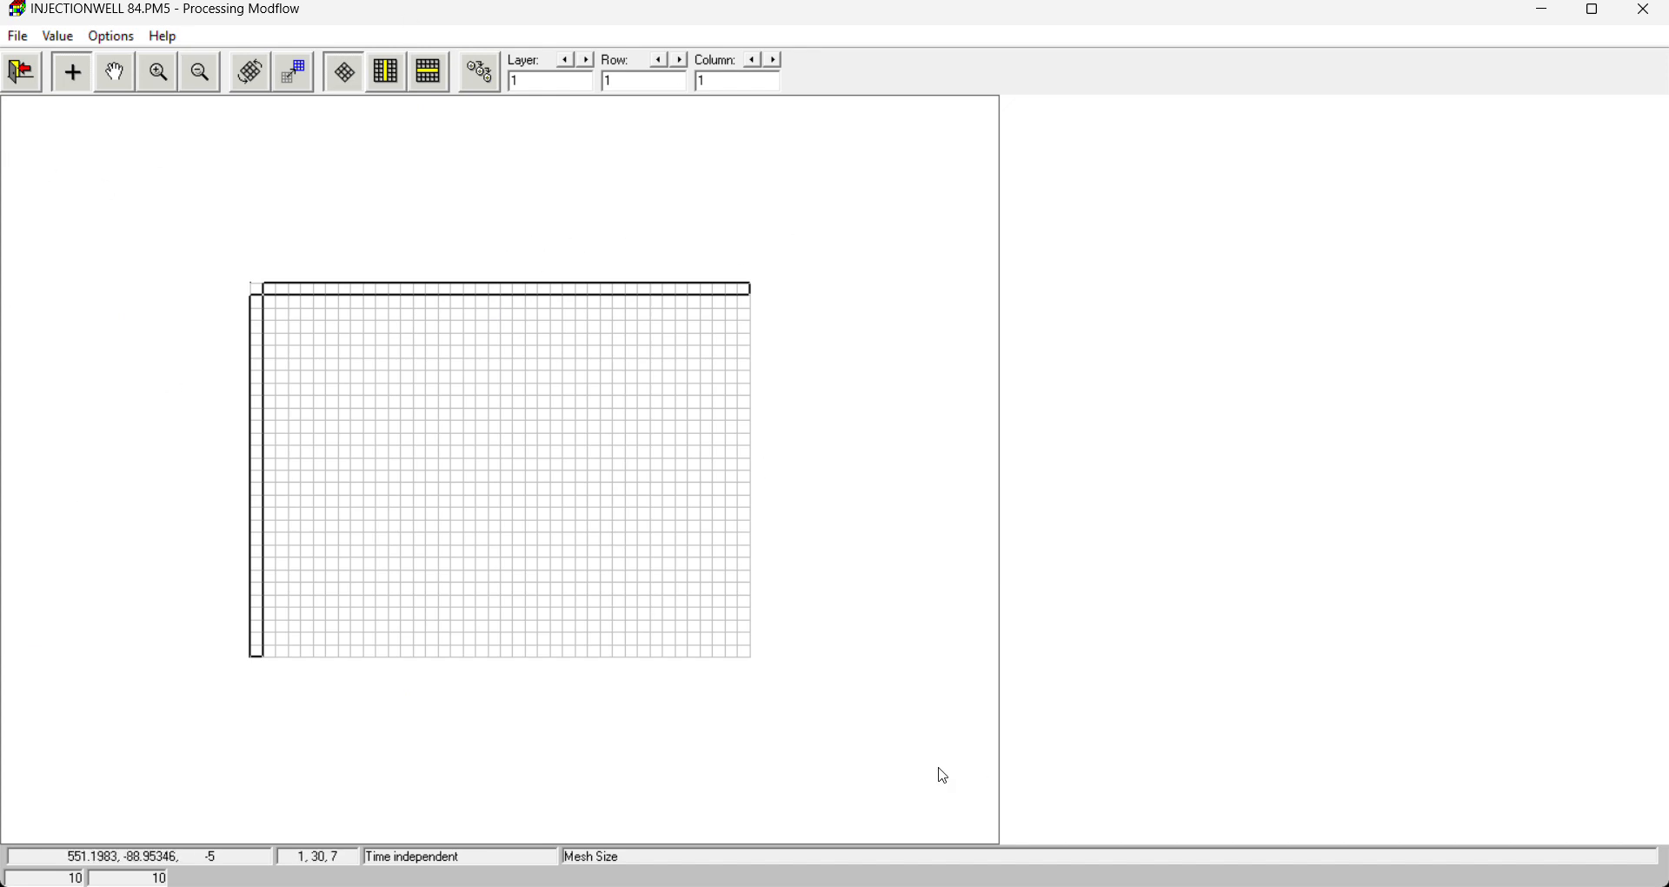
Step: Set the viewing window to X1 -20, Y1 -20, X2 425 and Y2 325, and save the mesh
{"action": "left_click", "coordinate": [98, 39]}
{"action": "left_click", "coordinate": [156, 83]}
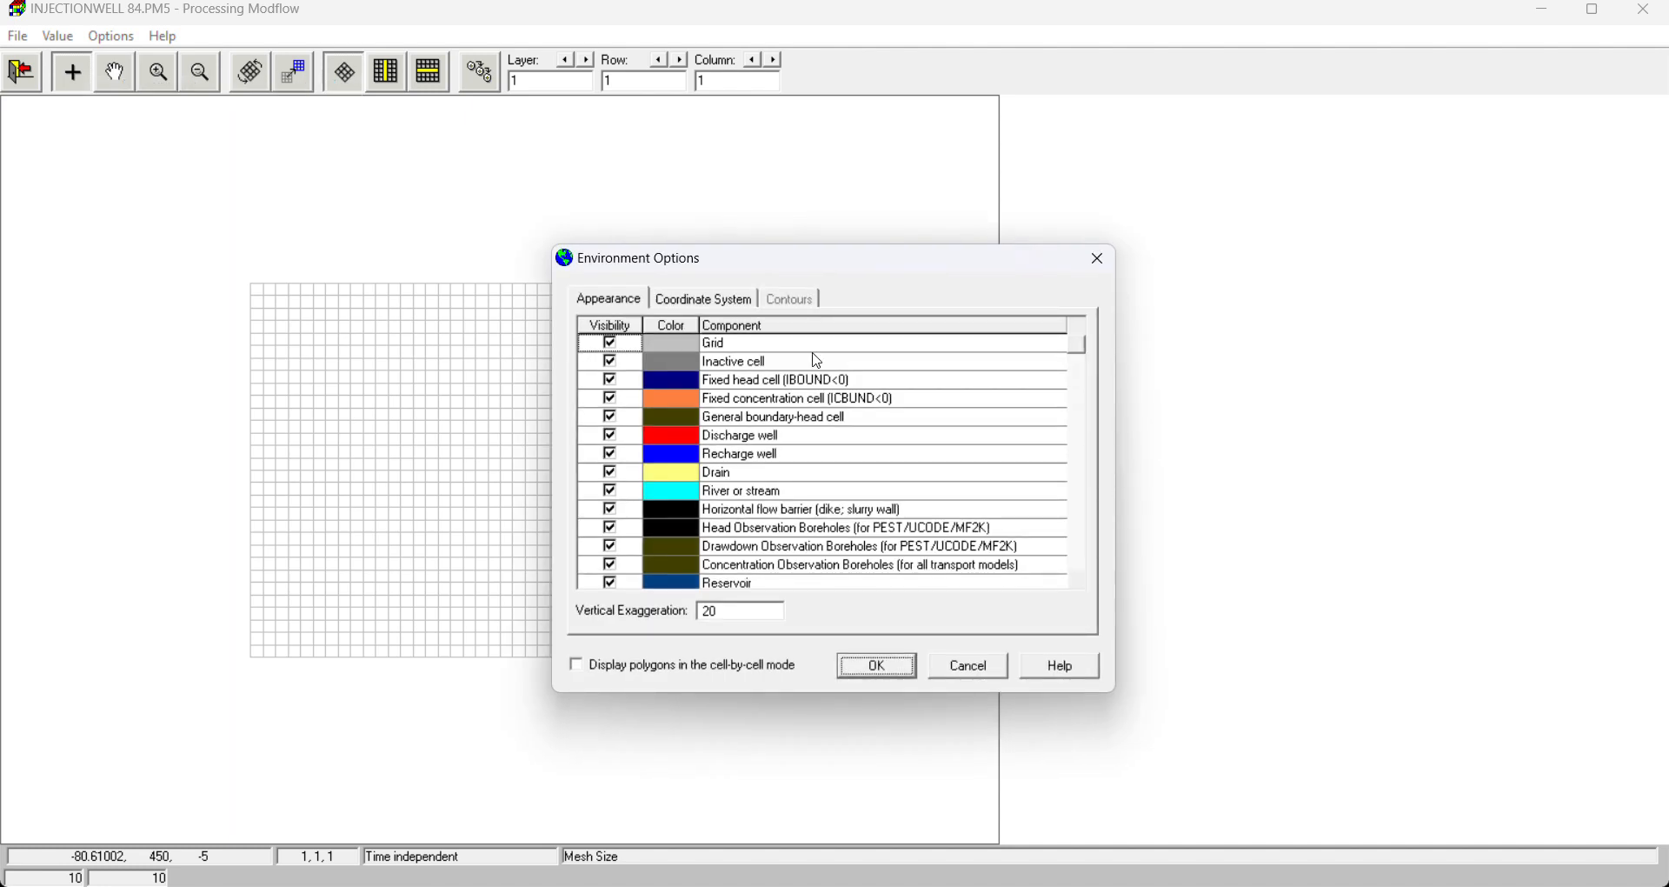
{"action": "left_click", "coordinate": [687, 309]}
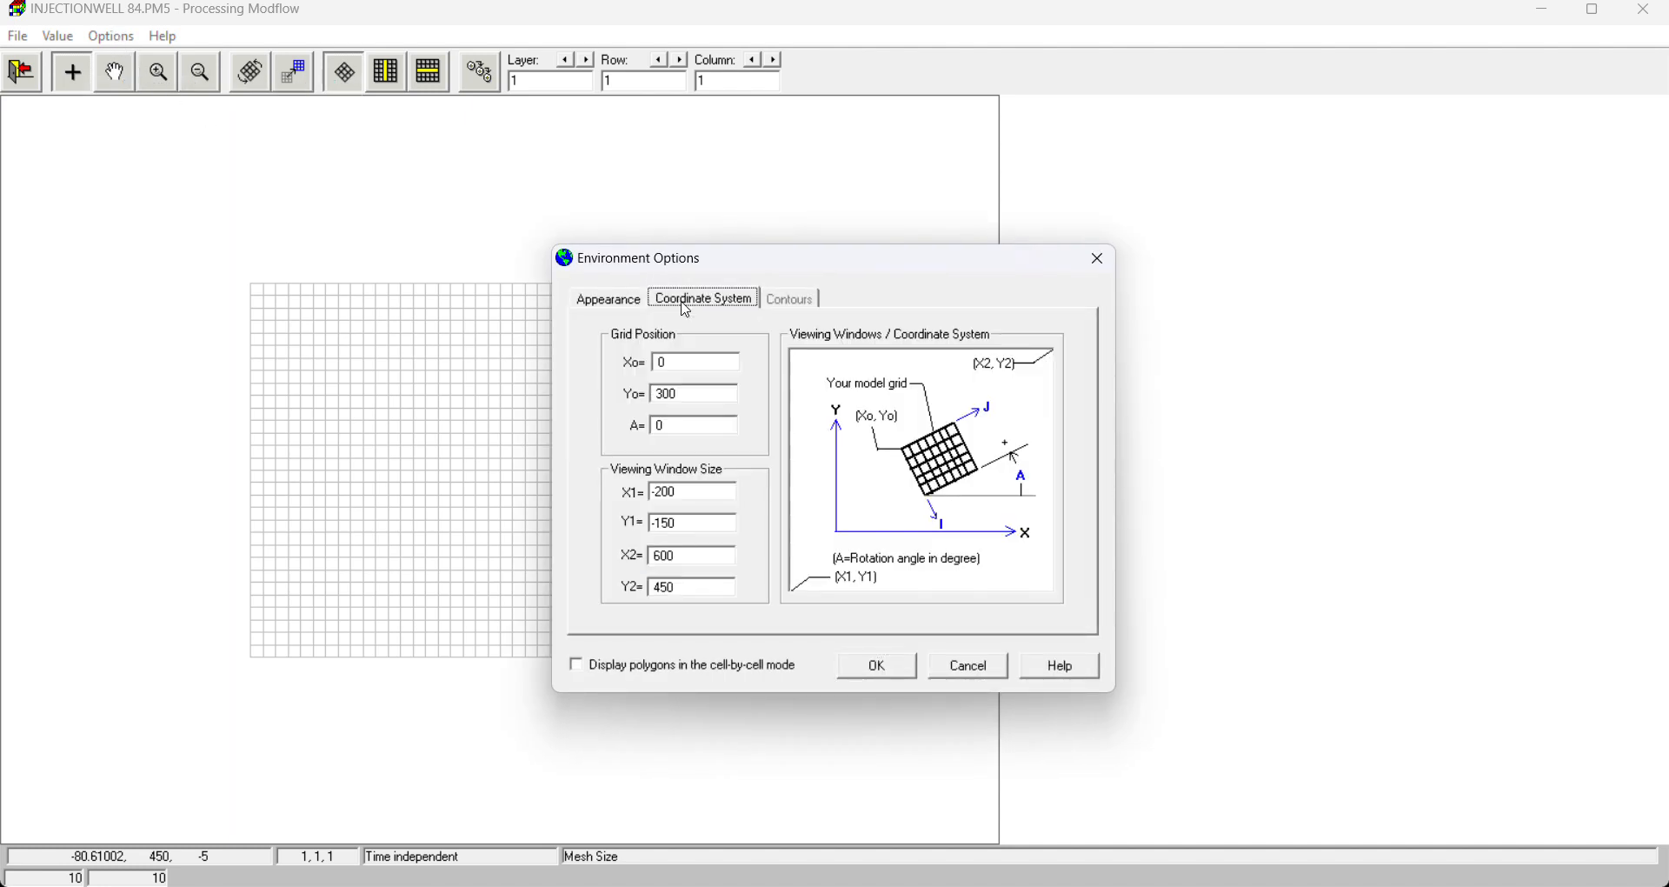
{"action": "left_click_drag", "start_coordinate": [683, 493], "coordinate": [599, 498]}
{"action": "type", "text": "-20"}
{"action": "left_click_drag", "start_coordinate": [680, 524], "coordinate": [619, 535]}
{"action": "type", "text": "-"}
{"action": "left_click_drag", "start_coordinate": [686, 554], "coordinate": [589, 583]}
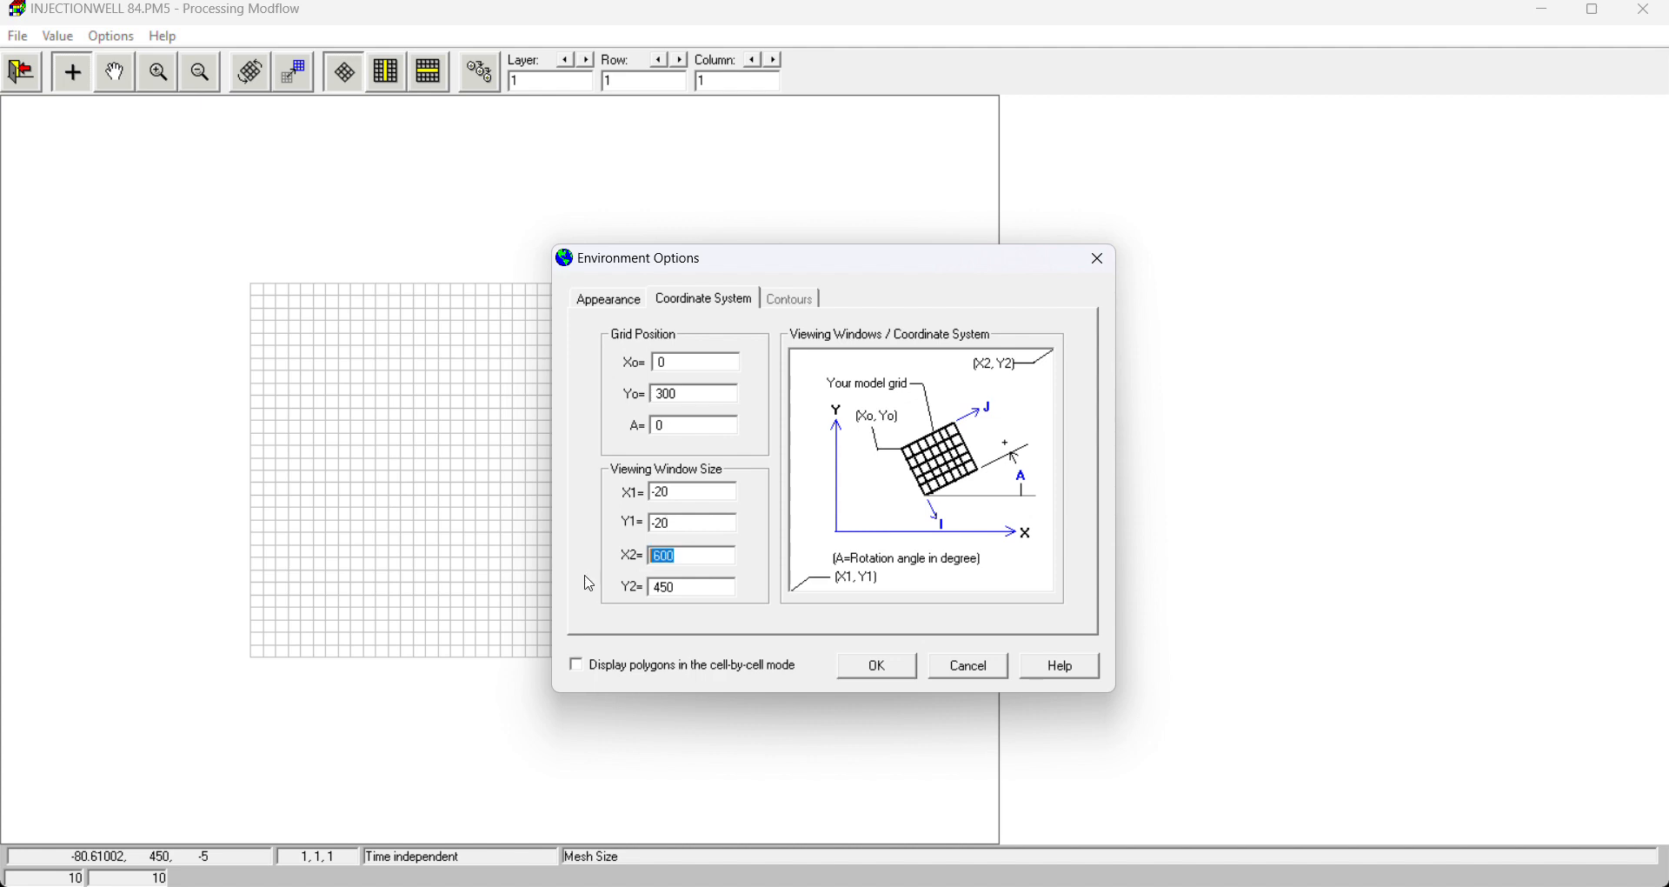
{"action": "type", "text": "425"}
{"action": "left_click_drag", "start_coordinate": [685, 587], "coordinate": [631, 591]}
{"action": "type", "text": "325"}
{"action": "left_click", "coordinate": [876, 665]}
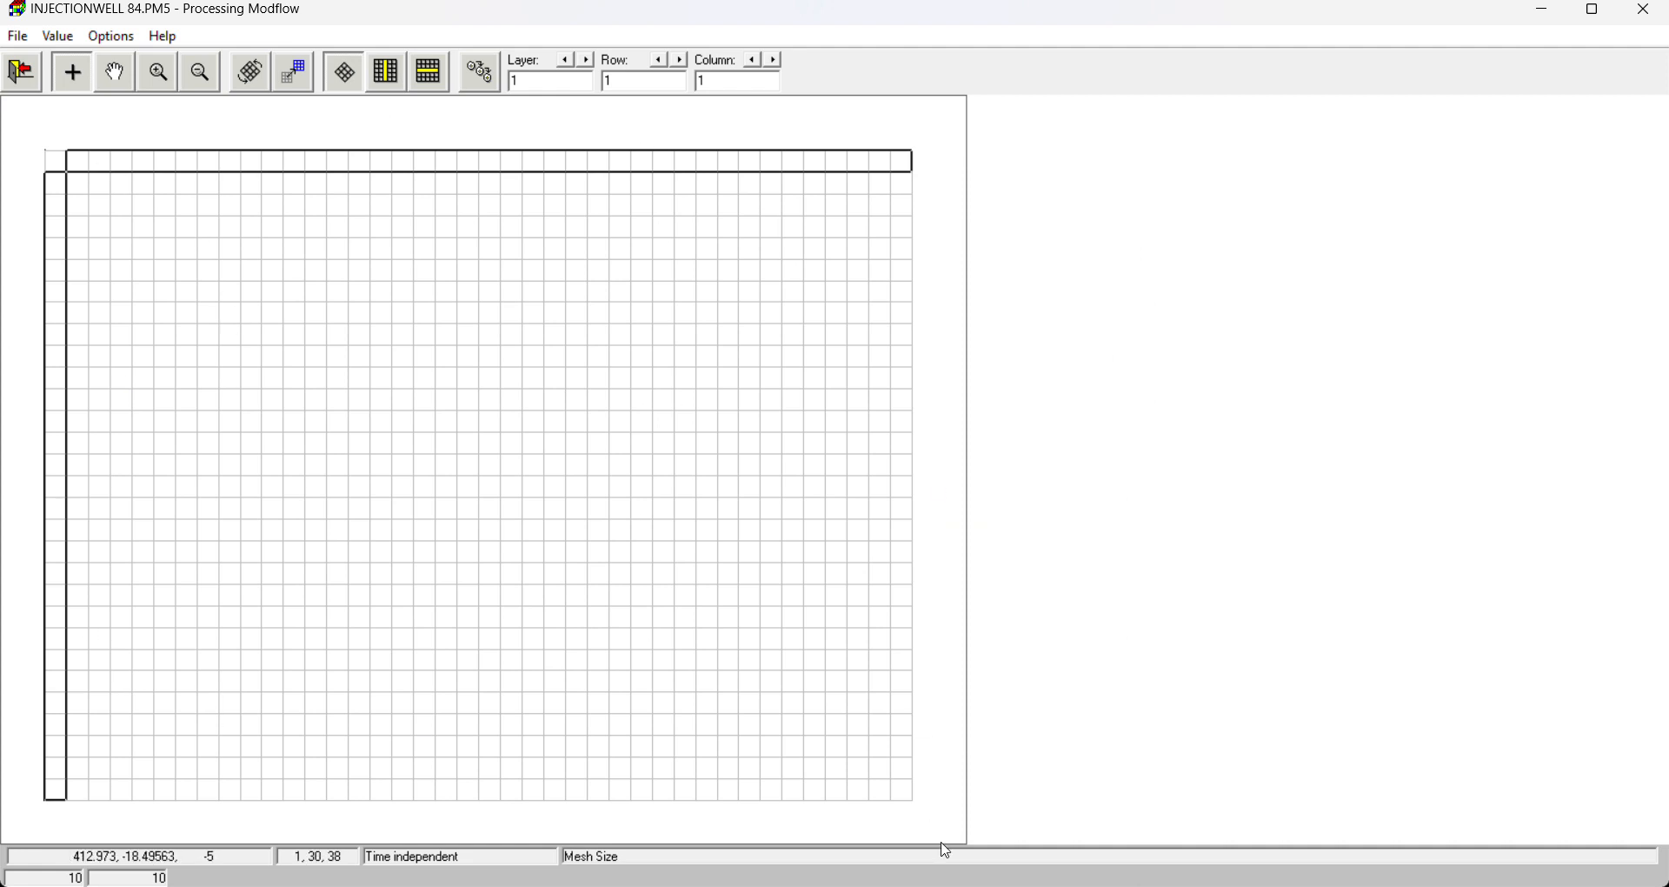
{"action": "left_click", "coordinate": [19, 75]}
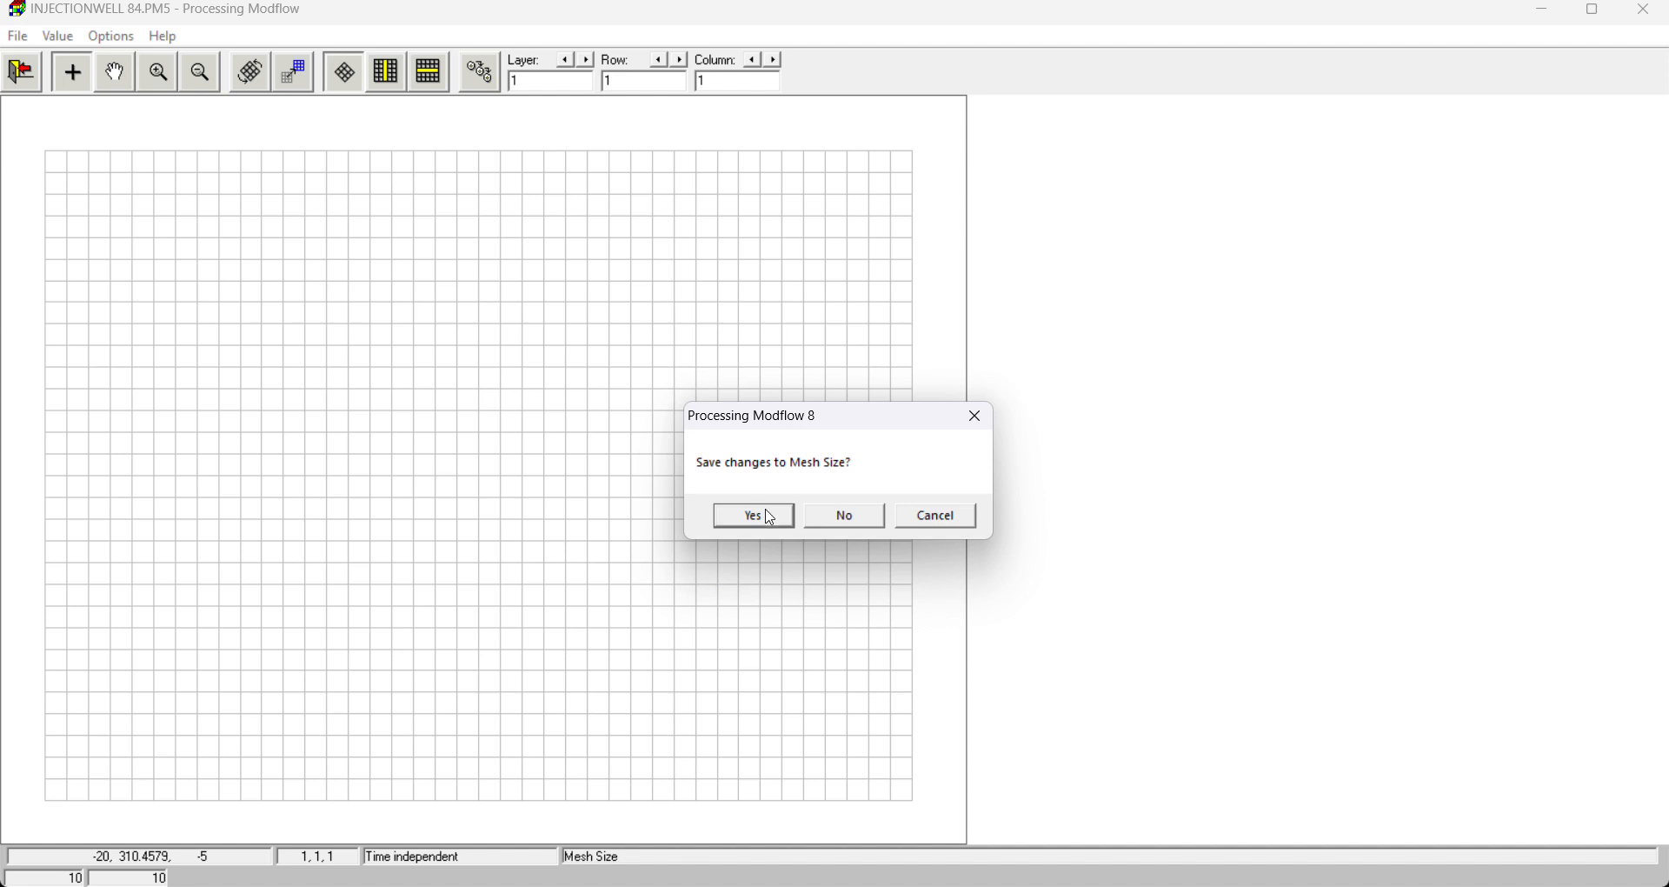
{"action": "left_click", "coordinate": [758, 517]}
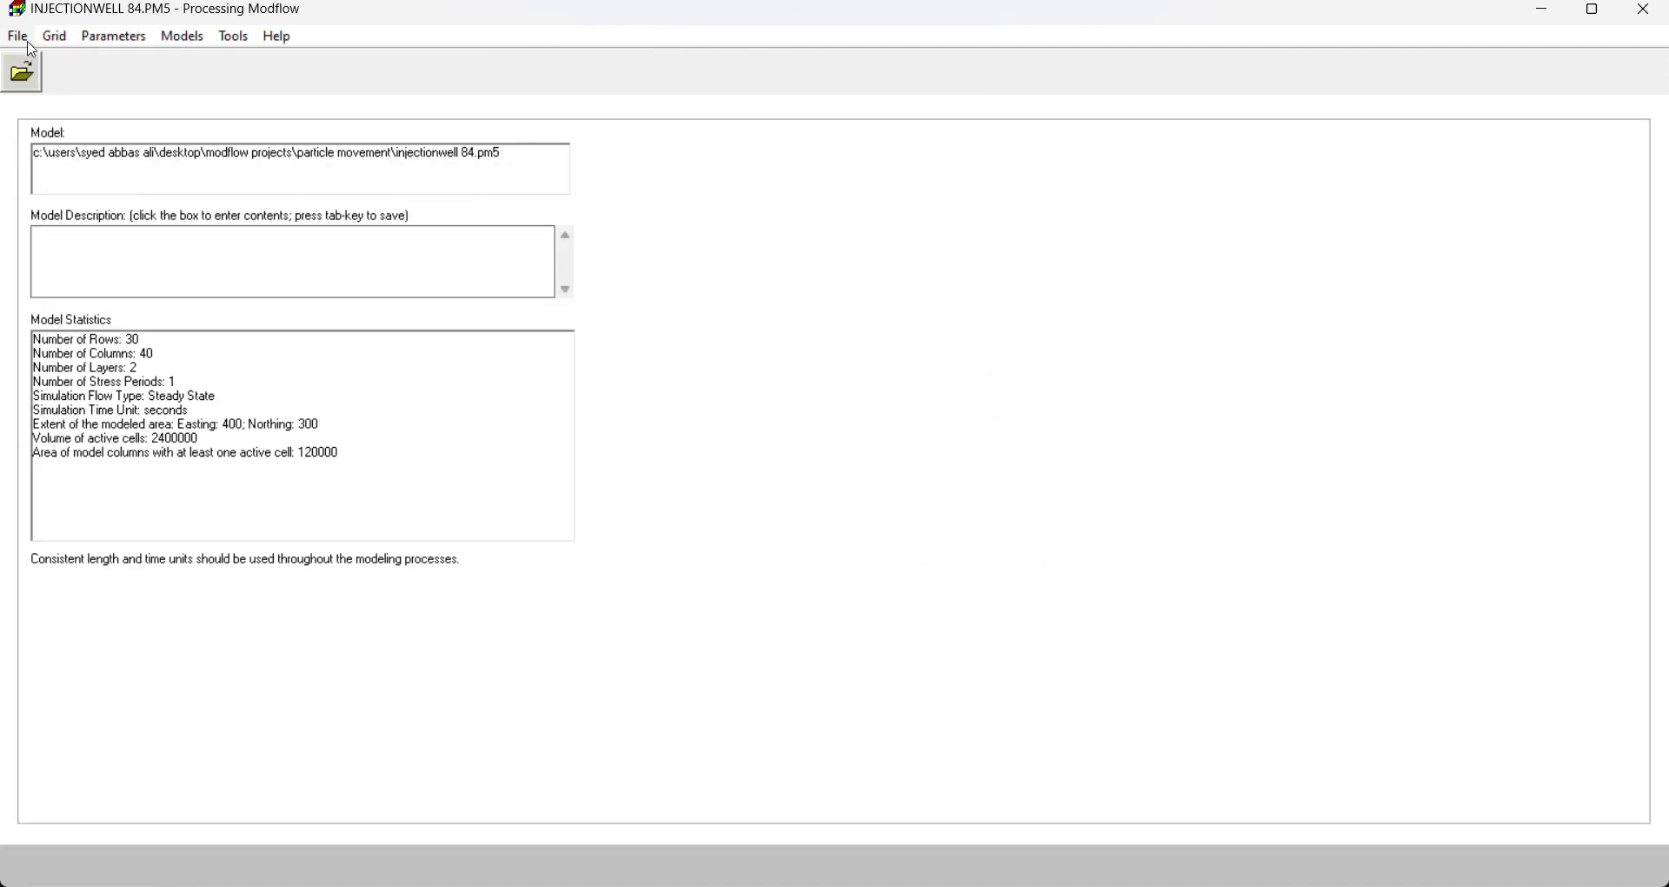
Step: Reopen the mesh and set the column and row refinement to 3 at row 15, column 11
{"action": "left_click", "coordinate": [56, 36]}
{"action": "left_click", "coordinate": [102, 63]}
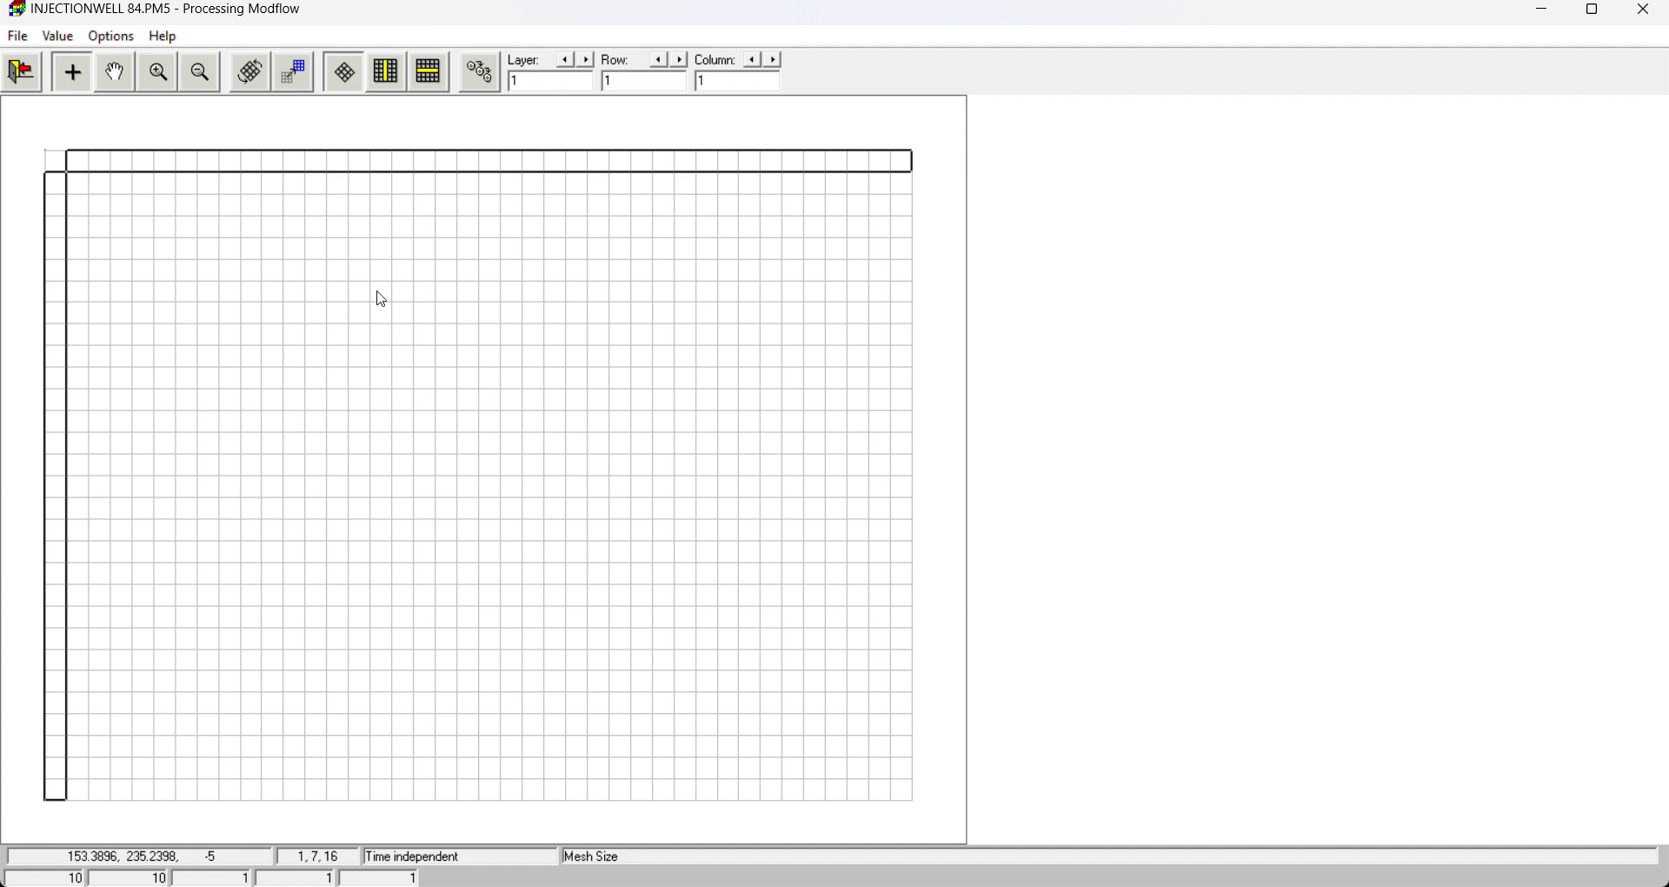
{"action": "left_click", "coordinate": [277, 477]}
{"action": "right_click", "coordinate": [276, 476]}
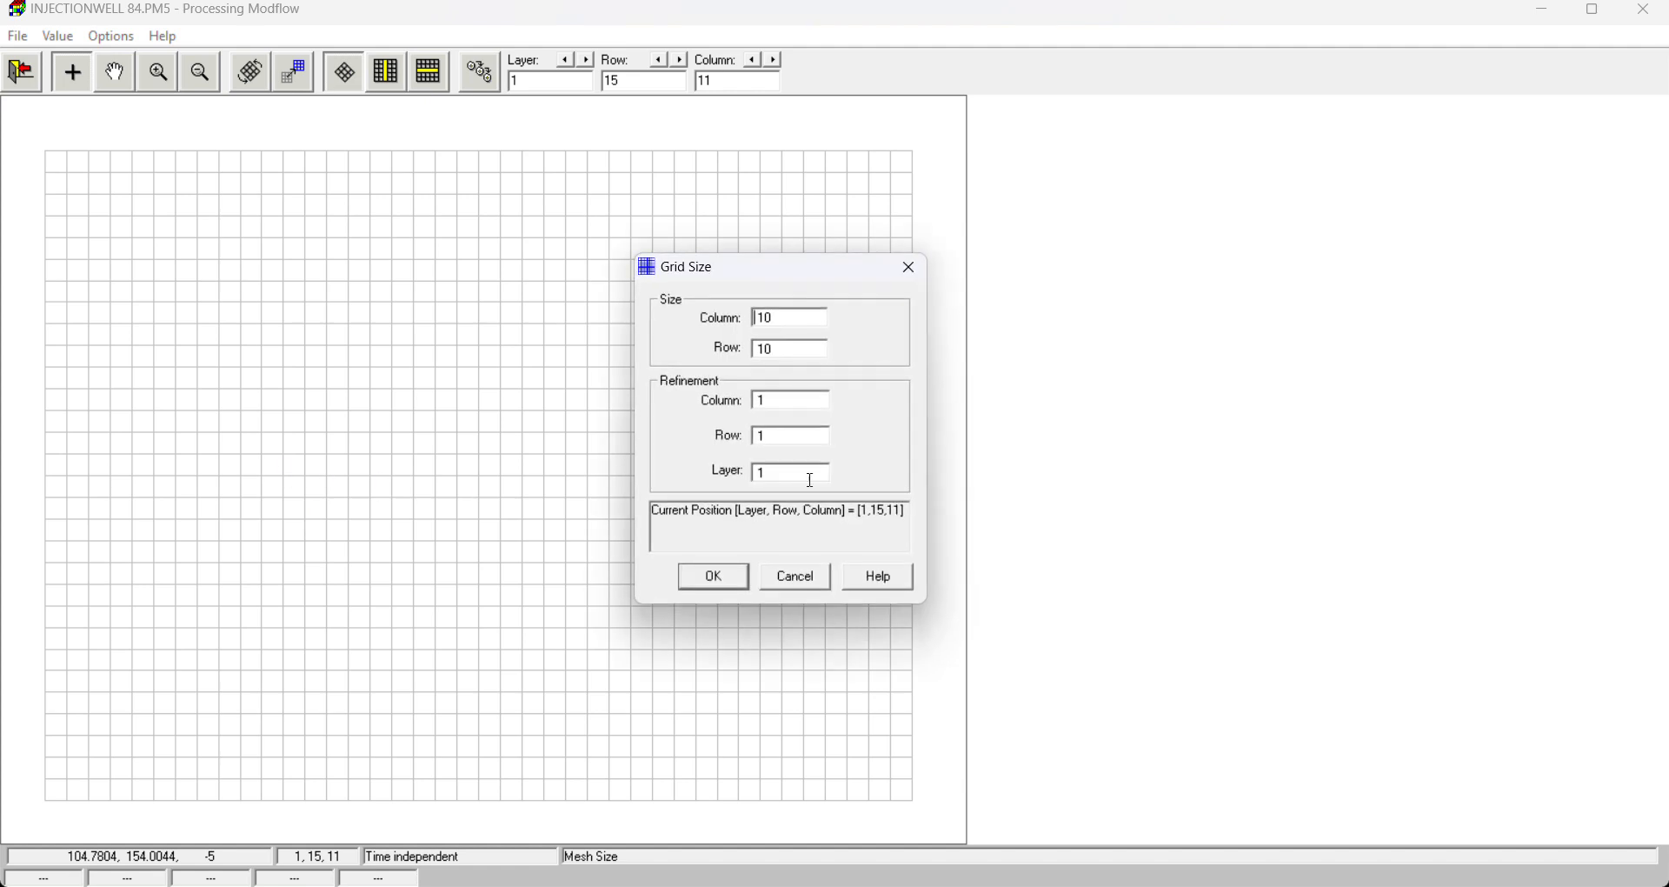
{"action": "double_click", "coordinate": [778, 401]}
{"action": "type", "text": "3"}
{"action": "double_click", "coordinate": [773, 439]}
{"action": "type", "text": "3"}
{"action": "left_click", "coordinate": [706, 577]}
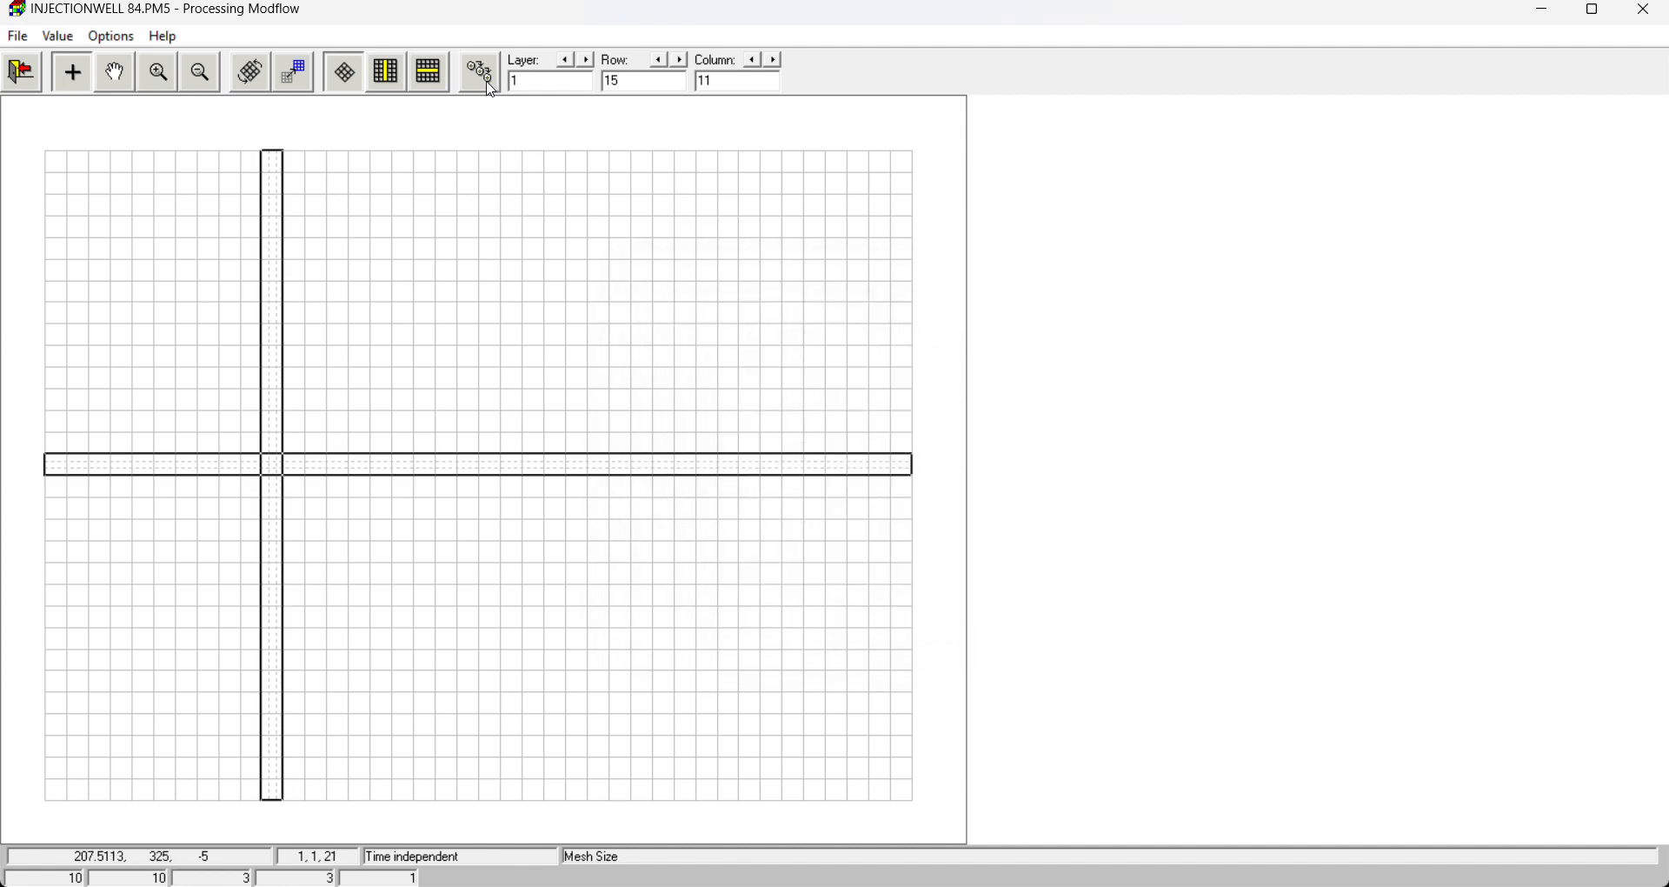
Step: Copy the refinement to rows 10, 11, 12, 16 and 17 and to columns 10, 12, 23, 24 and 25
{"action": "left_click", "coordinate": [273, 486]}
{"action": "left_click", "coordinate": [265, 511]}
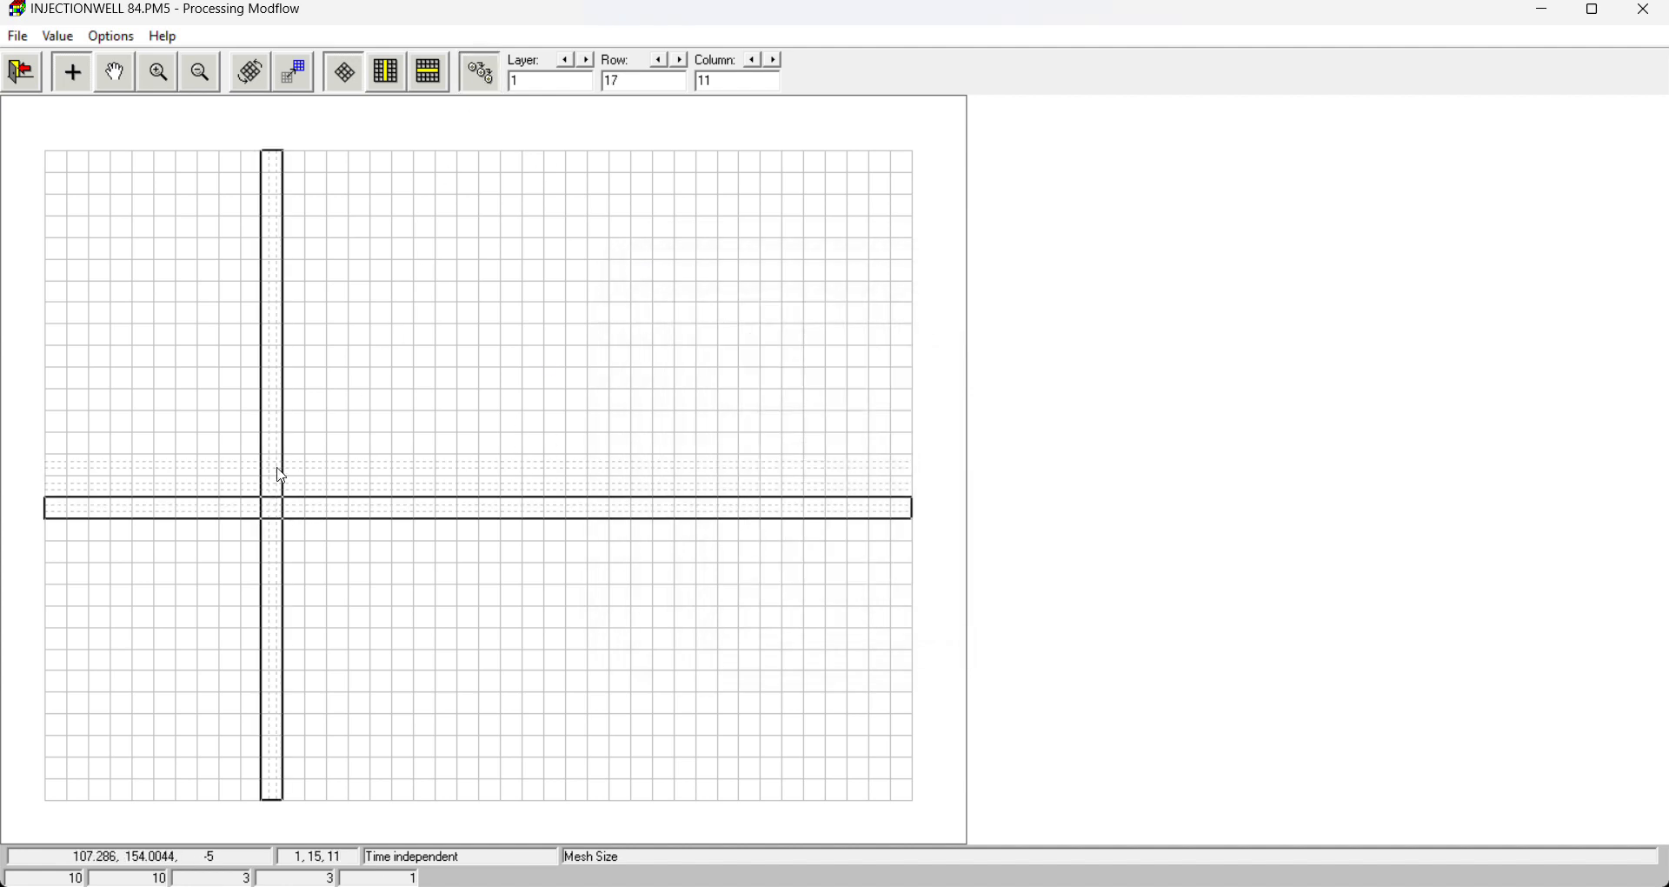
{"action": "left_click", "coordinate": [269, 397]}
{"action": "left_click", "coordinate": [271, 377]}
{"action": "left_click", "coordinate": [273, 357]}
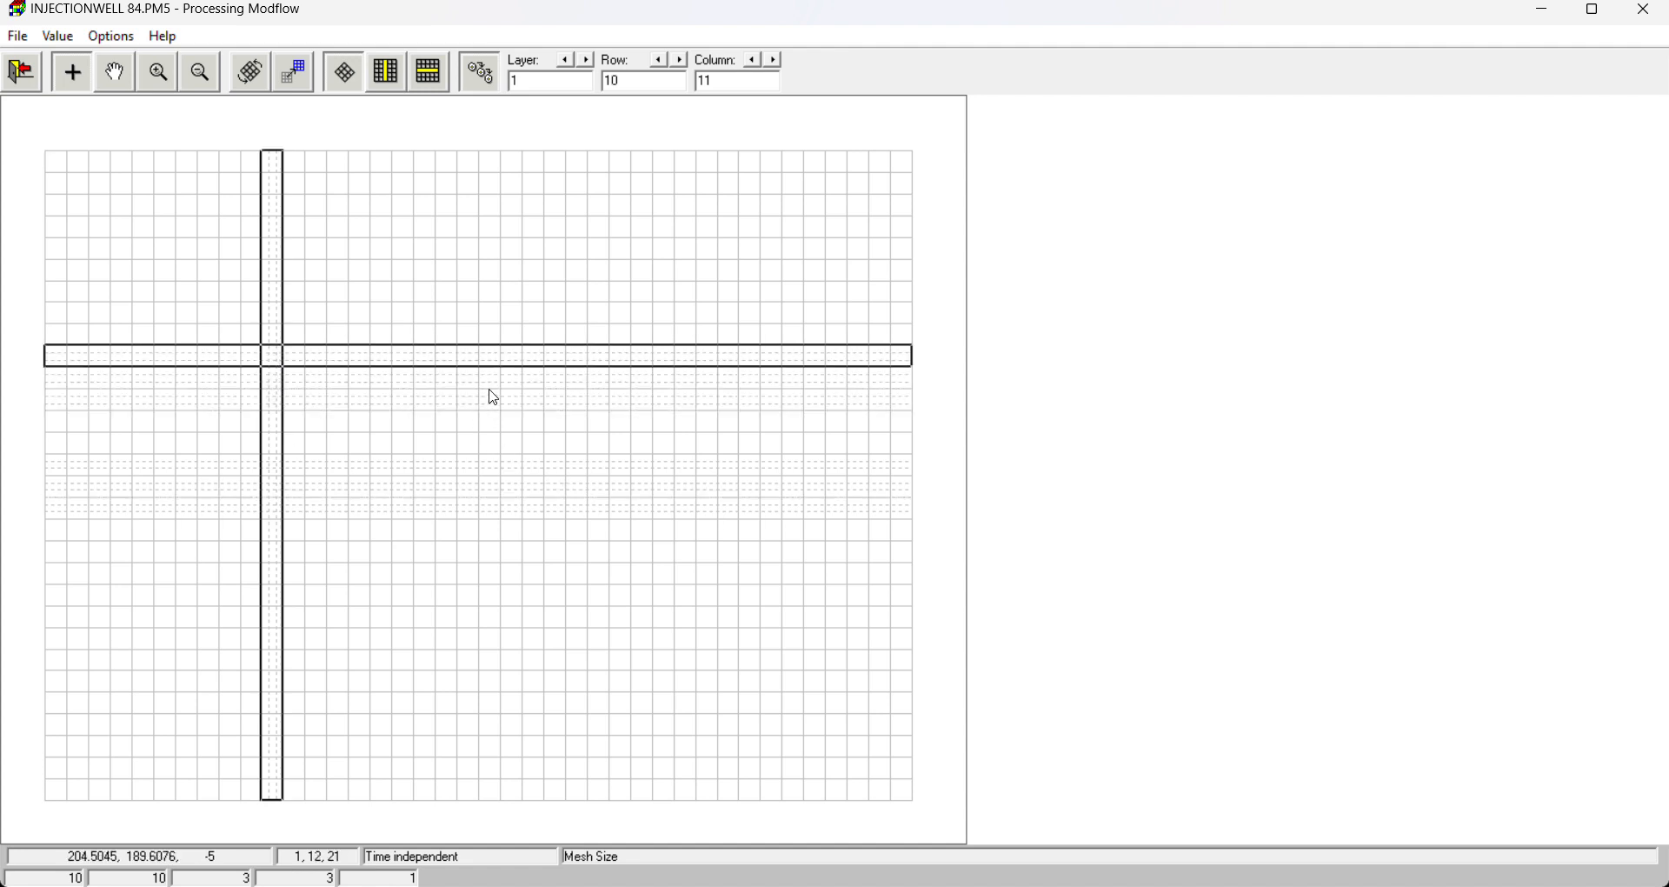
{"action": "left_click", "coordinate": [289, 383]}
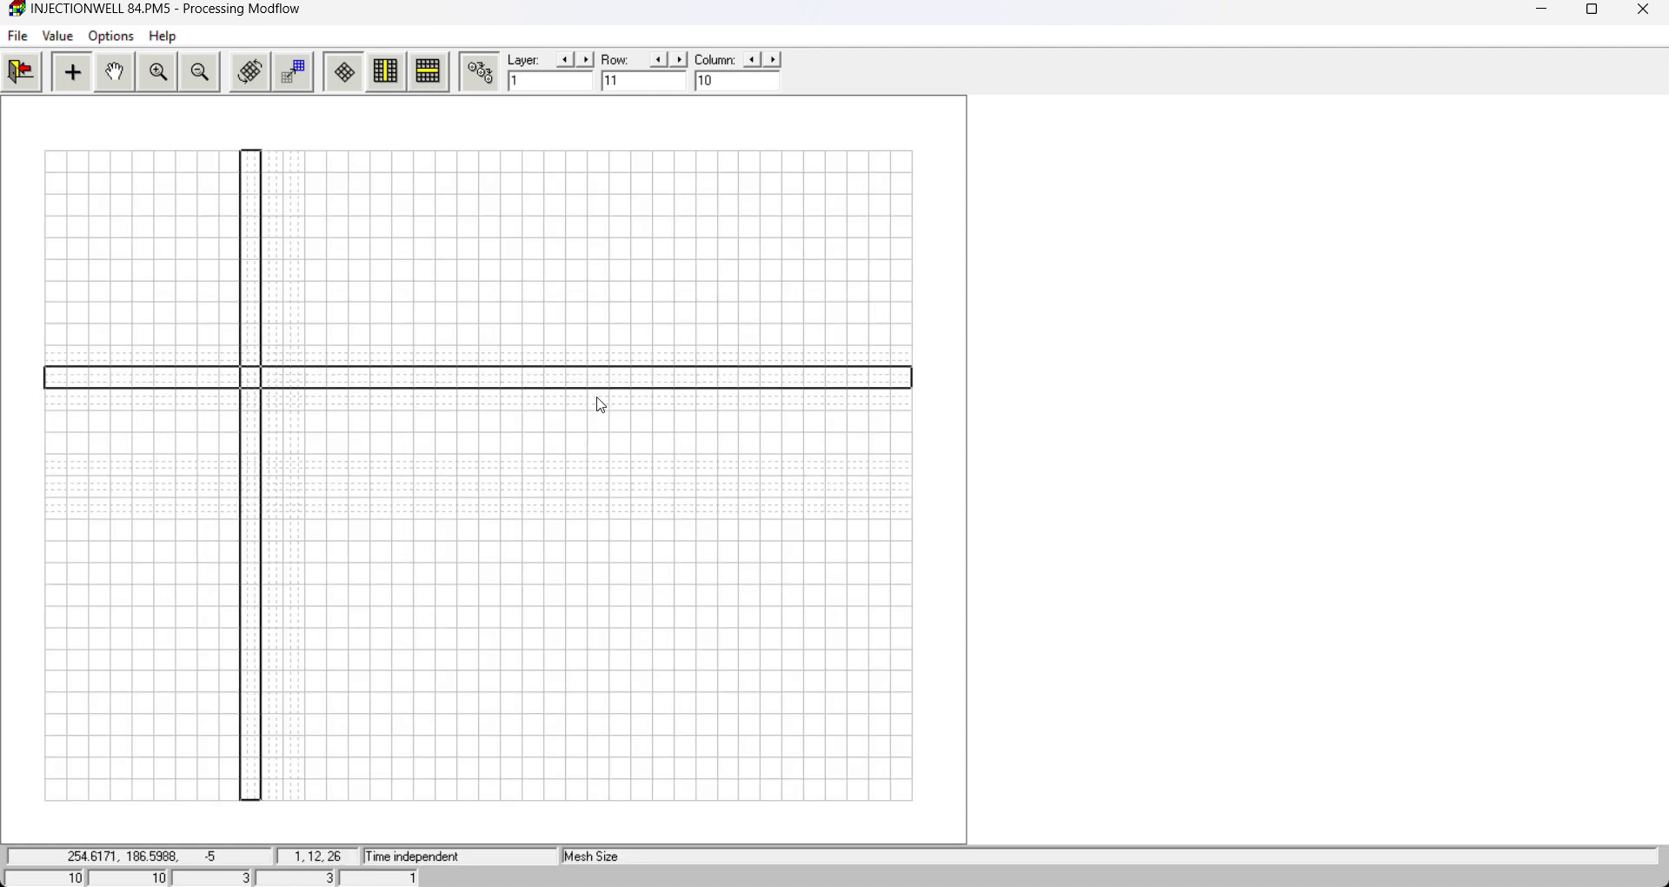
{"action": "left_click_drag", "start_coordinate": [529, 388], "coordinate": [591, 393]}
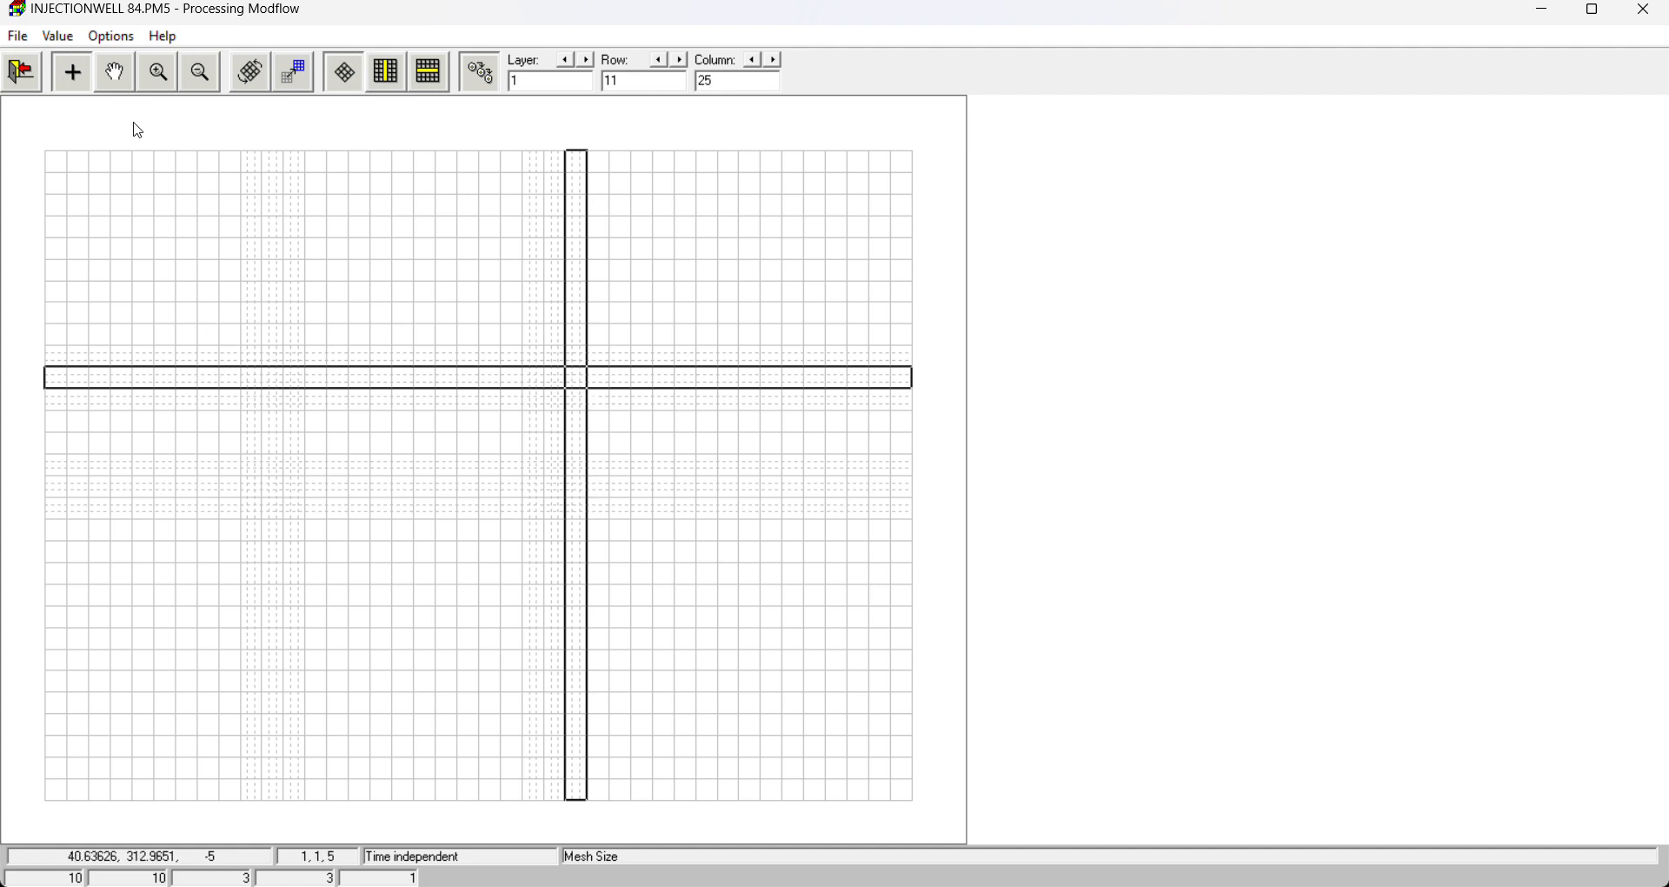
Step: Leave the mesh editor, saving the refined mesh and a backup copy of the model
{"action": "left_click", "coordinate": [22, 72]}
{"action": "left_click", "coordinate": [751, 516]}
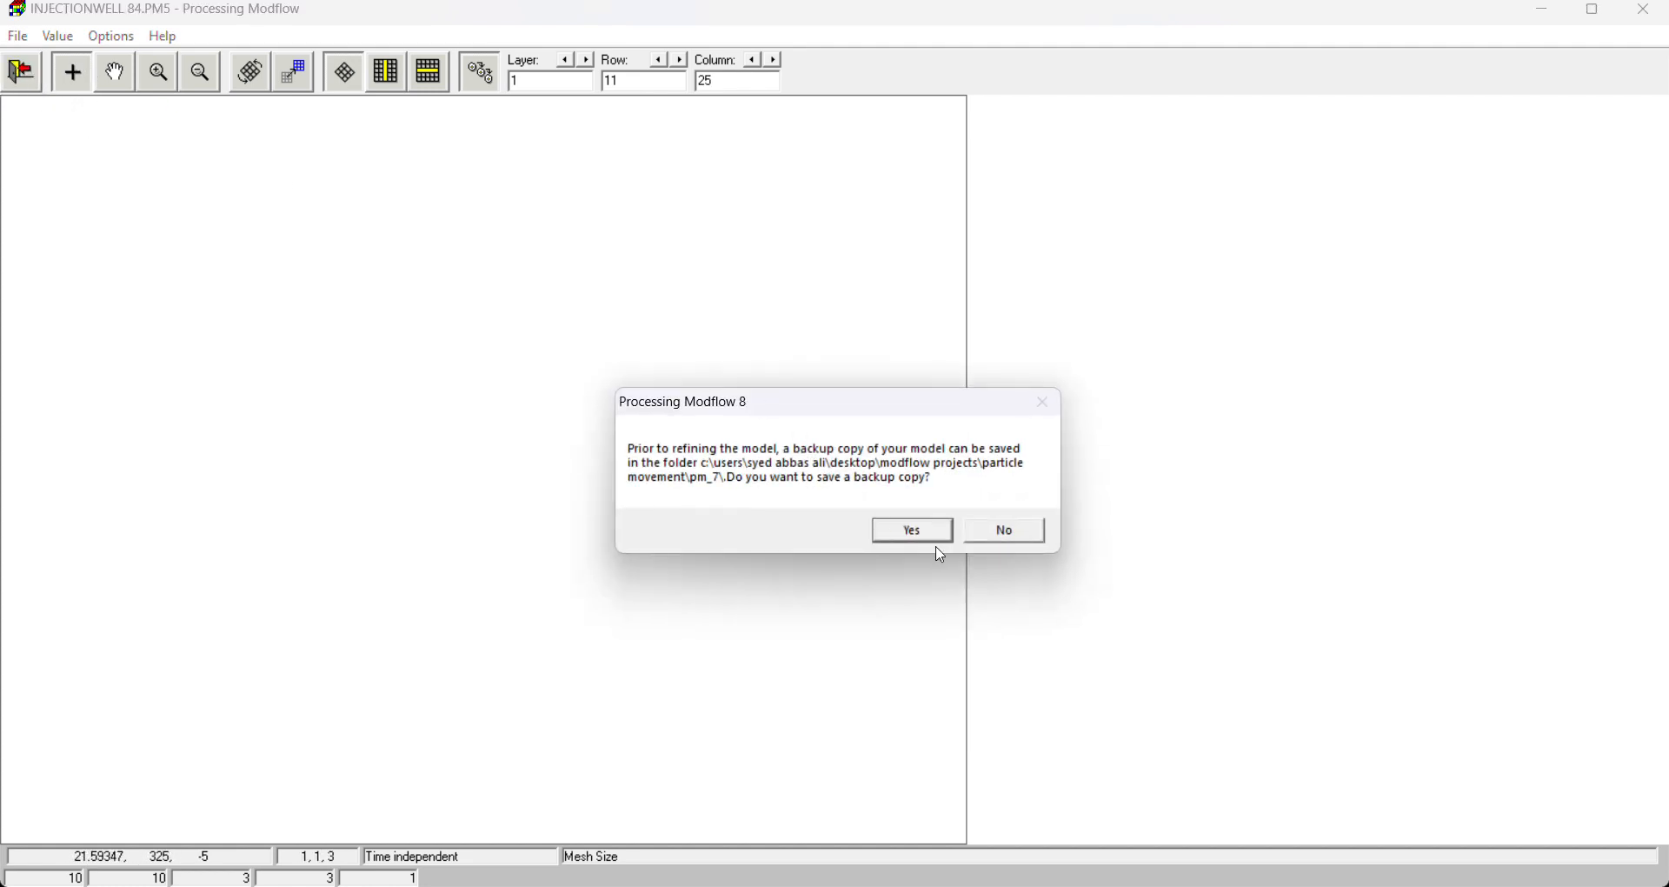
{"action": "left_click", "coordinate": [909, 532]}
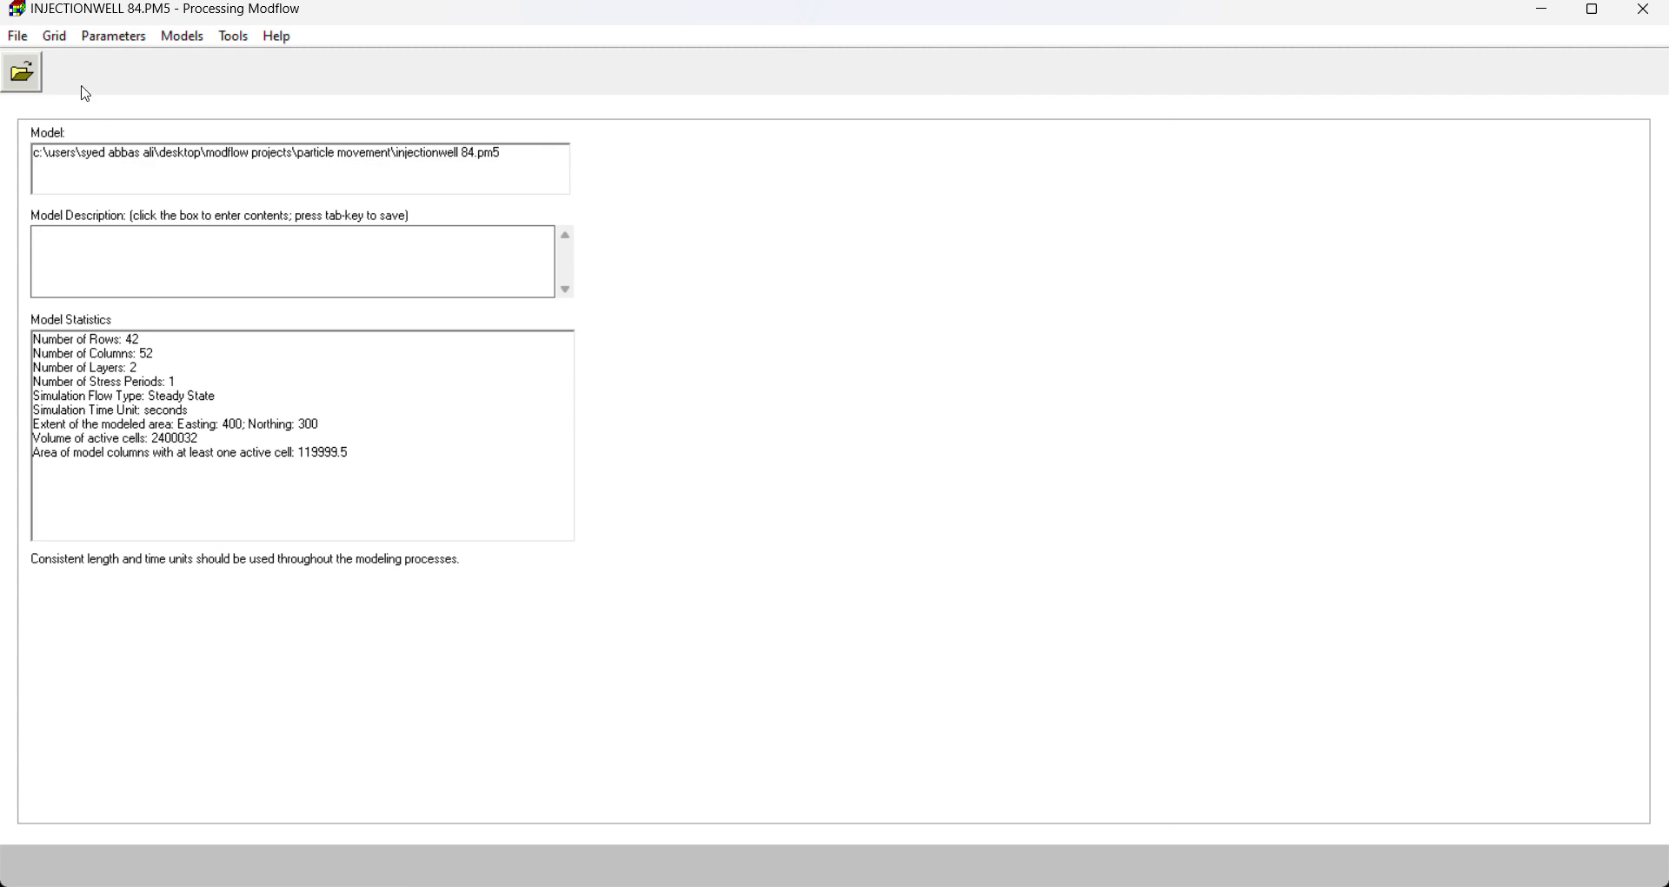
Step: Set the type of layers 1 and 2 to "3: Confined/Unconfined (Transmissivity varies)" in the layer properties
{"action": "left_click", "coordinate": [58, 37]}
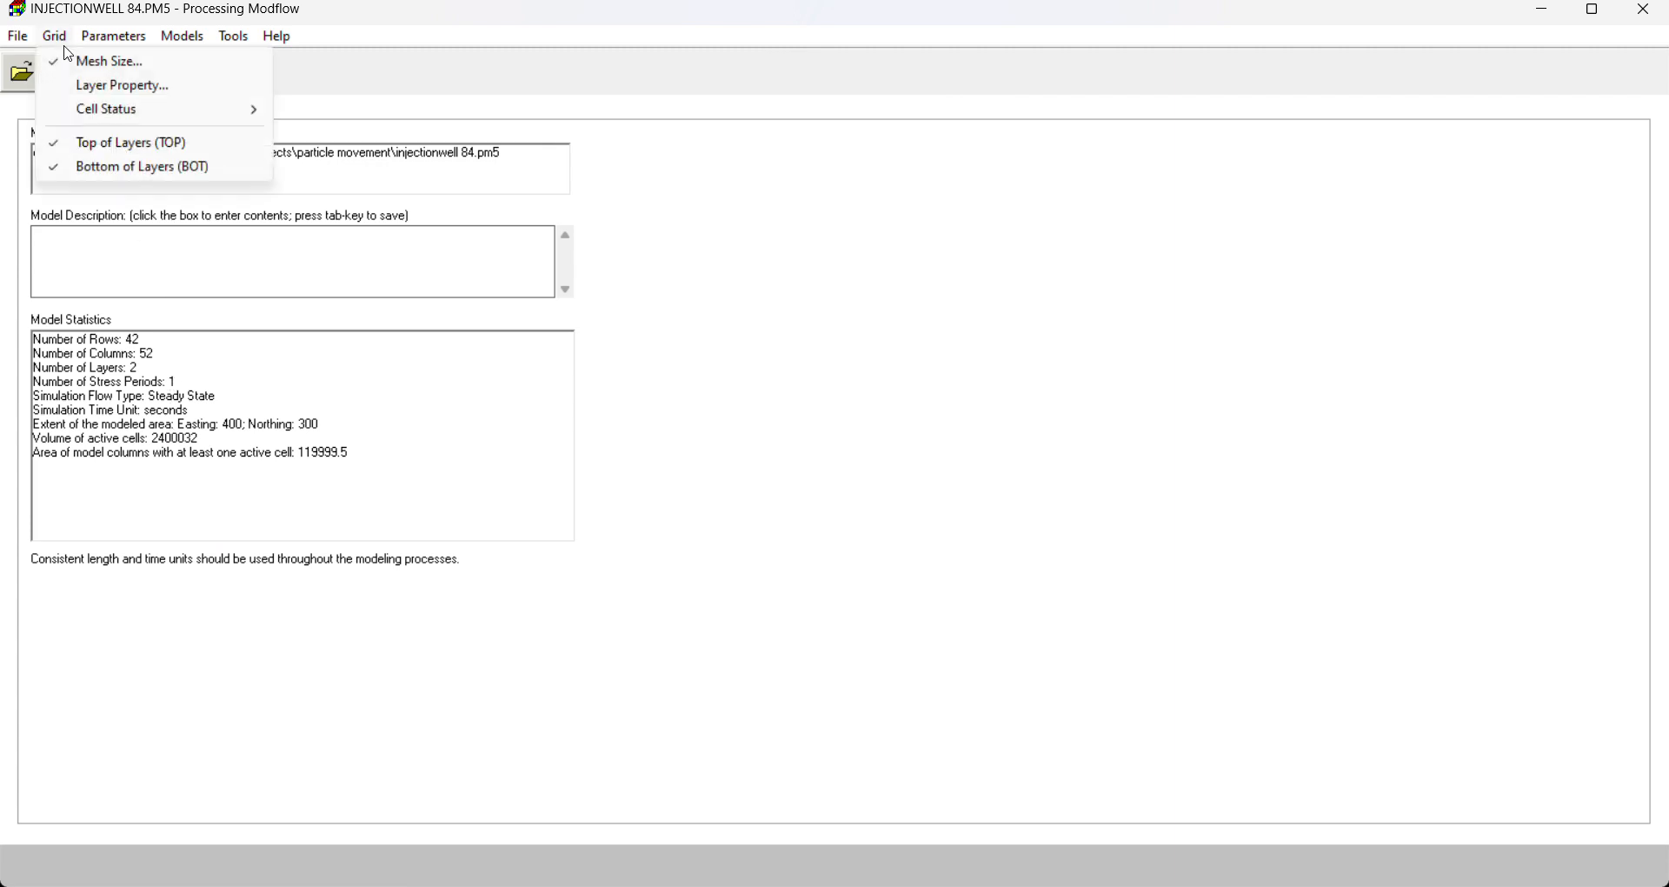
{"action": "left_click", "coordinate": [114, 86]}
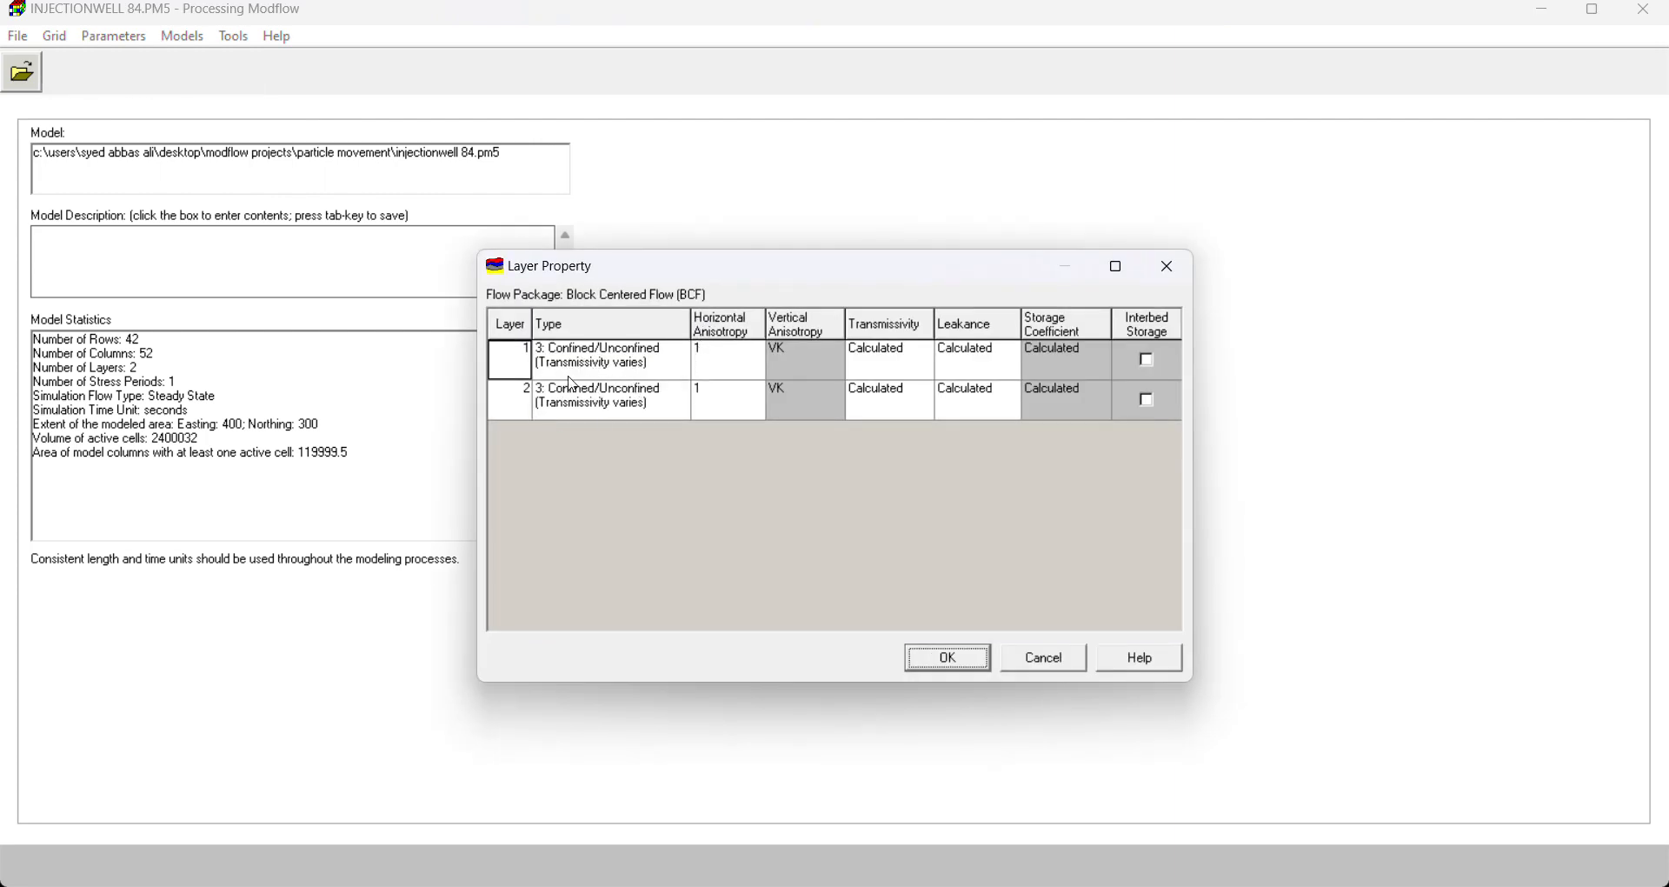
{"action": "left_click", "coordinate": [626, 376]}
{"action": "left_click", "coordinate": [681, 353]}
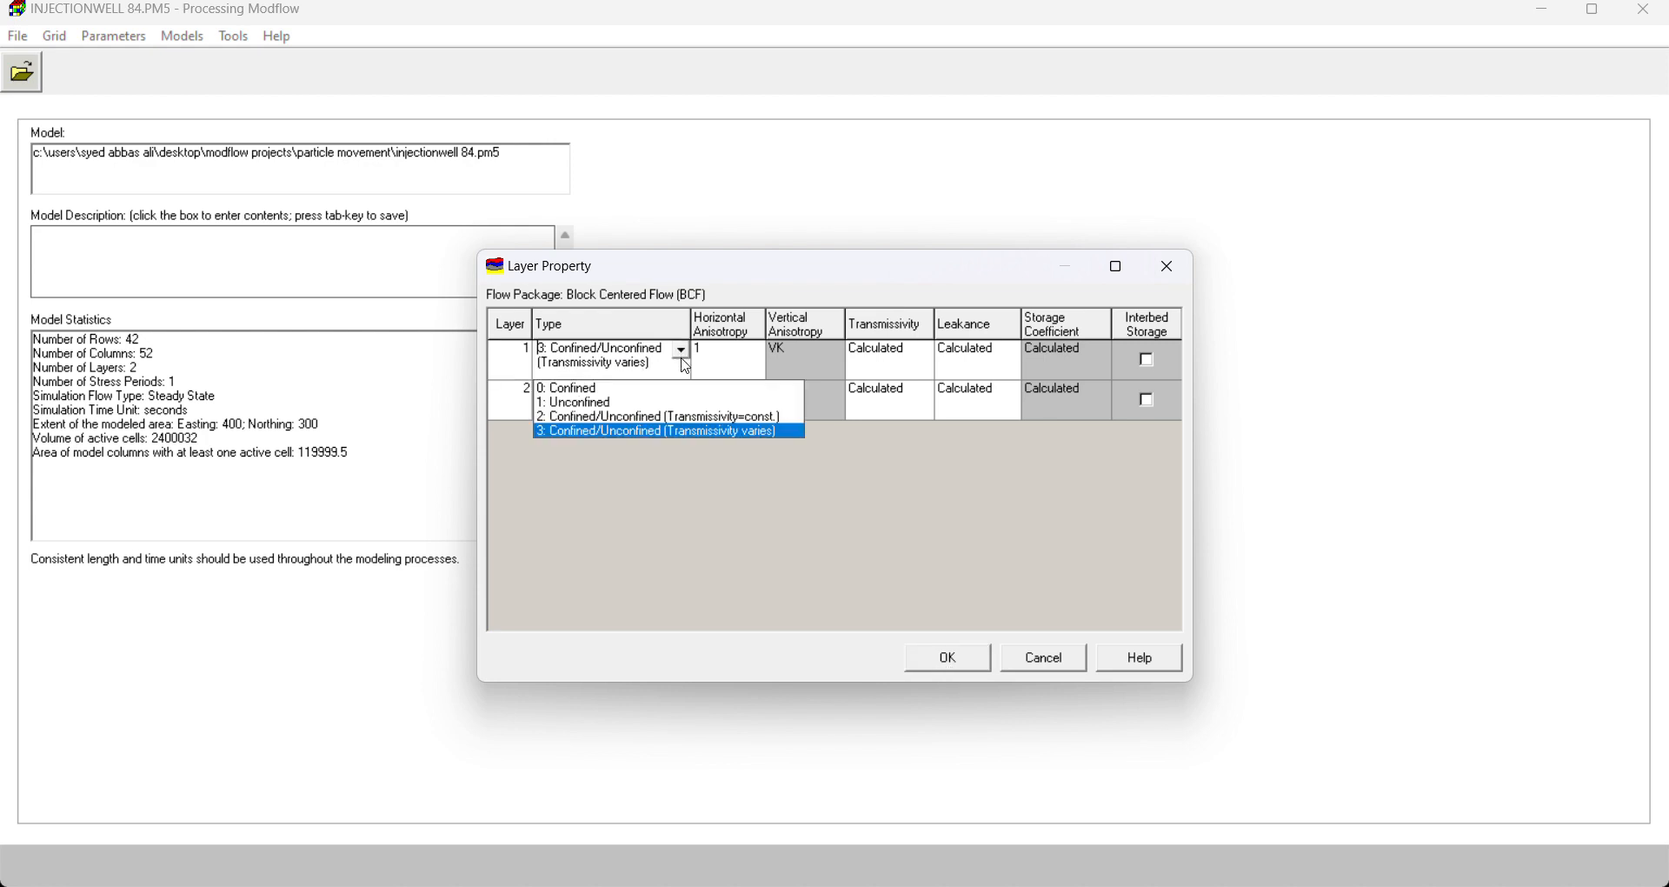
{"action": "left_click", "coordinate": [682, 433]}
{"action": "left_click", "coordinate": [661, 396]}
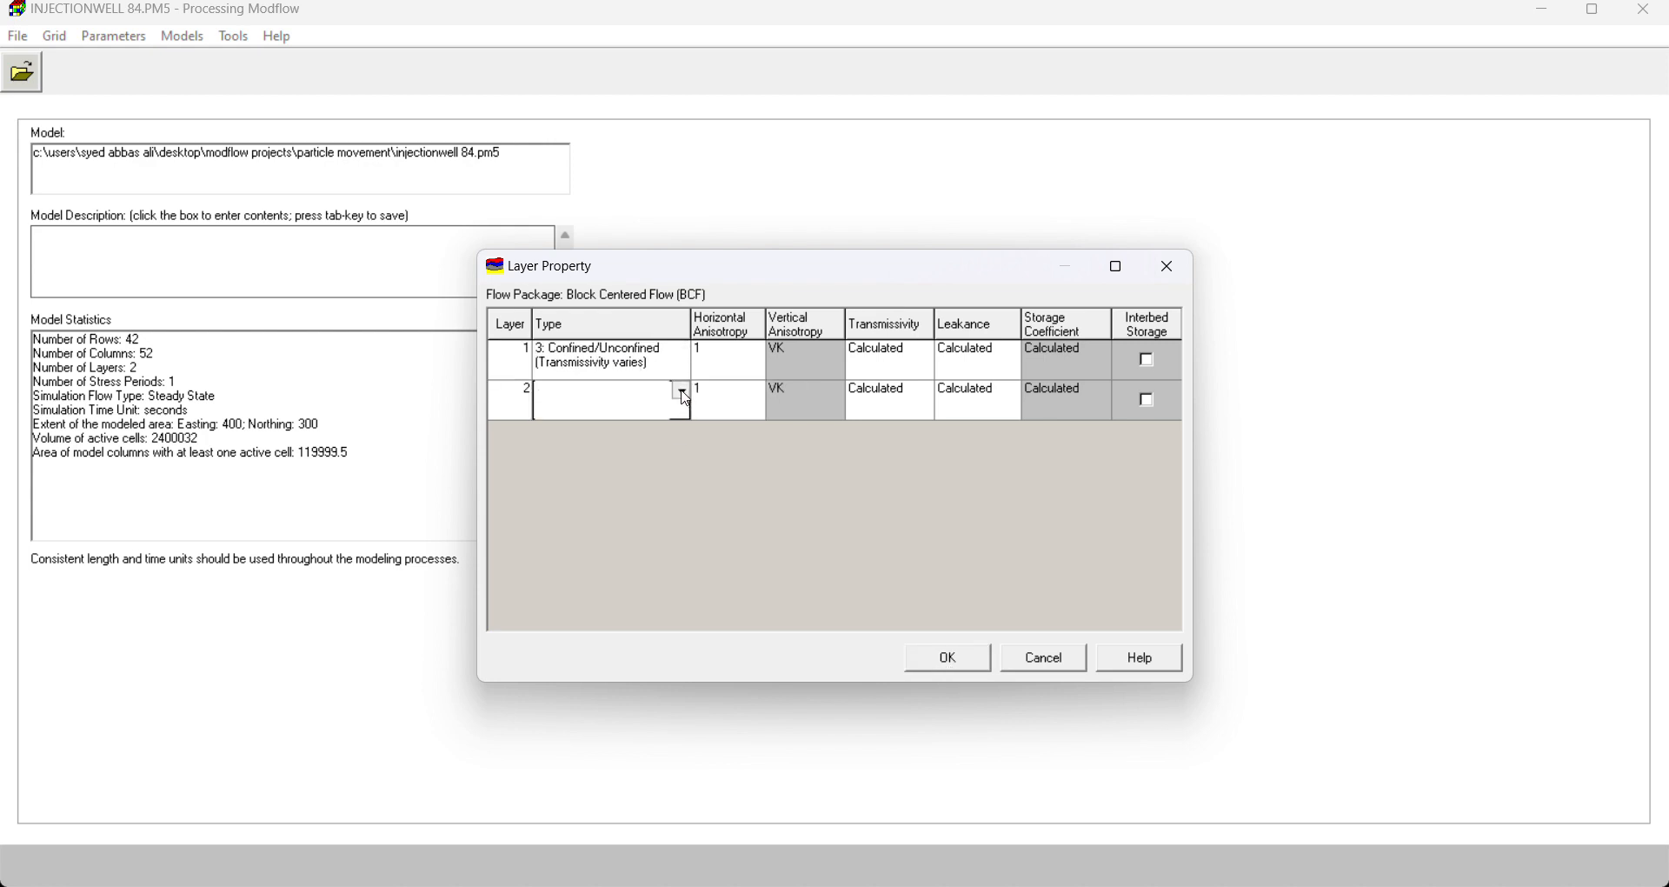
{"action": "left_click", "coordinate": [681, 391]}
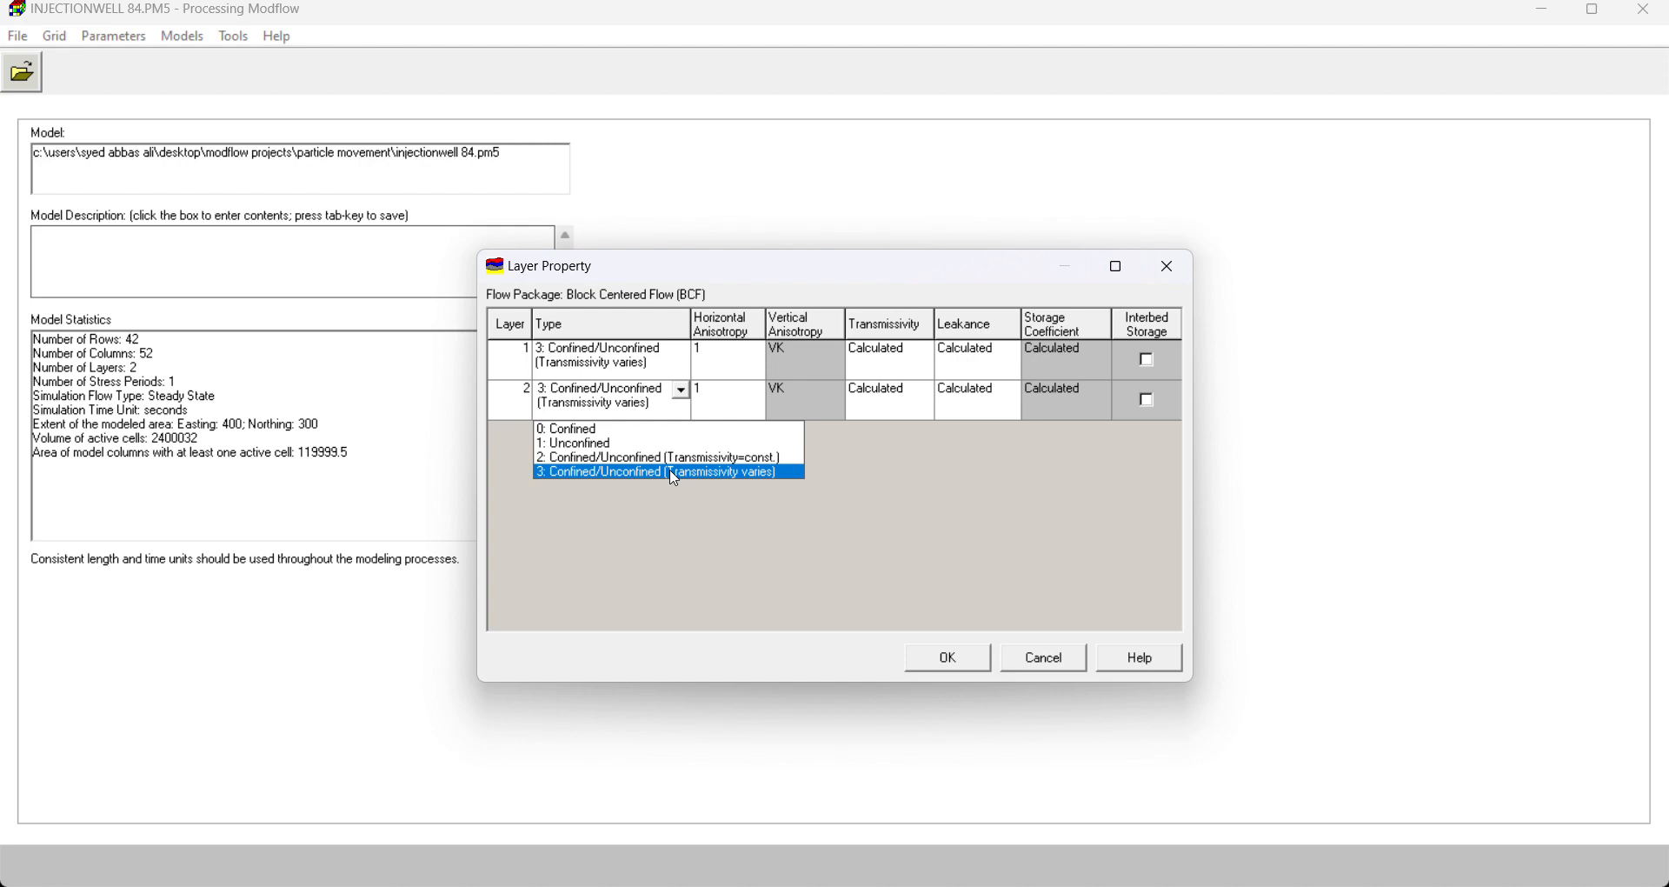
{"action": "left_click", "coordinate": [675, 479]}
{"action": "left_click", "coordinate": [962, 658]}
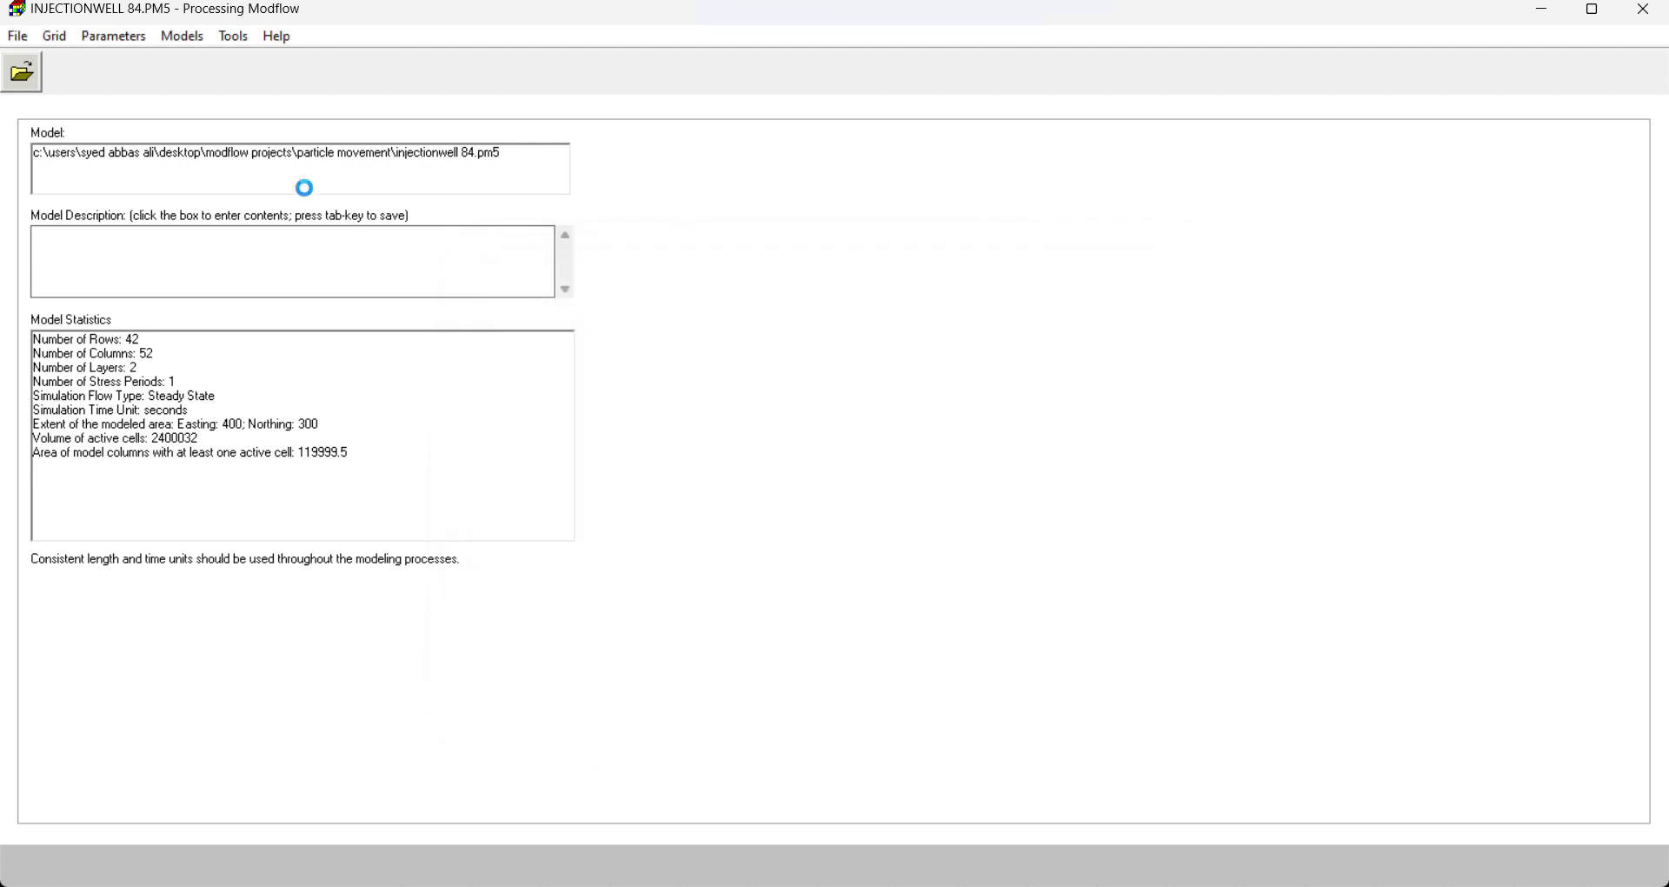
Step: Open the IBOUND (MODFLOW) cell status and set the cell at layer 1, row 1, column 1 to -1
{"action": "left_click", "coordinate": [54, 36]}
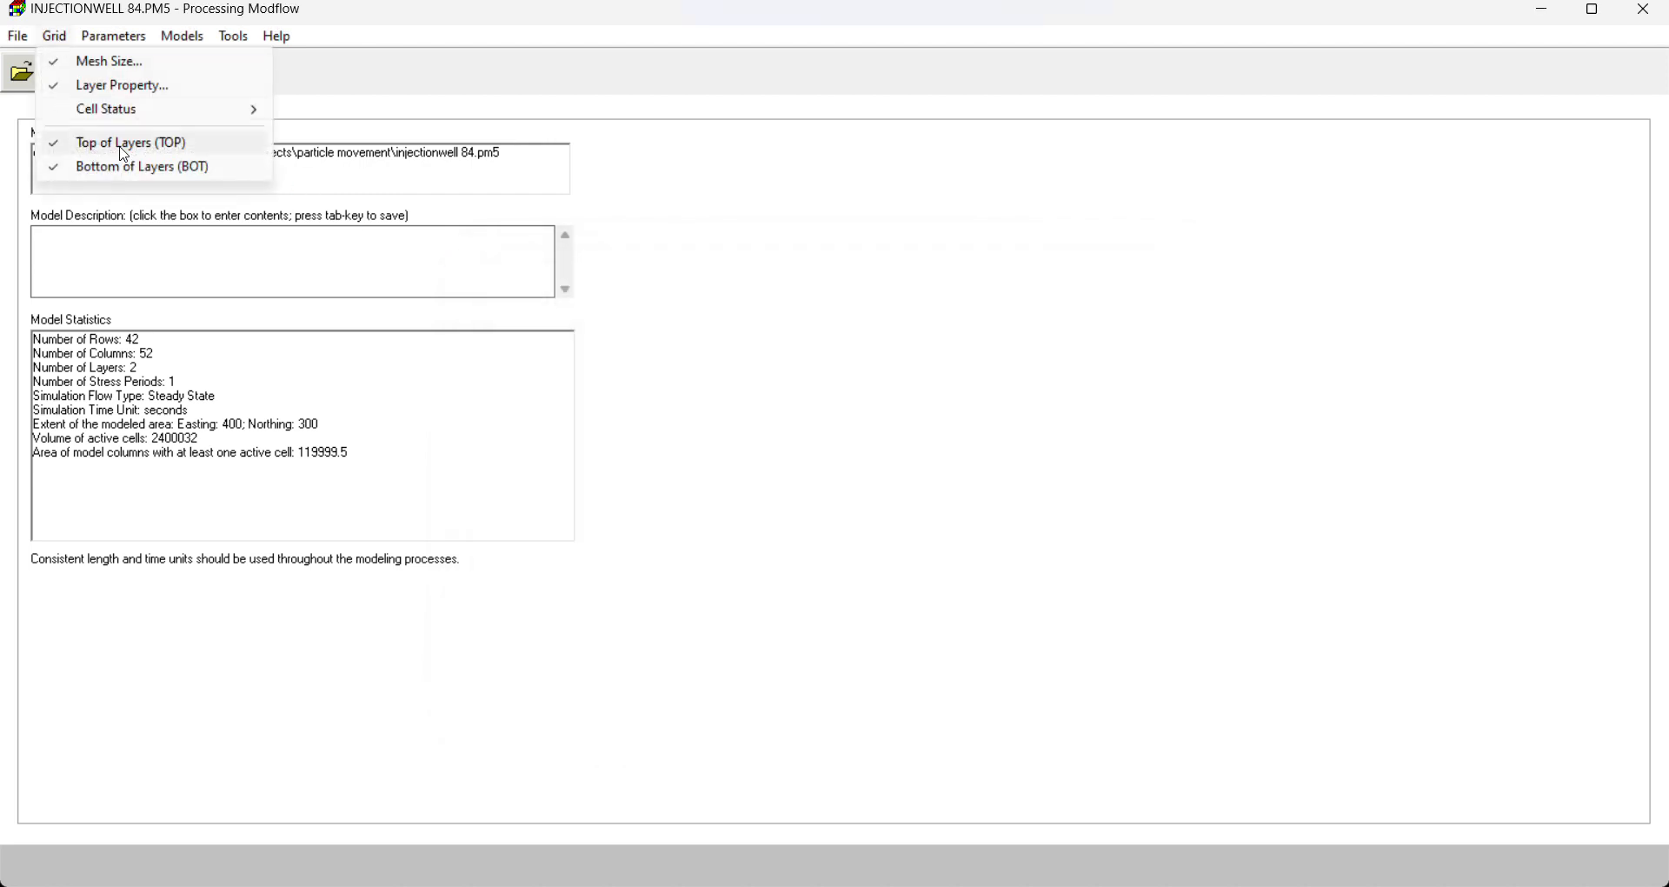
{"action": "mouse_move", "coordinate": [128, 110]}
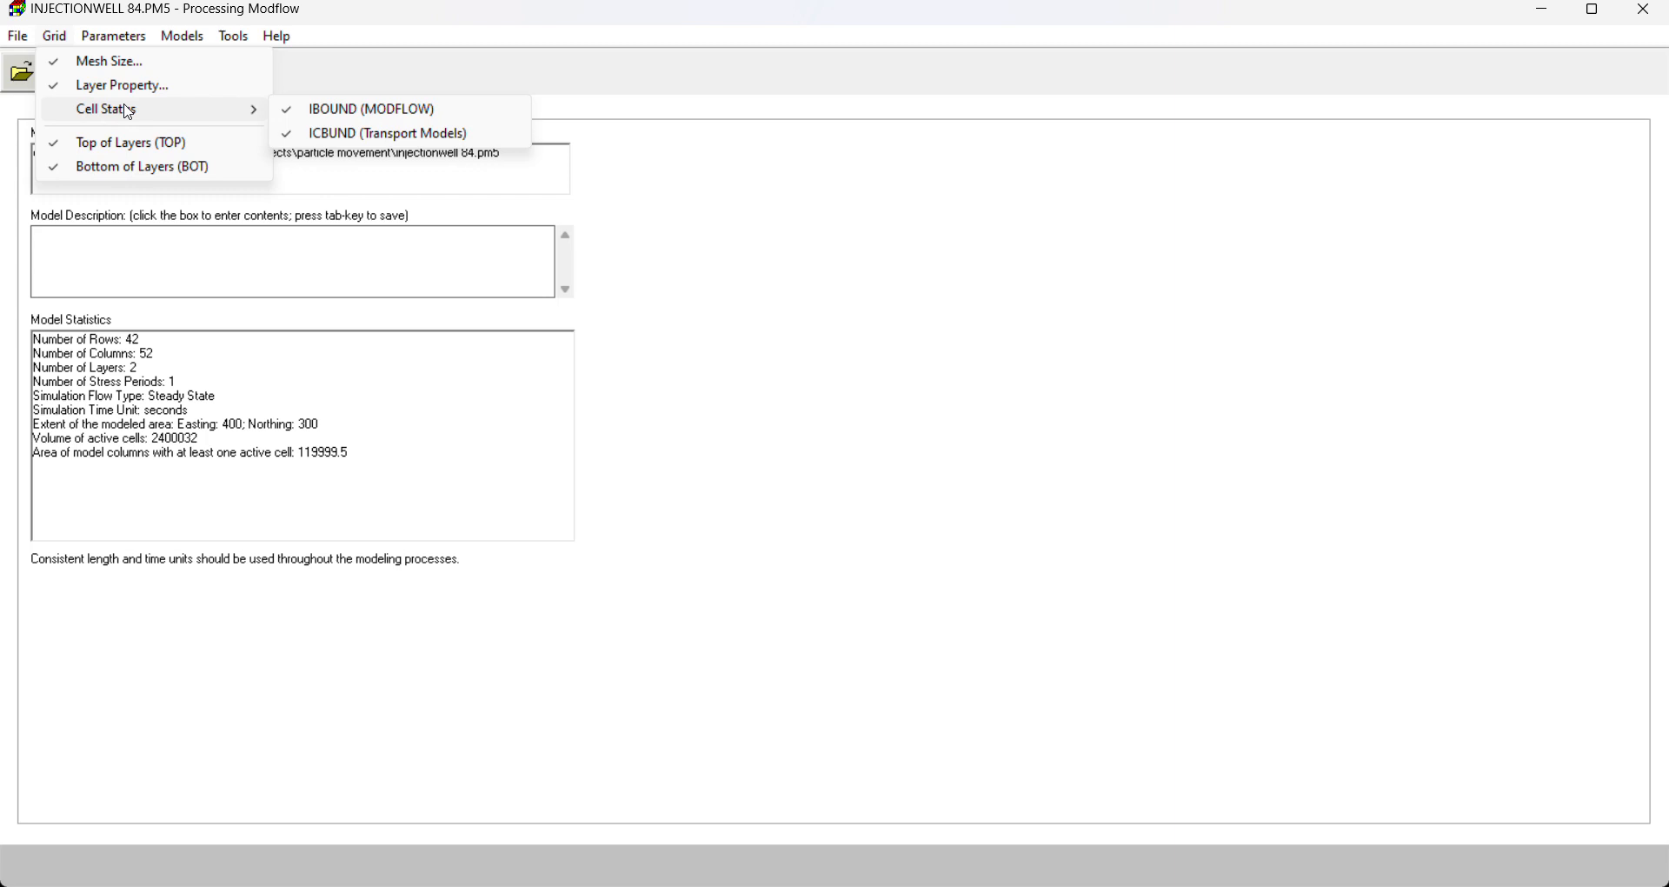
{"action": "left_click", "coordinate": [361, 110]}
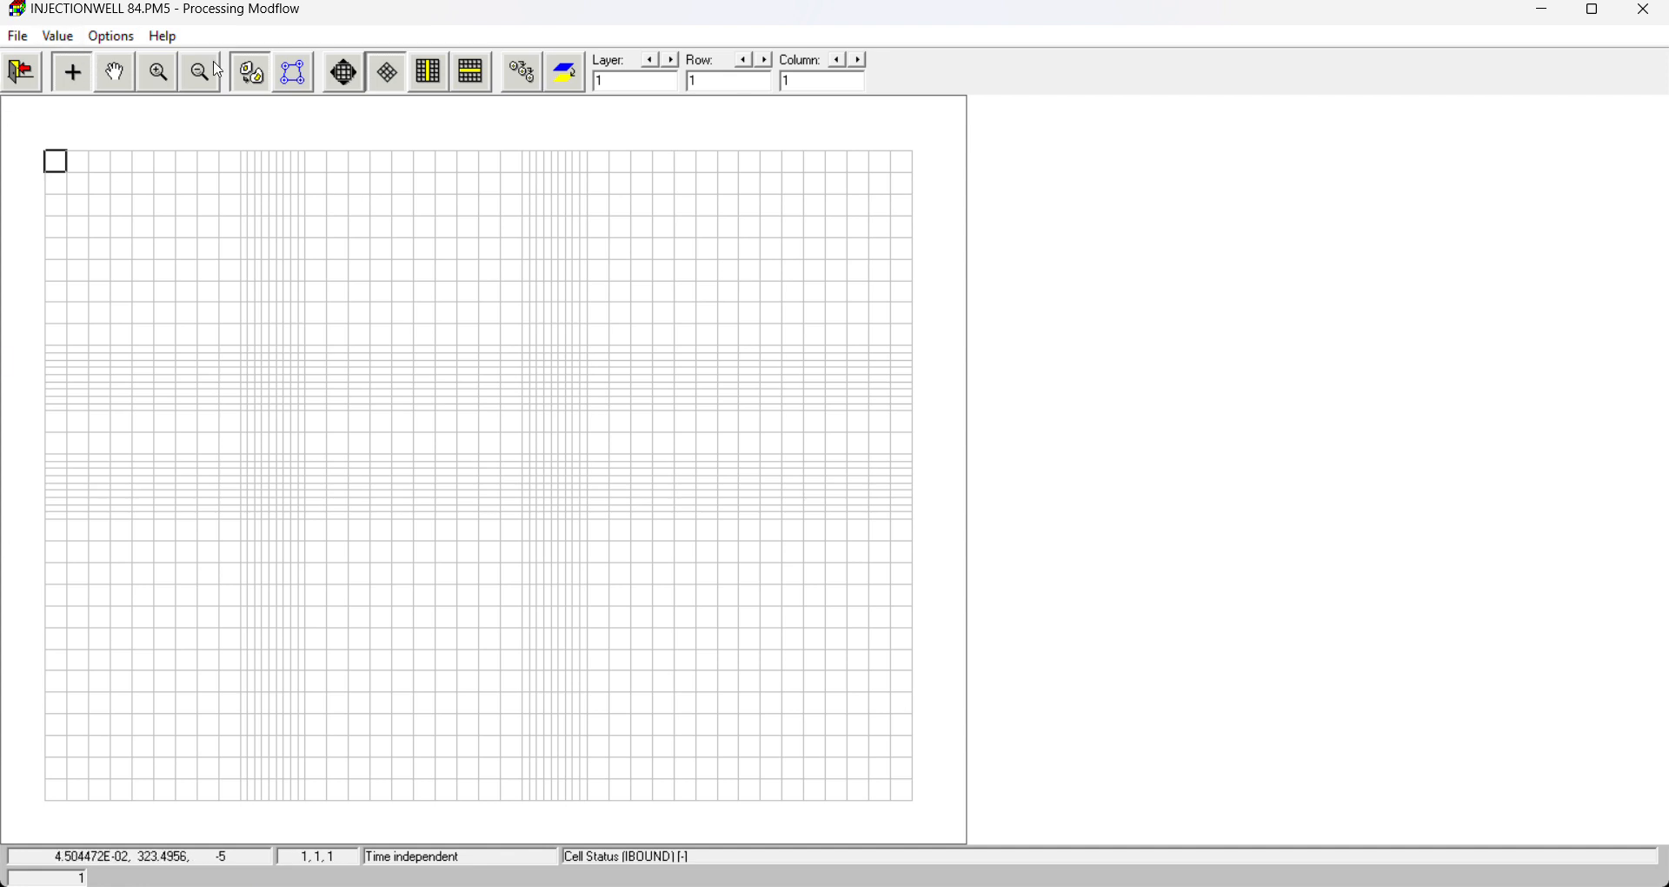
{"action": "right_click", "coordinate": [58, 171]}
{"action": "left_click", "coordinate": [947, 420]}
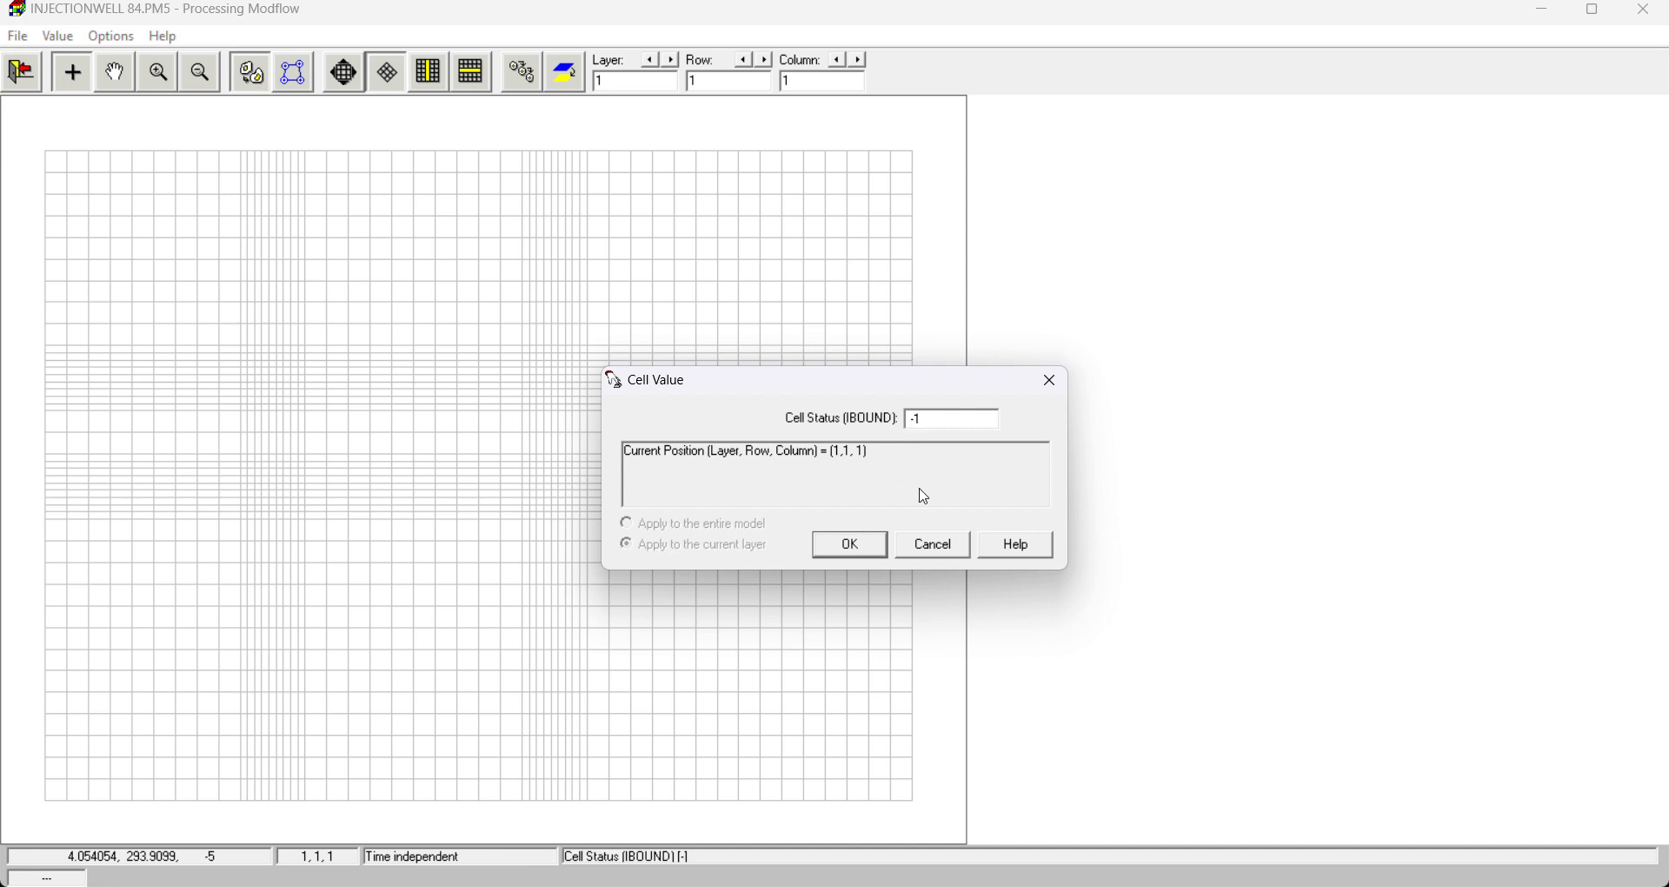
{"action": "left_click", "coordinate": [862, 550]}
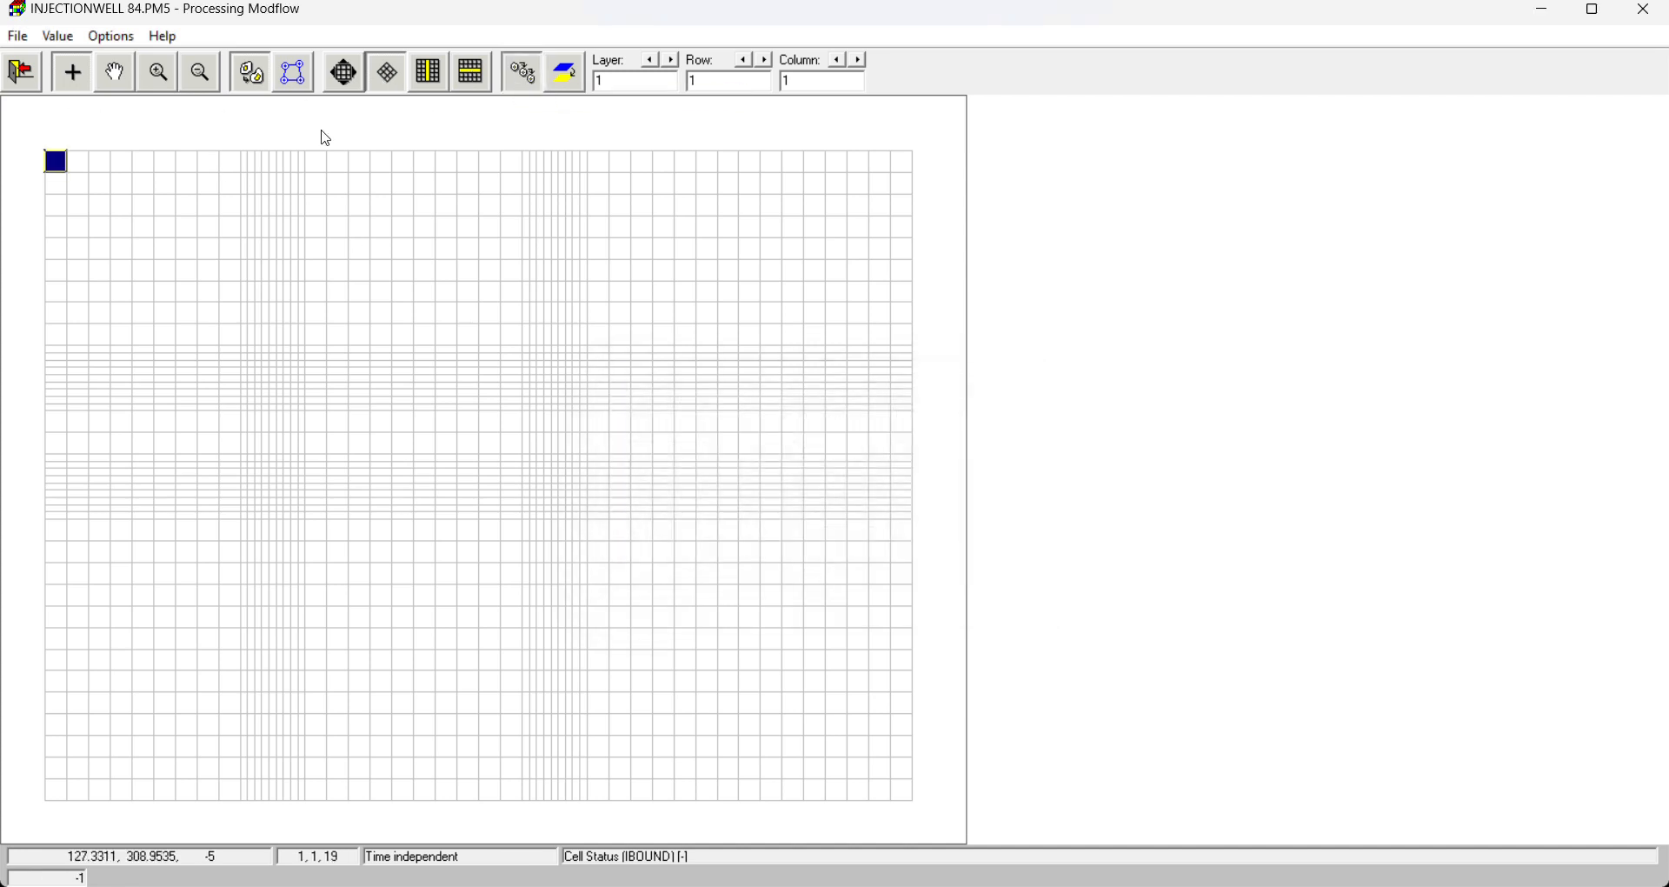
Step: With cell duplication on, copy the -1 cell status down column 1 to row 42
{"action": "key", "text": "Down"}
{"action": "key", "text": "Down"}
{"action": "key", "text": "Down"}
{"action": "key", "text": "Down"}
{"action": "key", "text": "Down"}
{"action": "key", "text": "Down"}
{"action": "key", "text": "Down"}
{"action": "key", "text": "Down"}
{"action": "key", "text": "Down"}
{"action": "key", "text": "Down"}
{"action": "key", "text": "Down"}
{"action": "key", "text": "Down"}
{"action": "key", "text": "Down"}
{"action": "key", "text": "Down"}
{"action": "key", "text": "Down"}
{"action": "key", "text": "Down"}
{"action": "key", "text": "Down"}
{"action": "key", "text": "Down"}
{"action": "key", "text": "Down"}
{"action": "key", "text": "Down"}
{"action": "key", "text": "Down"}
{"action": "key", "text": "Down"}
{"action": "key", "text": "Down"}
{"action": "key", "text": "Down"}
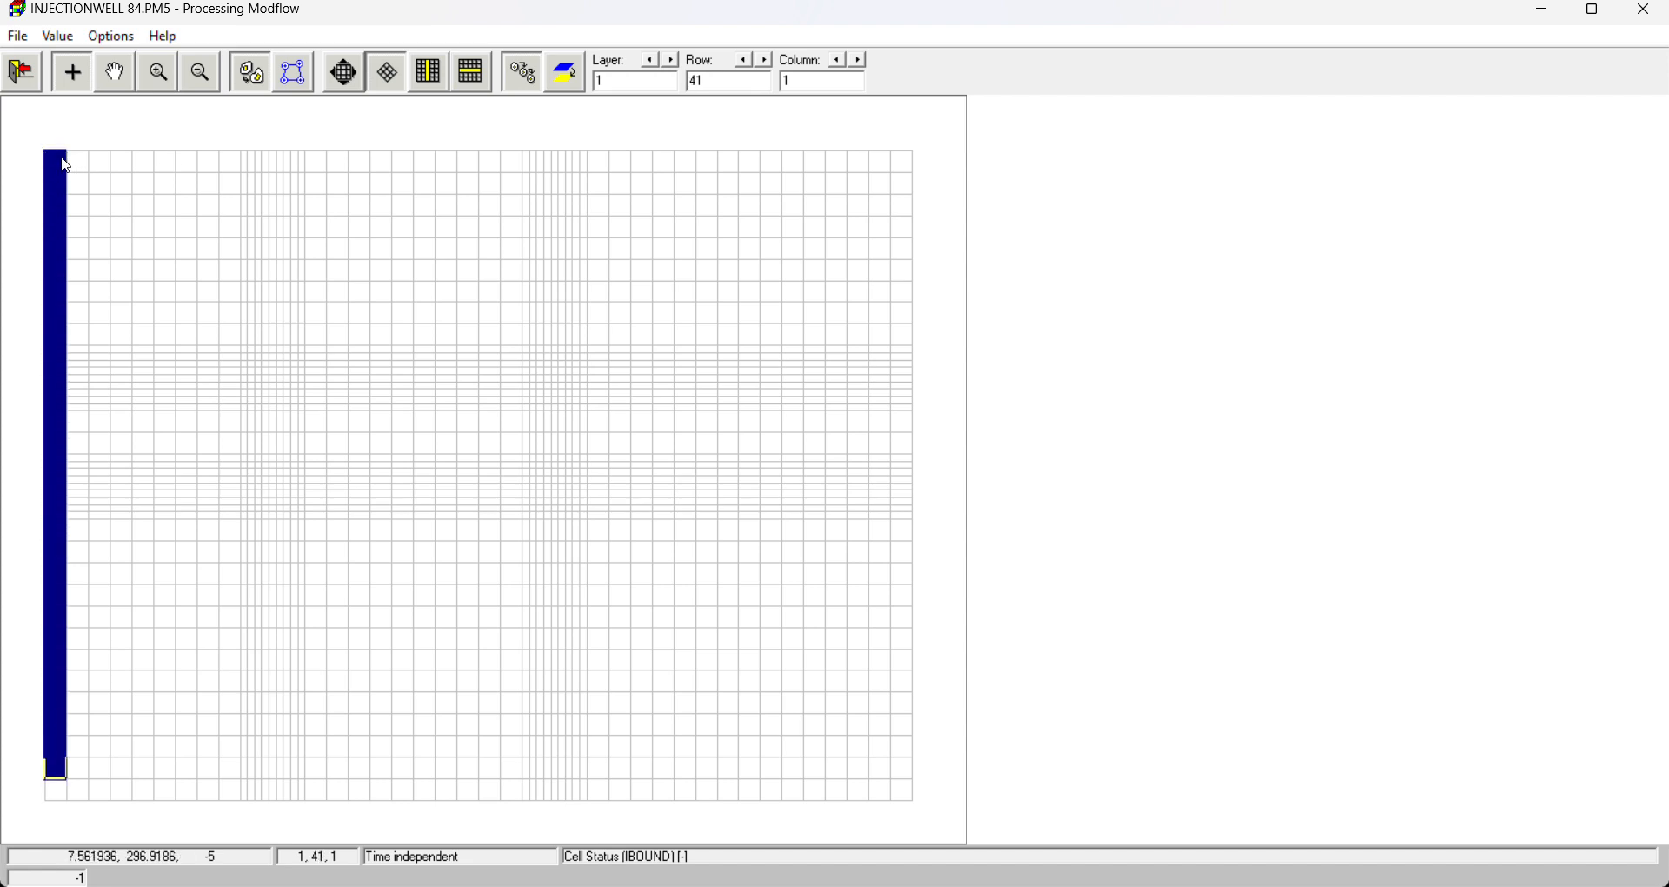
Step: Copy the -1 cell status along row 42 from column 1 to column 52
{"action": "key", "text": "Right"}
{"action": "key", "text": "Right"}
{"action": "key", "text": "Right"}
{"action": "key", "text": "Right"}
{"action": "key", "text": "Right"}
{"action": "key", "text": "Right"}
{"action": "key", "text": "Right"}
{"action": "key", "text": "Right"}
{"action": "key", "text": "Right"}
{"action": "key", "text": "Right"}
{"action": "key", "text": "Right"}
{"action": "key", "text": "Right"}
{"action": "key", "text": "Right"}
{"action": "key", "text": "Right"}
{"action": "key", "text": "Right"}
{"action": "key", "text": "Right"}
{"action": "key", "text": "Right"}
{"action": "key", "text": "Right"}
{"action": "key", "text": "Right"}
{"action": "key", "text": "Right"}
{"action": "key", "text": "Right"}
{"action": "key", "text": "Right"}
{"action": "key", "text": "Right"}
{"action": "key", "text": "Right"}
{"action": "key", "text": "Right"}
{"action": "key", "text": "Right"}
{"action": "key", "text": "Right"}
{"action": "key", "text": "Right"}
{"action": "key", "text": "Right"}
{"action": "key", "text": "Right"}
{"action": "key", "text": "Right"}
{"action": "key", "text": "Right"}
{"action": "key", "text": "Right"}
{"action": "key", "text": "Right"}
{"action": "key", "text": "Right"}
{"action": "key", "text": "Right"}
{"action": "key", "text": "Right"}
{"action": "key", "text": "Right"}
{"action": "key", "text": "Right"}
{"action": "key", "text": "Right"}
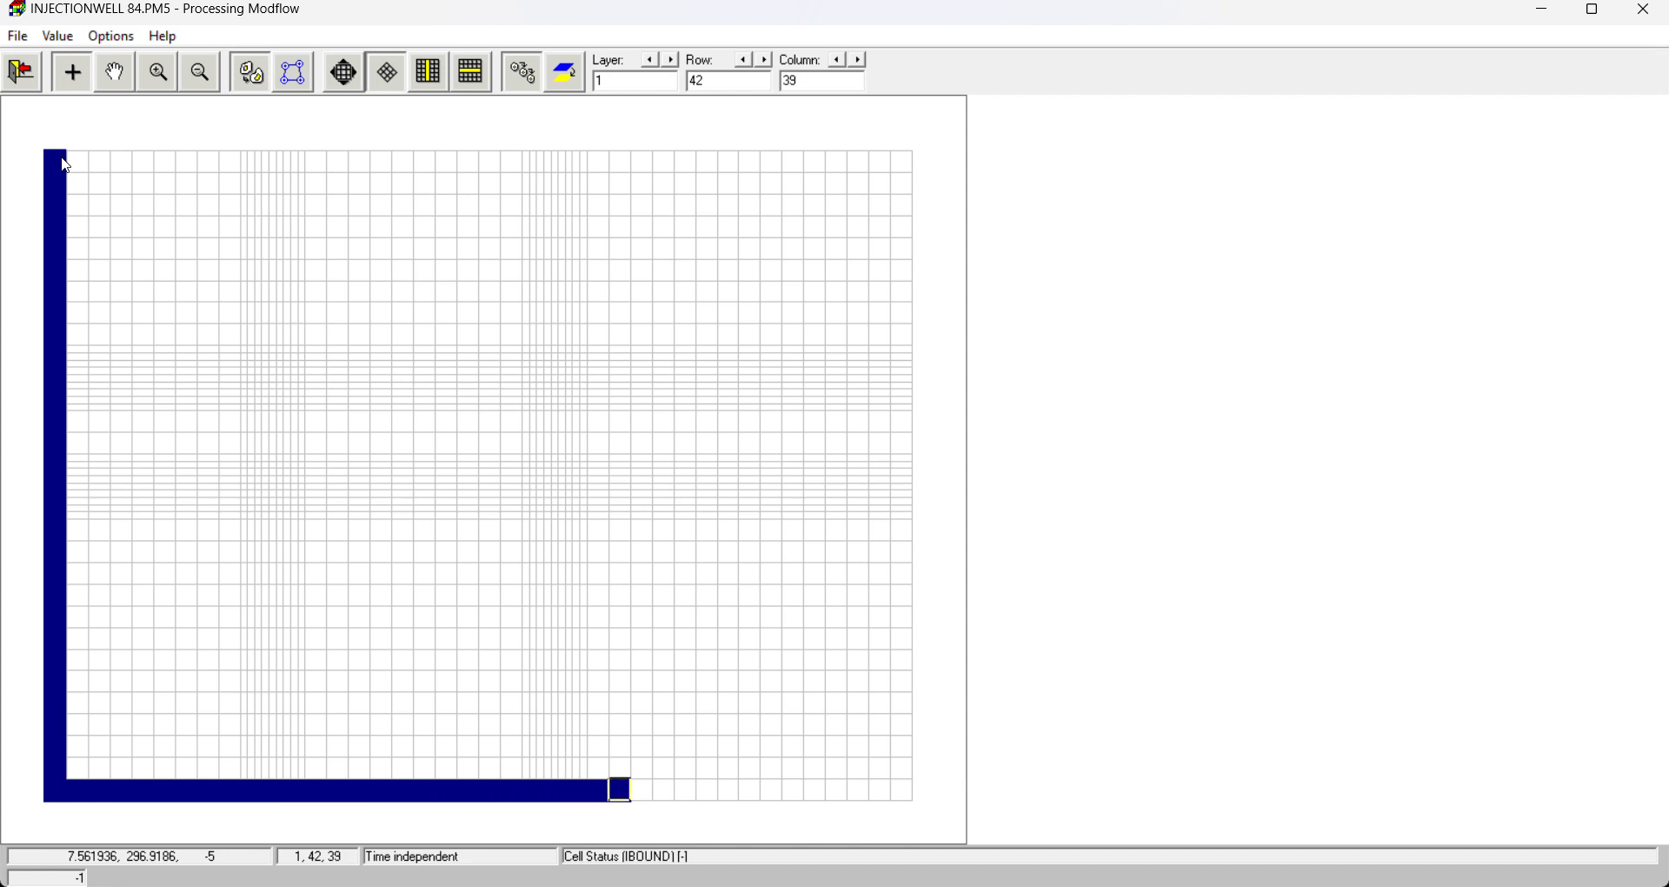
Step: Copy the -1 cell status up column 52 from row 42 to row 1
{"action": "key", "text": "Up"}
{"action": "key", "text": "Up"}
{"action": "key", "text": "Up"}
{"action": "key", "text": "Up"}
{"action": "key", "text": "Up"}
{"action": "key", "text": "Up"}
{"action": "key", "text": "Up"}
{"action": "key", "text": "Up"}
{"action": "key", "text": "Up"}
{"action": "key", "text": "Up"}
{"action": "key", "text": "Up"}
{"action": "key", "text": "Up"}
{"action": "key", "text": "Up"}
{"action": "key", "text": "Up"}
{"action": "key", "text": "Up"}
{"action": "key", "text": "Up"}
{"action": "key", "text": "Up"}
{"action": "key", "text": "Up"}
{"action": "key", "text": "Up"}
{"action": "key", "text": "Up"}
{"action": "key", "text": "Up"}
{"action": "key", "text": "Up"}
{"action": "key", "text": "Up"}
{"action": "key", "text": "Up"}
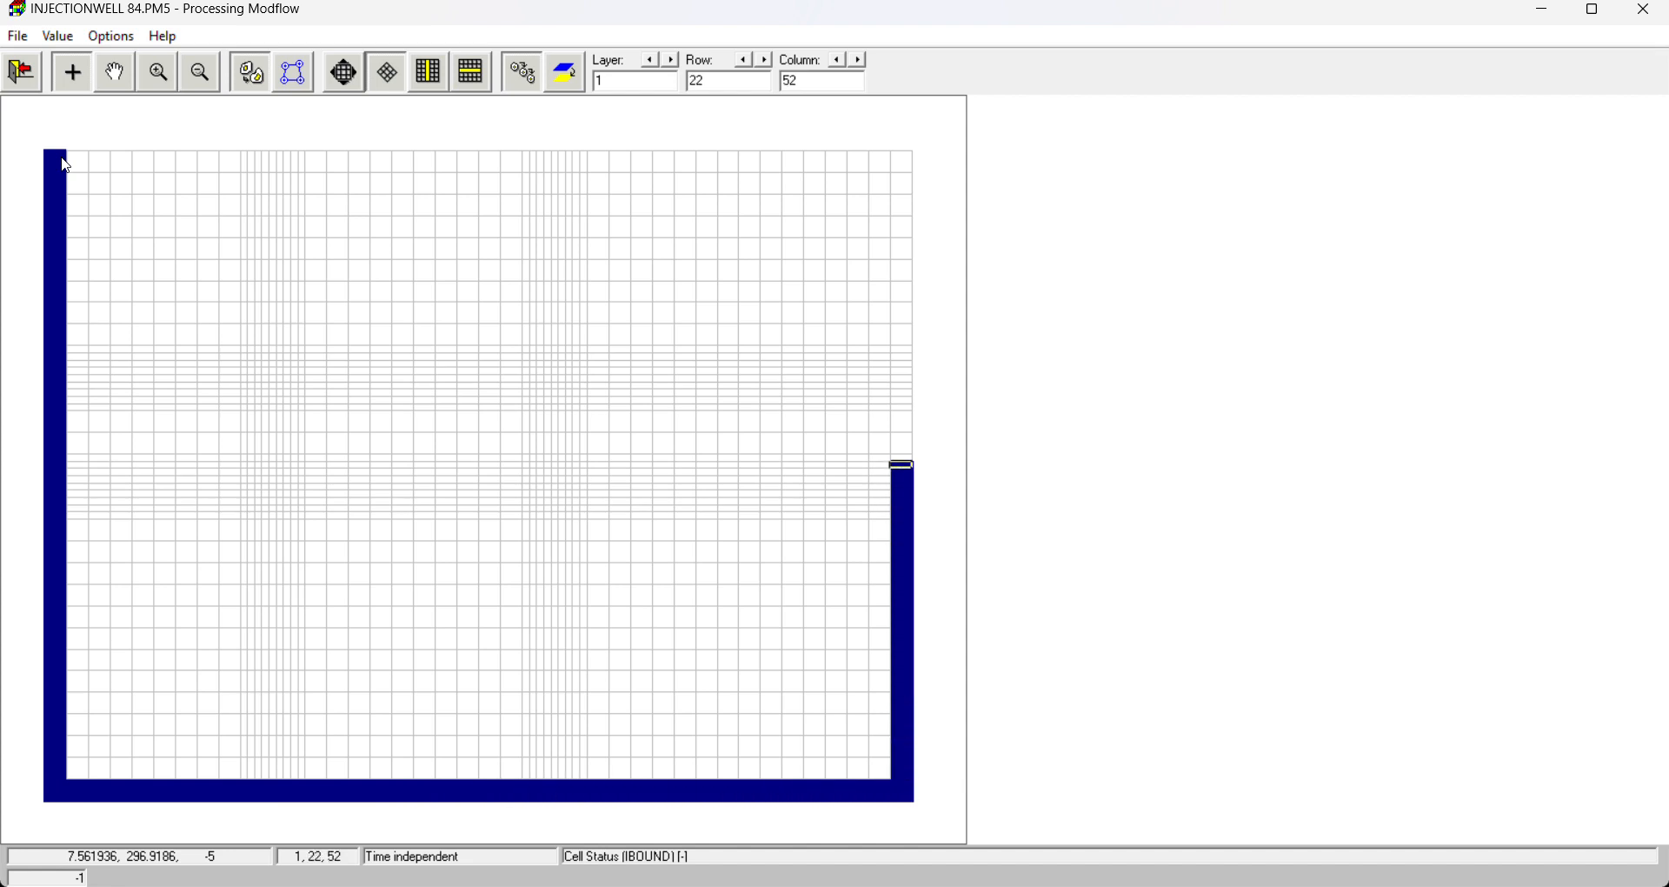
{"action": "key", "text": "Up"}
{"action": "key", "text": "Up"}
{"action": "key", "text": "Up"}
{"action": "key", "text": "Up"}
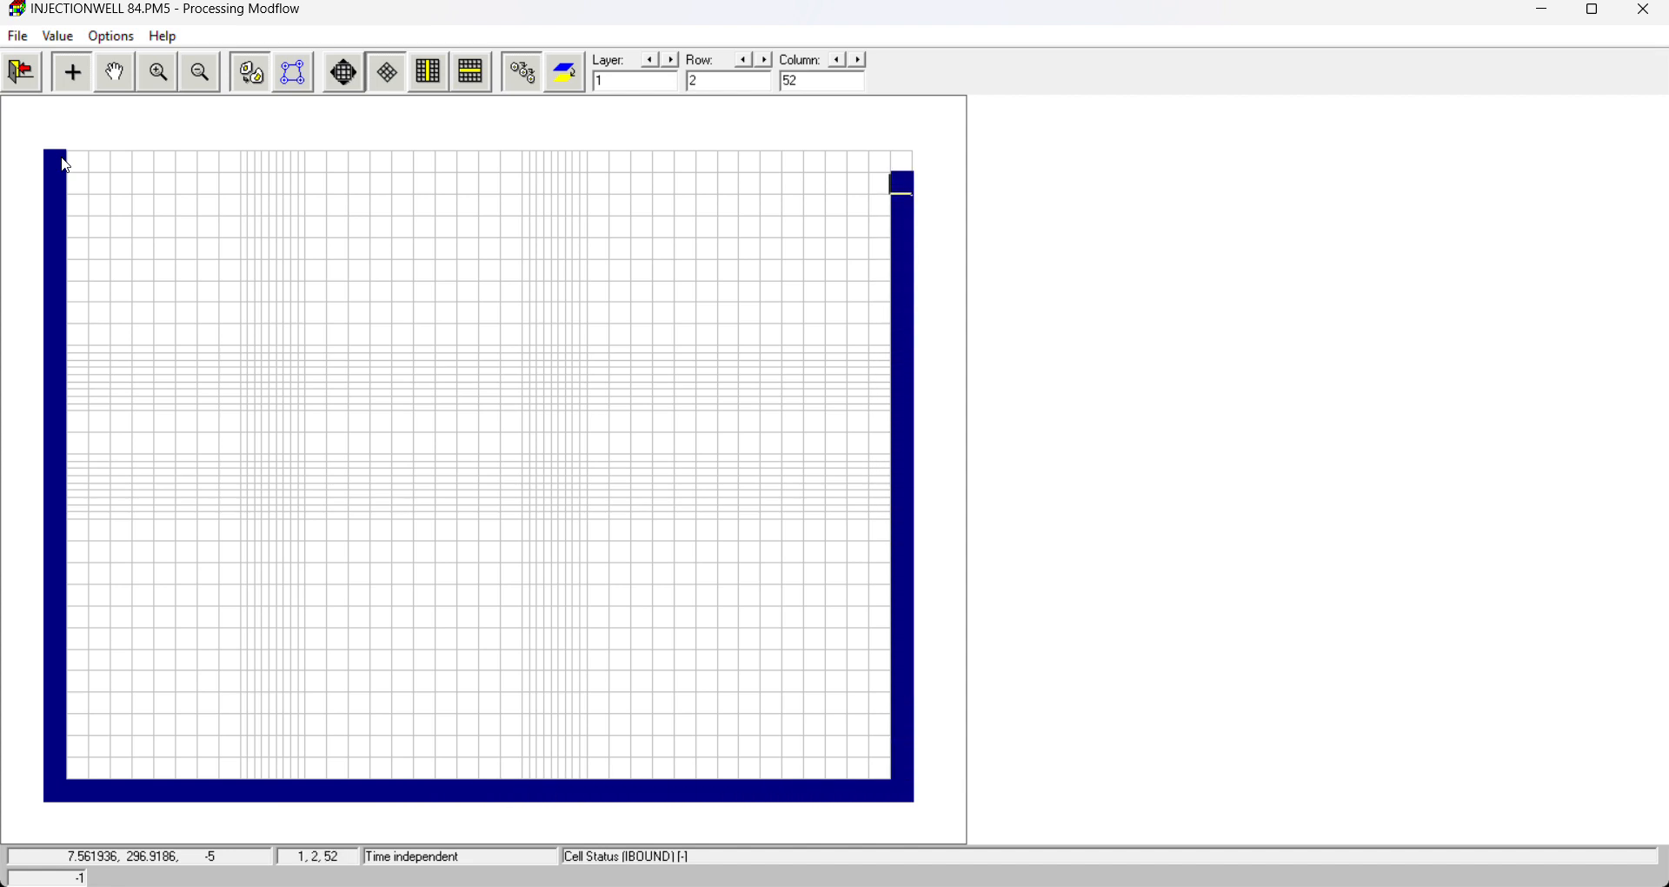
Step: Copy the -1 cell status along row 1 from column 52 back to column 2, closing the boundary
{"action": "key", "text": "Left"}
{"action": "key", "text": "Left"}
{"action": "key", "text": "Left"}
{"action": "key", "text": "Left"}
{"action": "key", "text": "Left"}
{"action": "key", "text": "Left"}
{"action": "key", "text": "Left"}
{"action": "key", "text": "Left"}
{"action": "key", "text": "Left"}
{"action": "key", "text": "Left"}
{"action": "key", "text": "Left"}
{"action": "key", "text": "Left"}
{"action": "key", "text": "Left"}
{"action": "key", "text": "Left"}
{"action": "key", "text": "Left"}
{"action": "key", "text": "Left"}
{"action": "key", "text": "Left"}
{"action": "key", "text": "Left"}
{"action": "key", "text": "Left"}
{"action": "key", "text": "Left"}
{"action": "key", "text": "Left"}
{"action": "key", "text": "Left"}
{"action": "key", "text": "Left"}
{"action": "key", "text": "Left"}
{"action": "key", "text": "Left"}
{"action": "key", "text": "Left"}
{"action": "key", "text": "Left"}
{"action": "key", "text": "Left"}
{"action": "key", "text": "Left"}
{"action": "key", "text": "Left"}
{"action": "key", "text": "Left"}
{"action": "key", "text": "Left"}
{"action": "key", "text": "Left"}
{"action": "key", "text": "Left"}
{"action": "key", "text": "Left"}
{"action": "key", "text": "Left"}
{"action": "key", "text": "Left"}
{"action": "key", "text": "Left"}
{"action": "key", "text": "Left"}
{"action": "key", "text": "Left"}
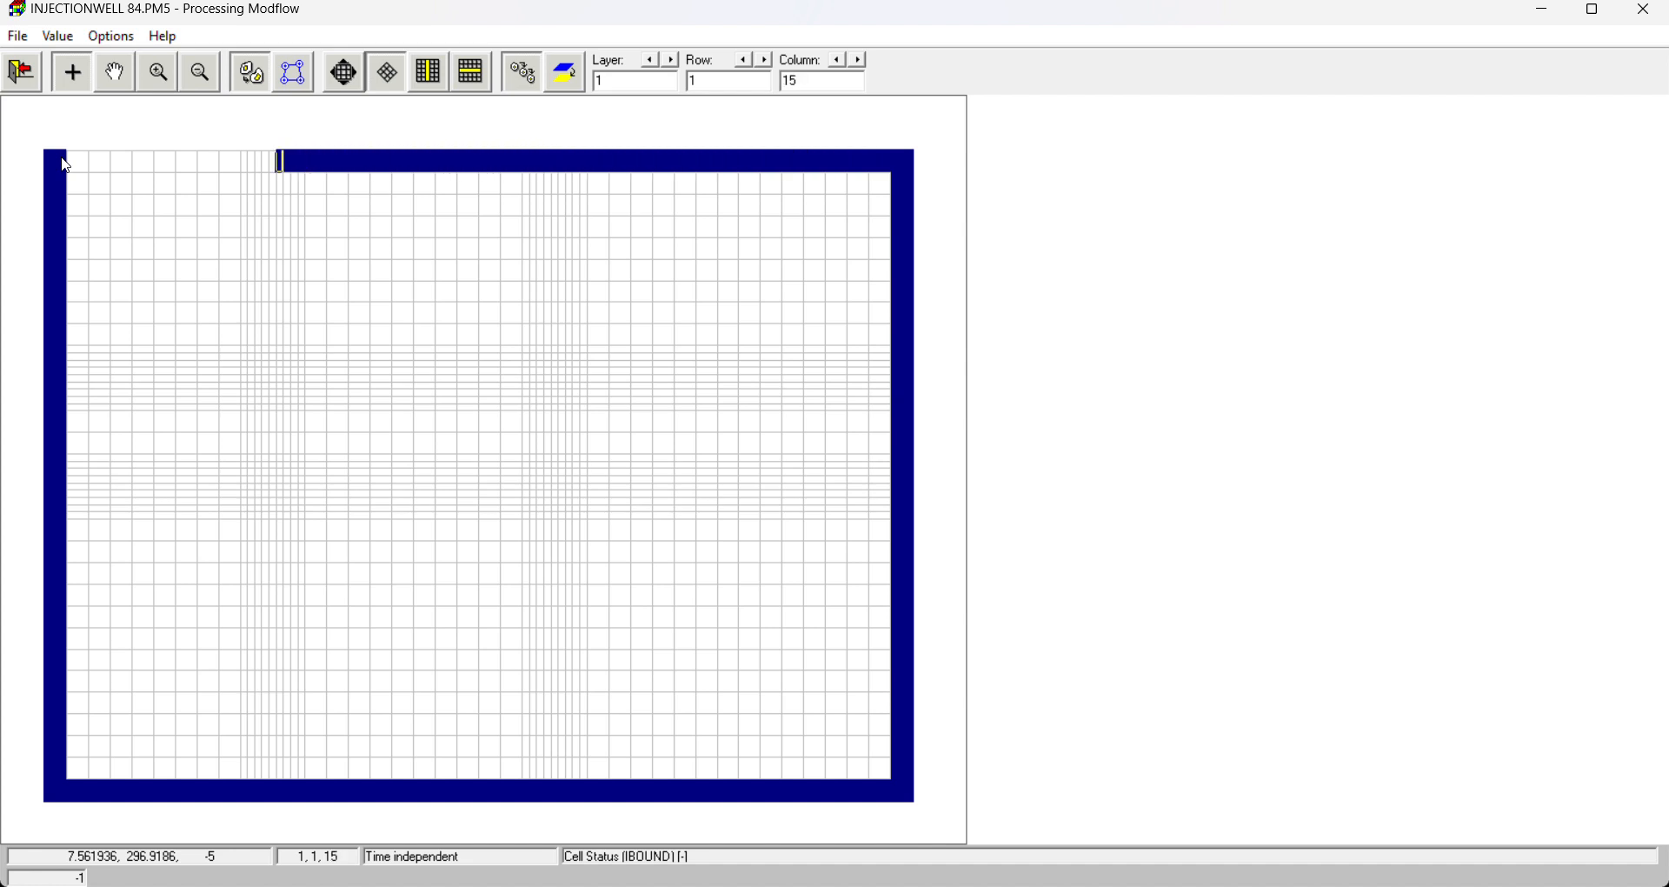
{"action": "key", "text": "Left"}
{"action": "key", "text": "Left"}
{"action": "key", "text": "Left"}
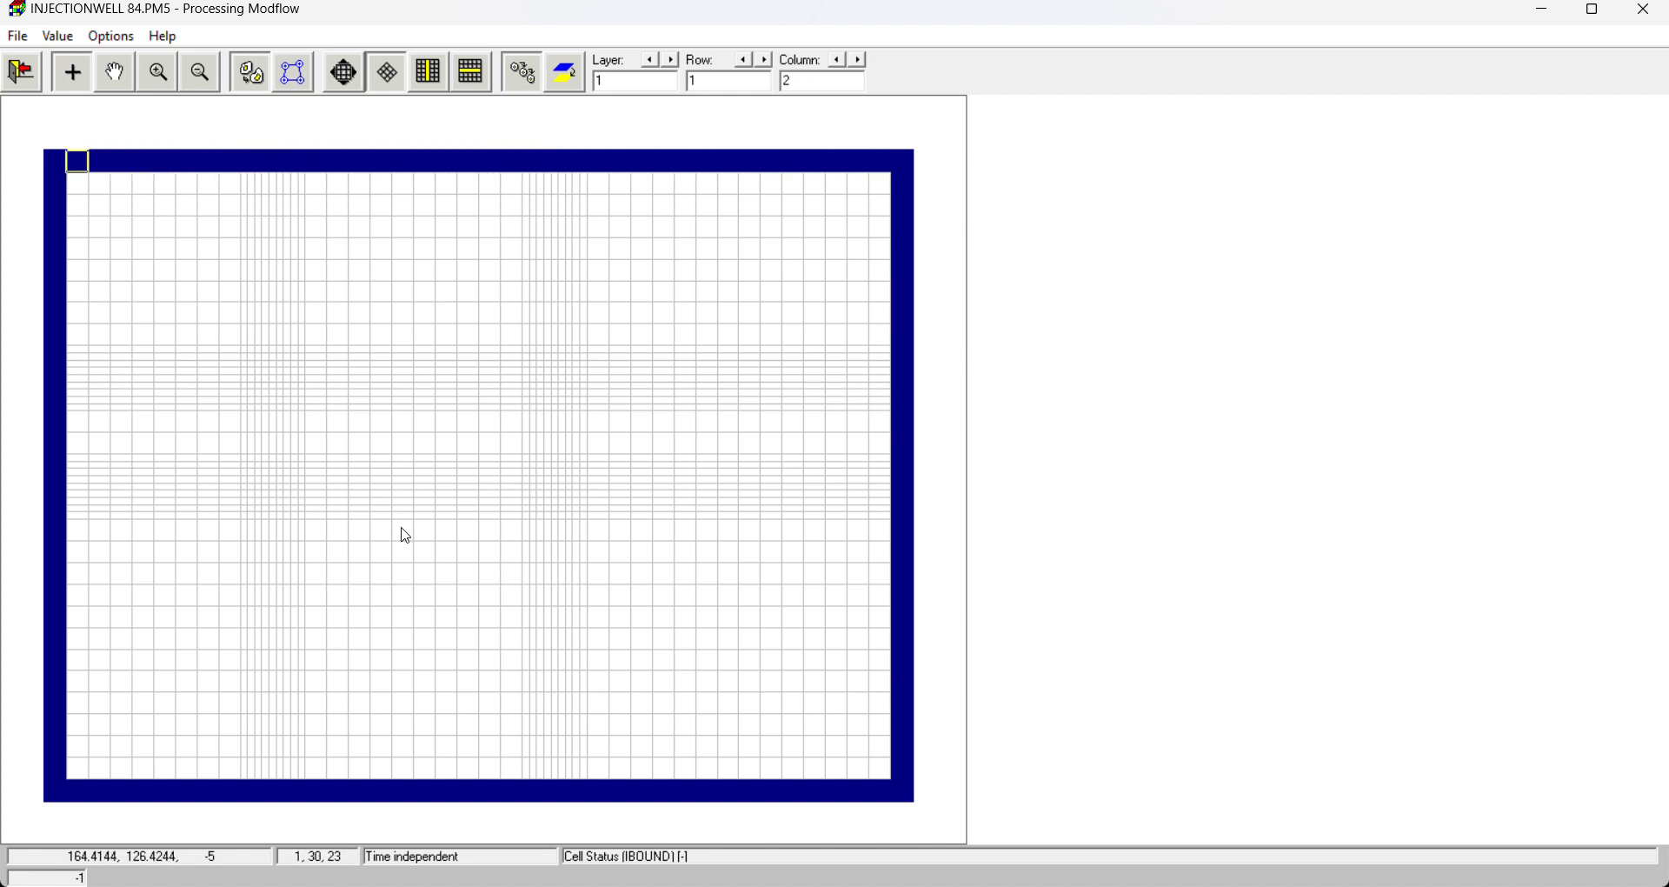
Step: Turn on layer copy, carry the cell status over to layer 2, and leave the editor saving the IBOUND changes
{"action": "left_click", "coordinate": [566, 75]}
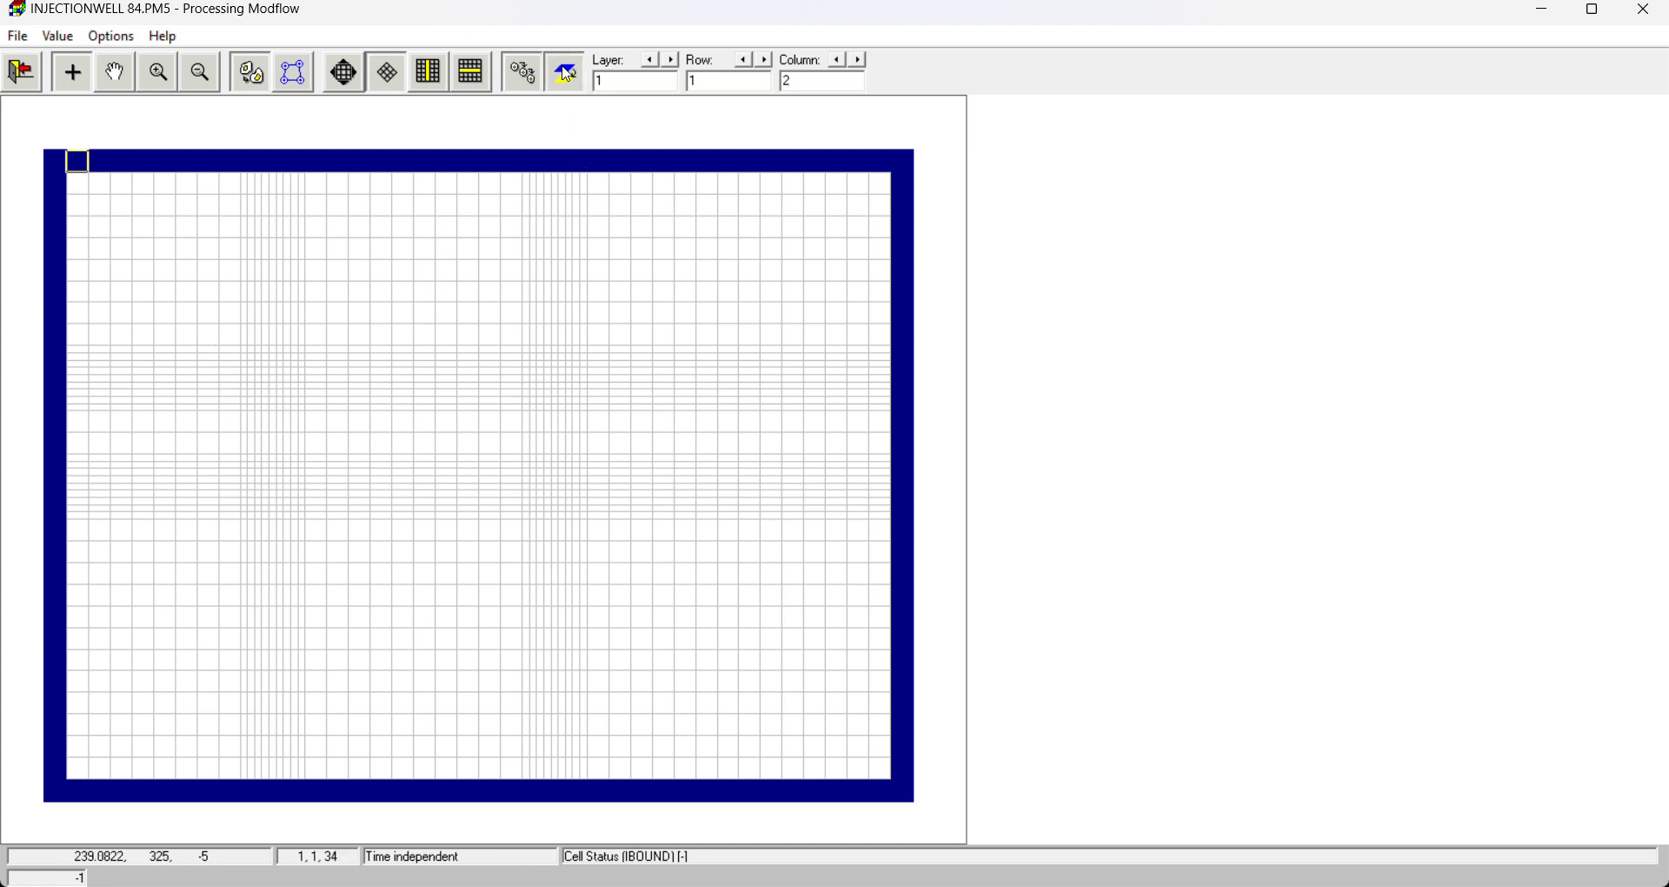
{"action": "left_click", "coordinate": [671, 59]}
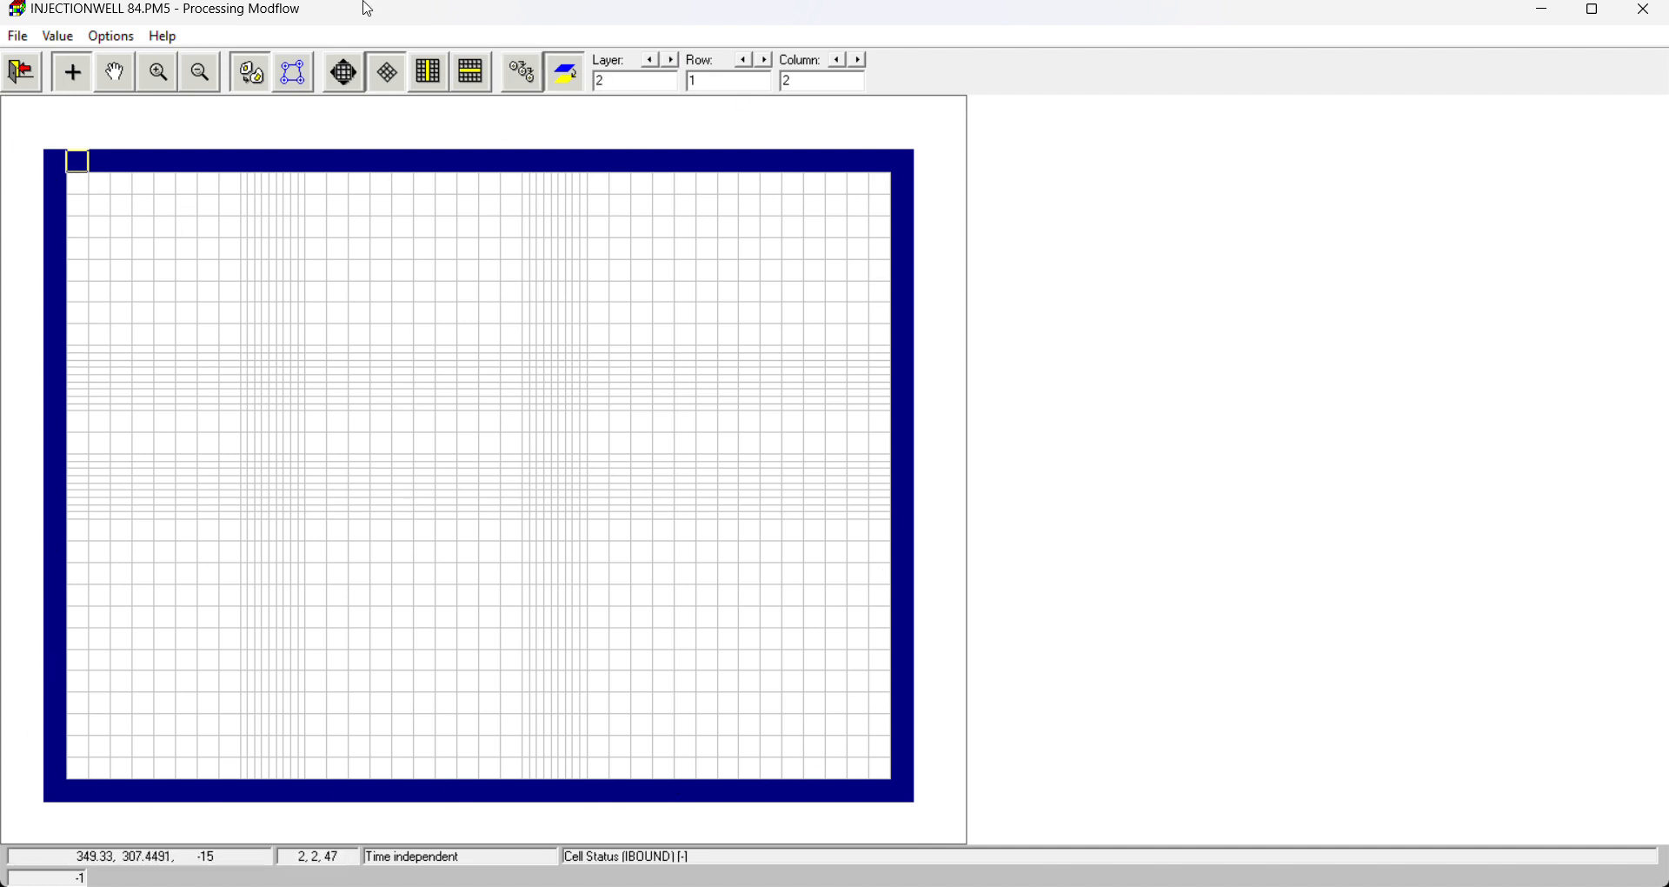
{"action": "left_click", "coordinate": [21, 72]}
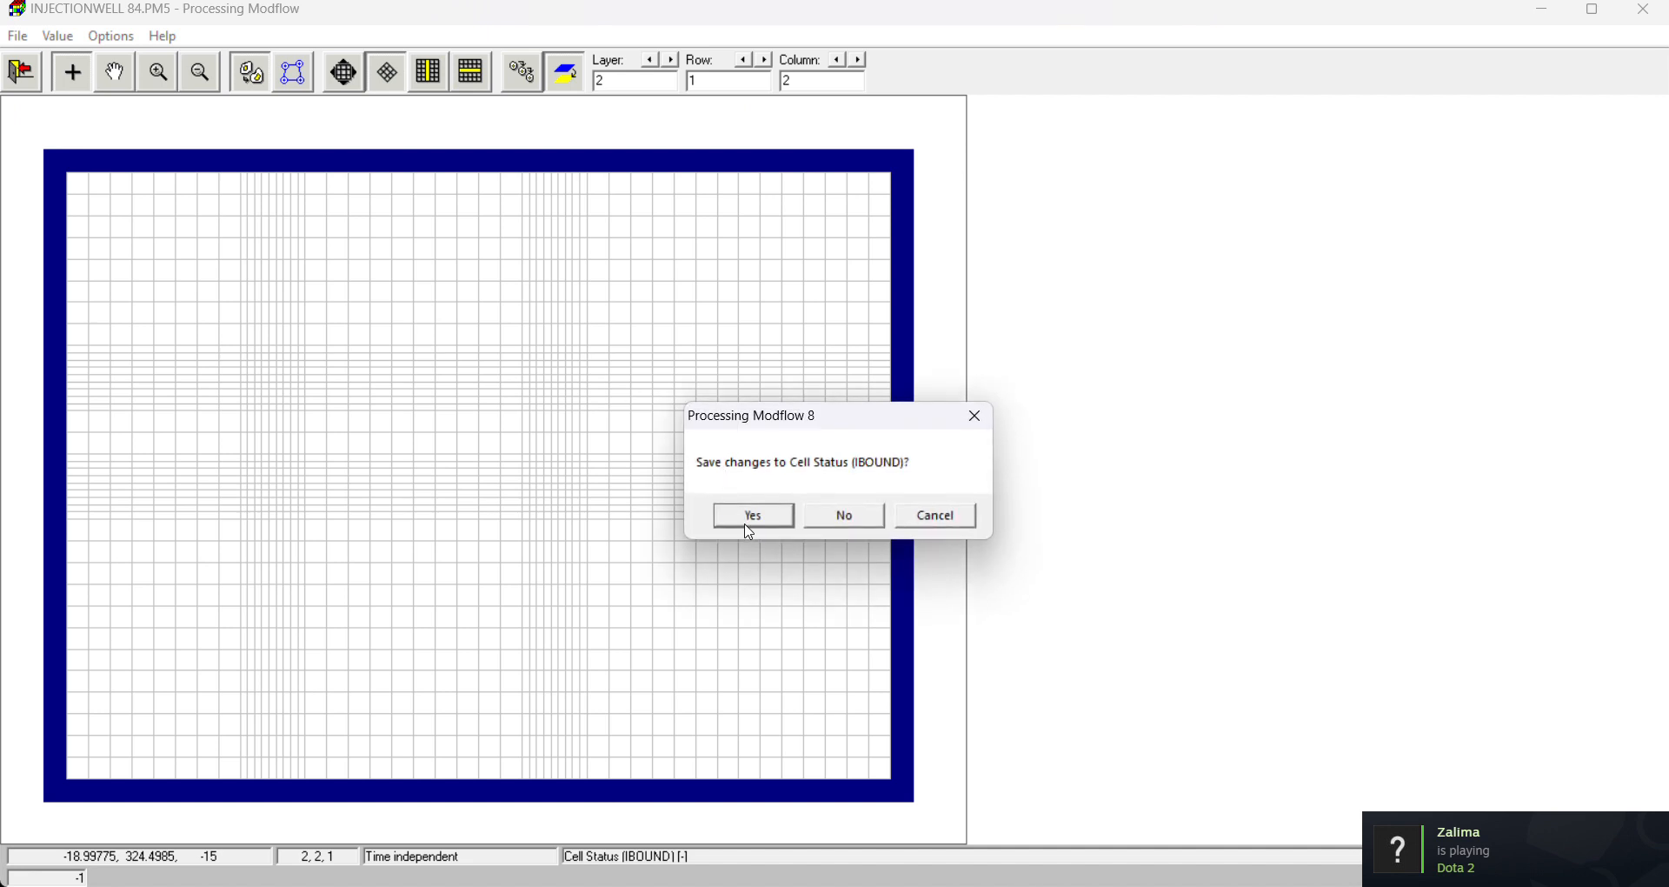
{"action": "left_click", "coordinate": [753, 515]}
Step: Open the top of layers using the specified bottom elevations, go to layer 2, and leave the editor saving the data
{"action": "left_click", "coordinate": [54, 36]}
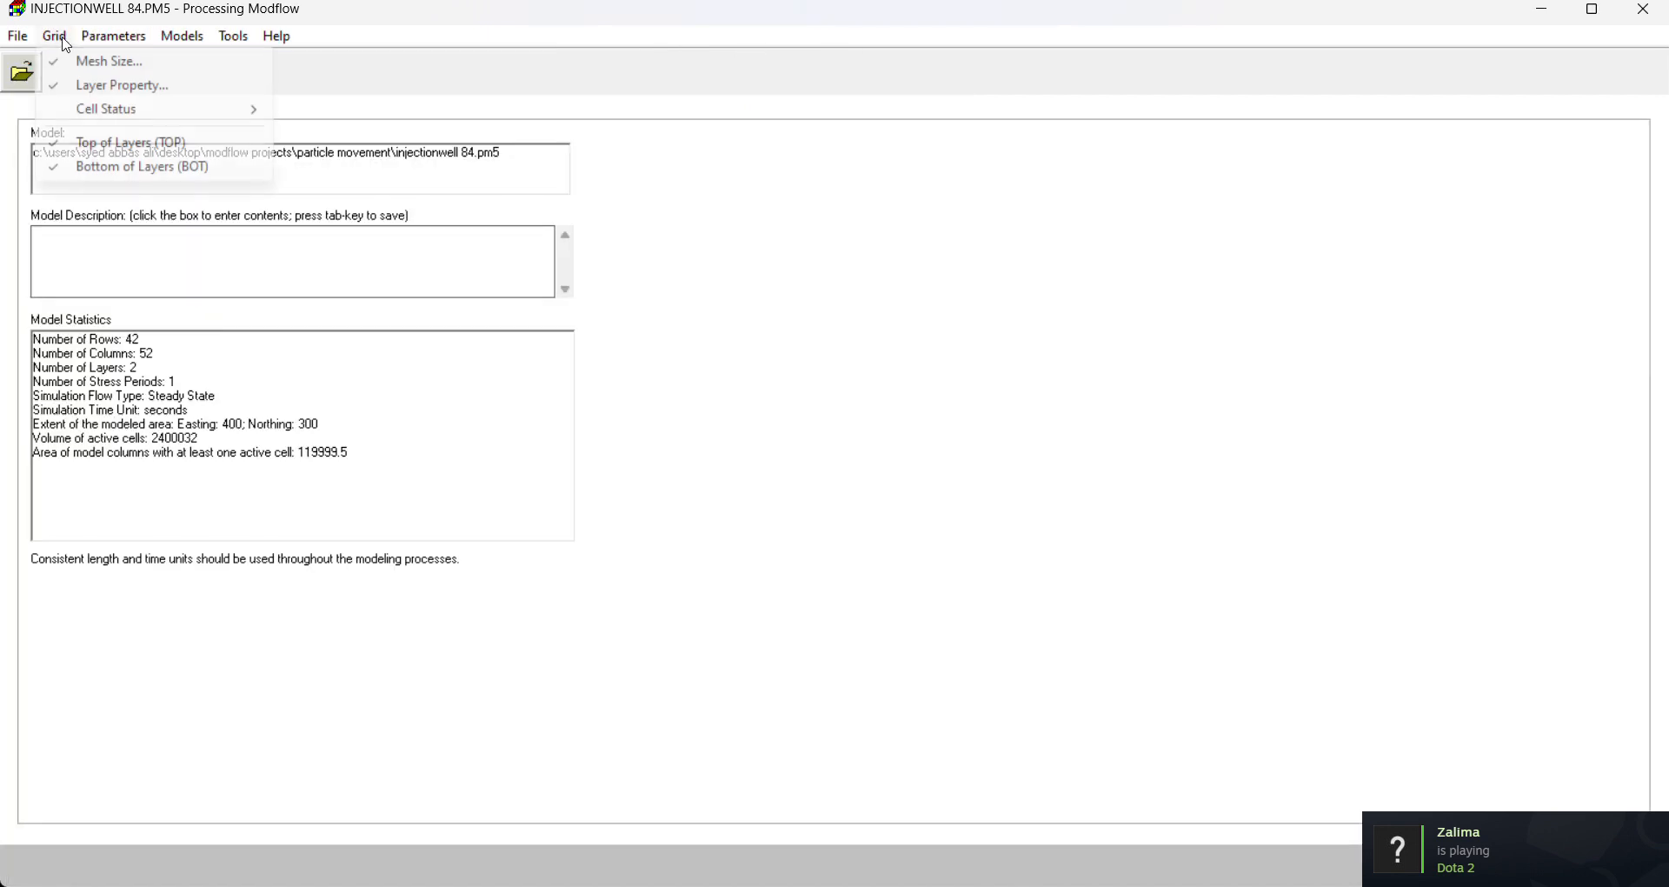
{"action": "left_click", "coordinate": [125, 144]}
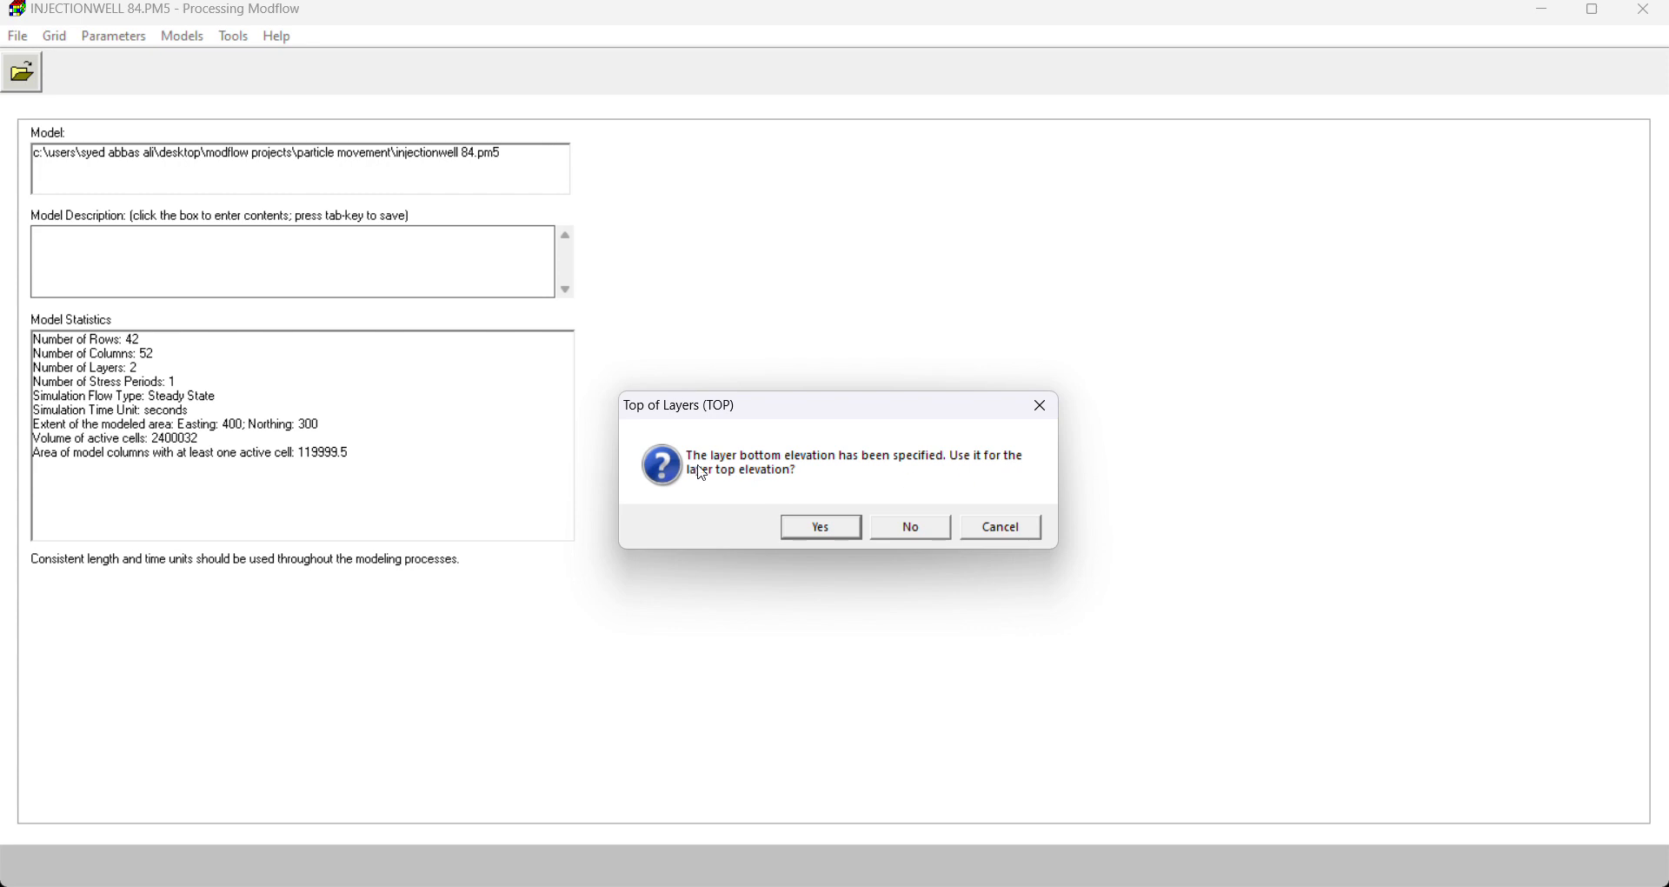
{"action": "left_click", "coordinate": [819, 527]}
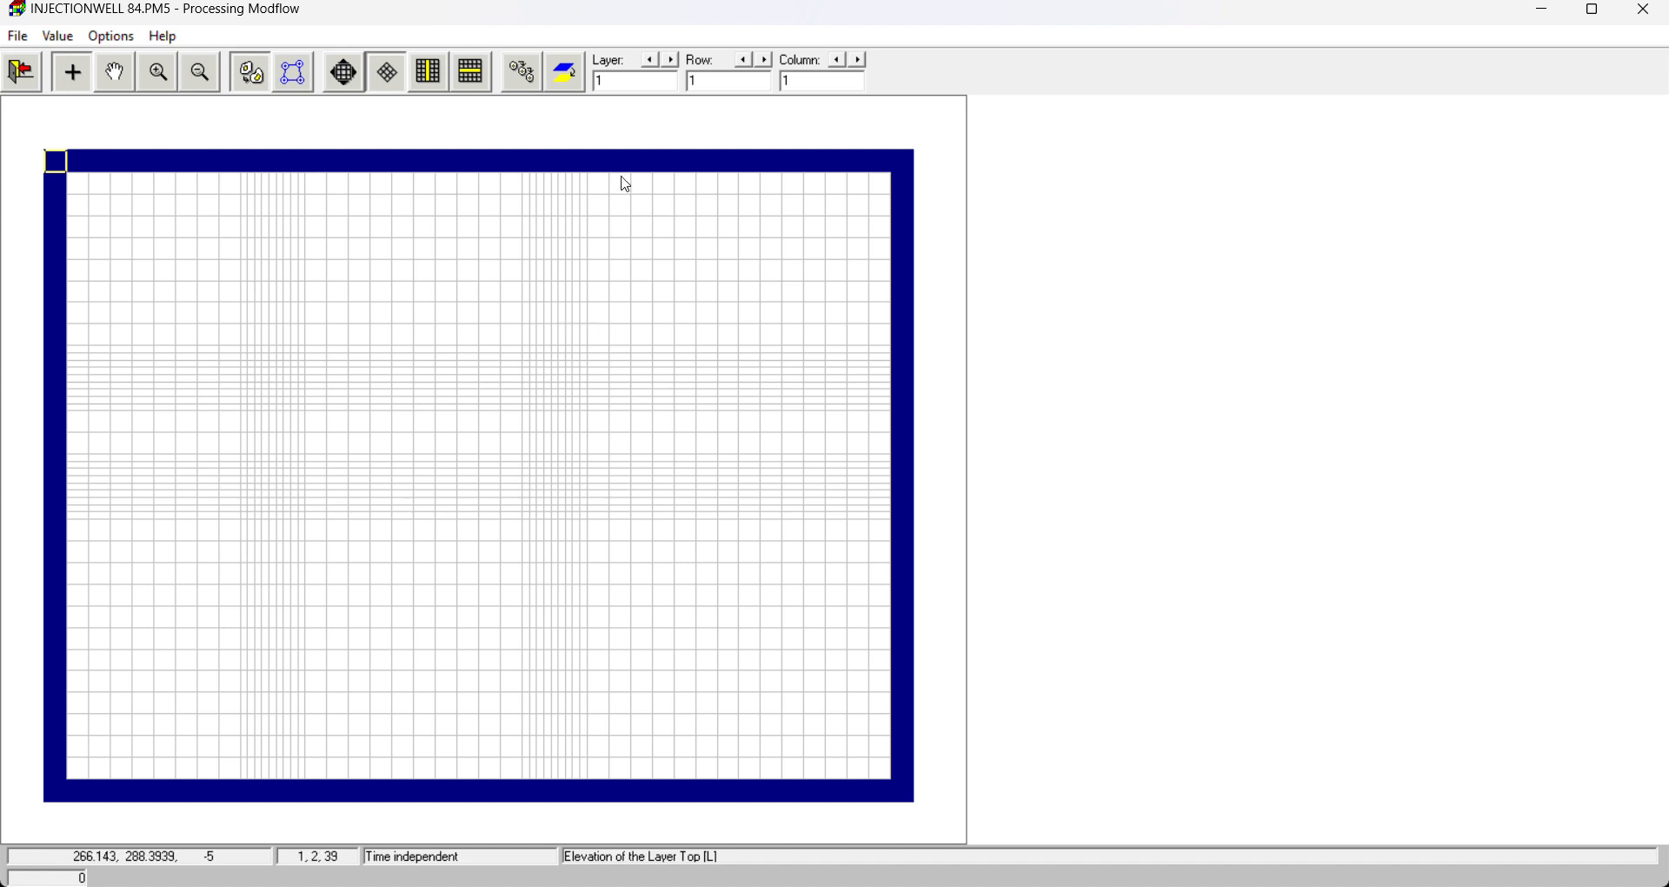
{"action": "left_click", "coordinate": [674, 62]}
{"action": "left_click", "coordinate": [22, 71]}
{"action": "left_click", "coordinate": [745, 516]}
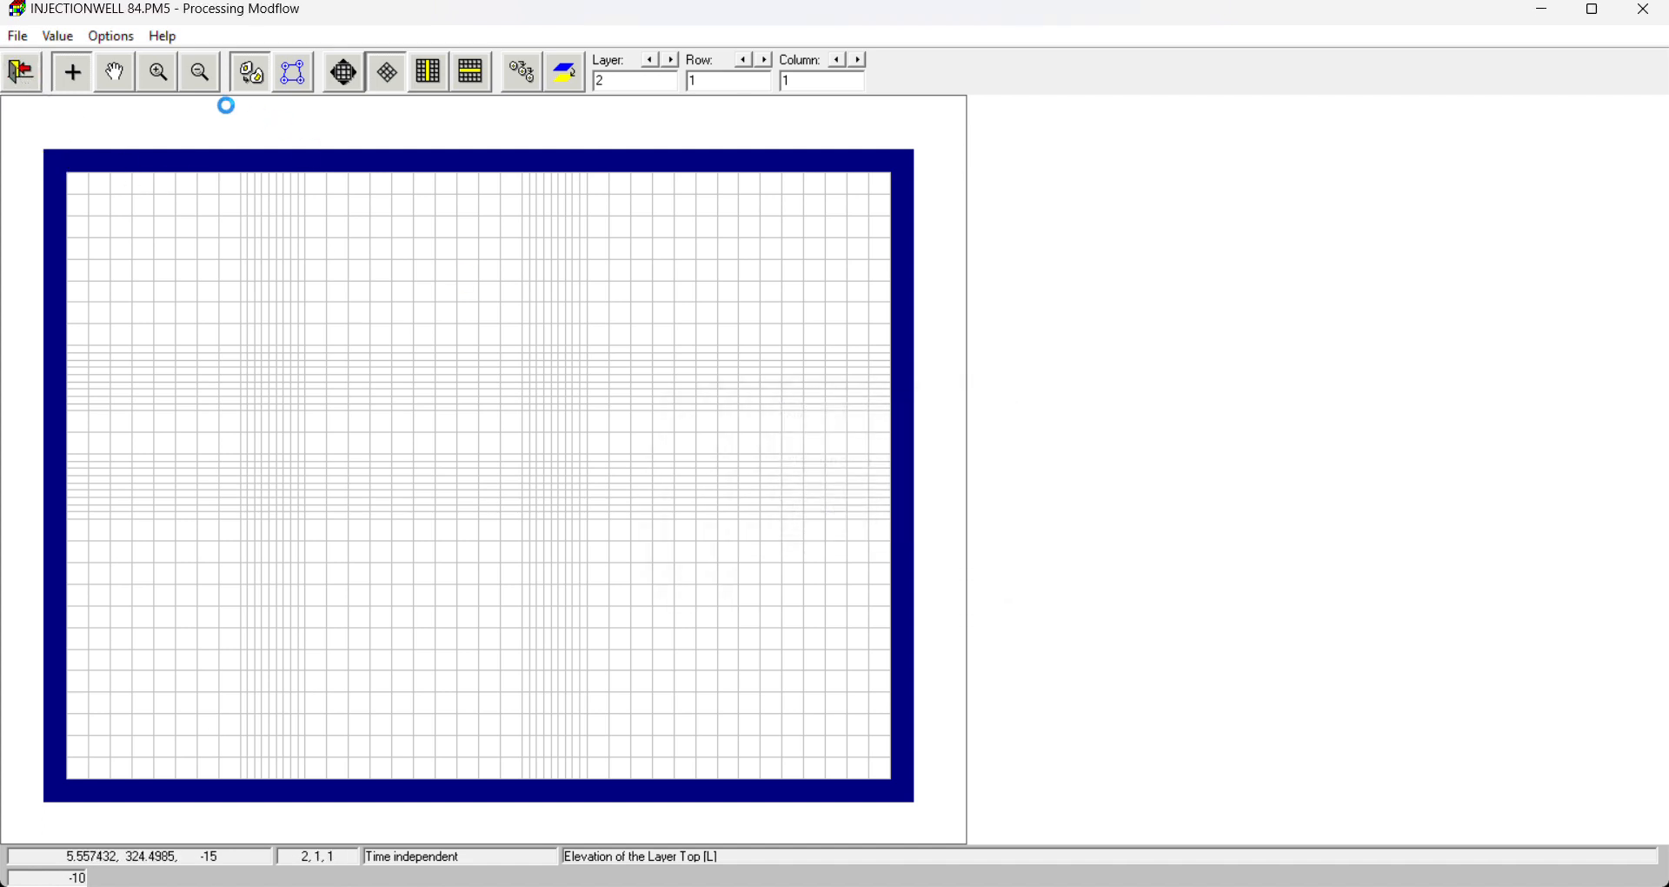
Step: Open the bottom of layers, accepting the offered elevations, go to layer 2, and leave the editor saving the data
{"action": "left_click", "coordinate": [61, 42]}
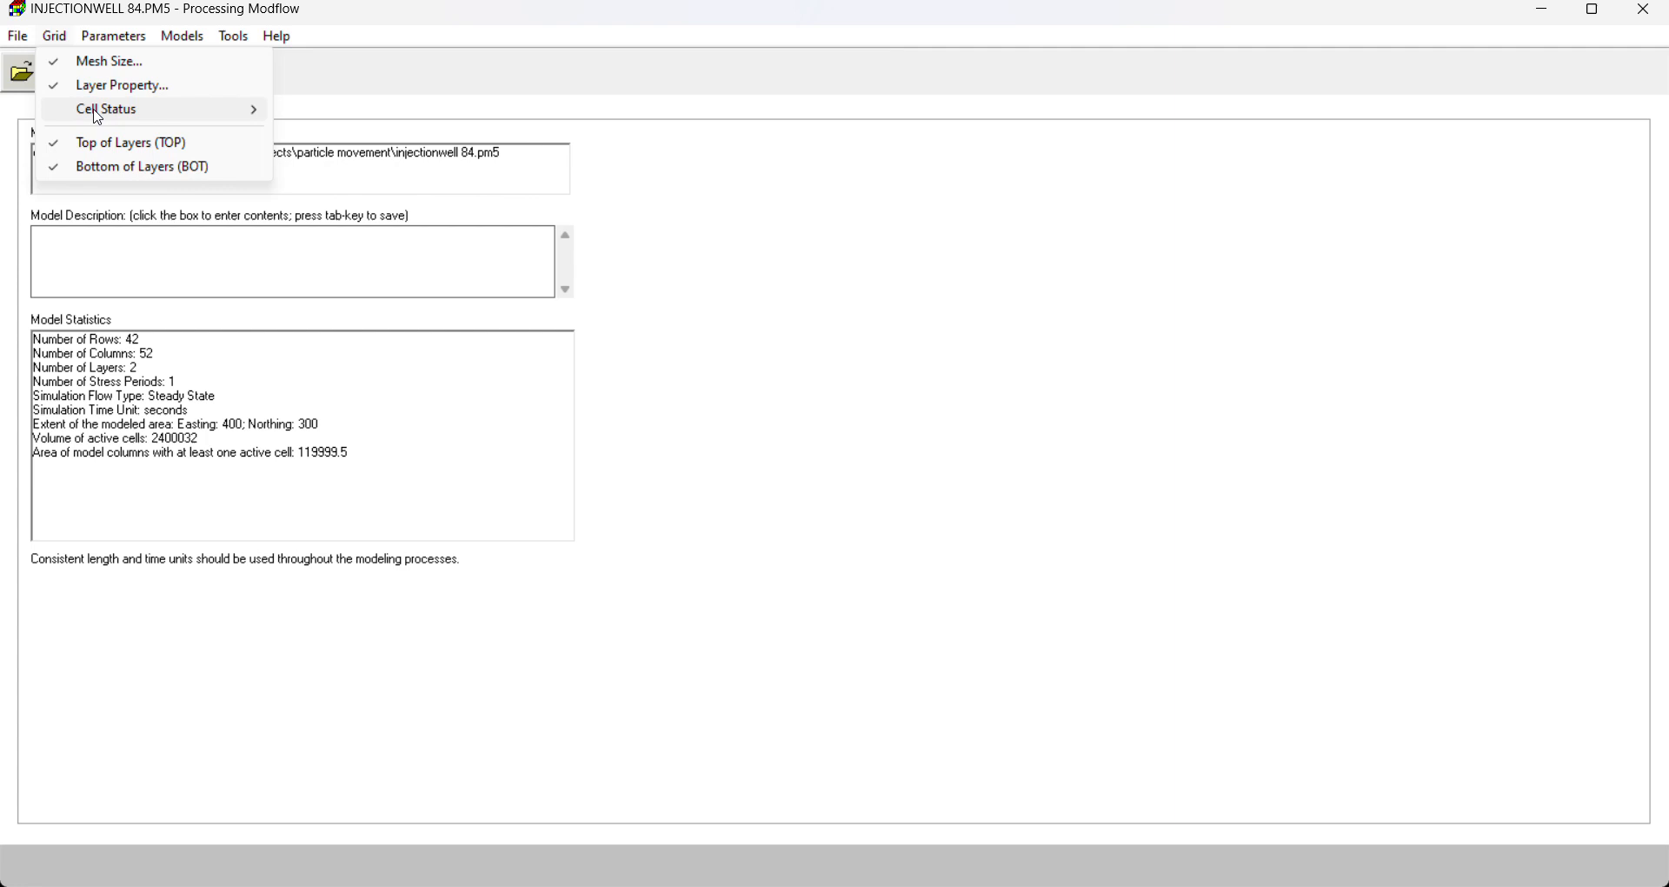
{"action": "left_click", "coordinate": [113, 165]}
{"action": "left_click", "coordinate": [808, 532]}
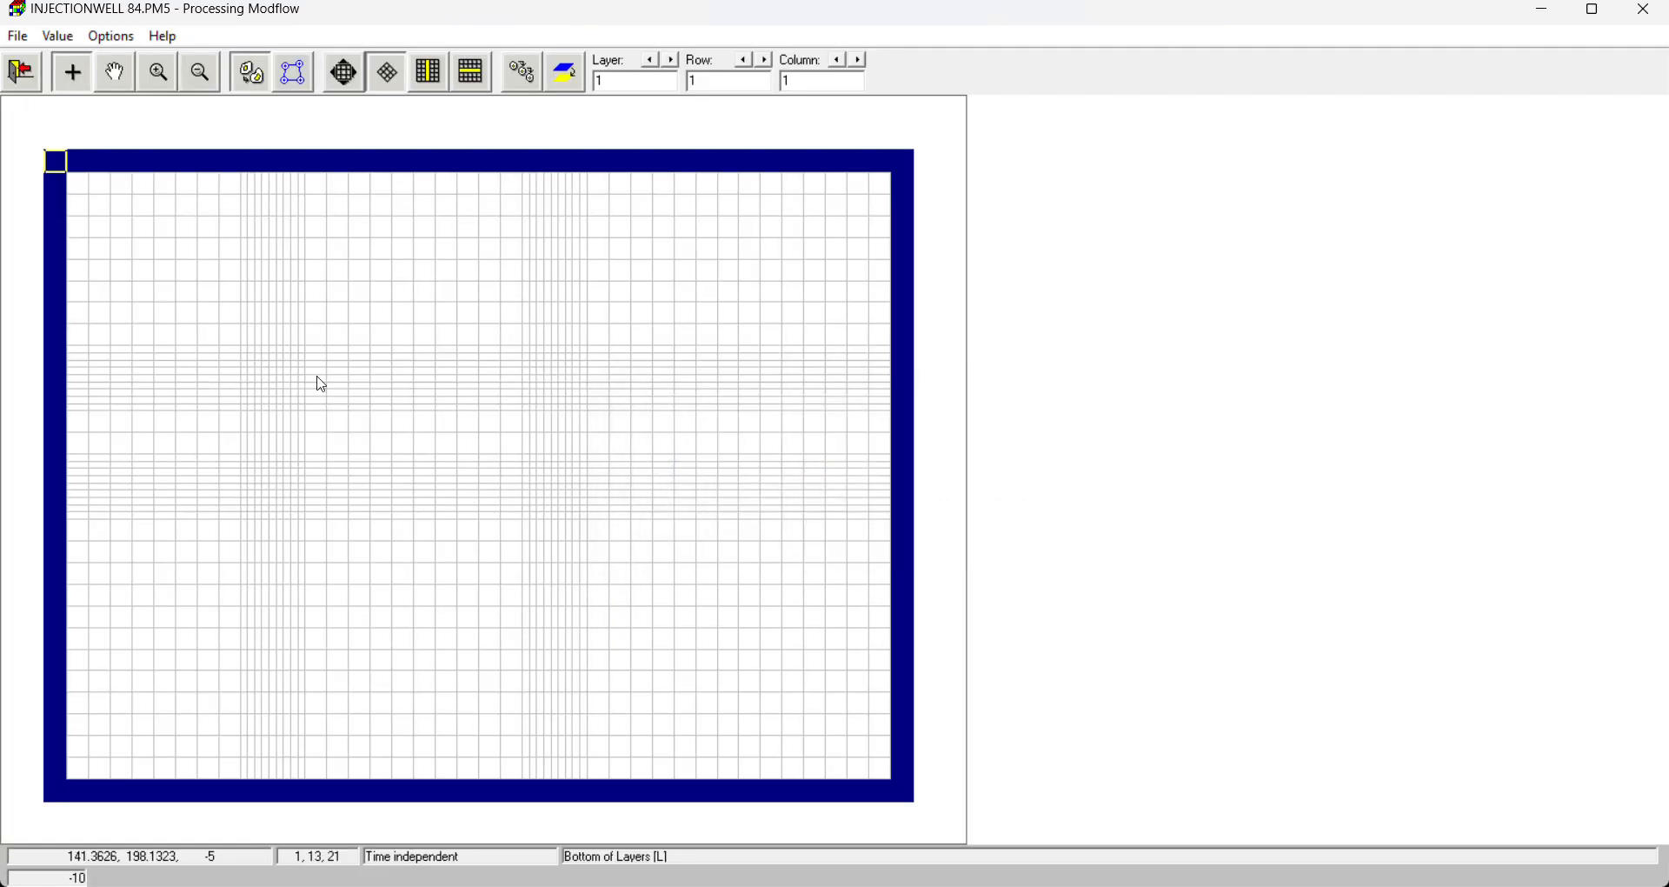
{"action": "left_click", "coordinate": [672, 59]}
{"action": "left_click", "coordinate": [26, 72]}
{"action": "left_click", "coordinate": [751, 513]}
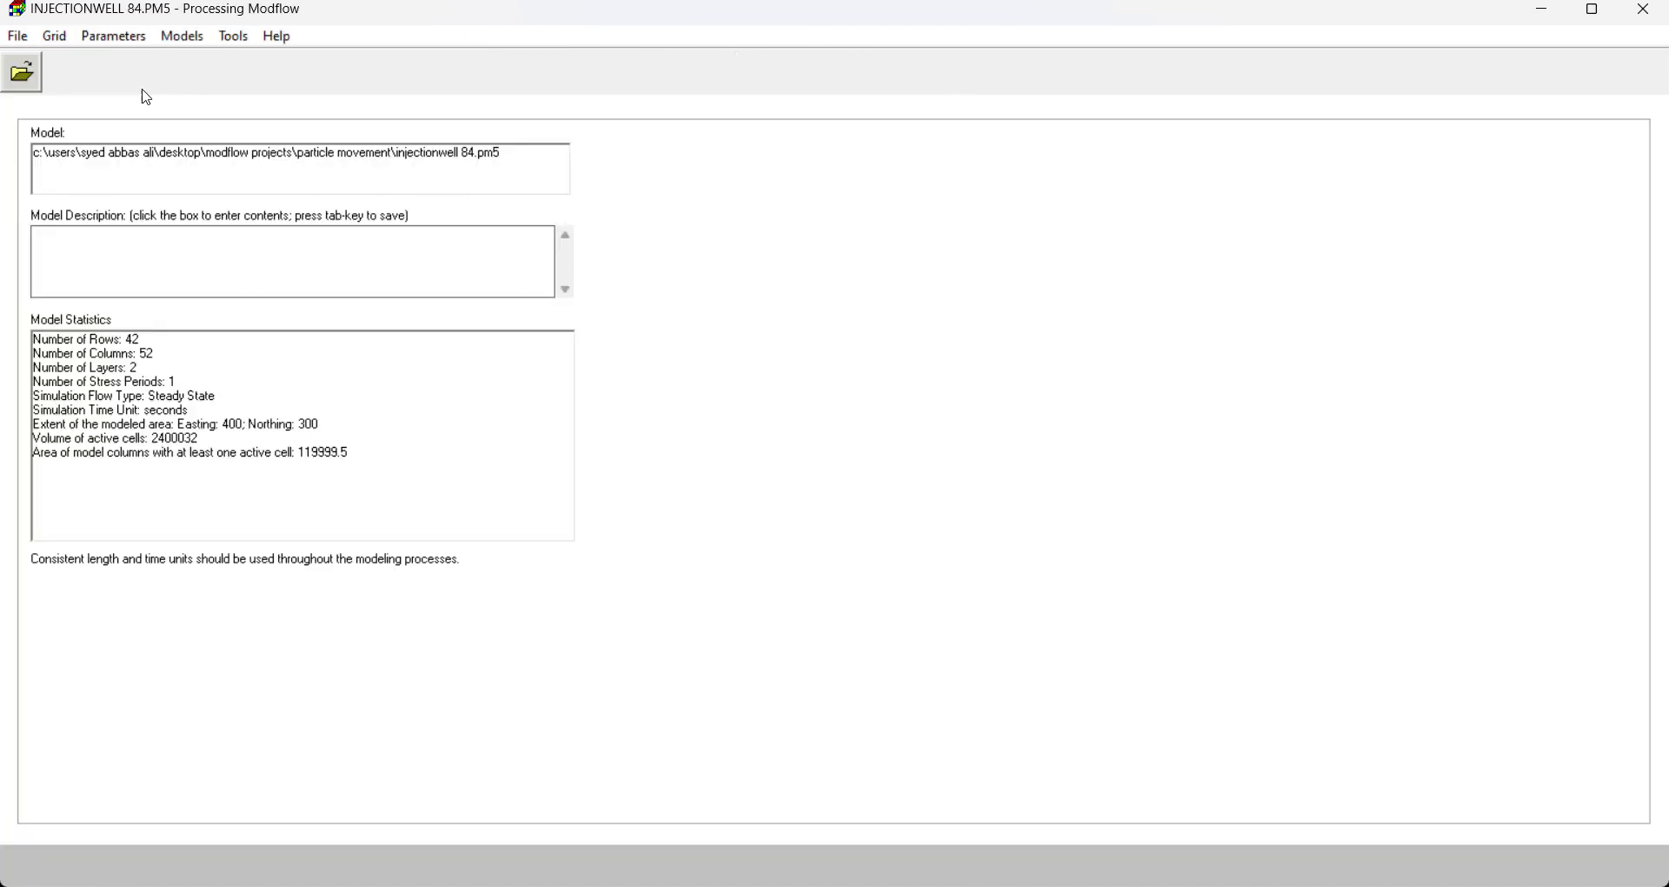
Step: Set the simulation time unit to days in the time parameters, keeping steady-state flow simulation
{"action": "left_click", "coordinate": [113, 36]}
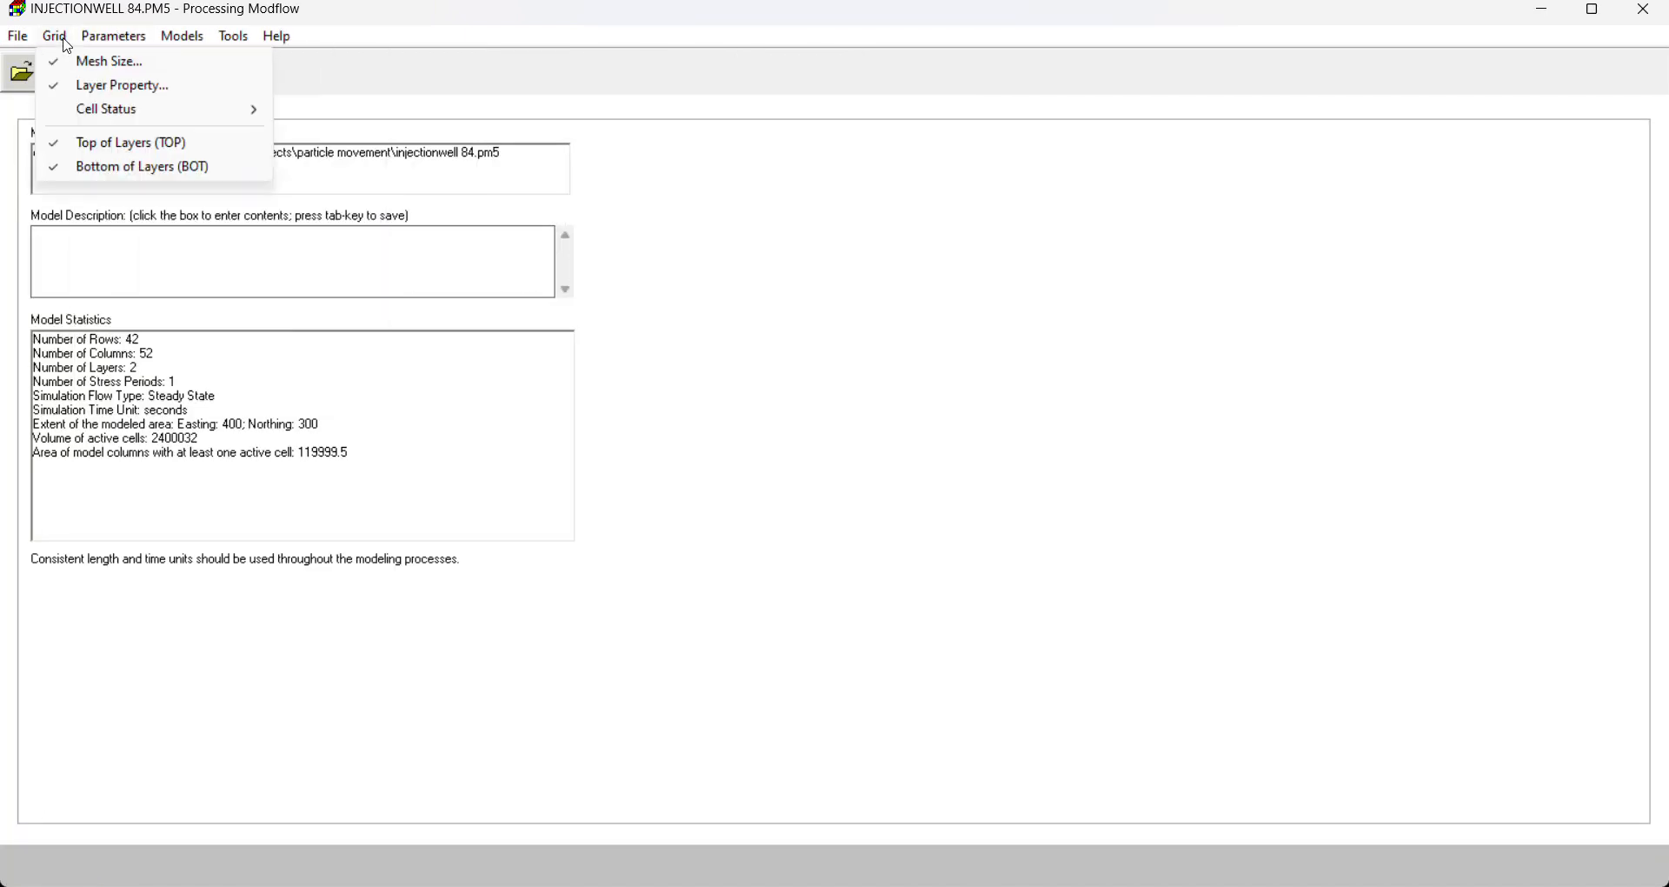
{"action": "left_click", "coordinate": [135, 62]}
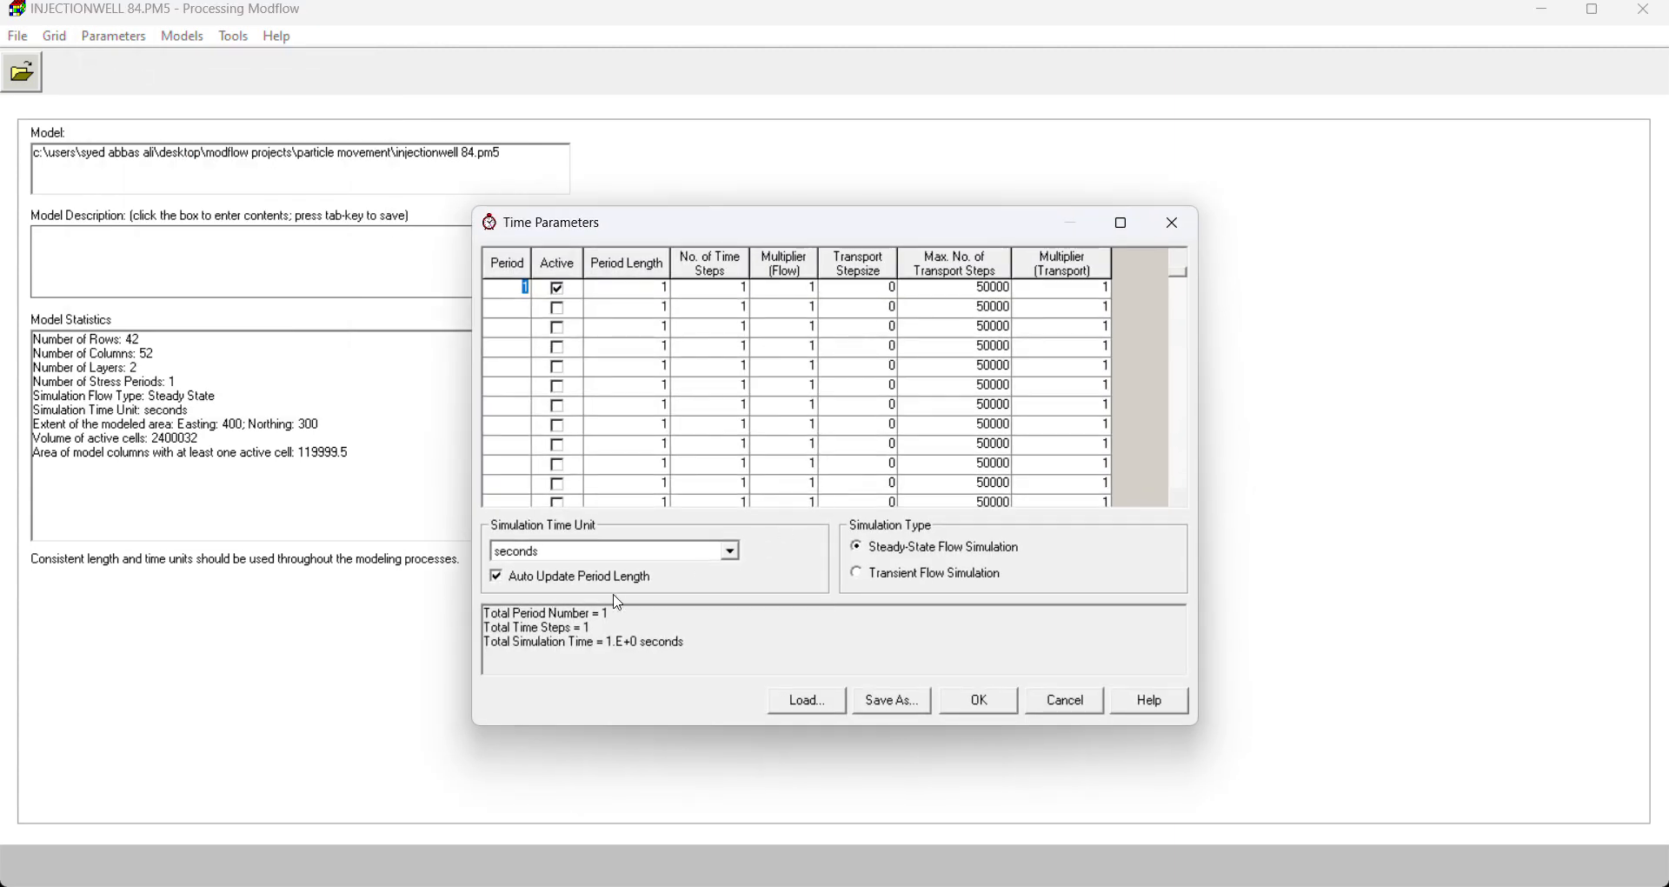
{"action": "left_click", "coordinate": [731, 560]}
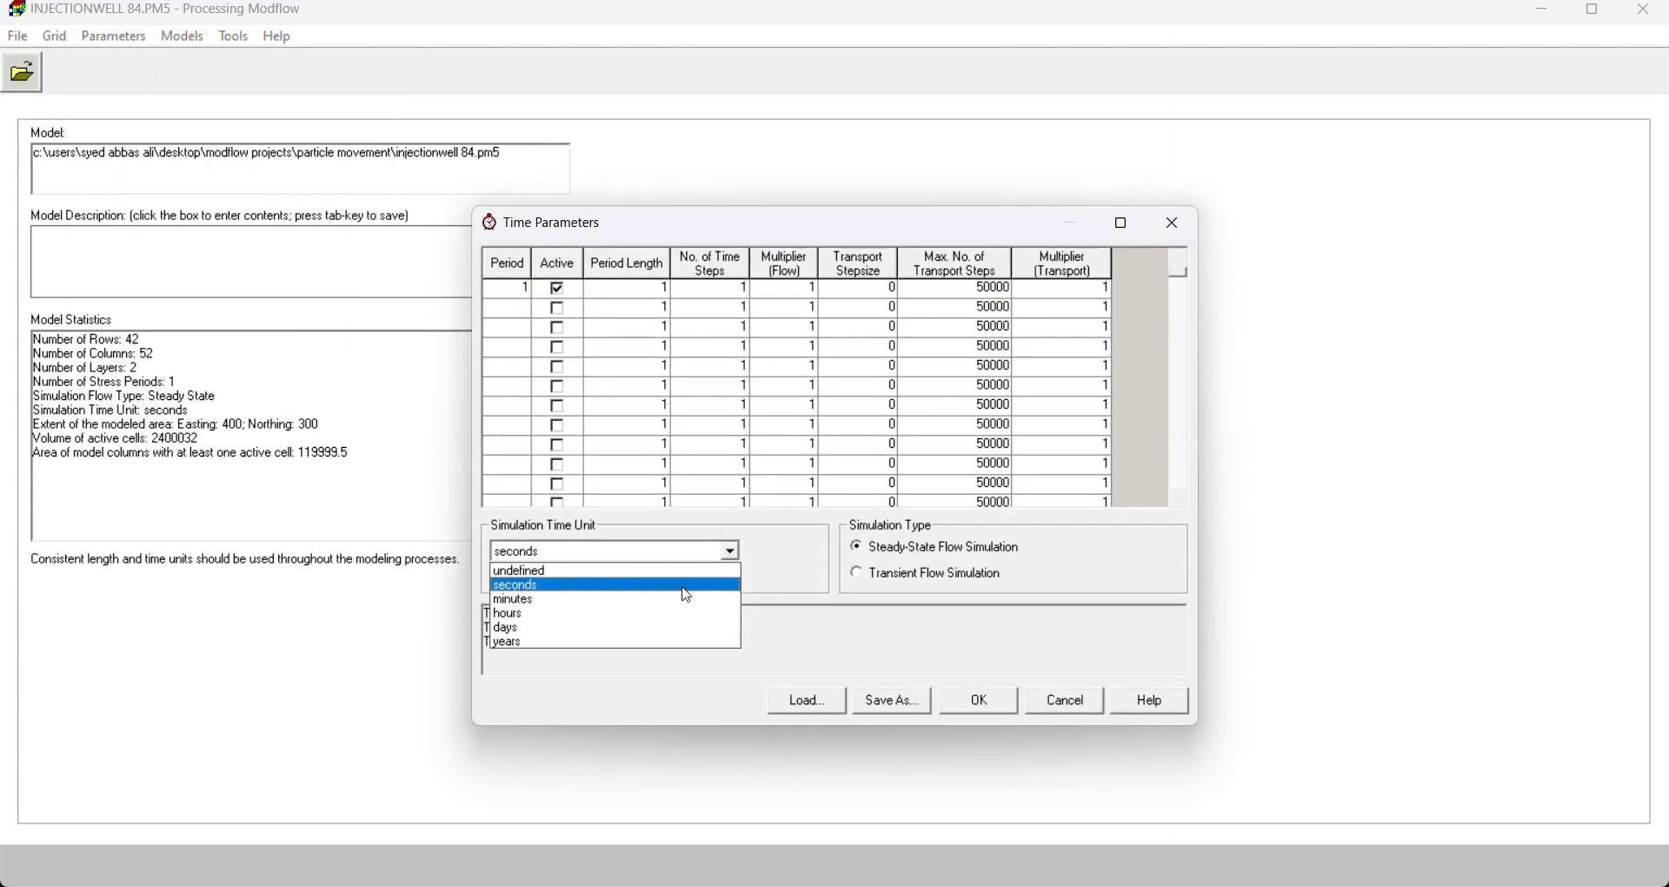
{"action": "left_click", "coordinate": [624, 629]}
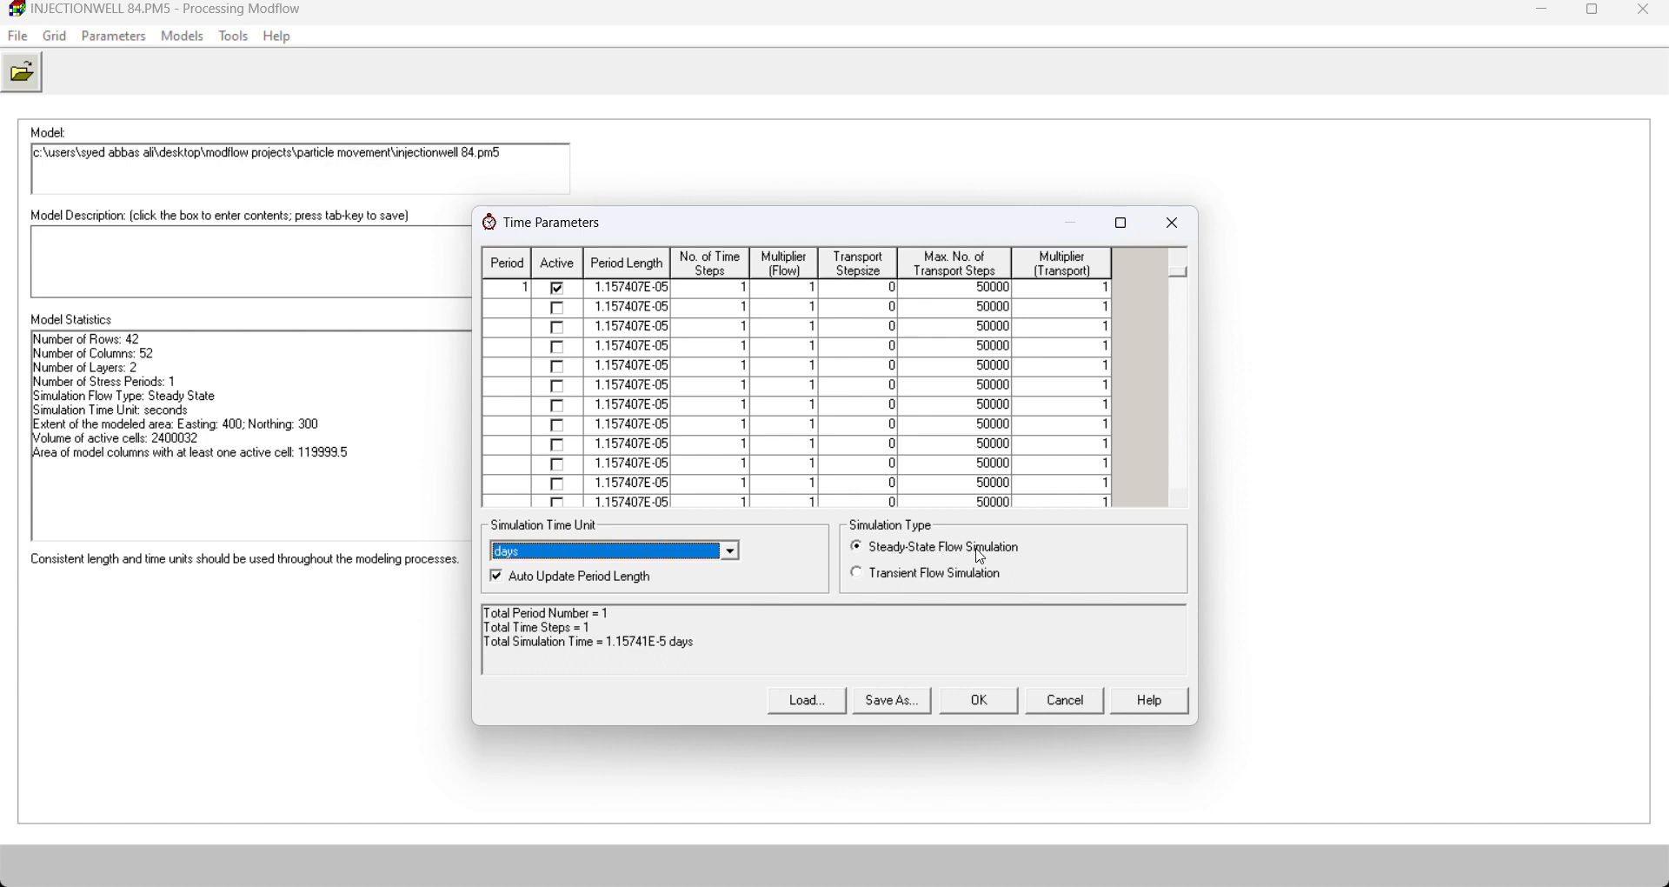
{"action": "left_click", "coordinate": [977, 698]}
Step: Reset the initial and prescribed hydraulic heads to -2, and leave the editor saving the changes
{"action": "left_click", "coordinate": [104, 36]}
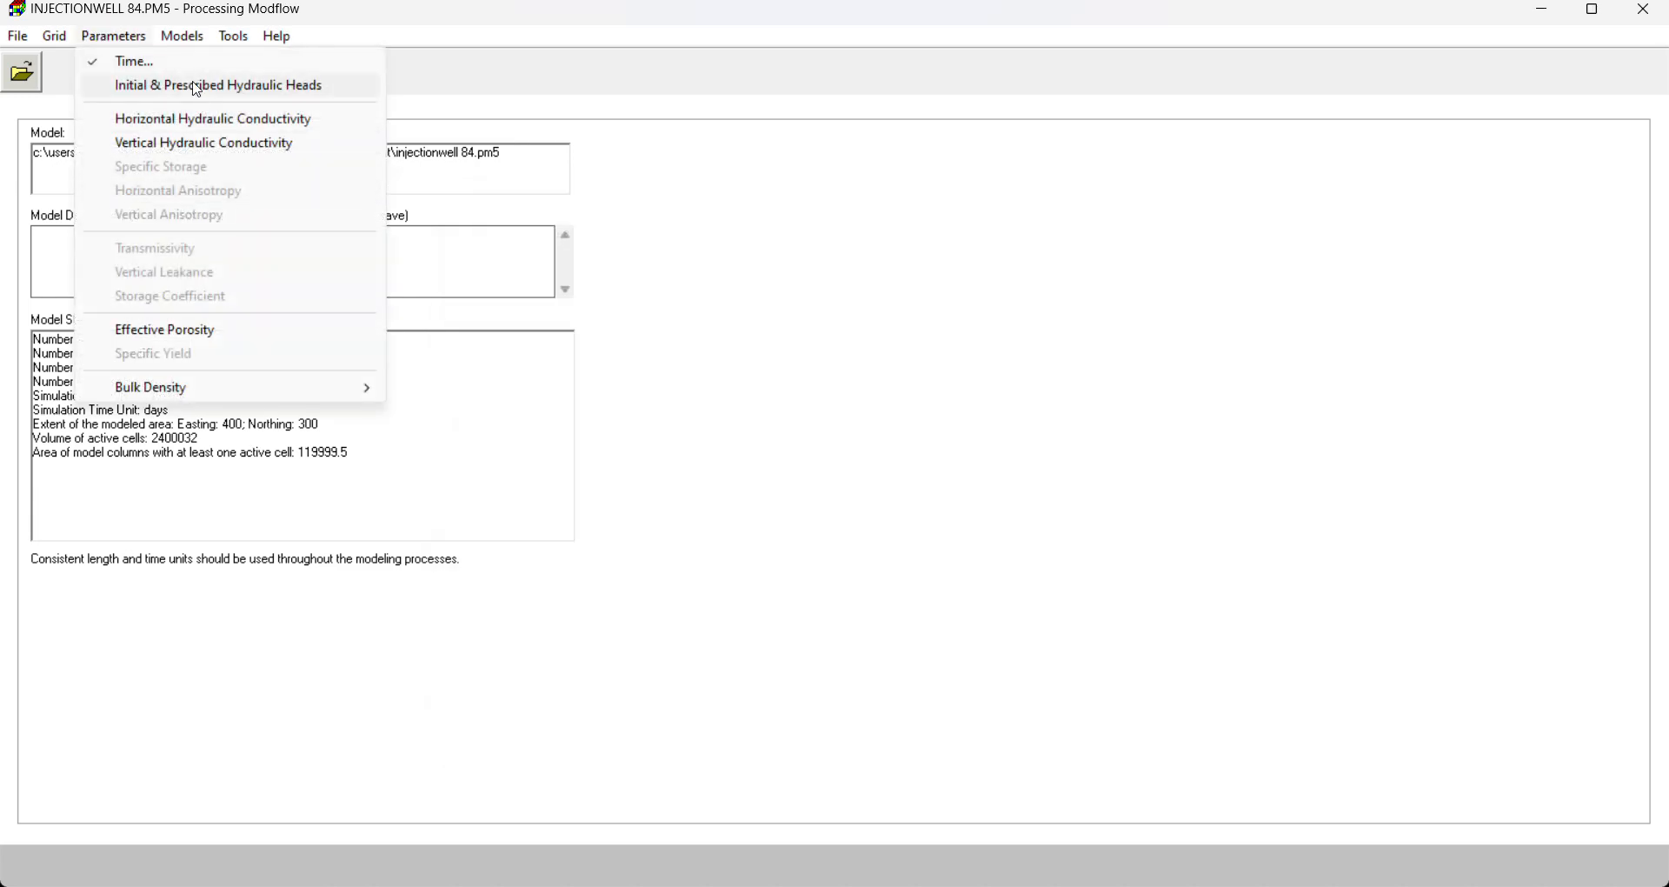
{"action": "left_click", "coordinate": [197, 89]}
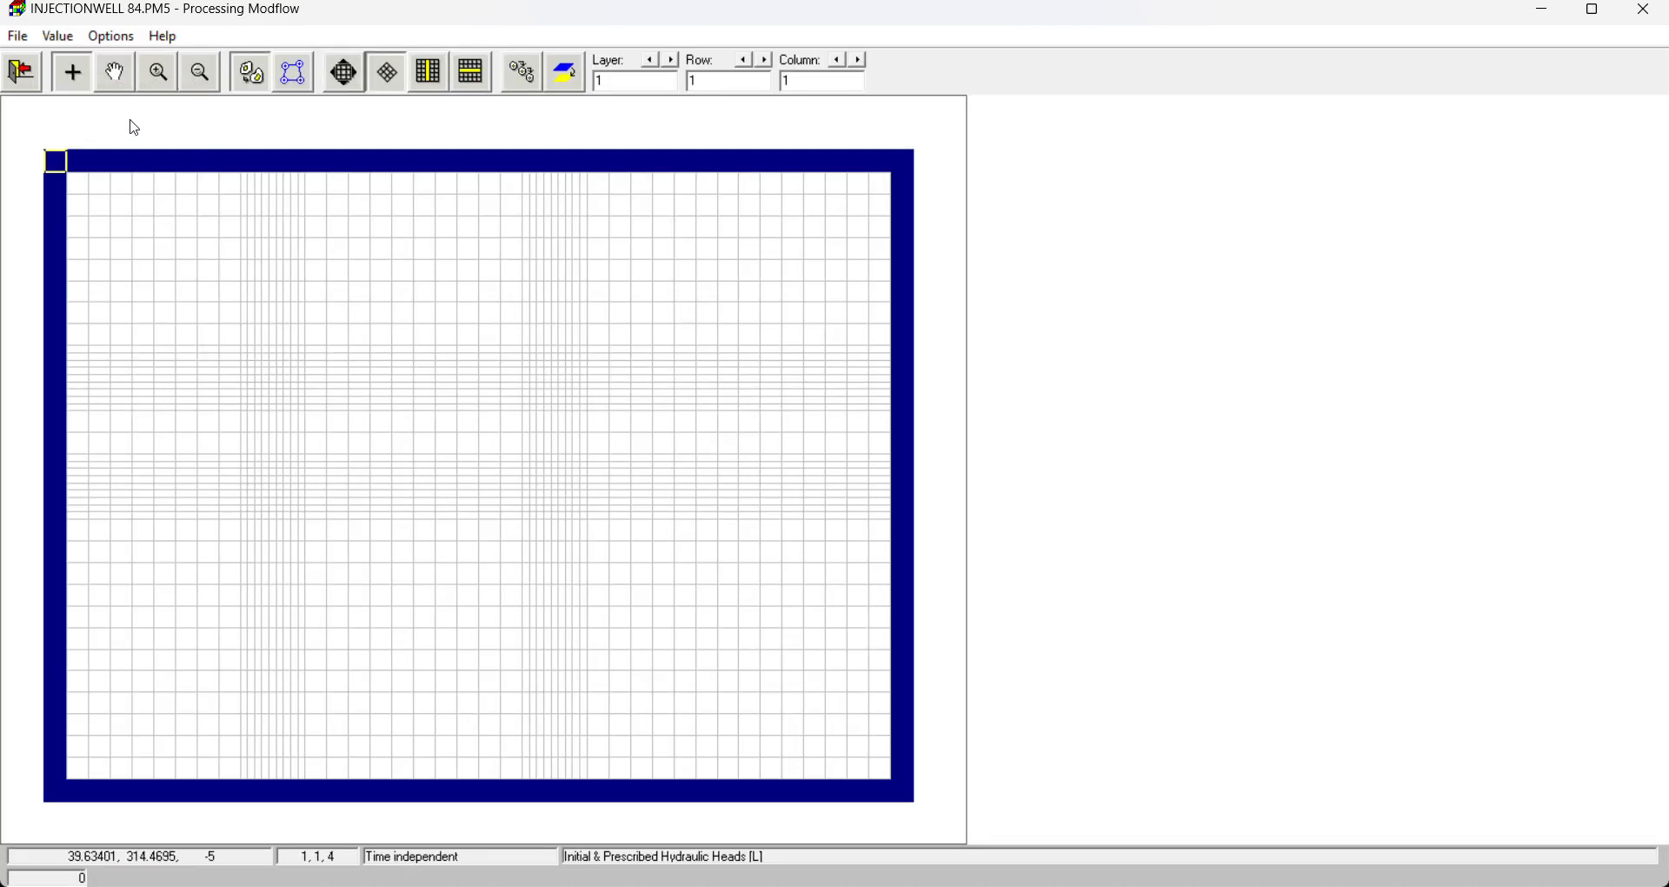
{"action": "left_click", "coordinate": [58, 37]}
{"action": "left_click", "coordinate": [110, 86]}
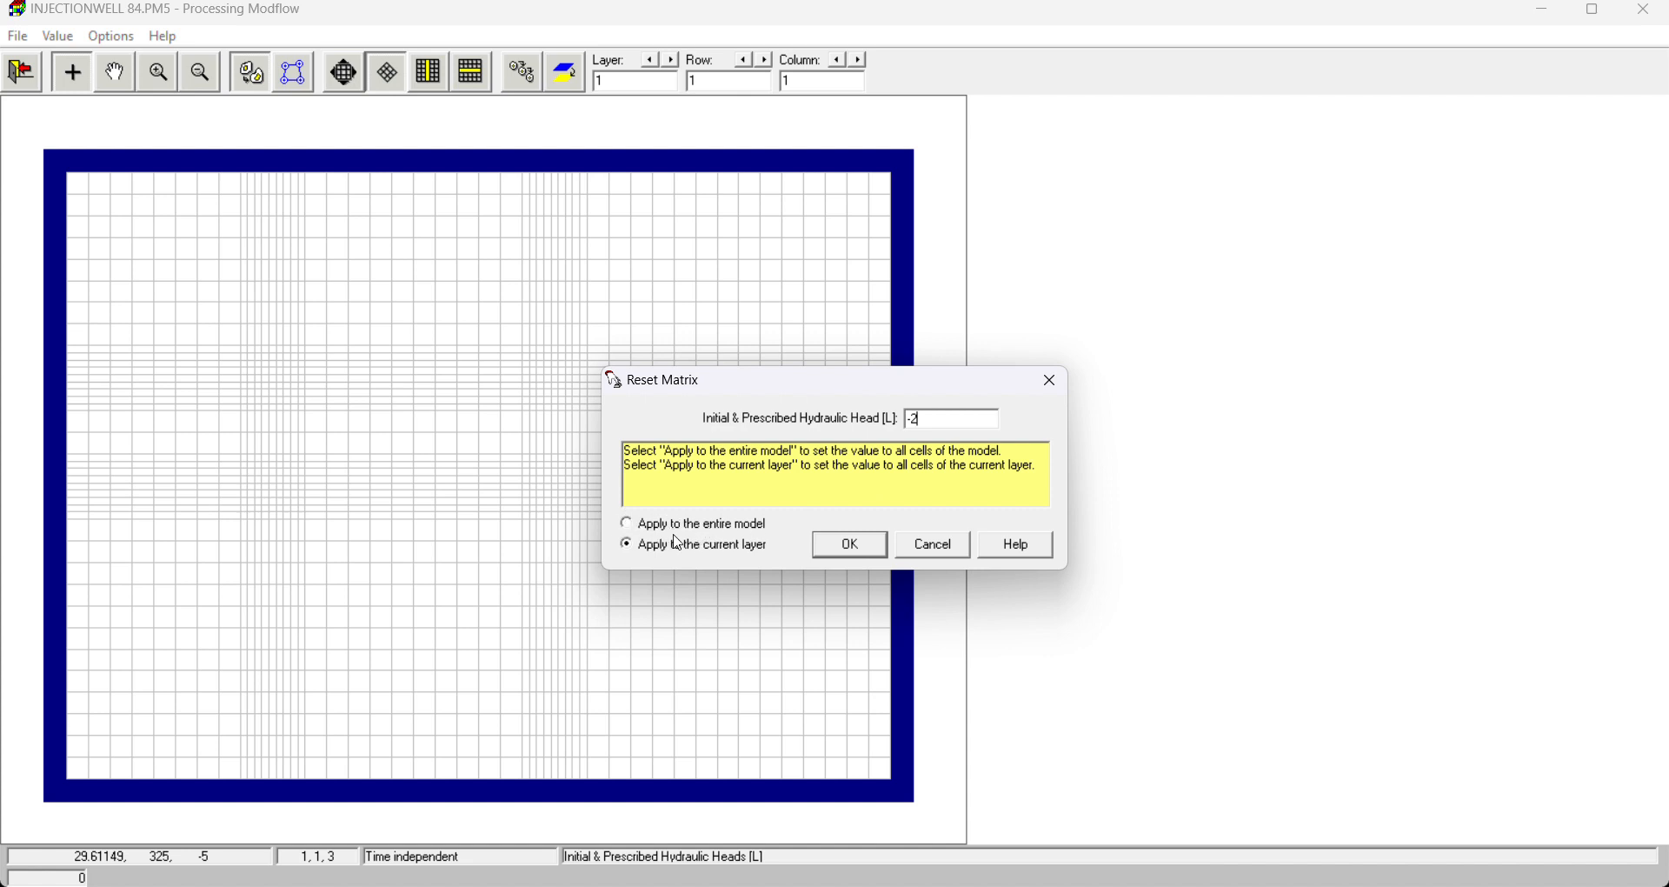
{"action": "left_click", "coordinate": [850, 544]}
{"action": "left_click", "coordinate": [22, 72]}
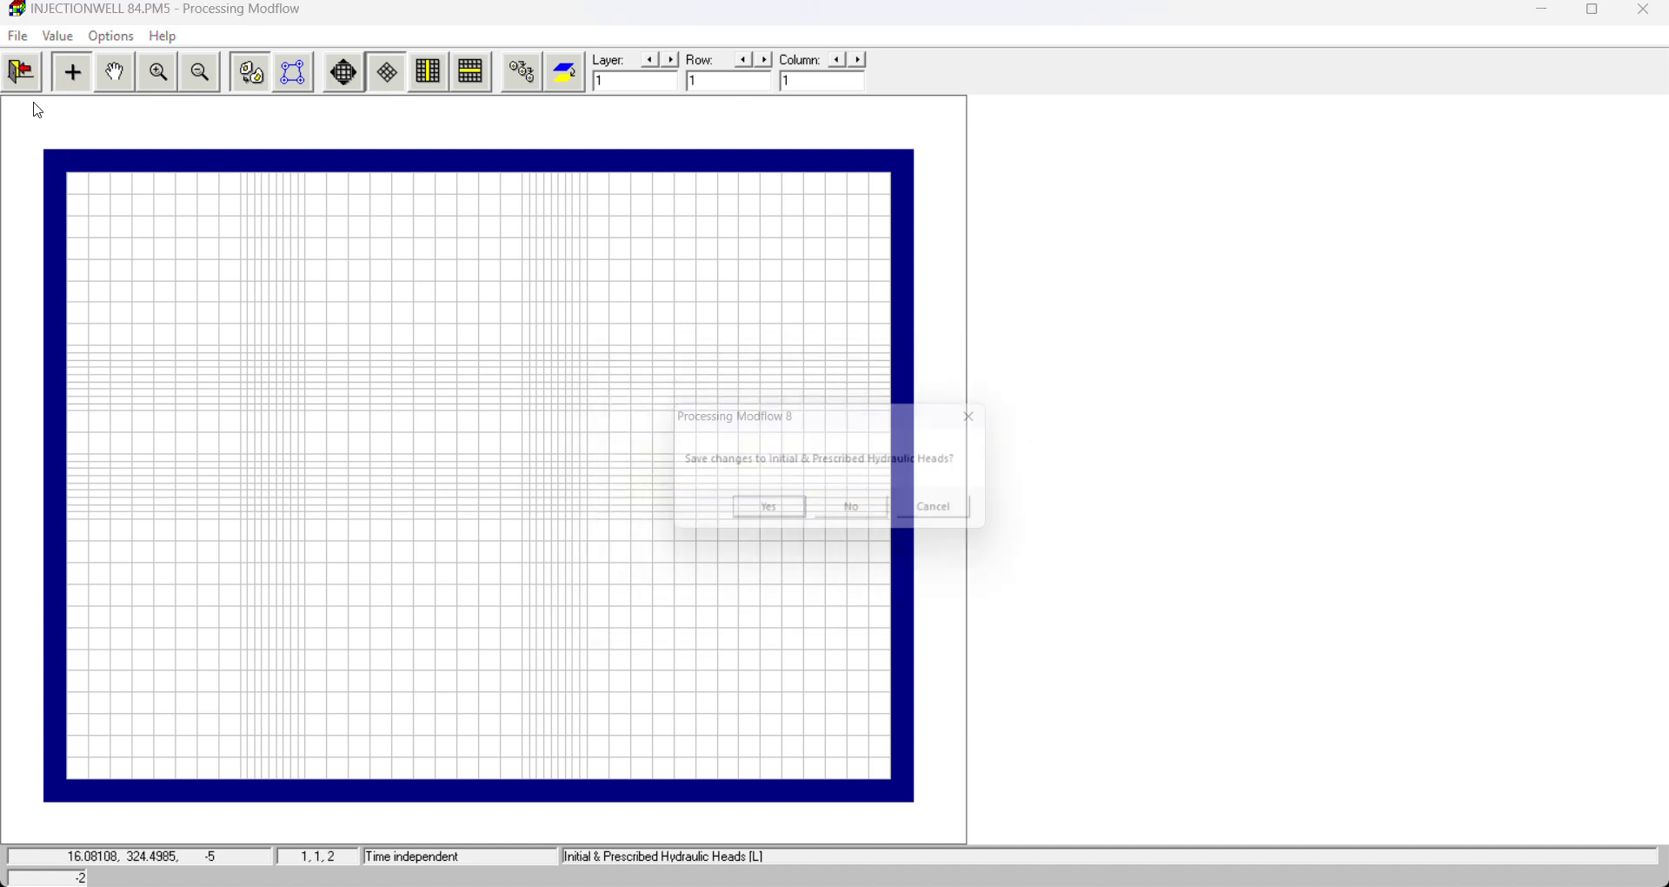
{"action": "left_click", "coordinate": [770, 510]}
Step: Reset the horizontal hydraulic conductivity to 1 for the entire model, and leave the editor saving the changes
{"action": "left_click", "coordinate": [130, 41]}
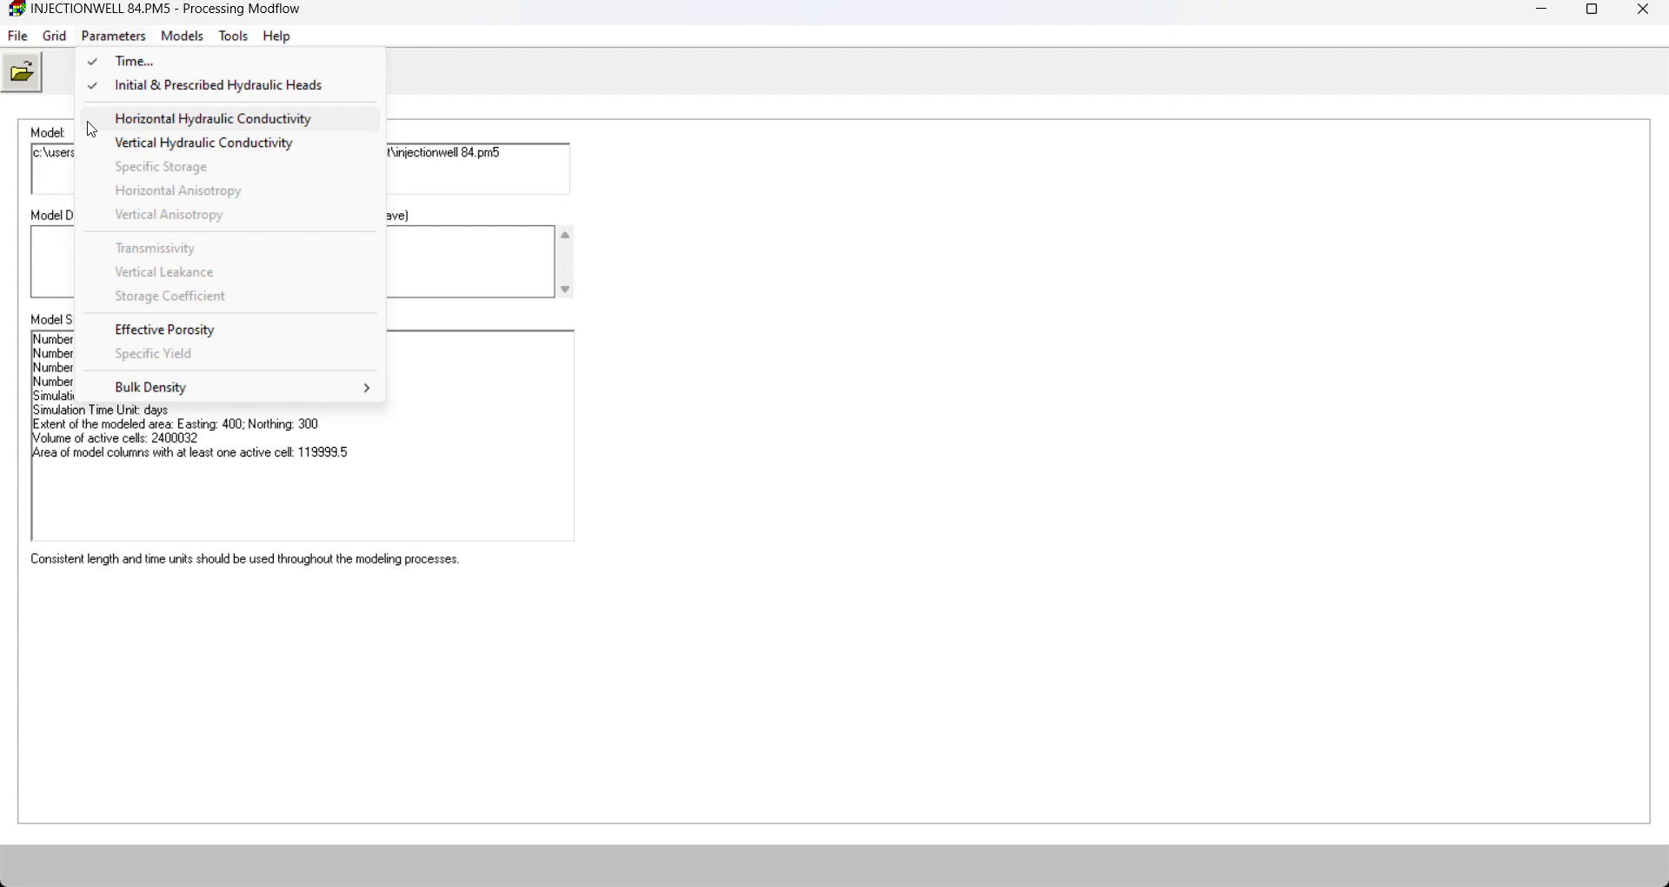
{"action": "left_click", "coordinate": [146, 126]}
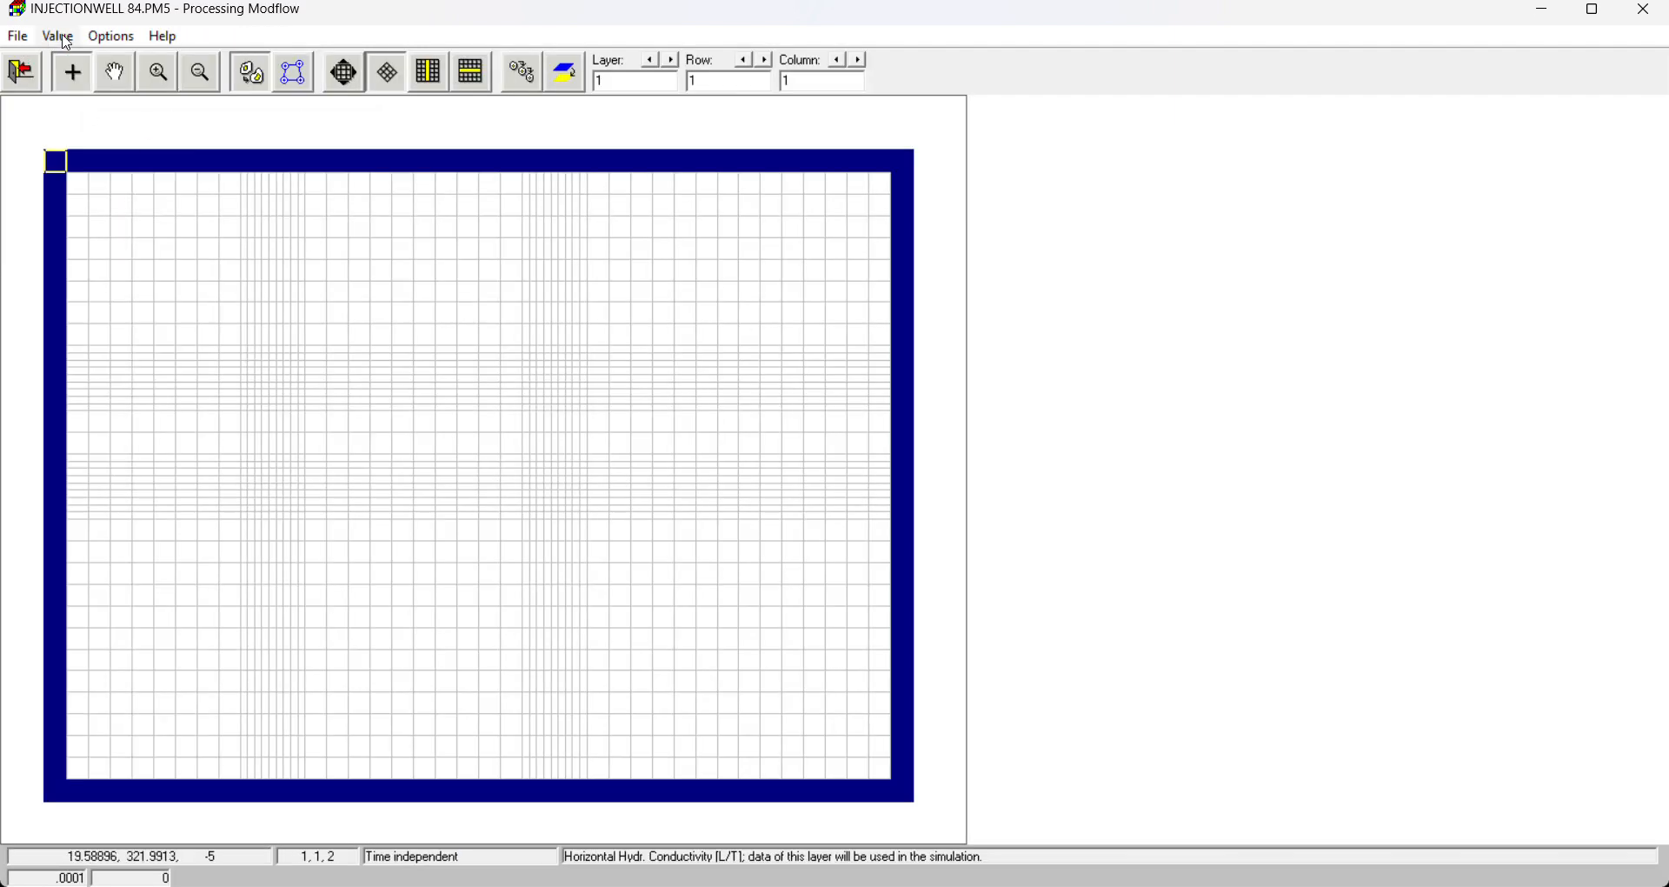
{"action": "left_click", "coordinate": [58, 36]}
{"action": "left_click", "coordinate": [139, 83]}
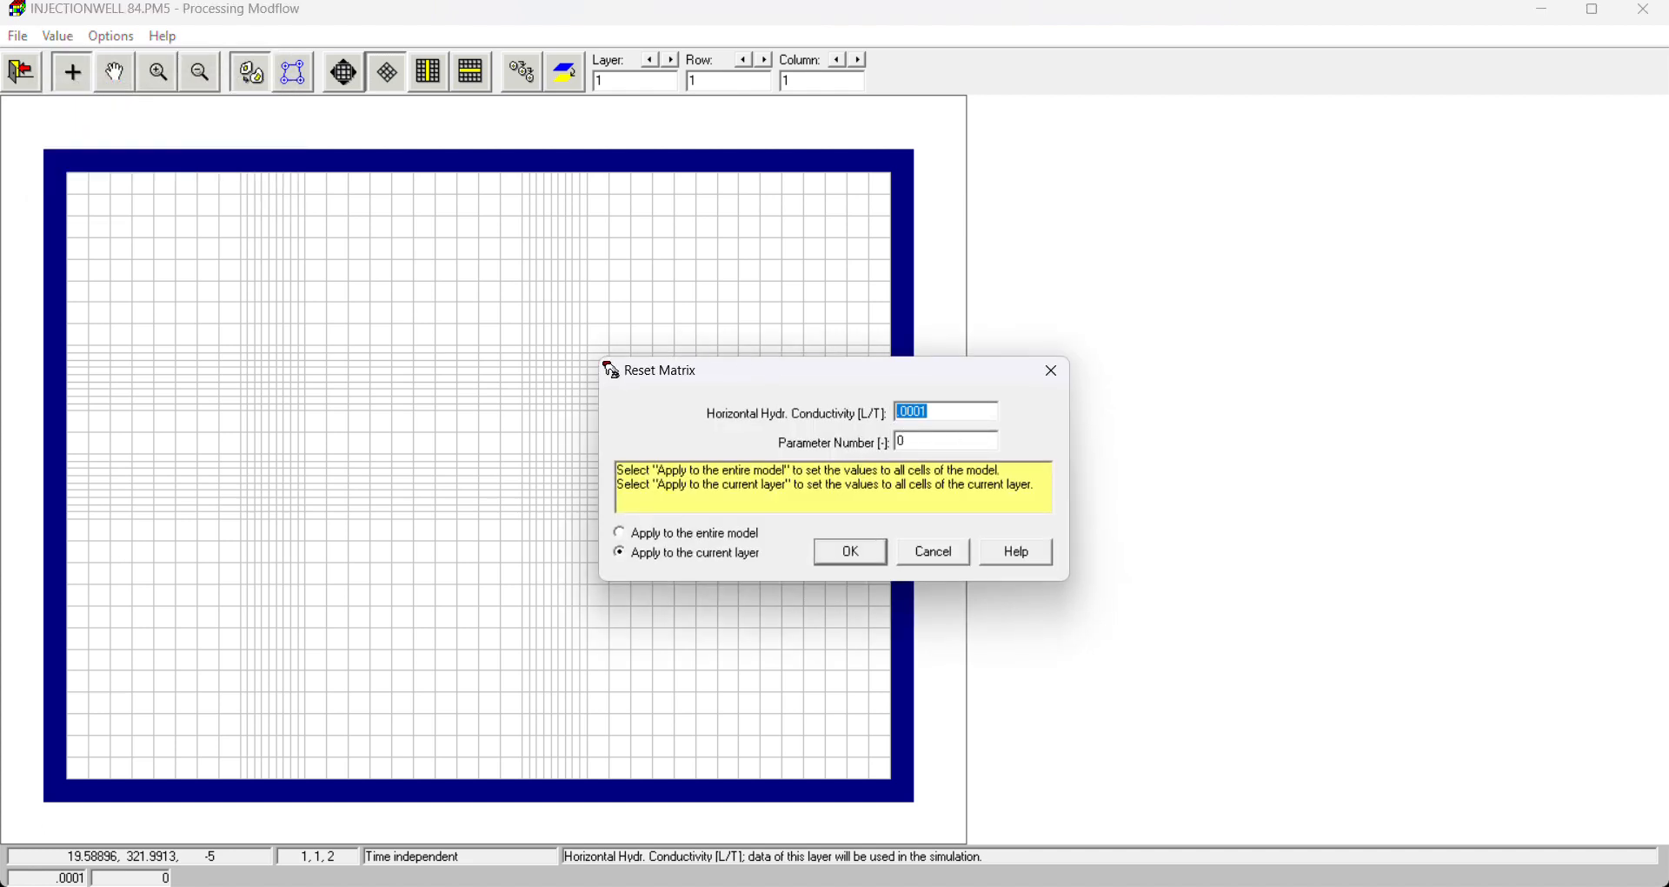
{"action": "type", "text": "1"}
{"action": "left_click", "coordinate": [624, 535]}
{"action": "left_click", "coordinate": [852, 554]}
{"action": "left_click", "coordinate": [22, 73]}
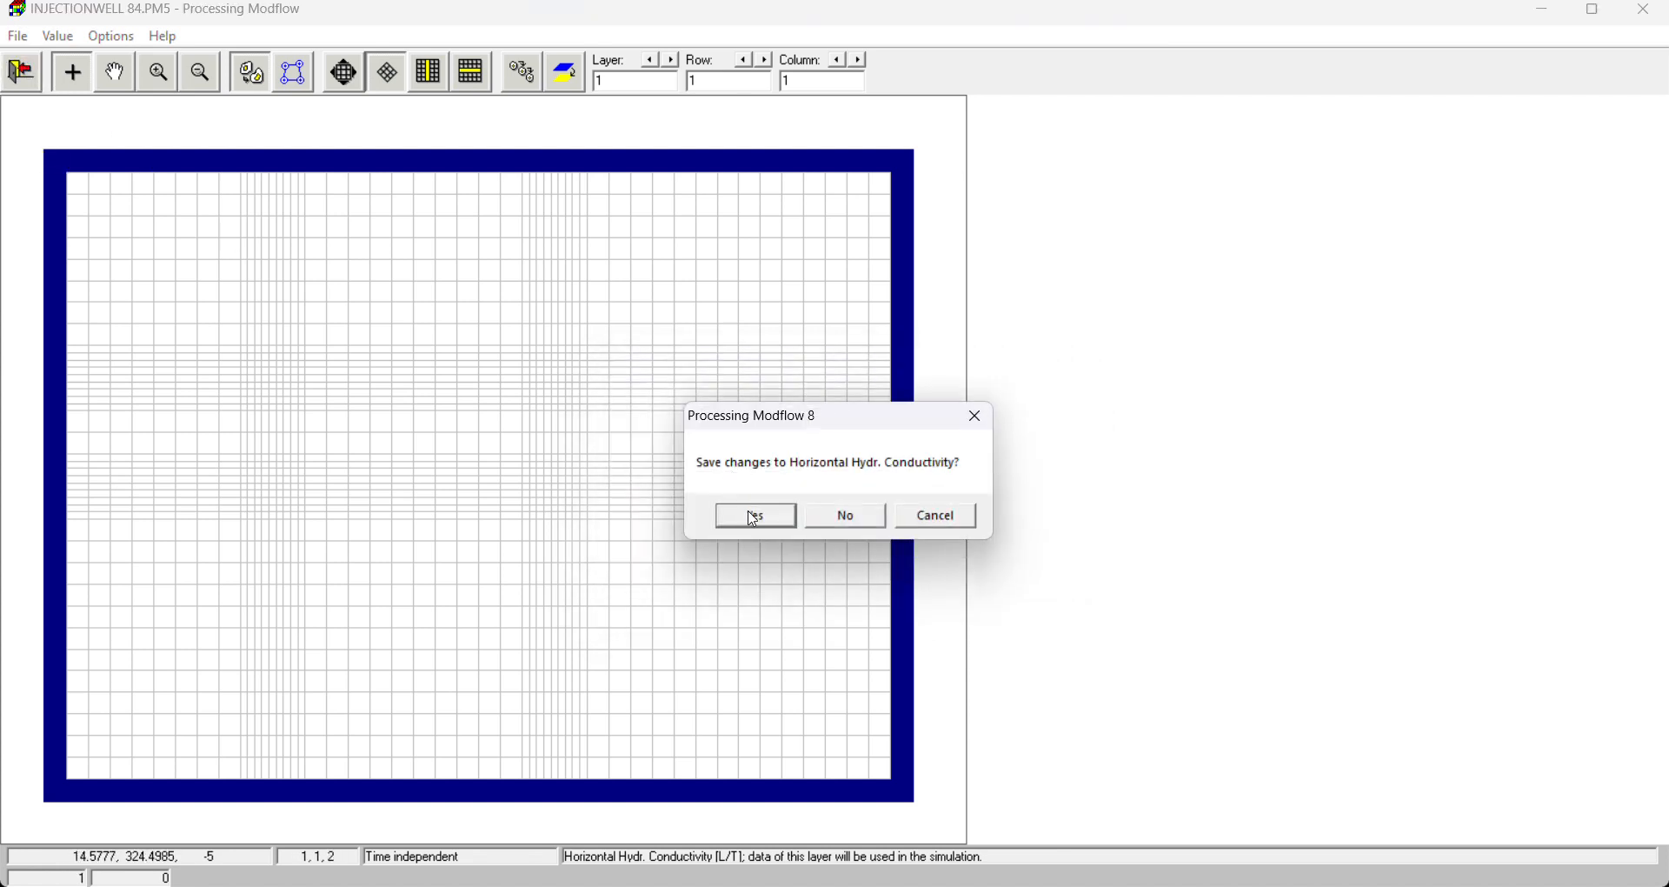
{"action": "left_click", "coordinate": [754, 516]}
Step: Recheck the reset value of the initial and prescribed hydraulic heads, and leave the editor saving the data
{"action": "left_click", "coordinate": [111, 39]}
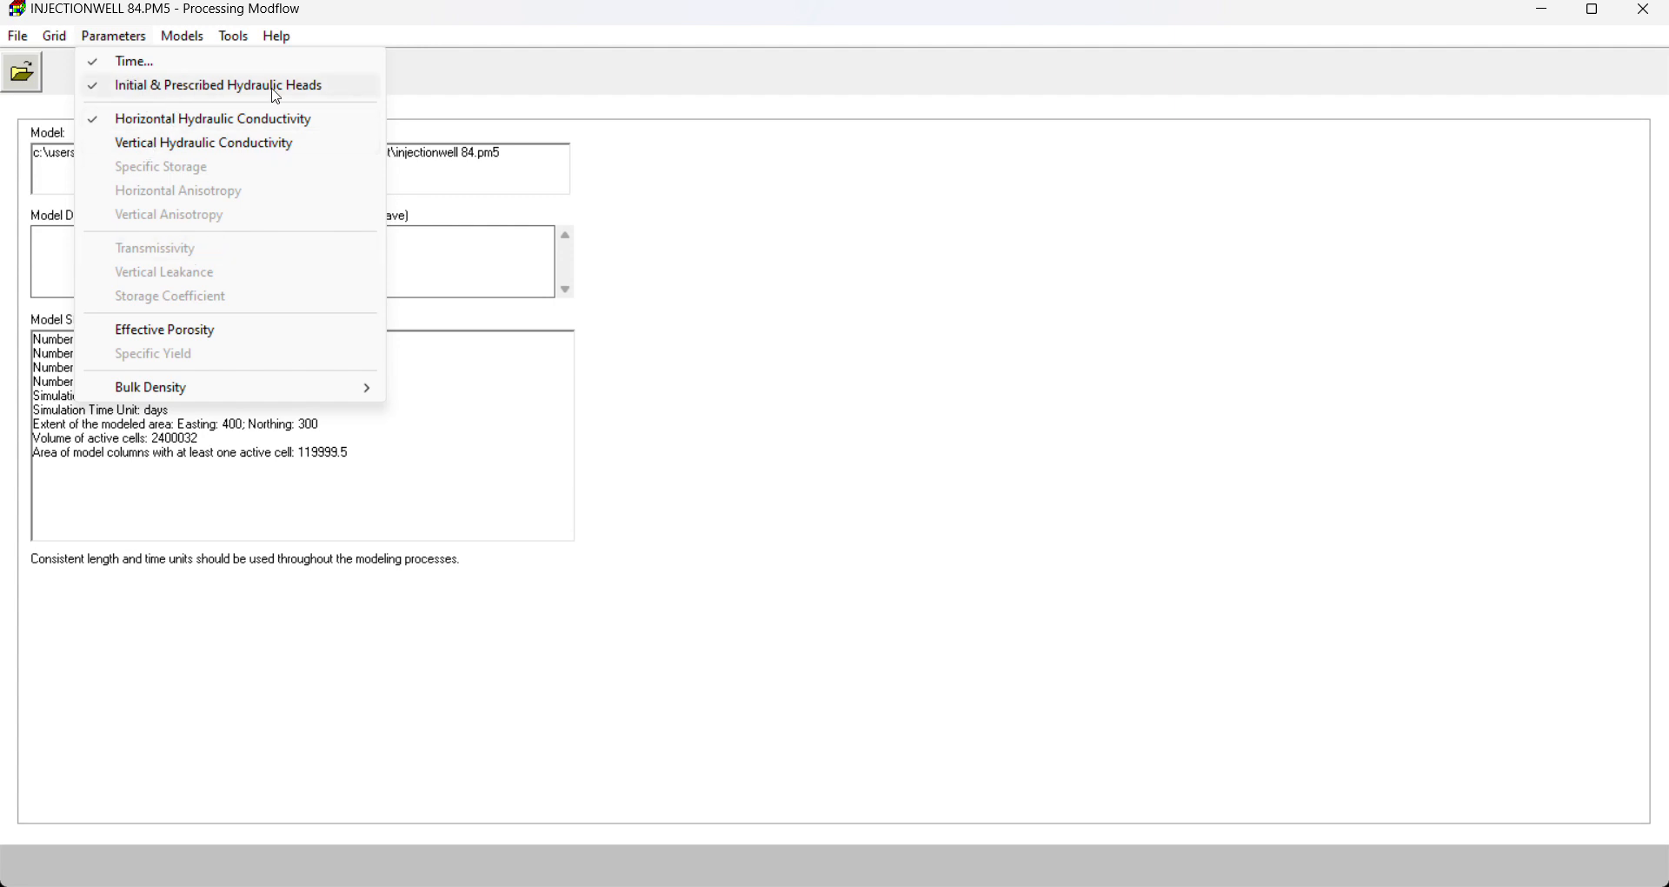
{"action": "left_click", "coordinate": [194, 92]}
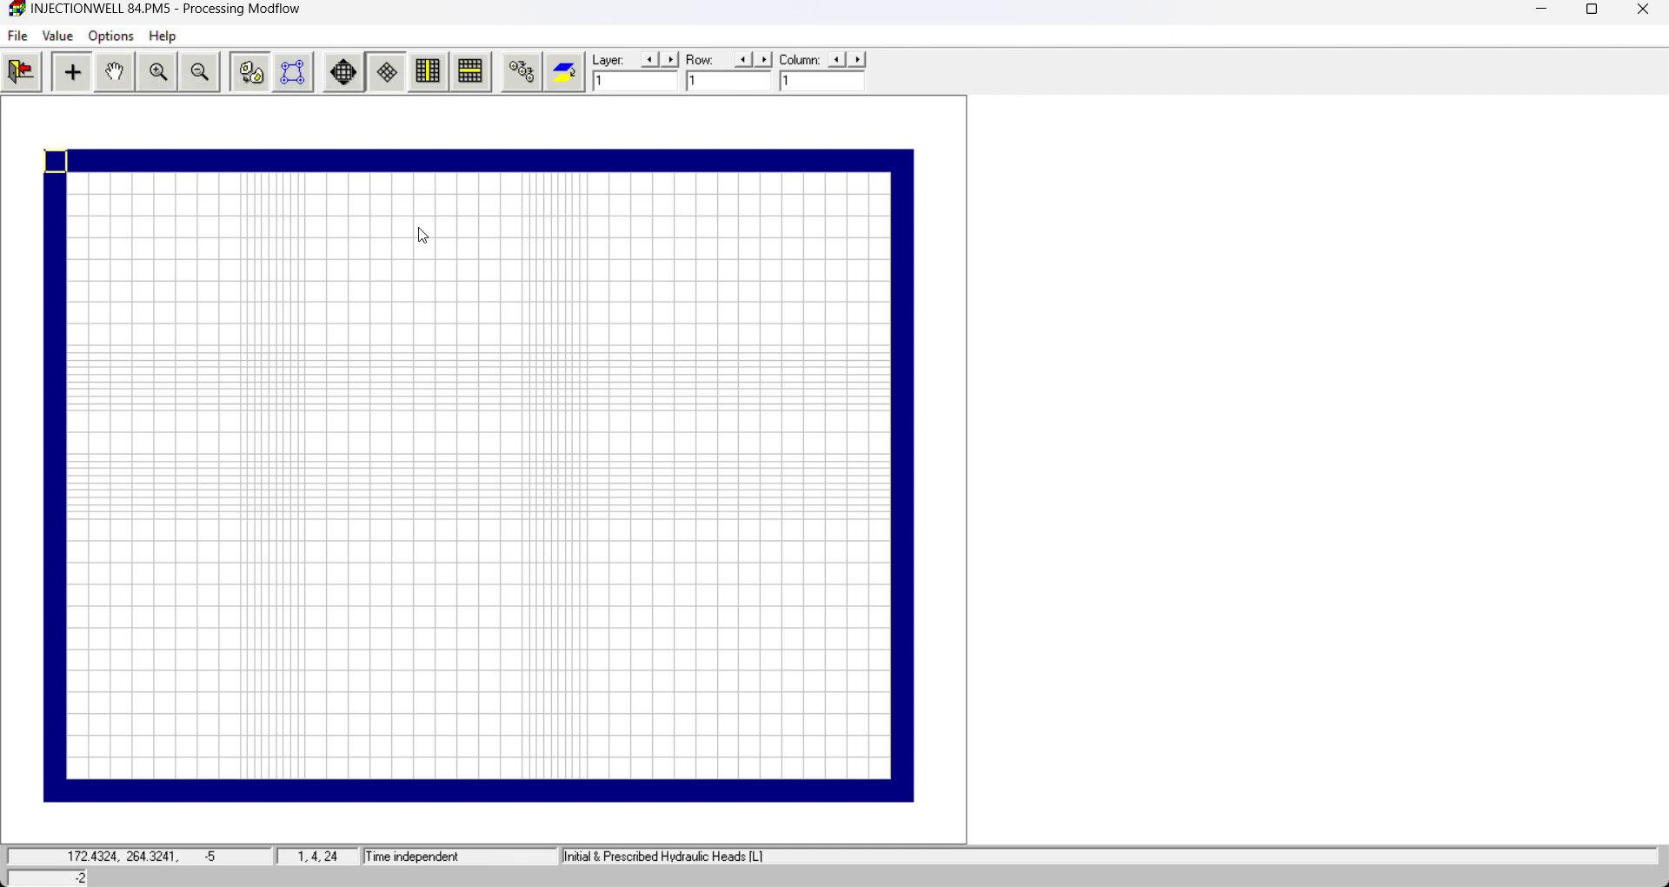
{"action": "left_click", "coordinate": [57, 36]}
{"action": "left_click", "coordinate": [112, 82]}
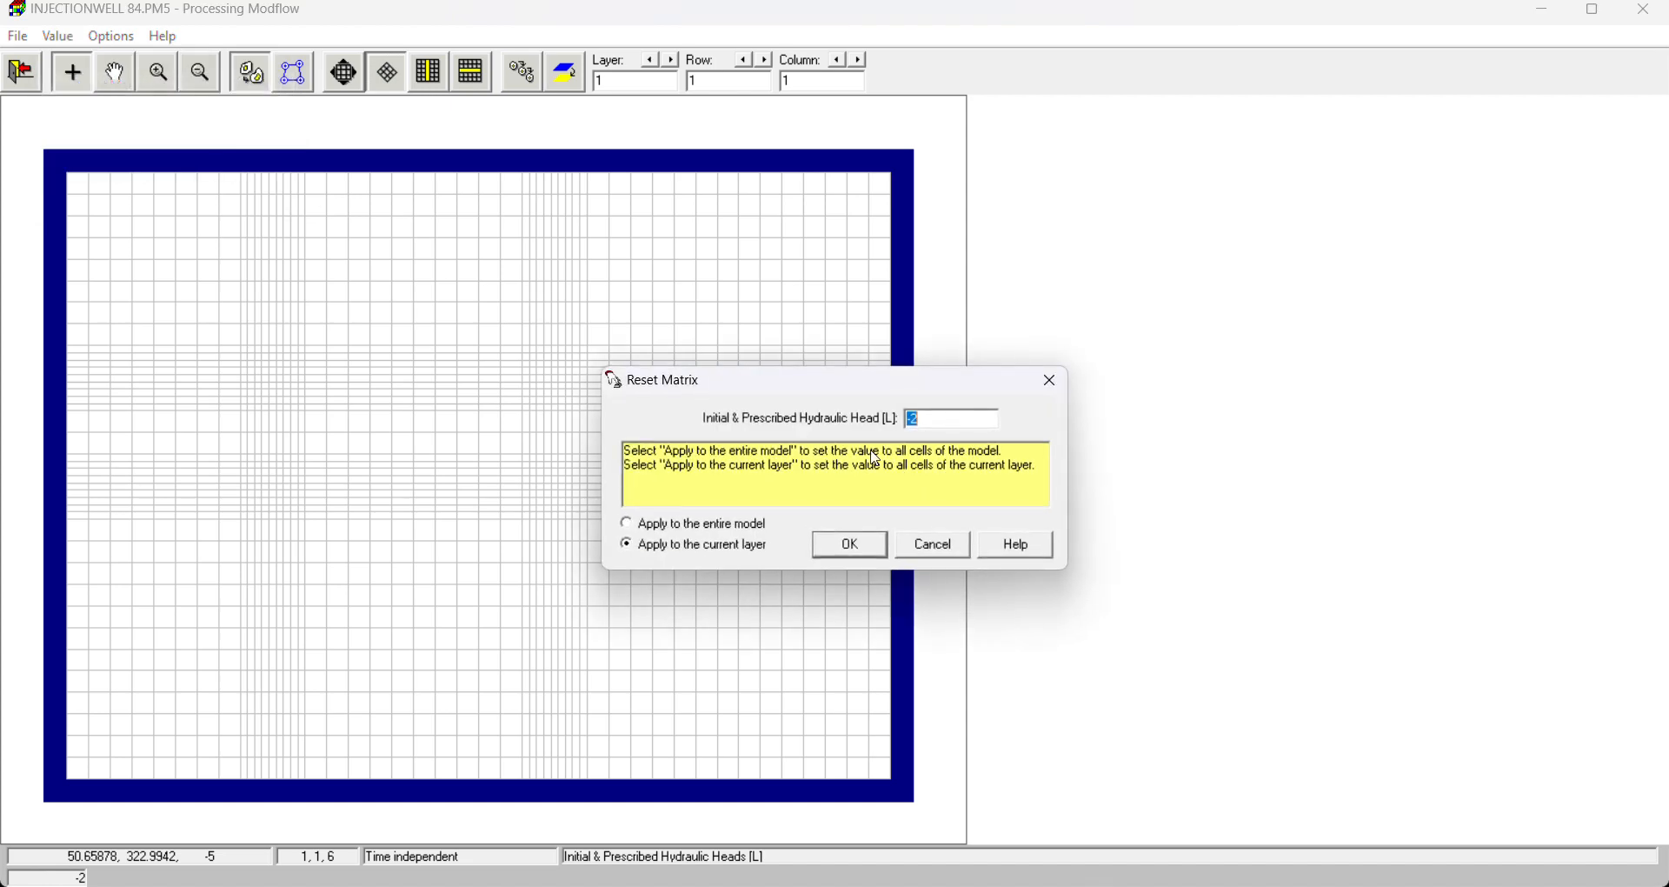
{"action": "left_click", "coordinate": [911, 545]}
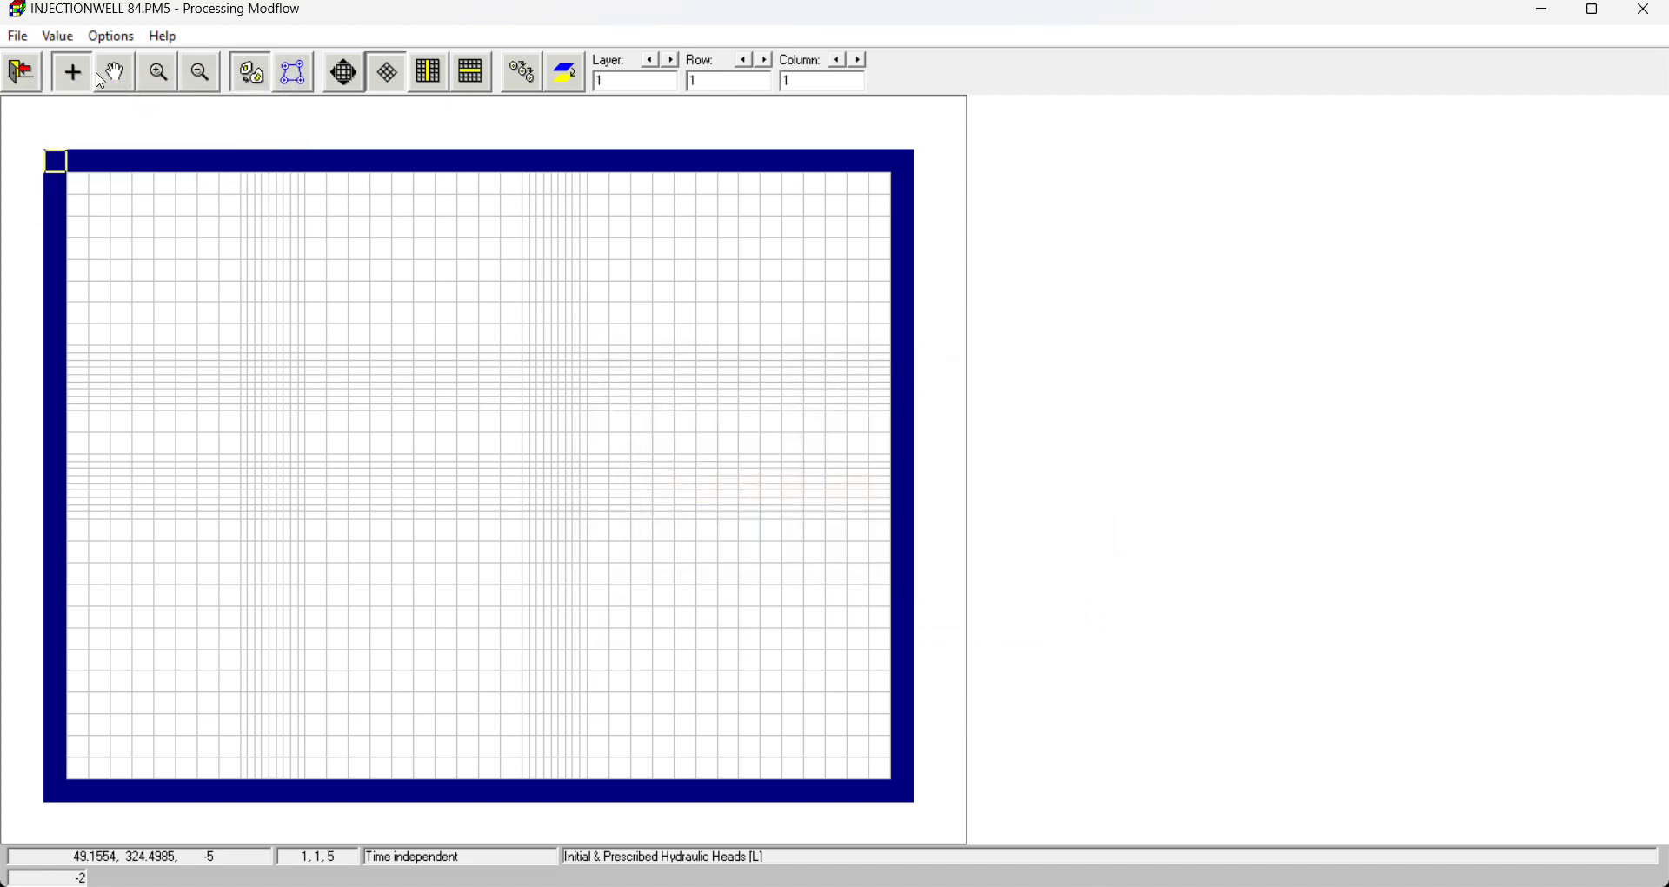
{"action": "left_click", "coordinate": [24, 75]}
{"action": "left_click", "coordinate": [787, 513]}
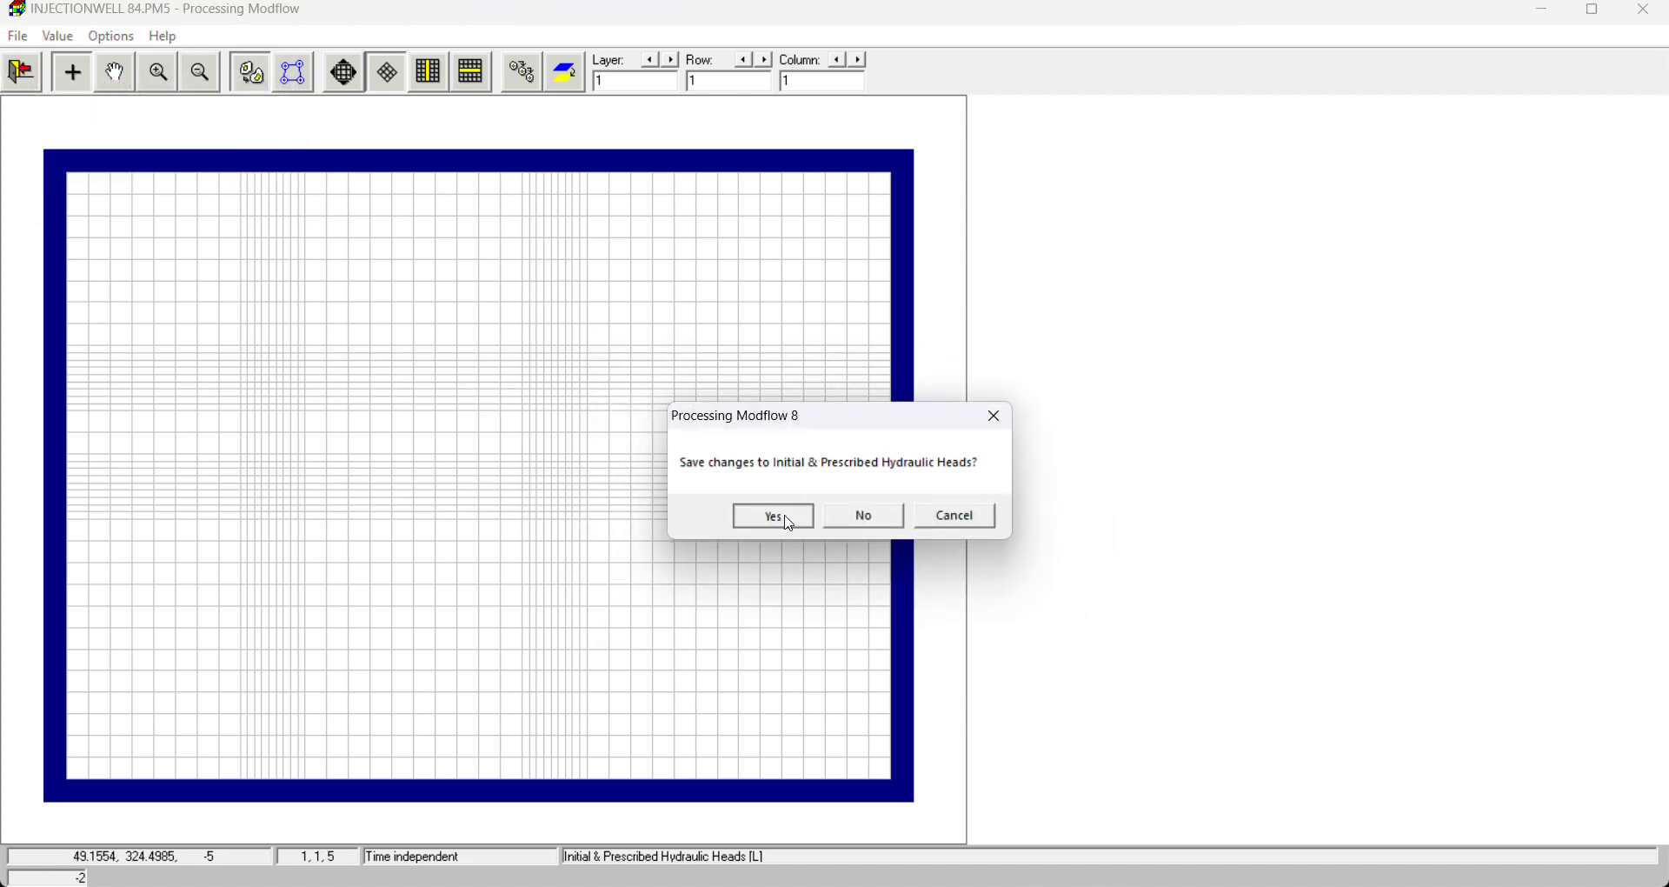
Step: Reopen the horizontal hydraulic conductivity, reapply the value 1 to the entire model, and leave the editor saving the data
{"action": "left_click", "coordinate": [113, 36]}
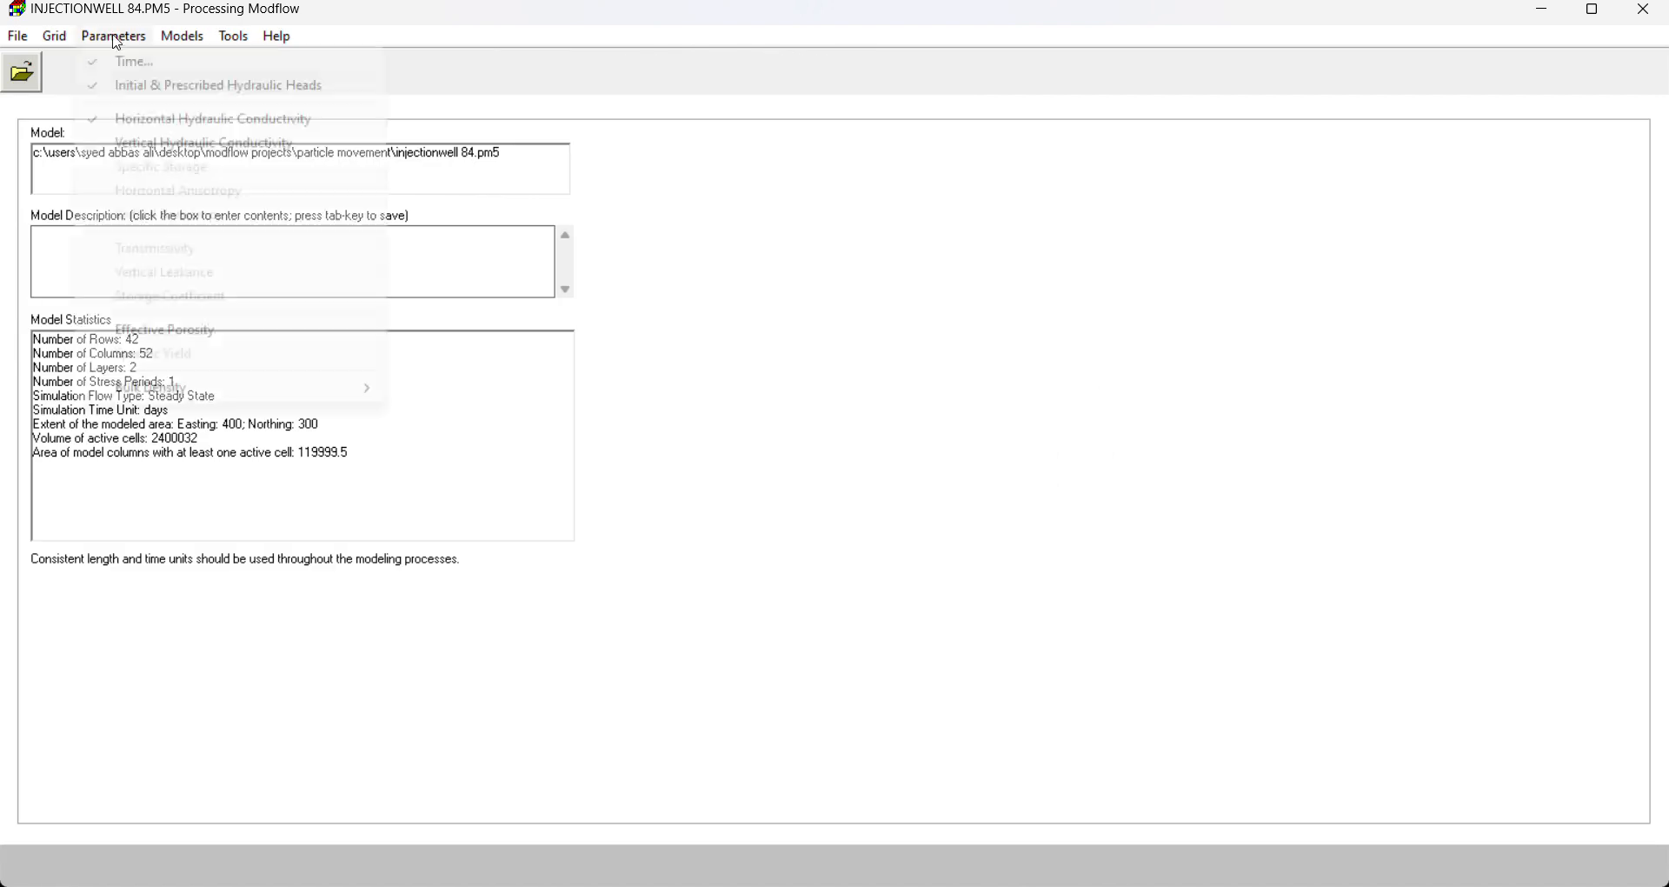
{"action": "left_click", "coordinate": [175, 119]}
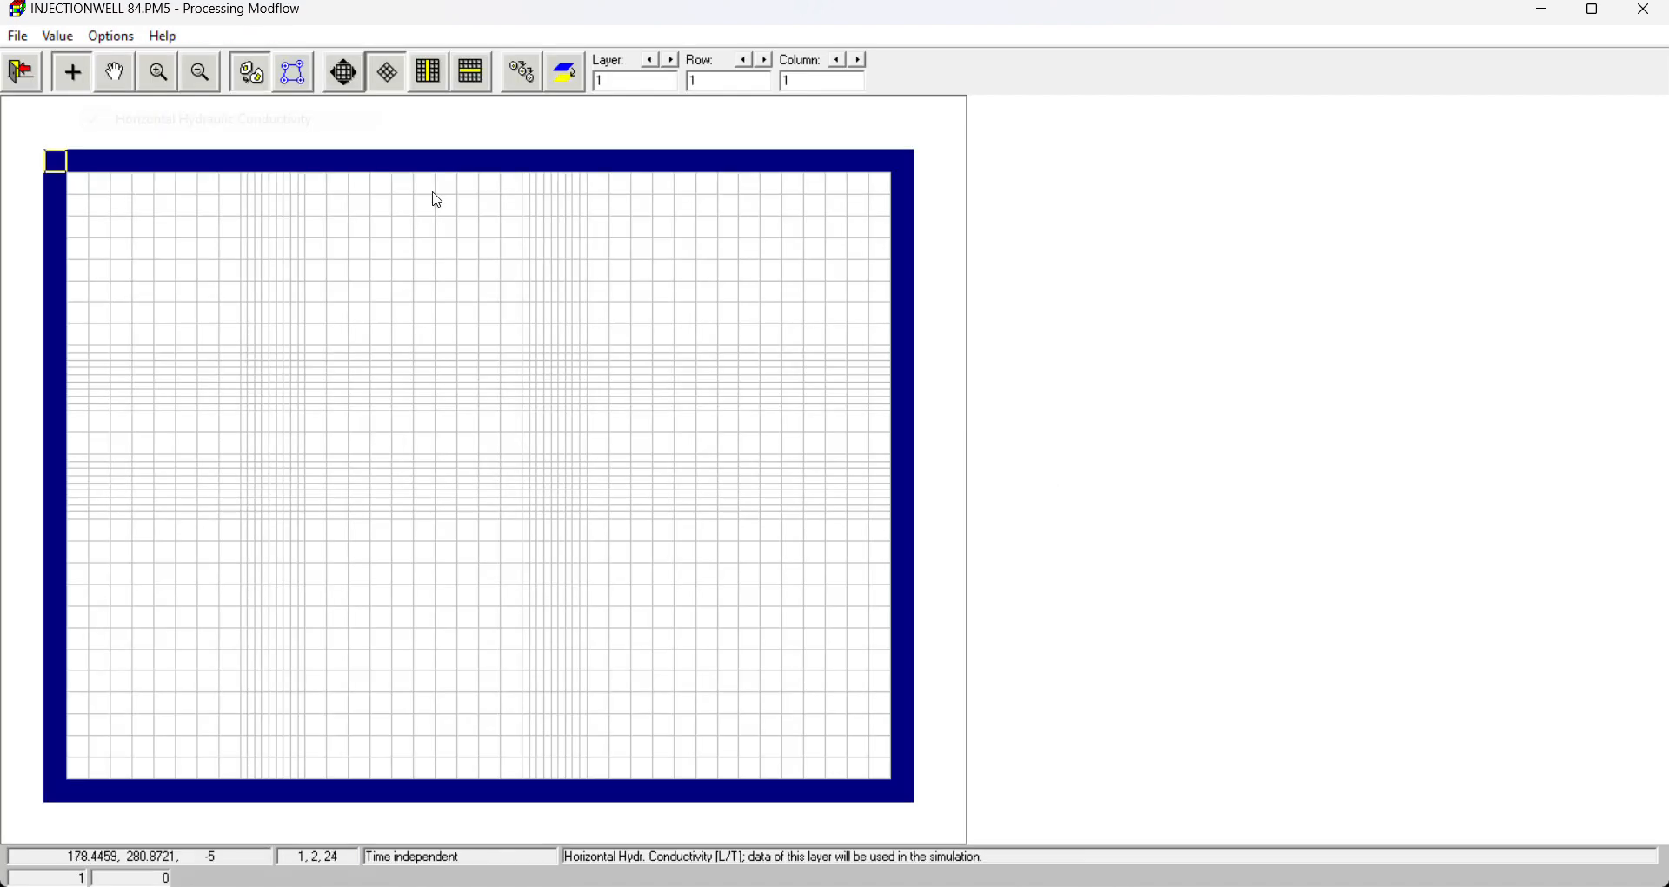
{"action": "left_click", "coordinate": [58, 41]}
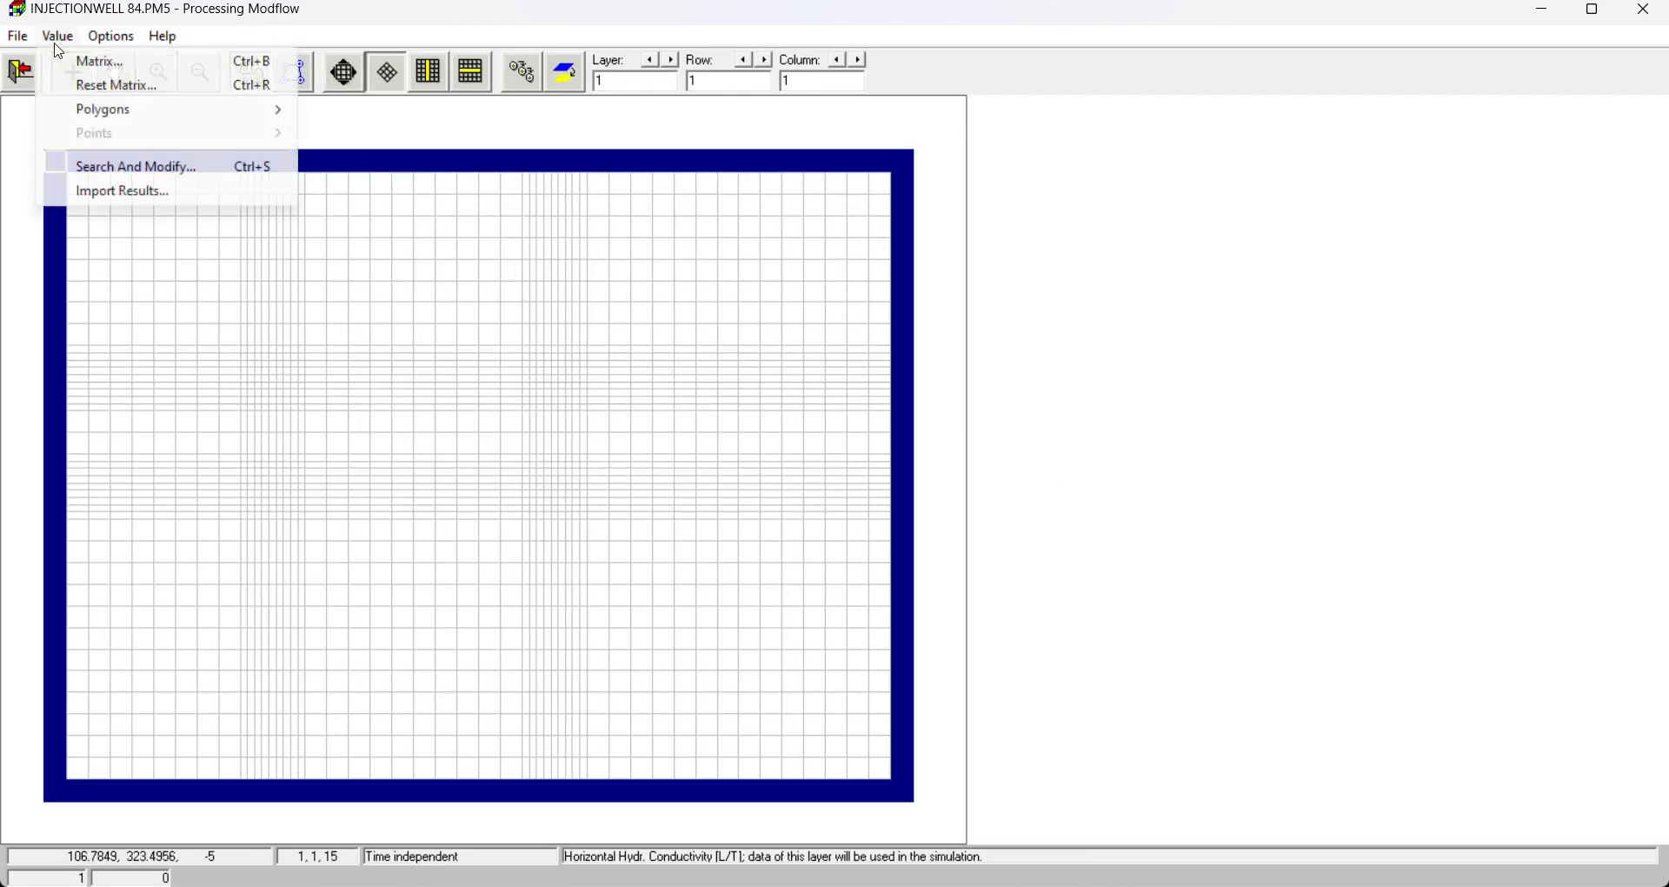
{"action": "left_click", "coordinate": [113, 87]}
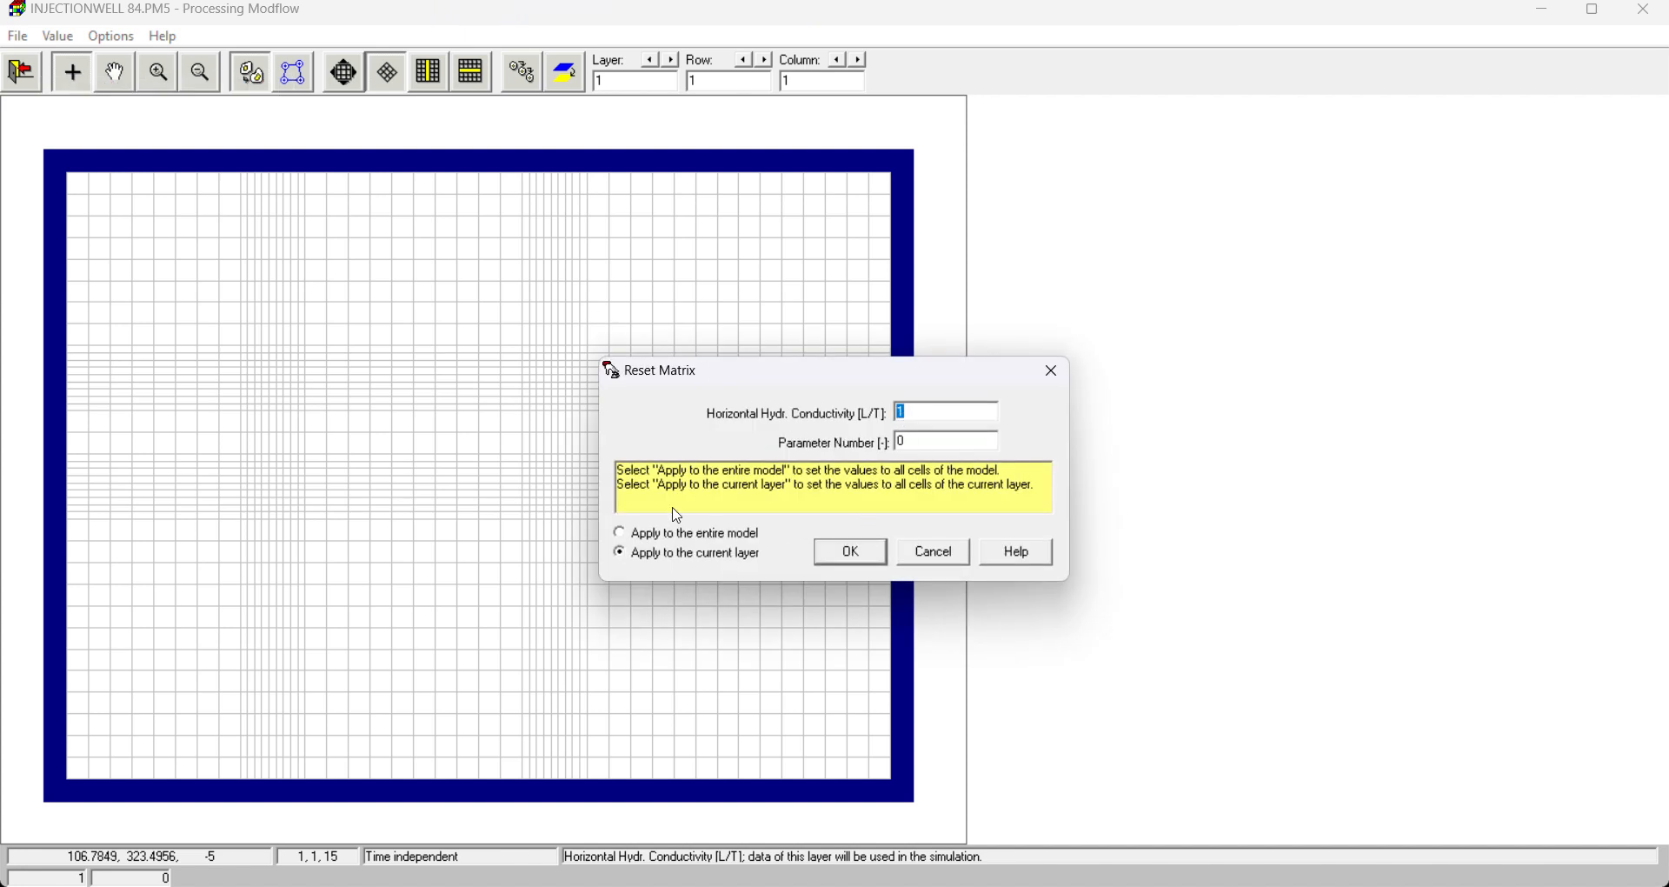
{"action": "left_click", "coordinate": [622, 535]}
{"action": "left_click", "coordinate": [864, 556]}
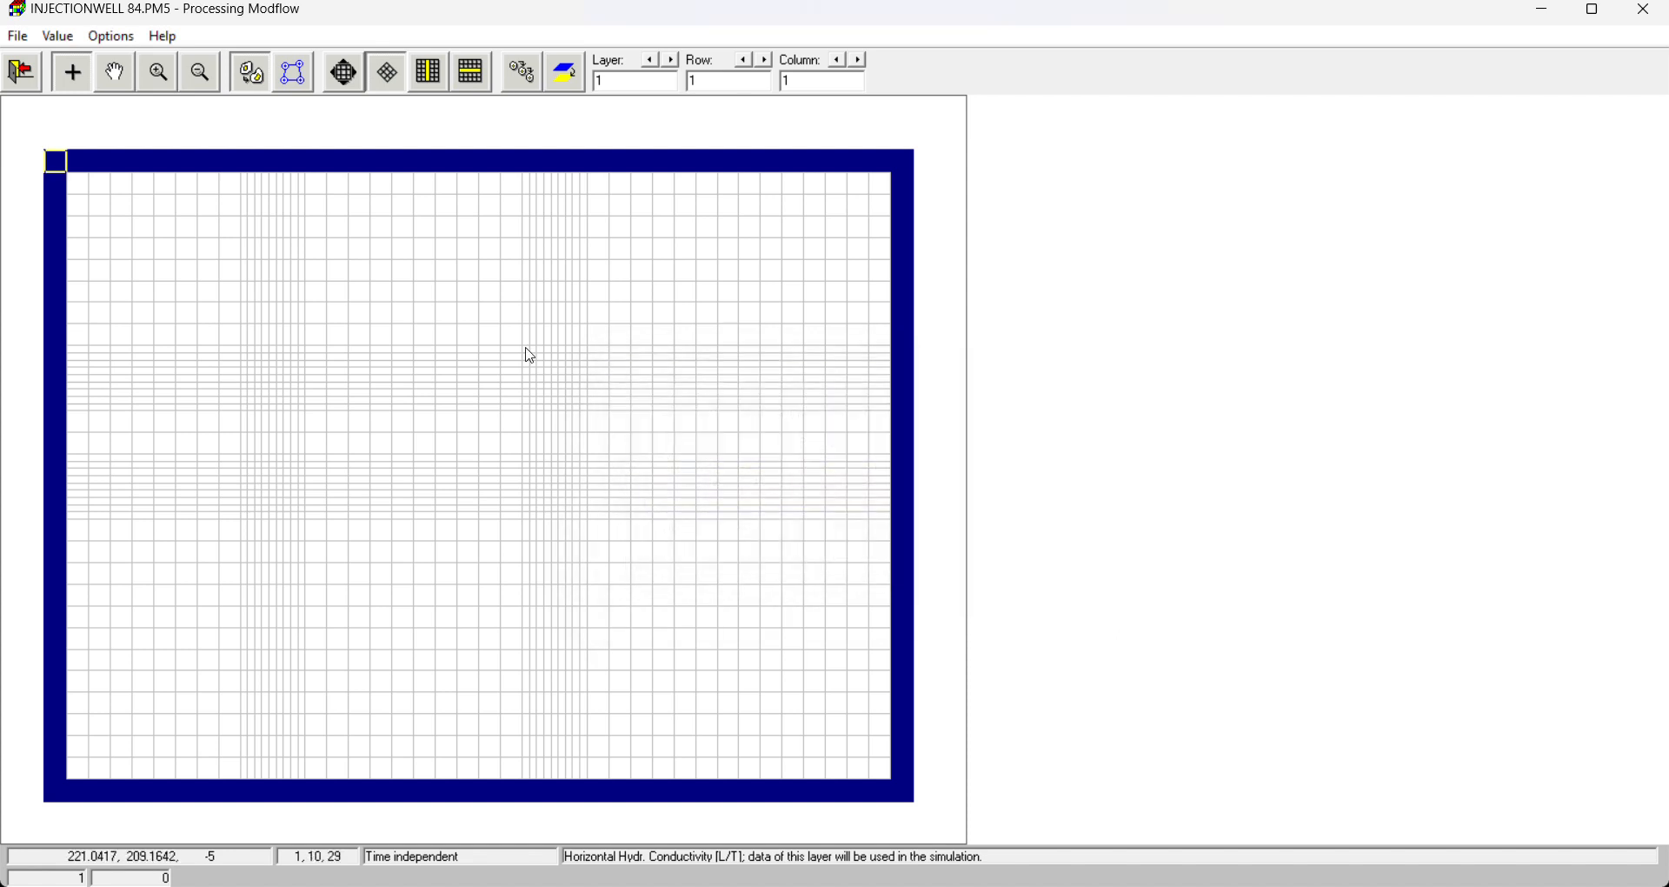
{"action": "left_click", "coordinate": [21, 72]}
{"action": "left_click", "coordinate": [755, 516]}
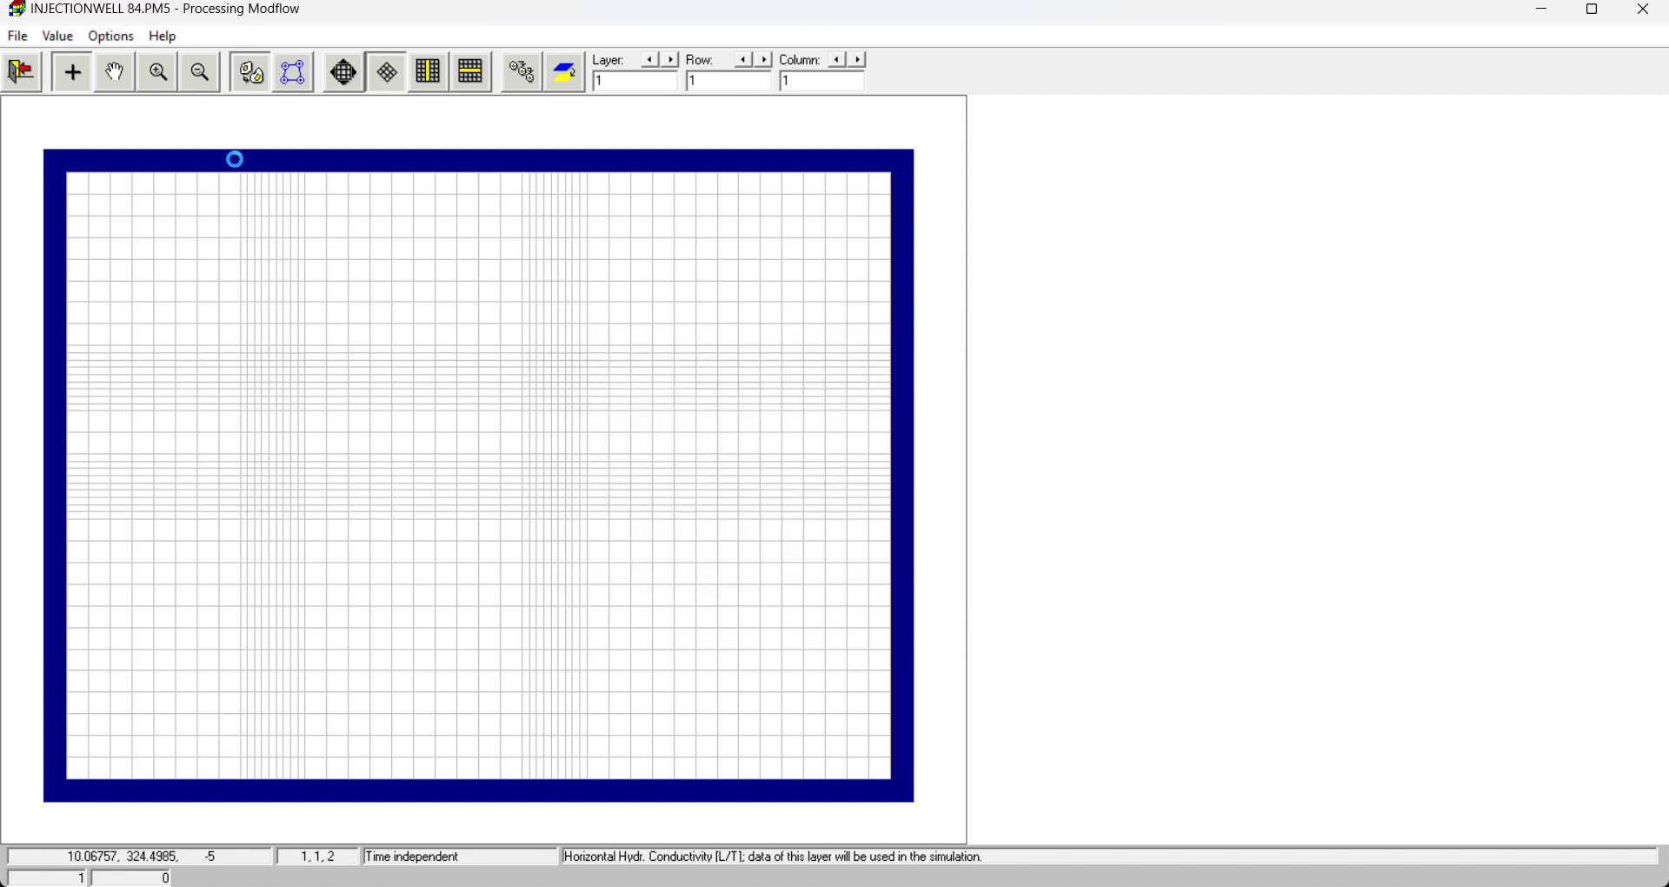
Step: Reset the vertical hydraulic conductivity to 0.1 for the entire model, check layer 2, and leave the editor saving the changes
{"action": "left_click", "coordinate": [113, 36]}
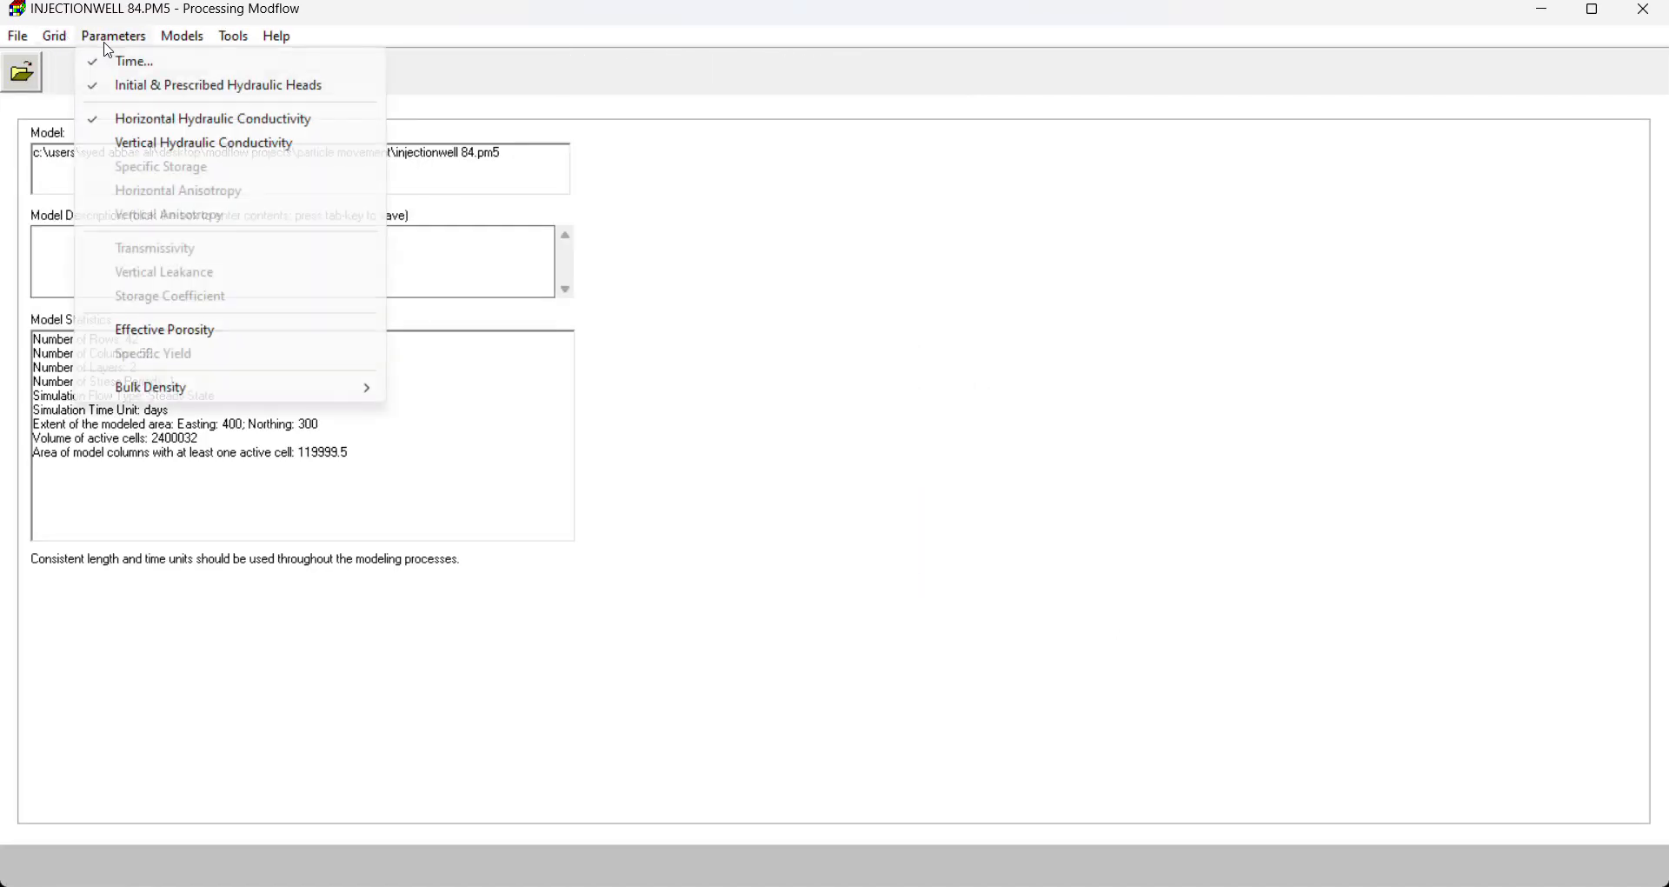
{"action": "left_click", "coordinate": [161, 144]}
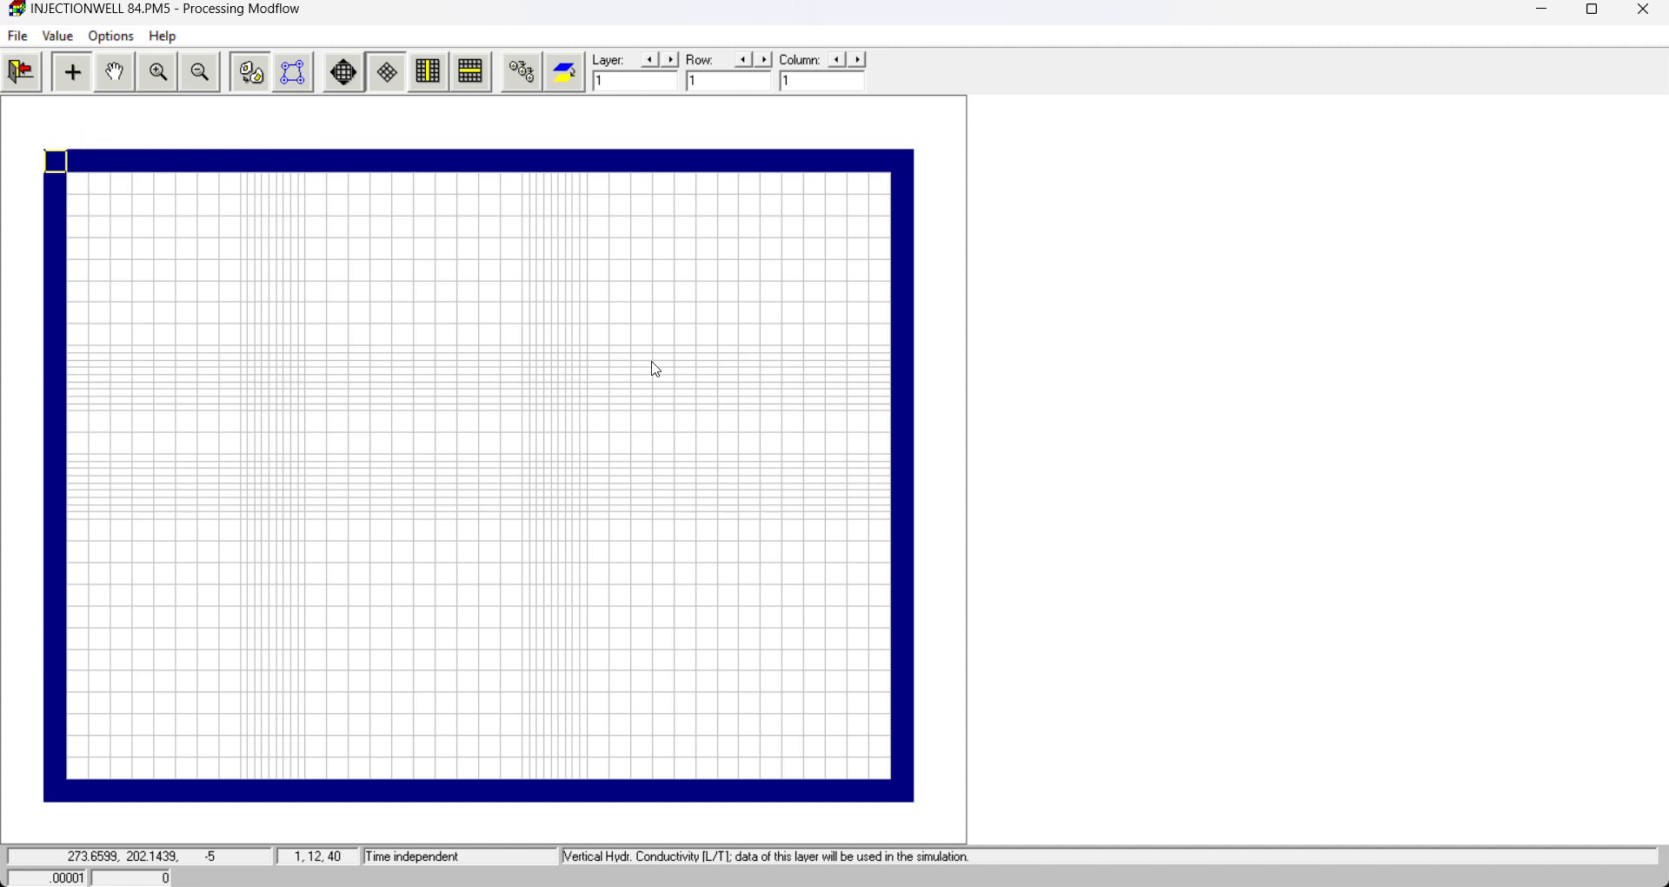
{"action": "left_click", "coordinate": [58, 37]}
{"action": "left_click", "coordinate": [102, 84]}
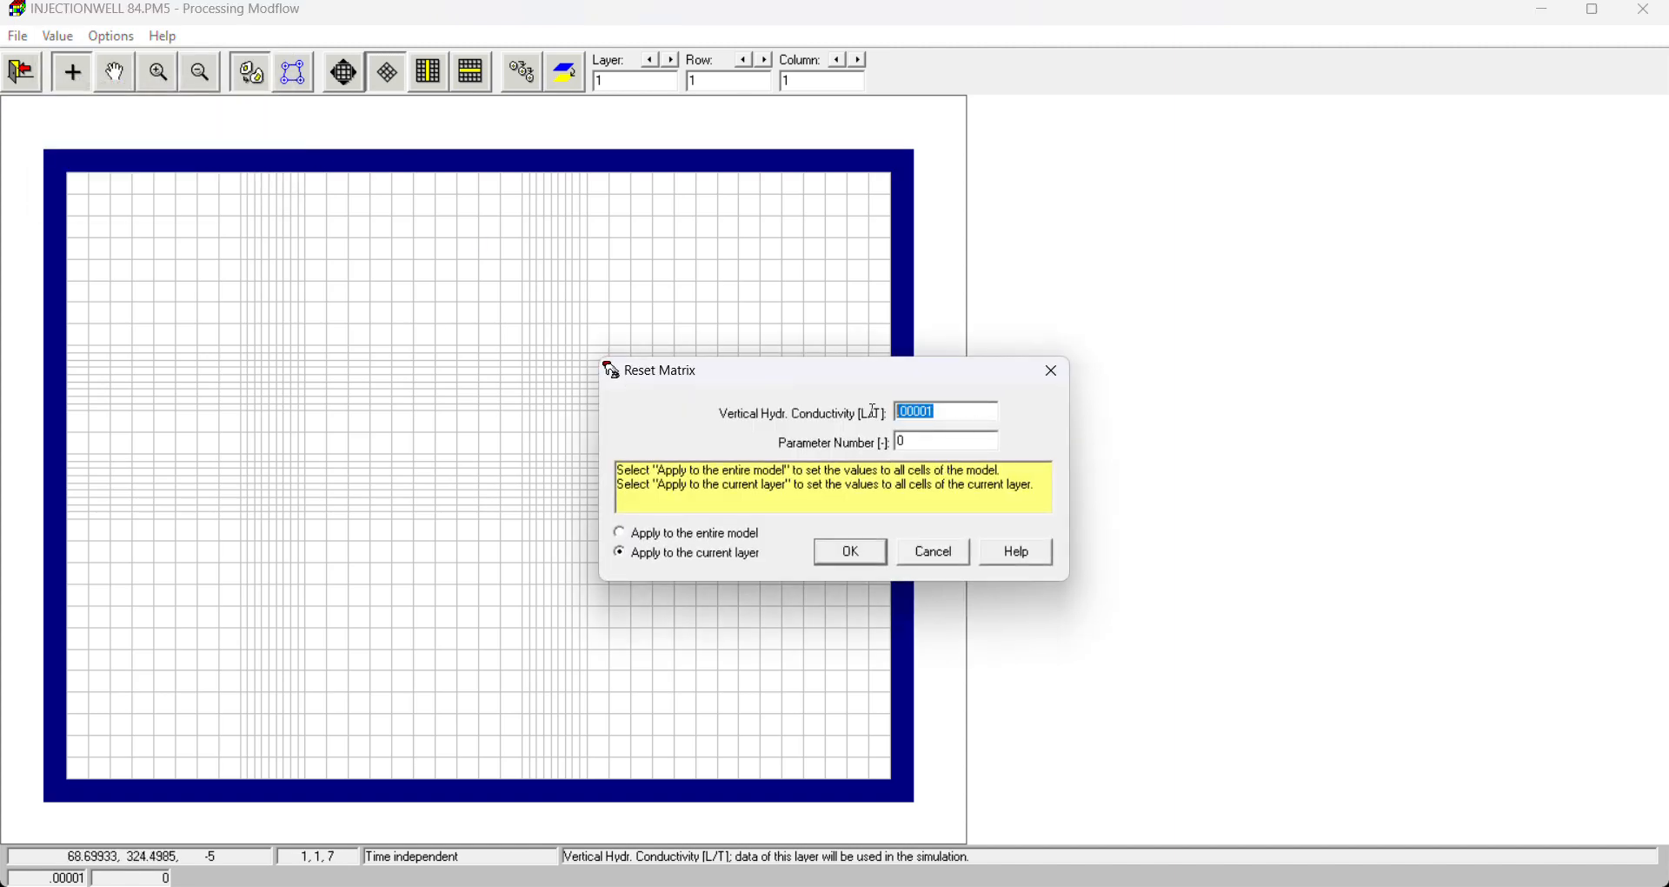
{"action": "type", "text": "0.1"}
{"action": "left_click", "coordinate": [623, 538]}
{"action": "left_click", "coordinate": [824, 556]}
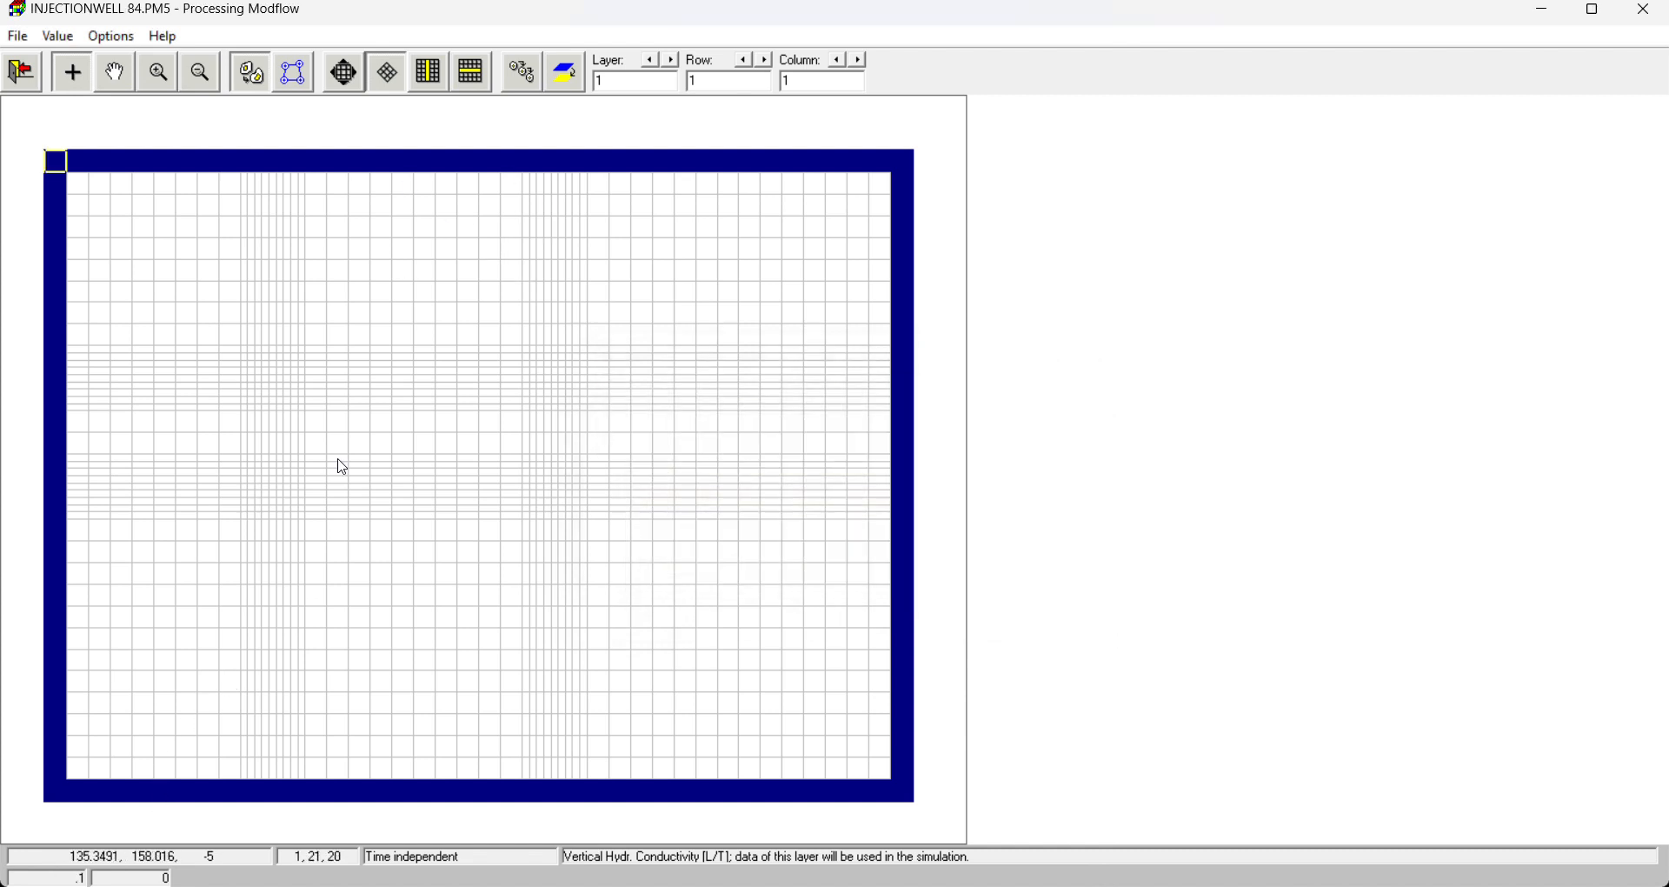
{"action": "left_click", "coordinate": [672, 59]}
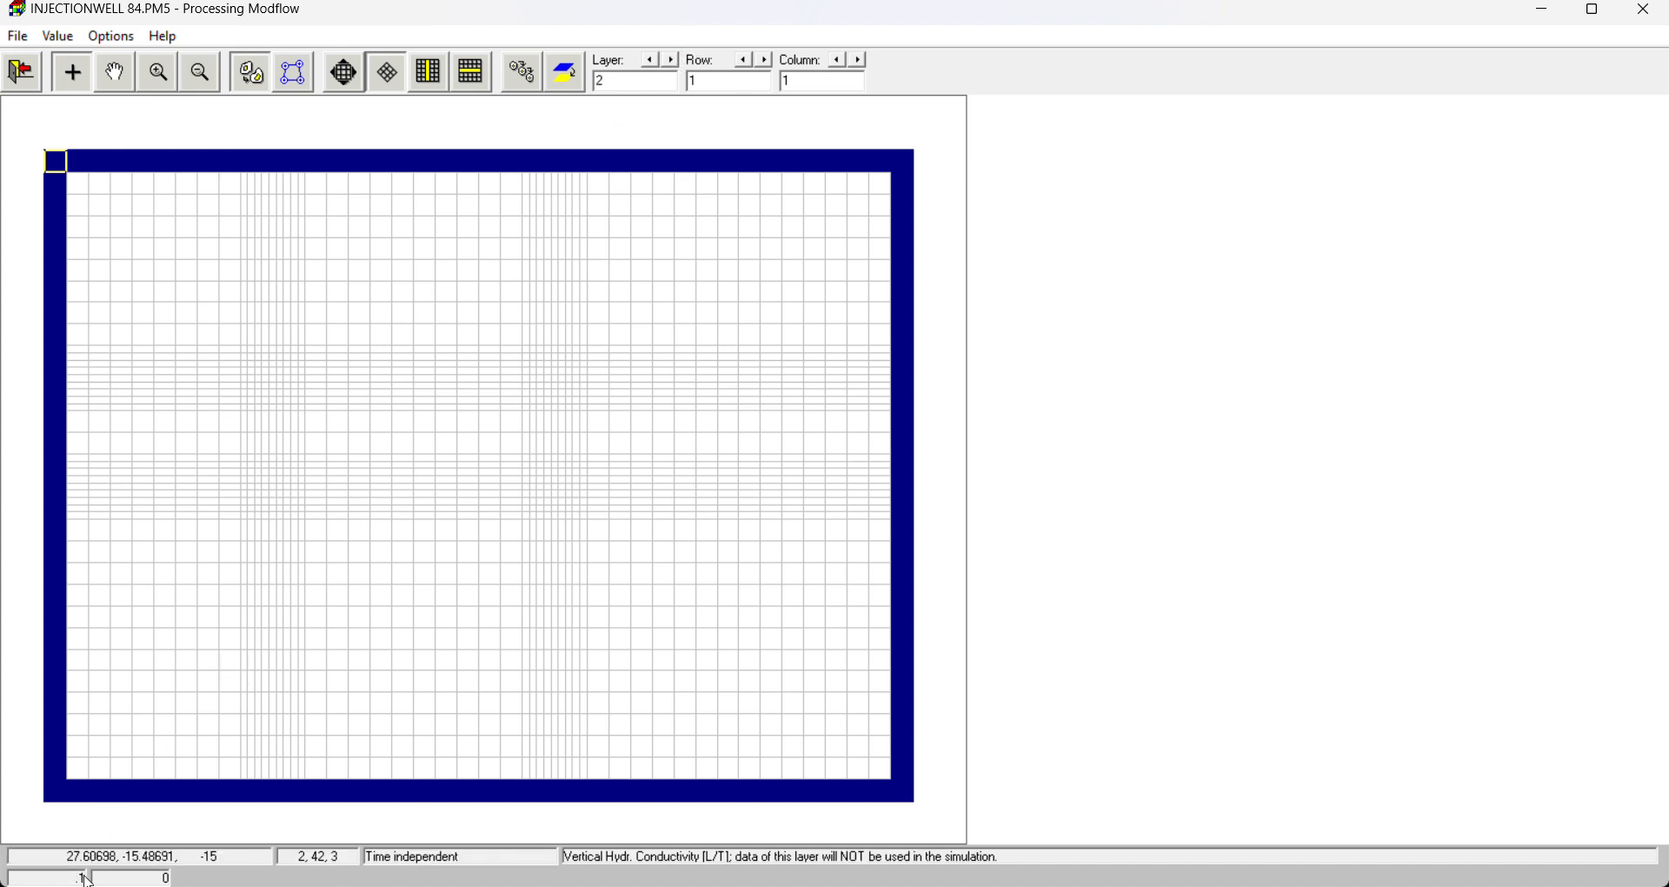
{"action": "left_click", "coordinate": [22, 72]}
{"action": "left_click", "coordinate": [753, 513]}
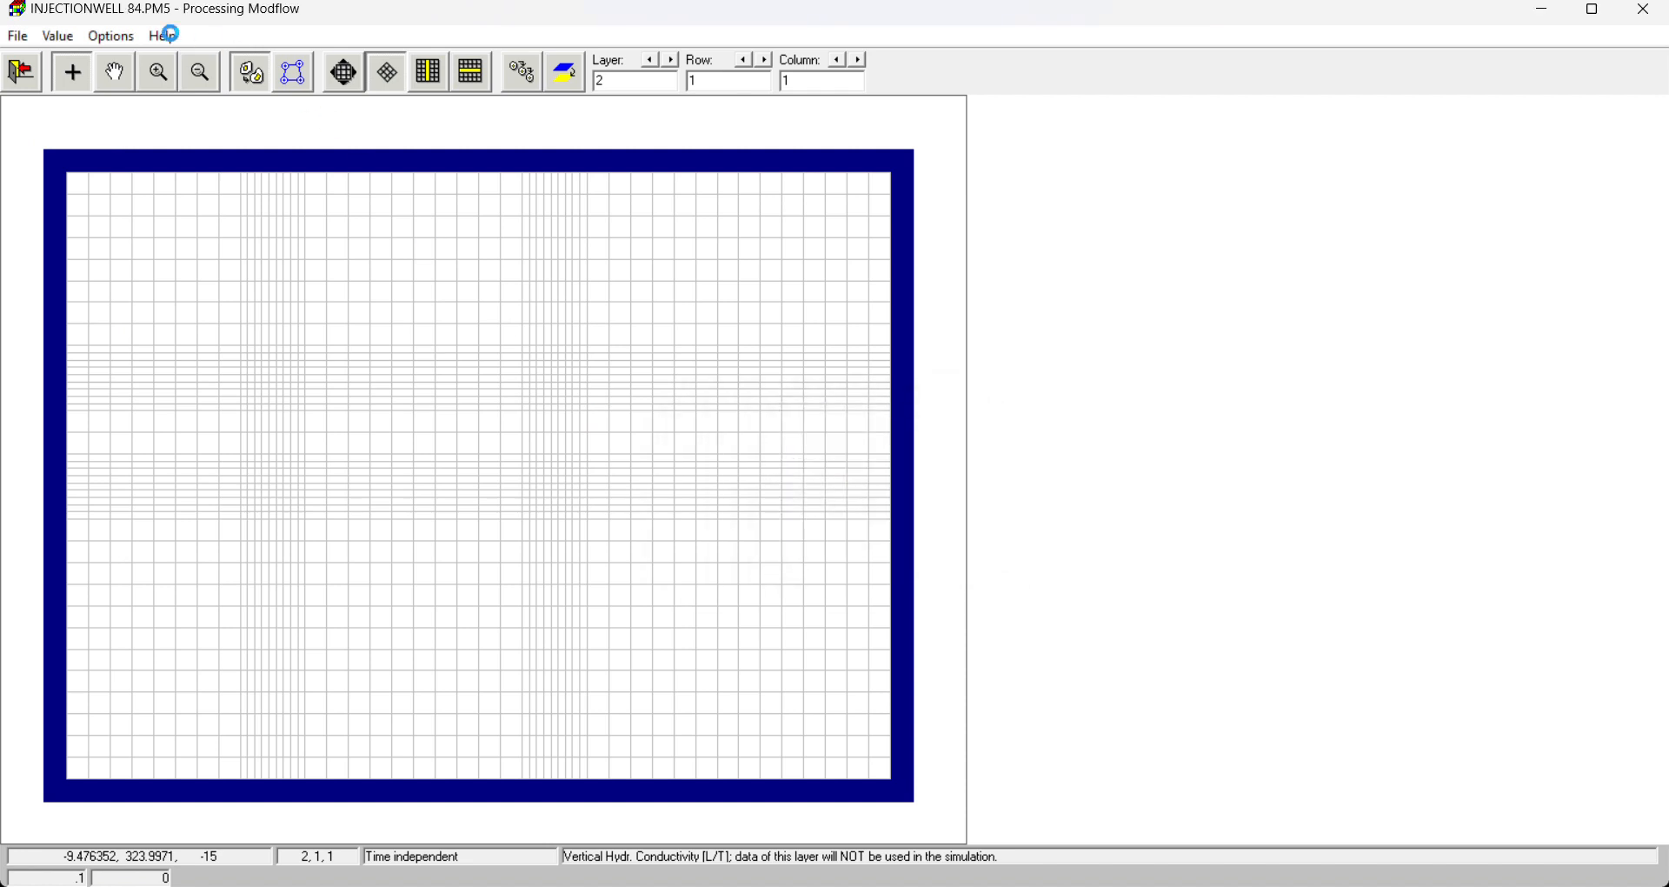
Step: Reset the effective porosity to 0.1 for the entire model, and leave the editor saving the changes
{"action": "left_click", "coordinate": [116, 37]}
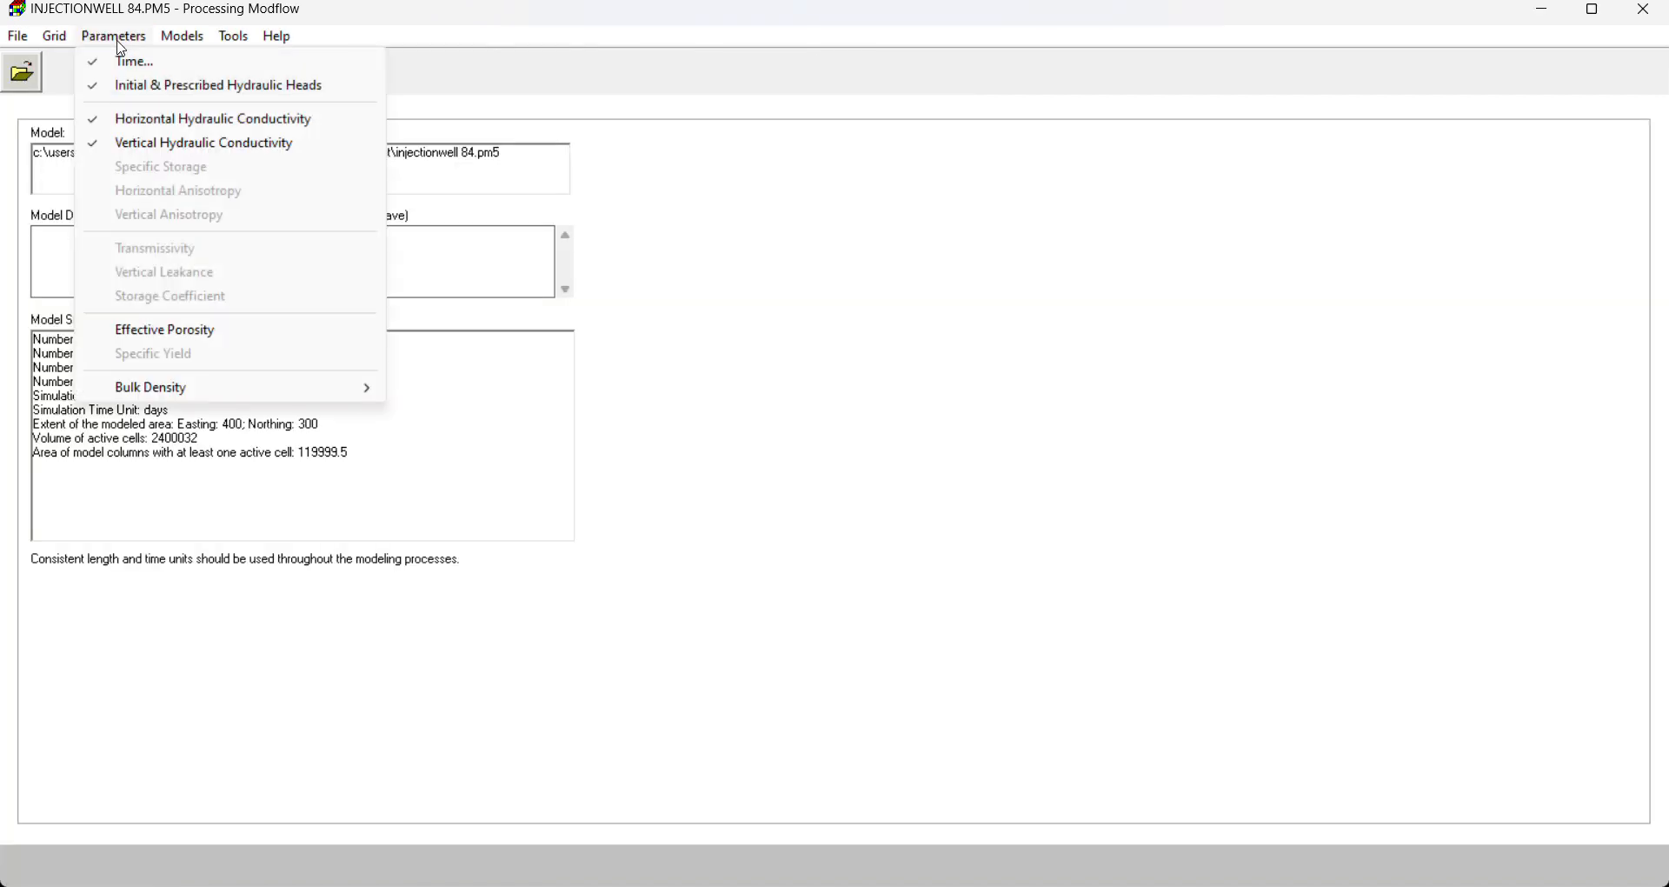
{"action": "left_click", "coordinate": [163, 331]}
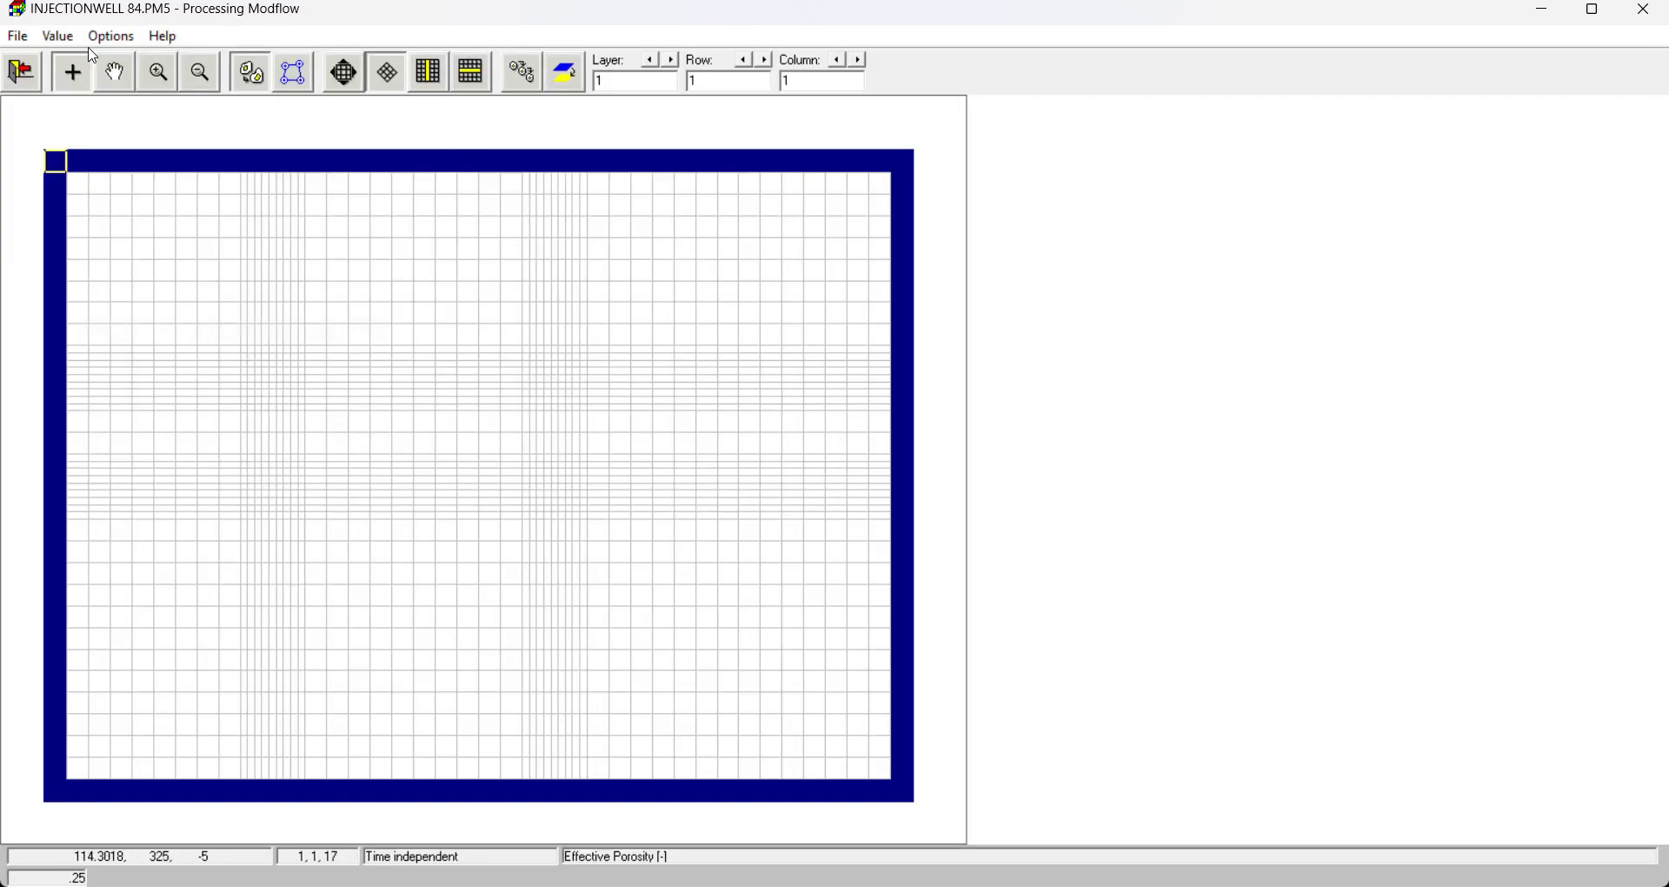
{"action": "left_click", "coordinate": [56, 39]}
{"action": "left_click", "coordinate": [53, 84]}
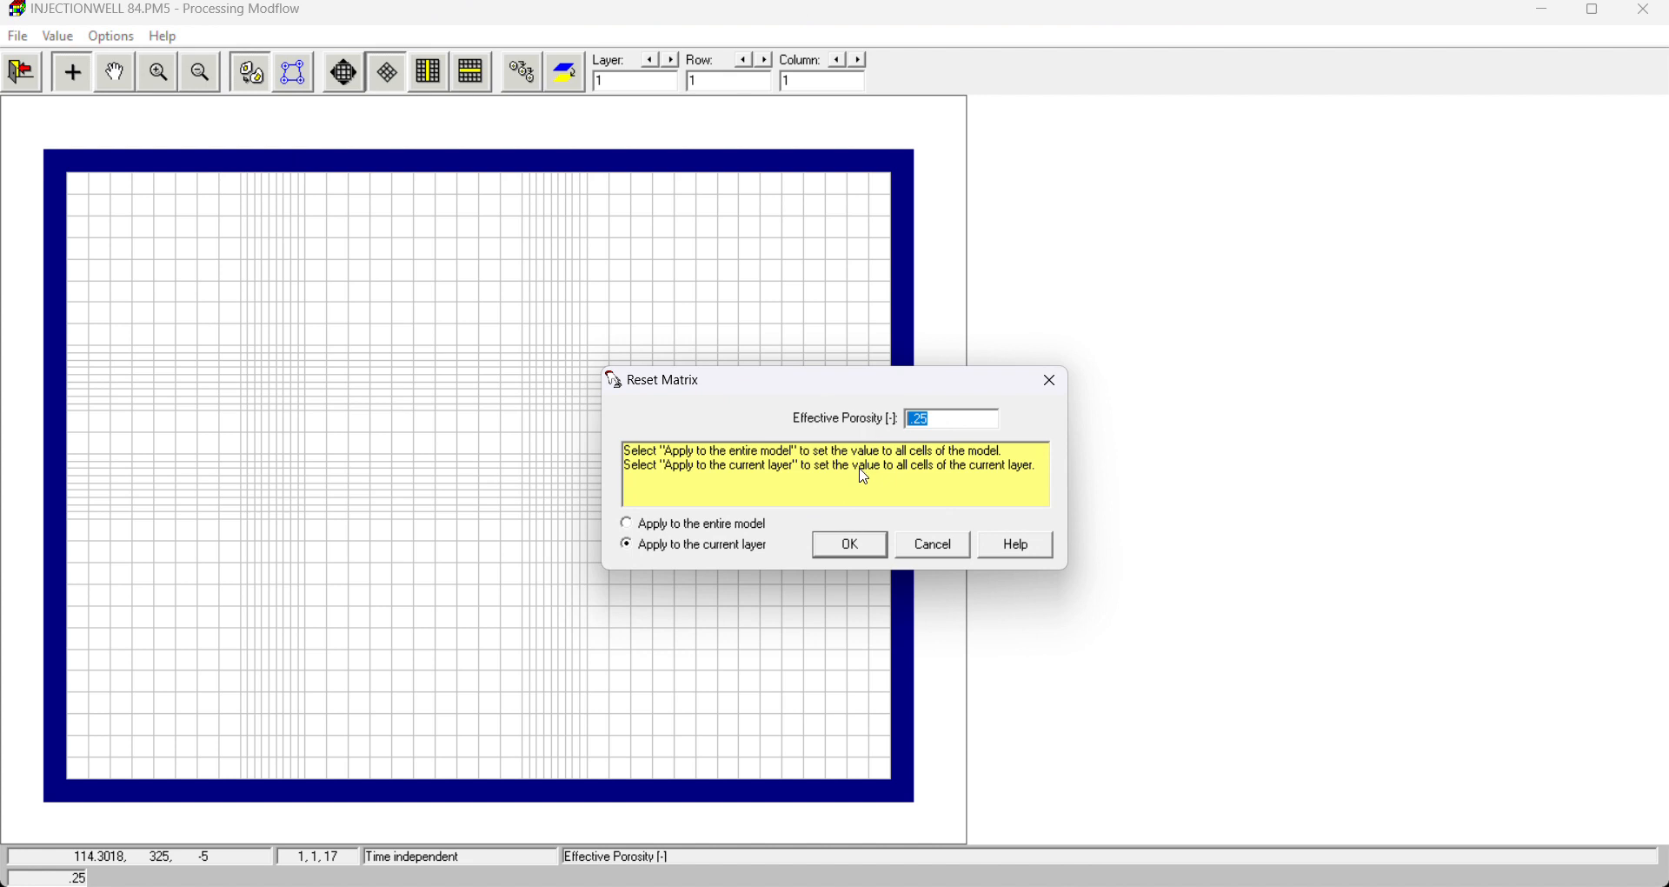
{"action": "type", "text": "0.1"}
{"action": "left_click", "coordinate": [628, 523]}
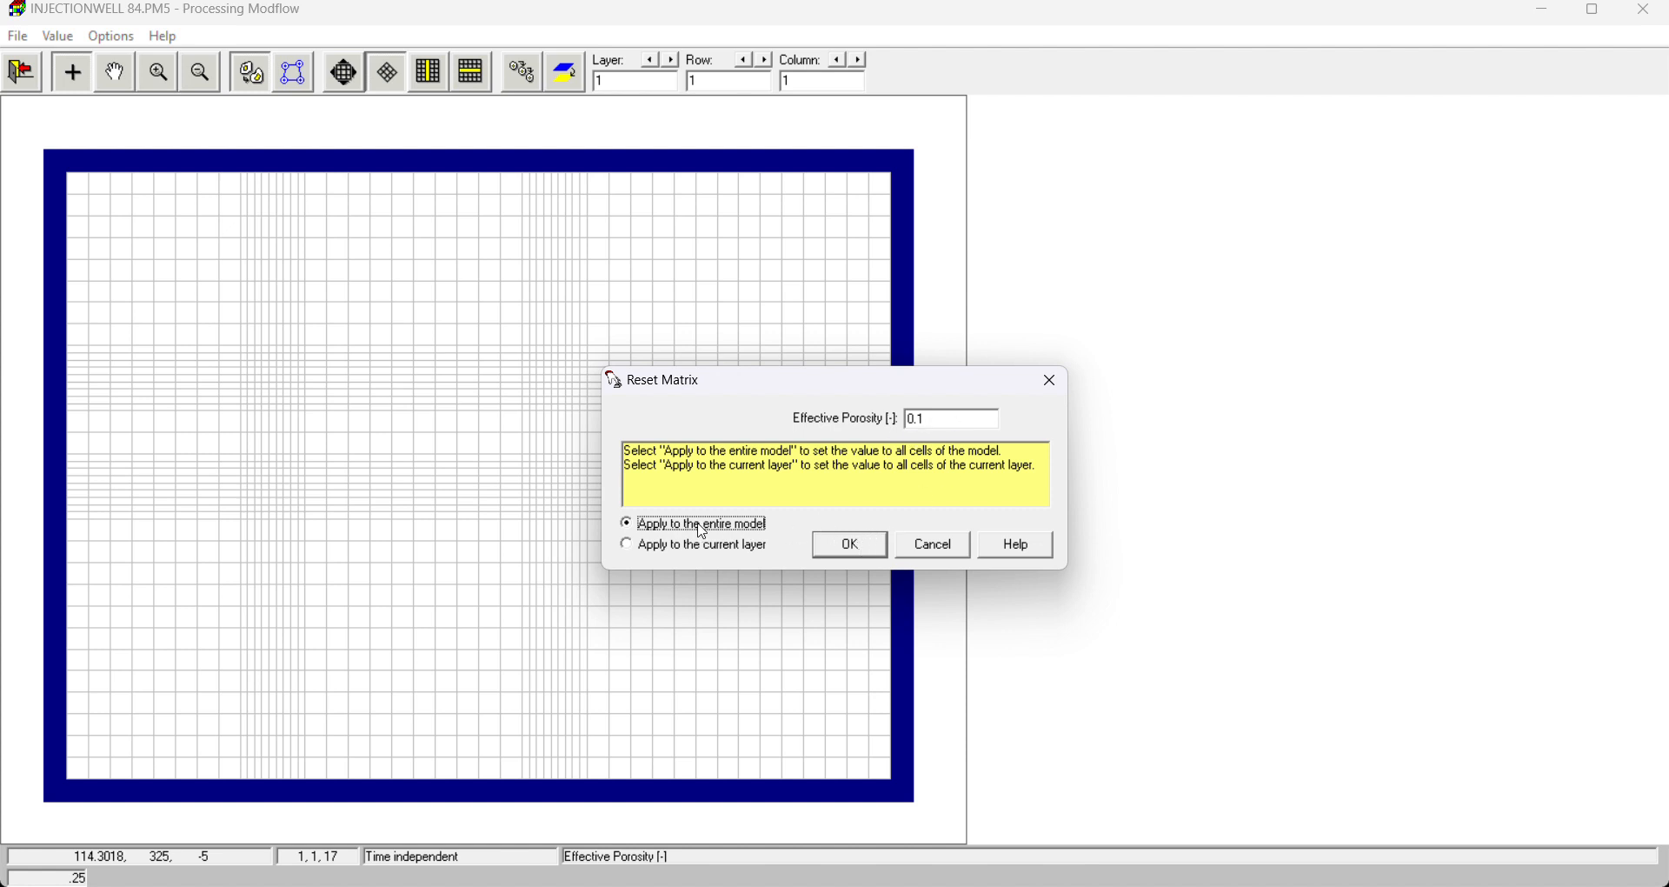
{"action": "left_click", "coordinate": [844, 544]}
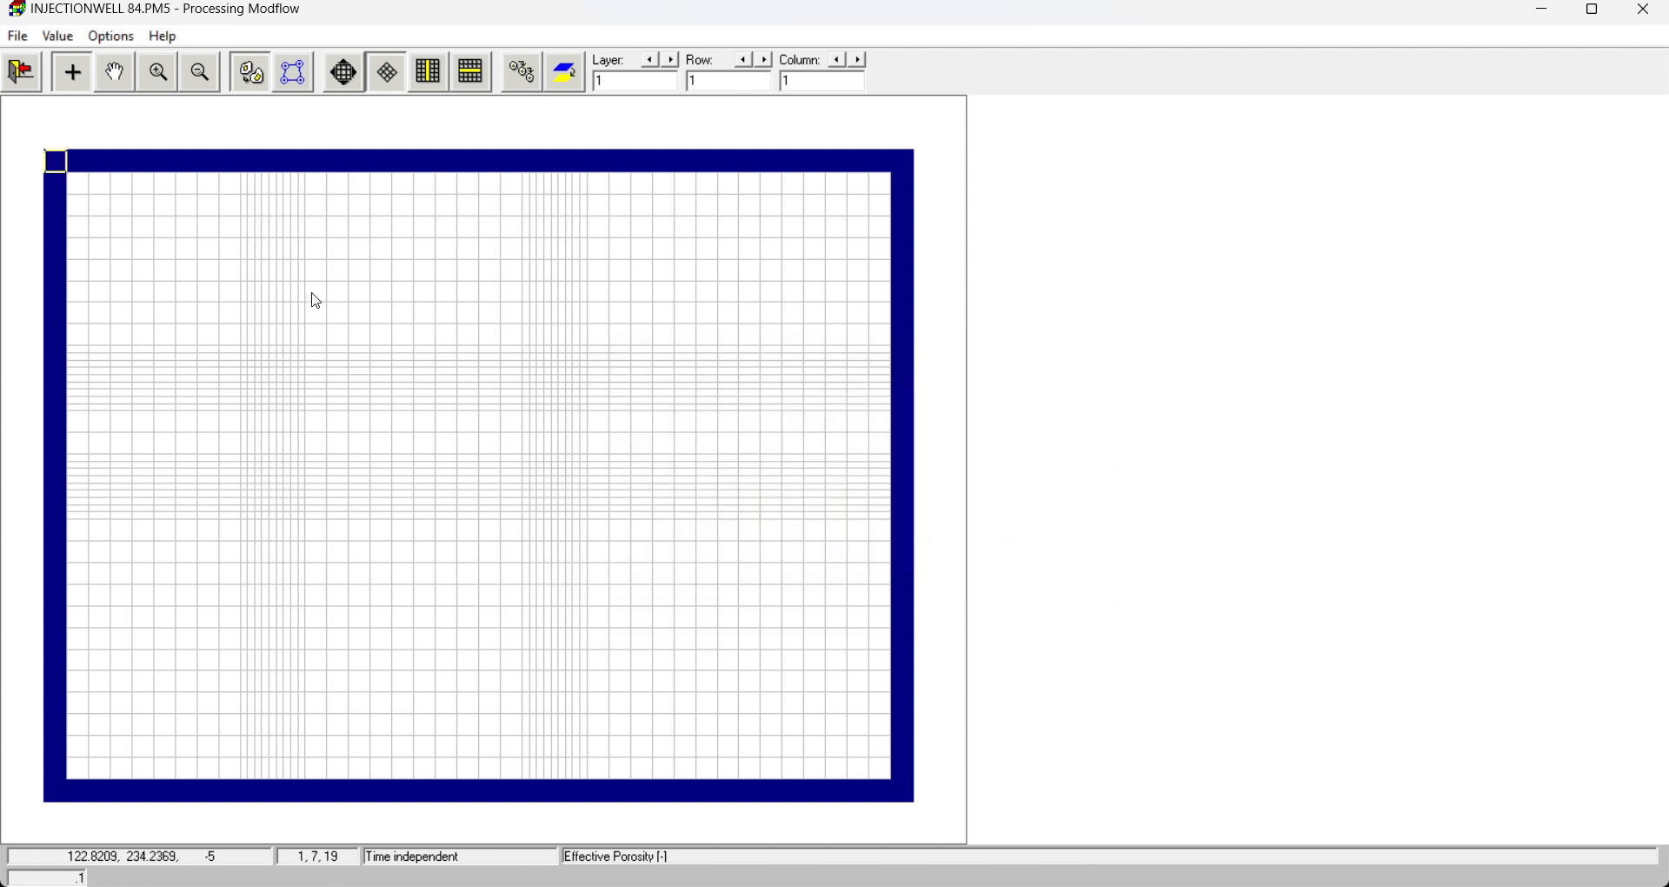
{"action": "left_click", "coordinate": [27, 77]}
{"action": "left_click", "coordinate": [769, 520]}
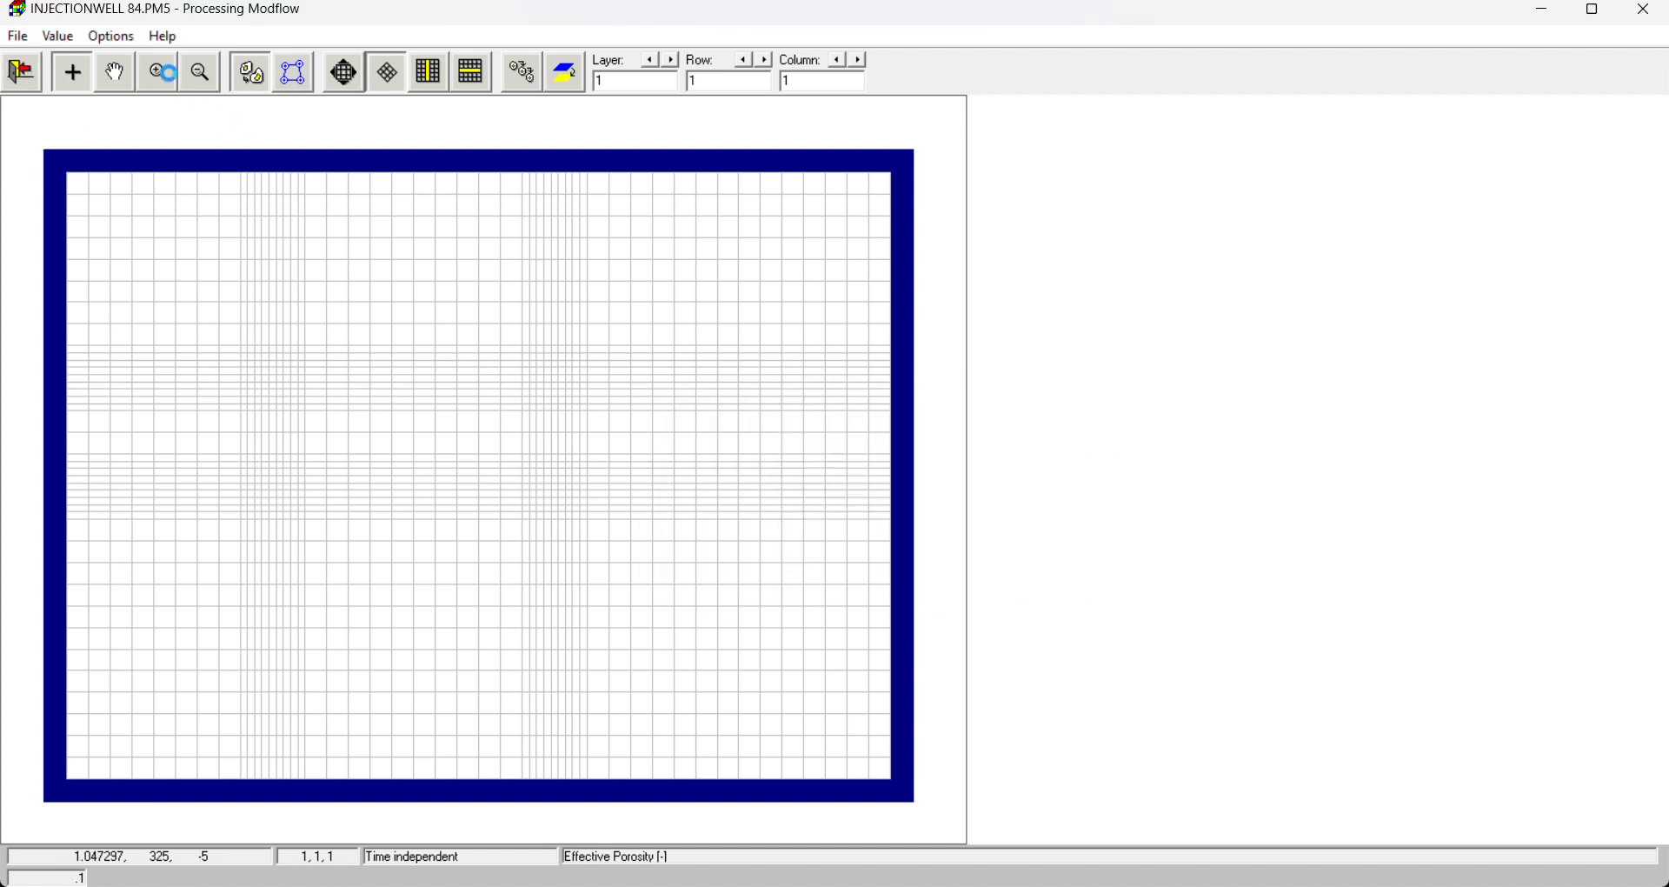
Step: Open the layer-by-layer bulk density values, check both layers, and accept them
{"action": "left_click", "coordinate": [116, 39]}
{"action": "mouse_move", "coordinate": [244, 388]}
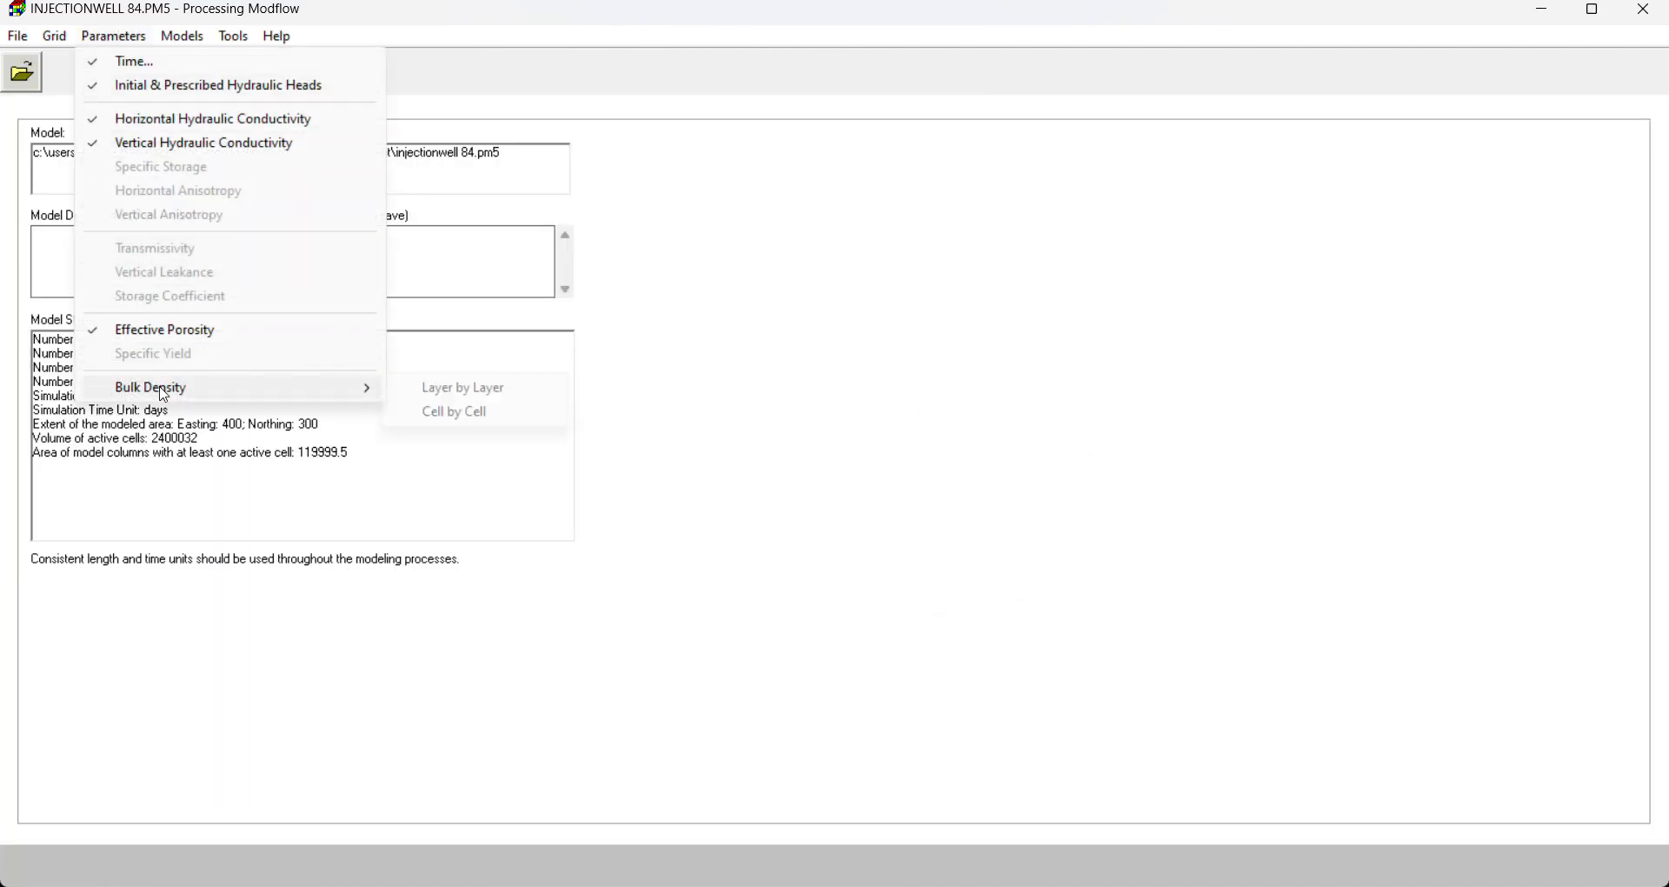
{"action": "left_click", "coordinate": [461, 388]}
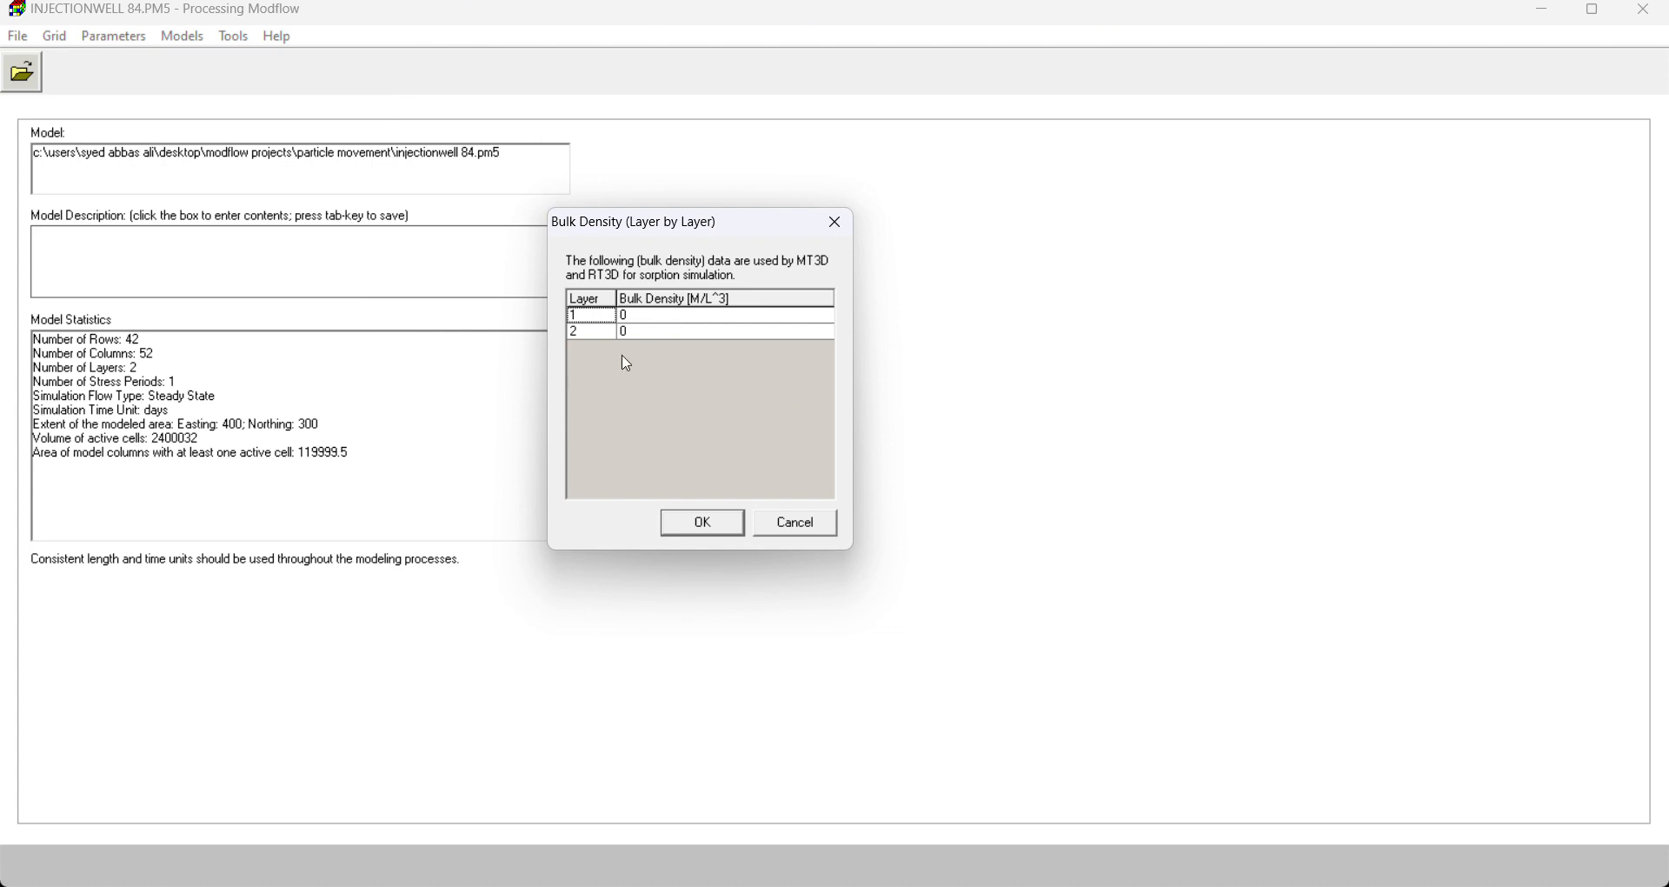
{"action": "left_click", "coordinate": [727, 534]}
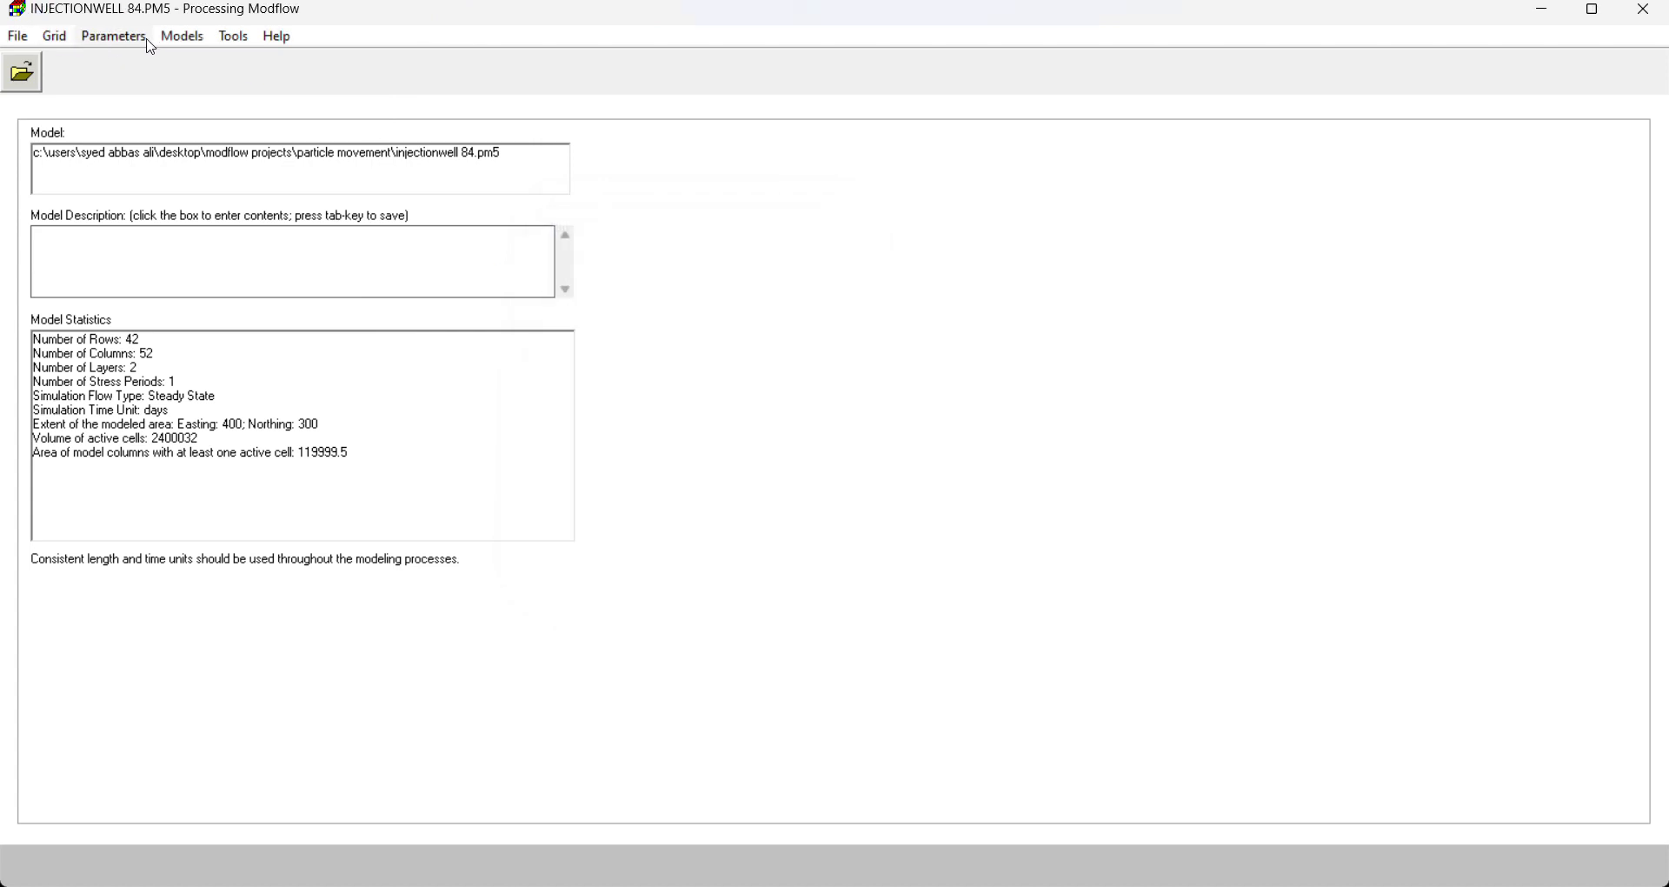
Step: Open the Well flow package and set an injection rate of 25 at layer 1, row 14, column 14
{"action": "left_click", "coordinate": [116, 37]}
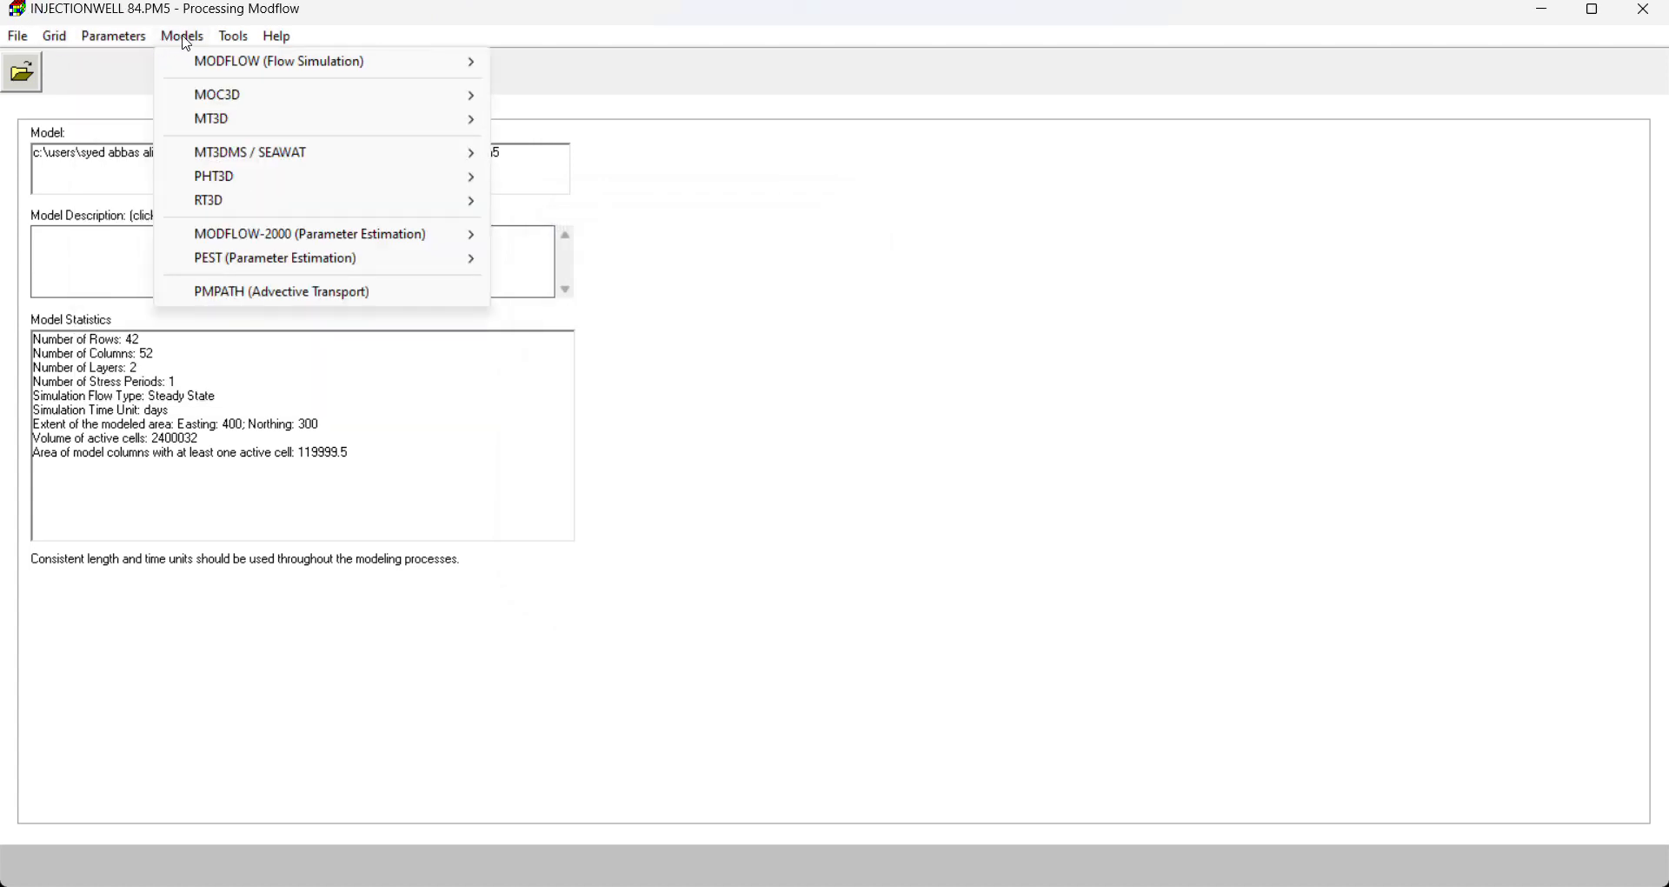
{"action": "mouse_move", "coordinate": [184, 37]}
{"action": "mouse_move", "coordinate": [228, 66]}
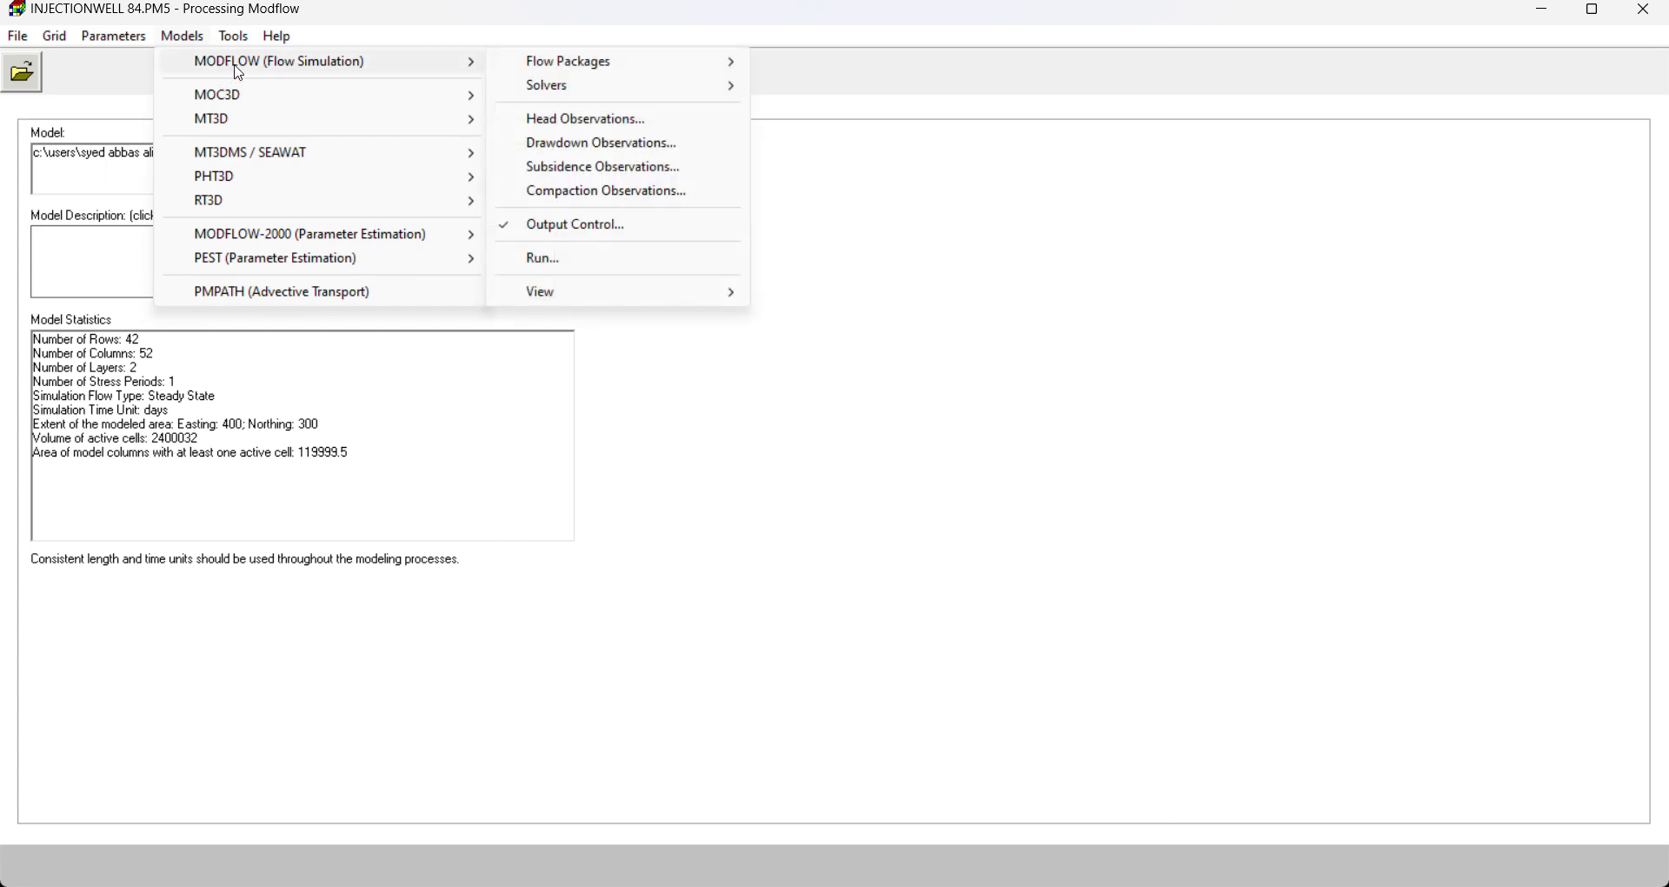
{"action": "mouse_move", "coordinate": [552, 66]}
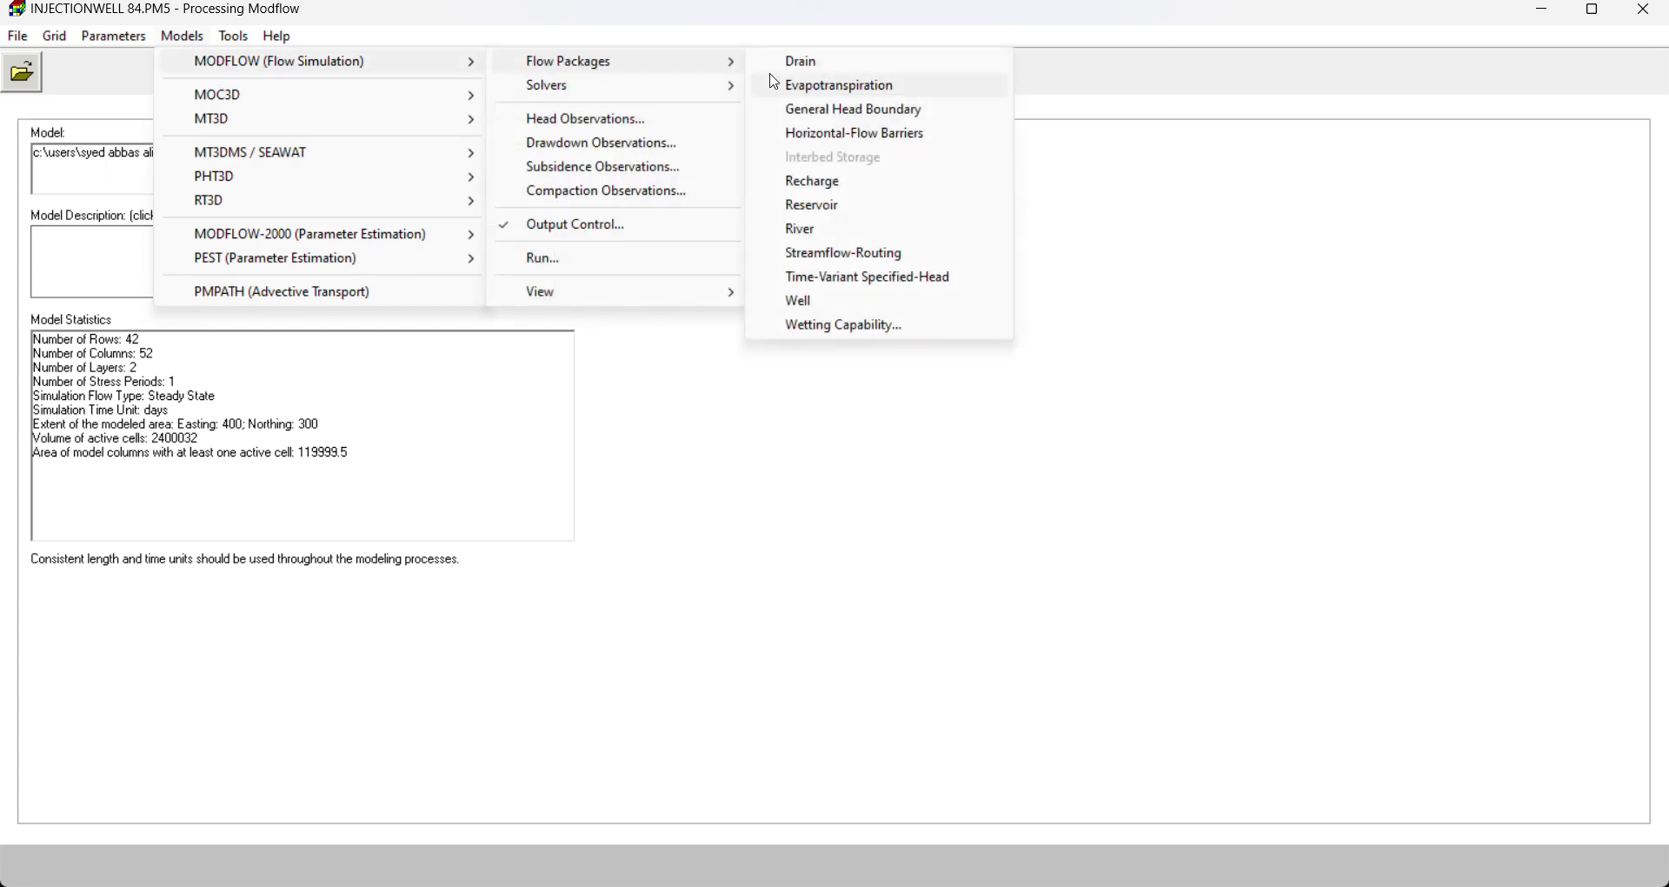
{"action": "left_click", "coordinate": [827, 310]}
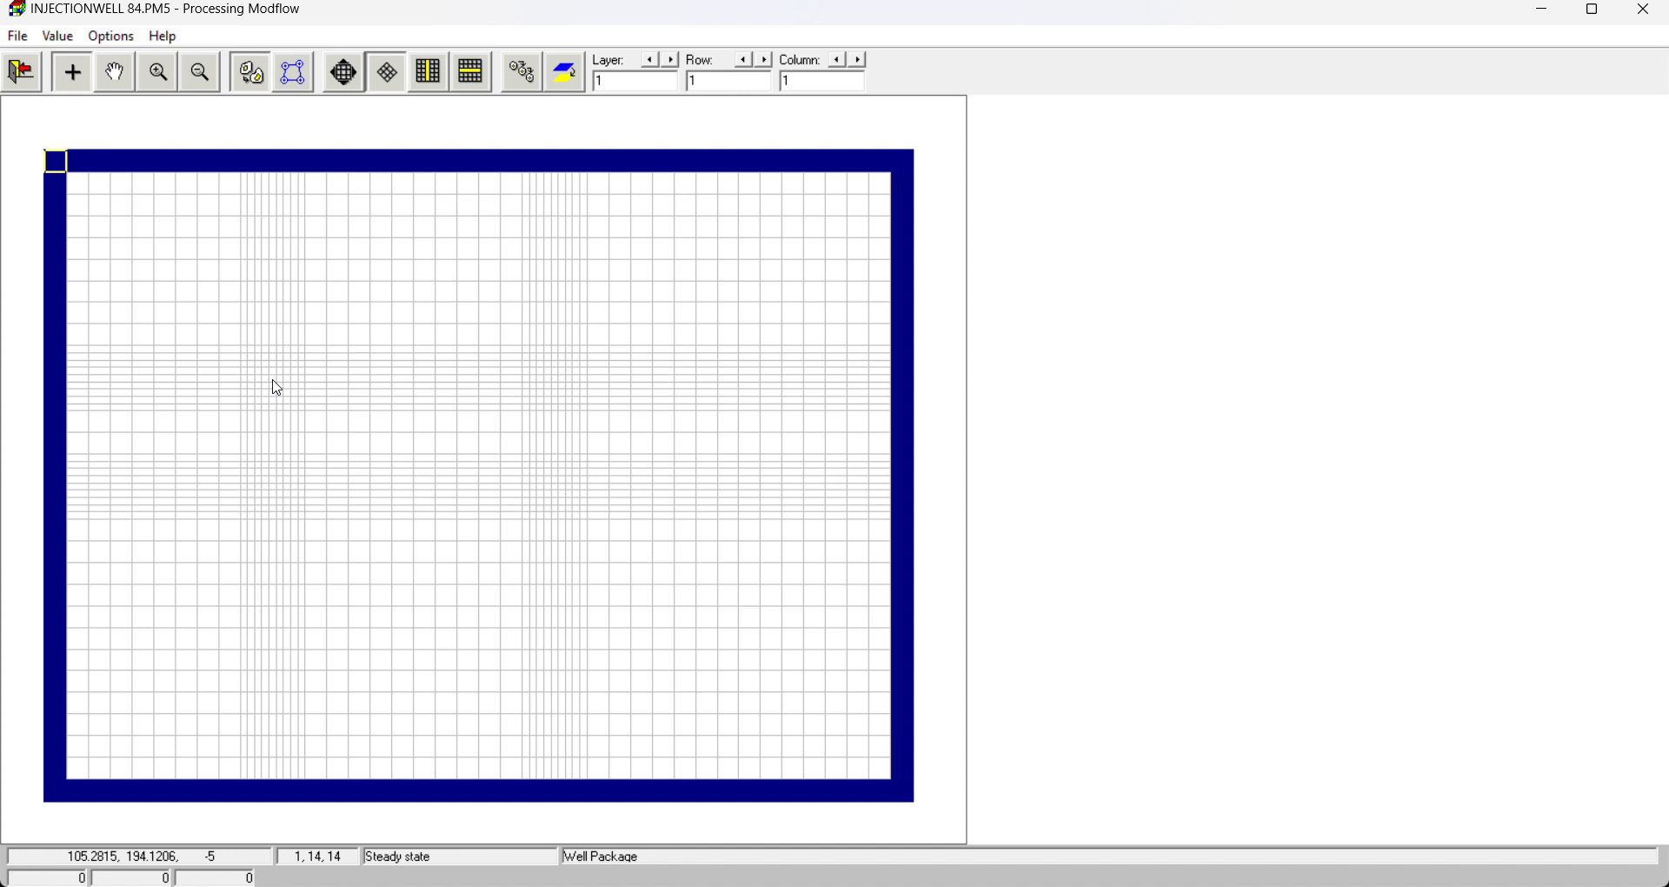
{"action": "left_click", "coordinate": [273, 380]}
{"action": "right_click", "coordinate": [274, 383]}
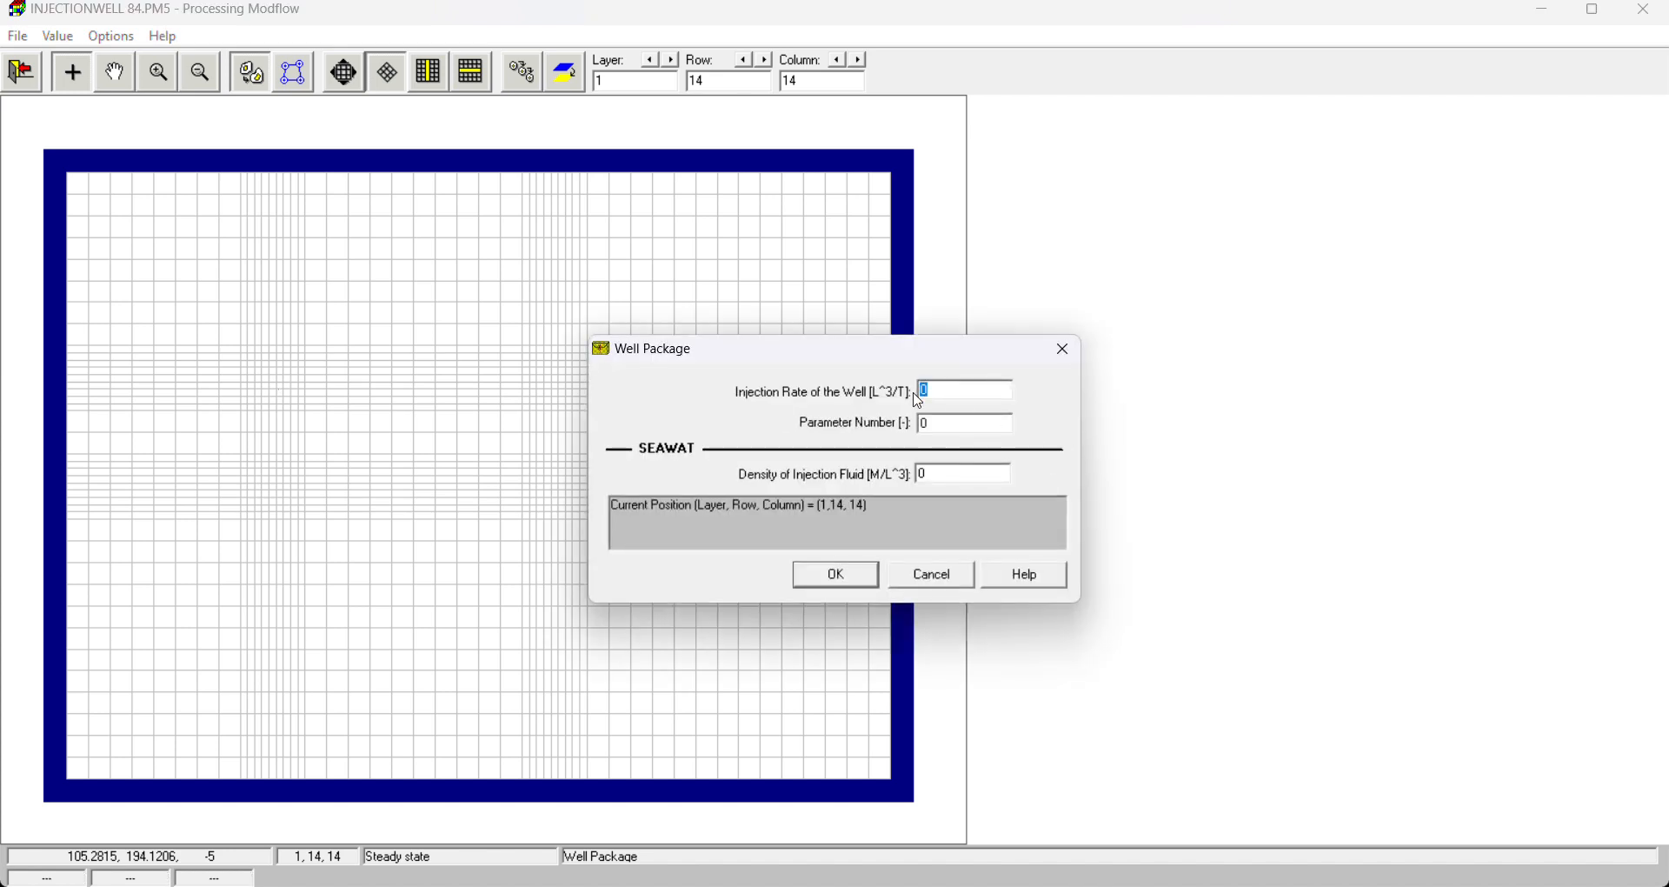
{"action": "type", "text": "25"}
{"action": "left_click", "coordinate": [836, 577]}
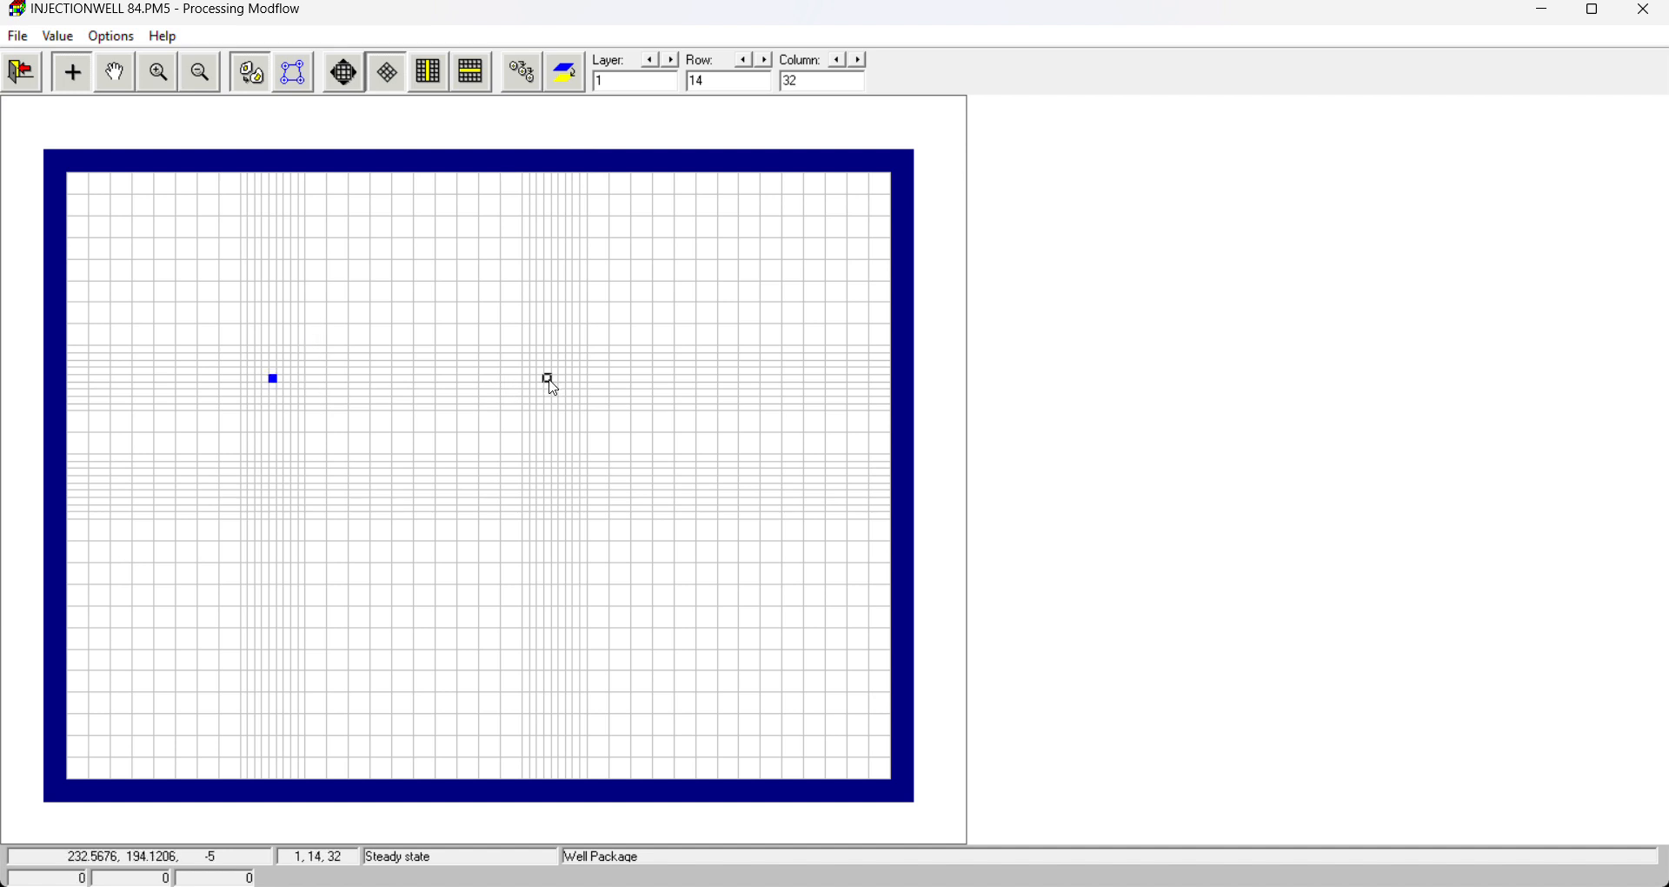
Step: Add a second injection well with a rate of 25 at layer 1, row 14, column 32
{"action": "left_click", "coordinate": [550, 380]}
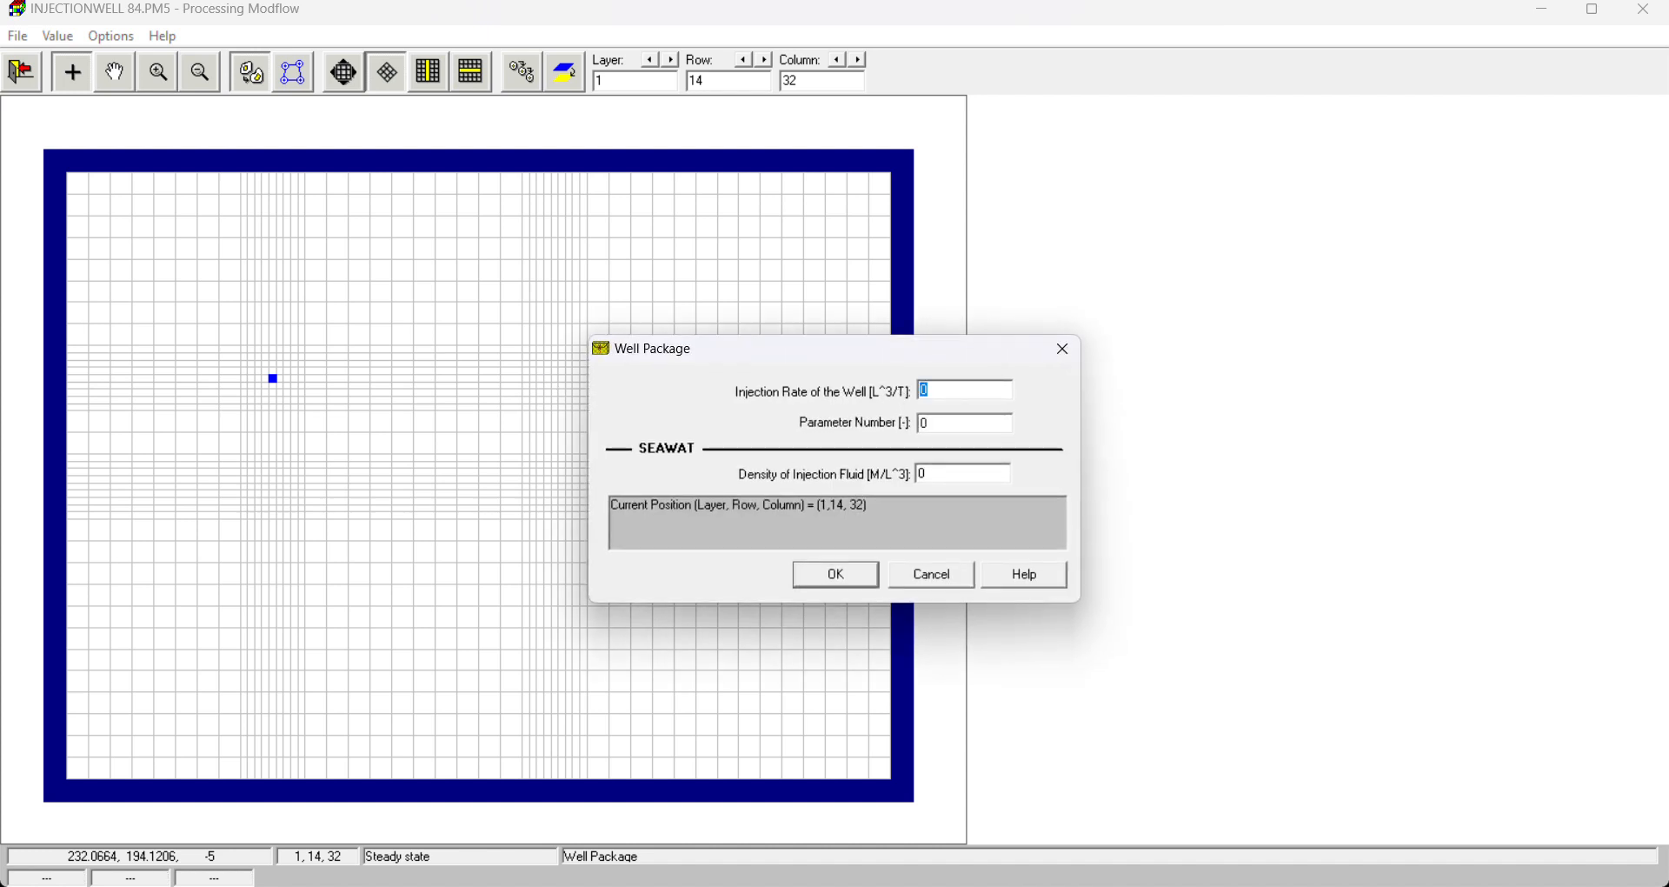
{"action": "type", "text": "25"}
{"action": "left_click", "coordinate": [839, 576]}
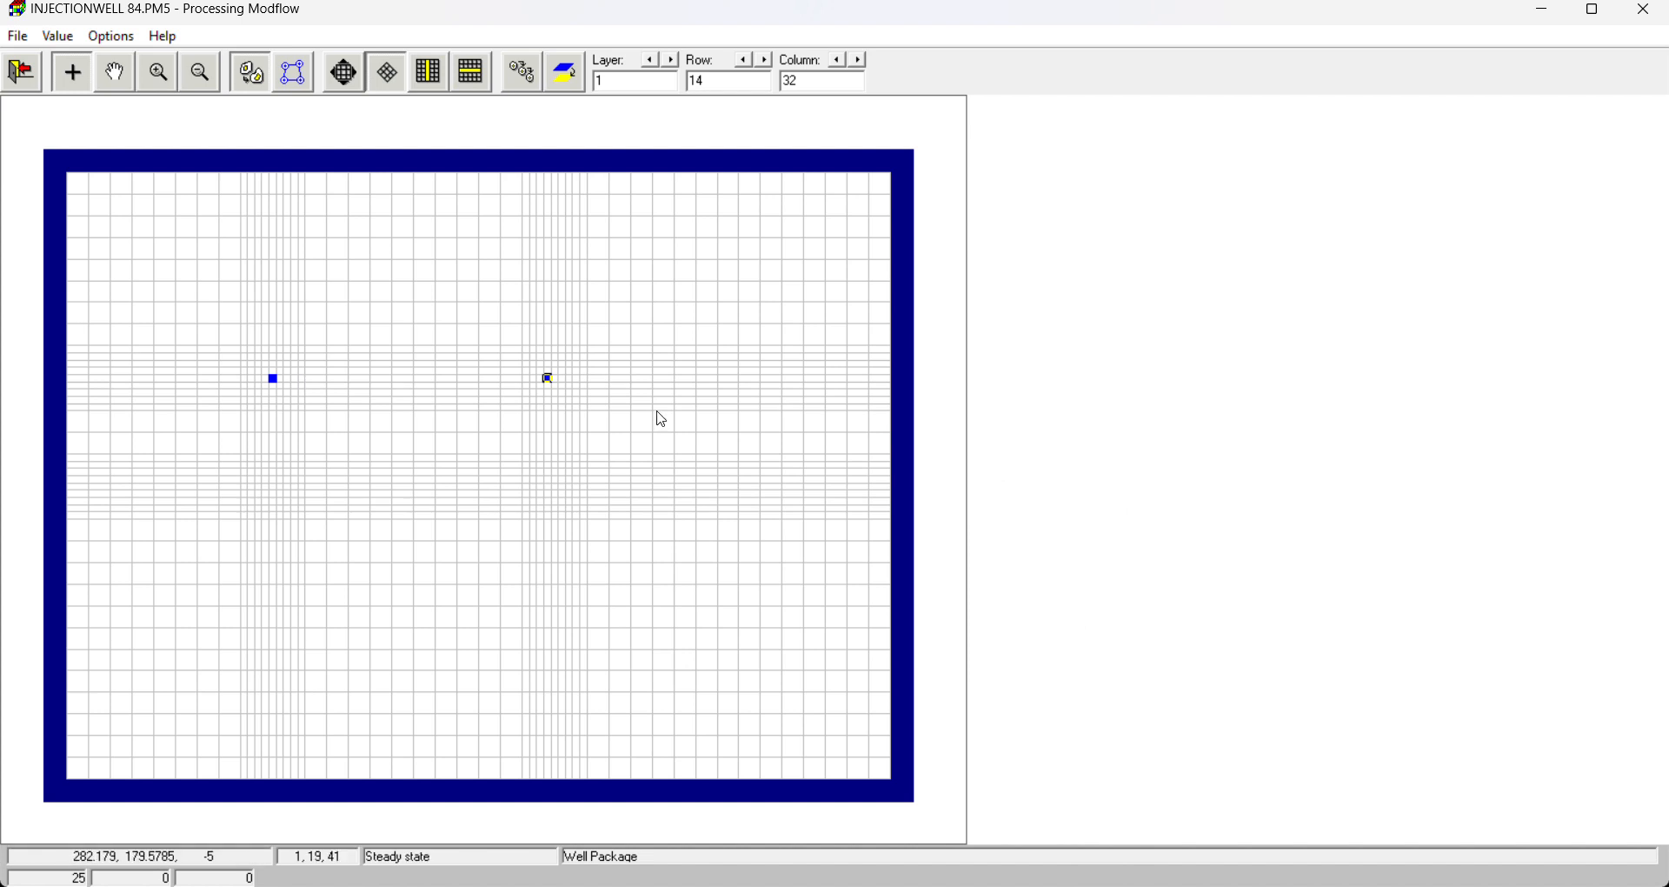
Step: Add a pumping well with a rate of -50 at layer 2, row 25, column 22, and leave the editor saving the wells
{"action": "left_click", "coordinate": [672, 60]}
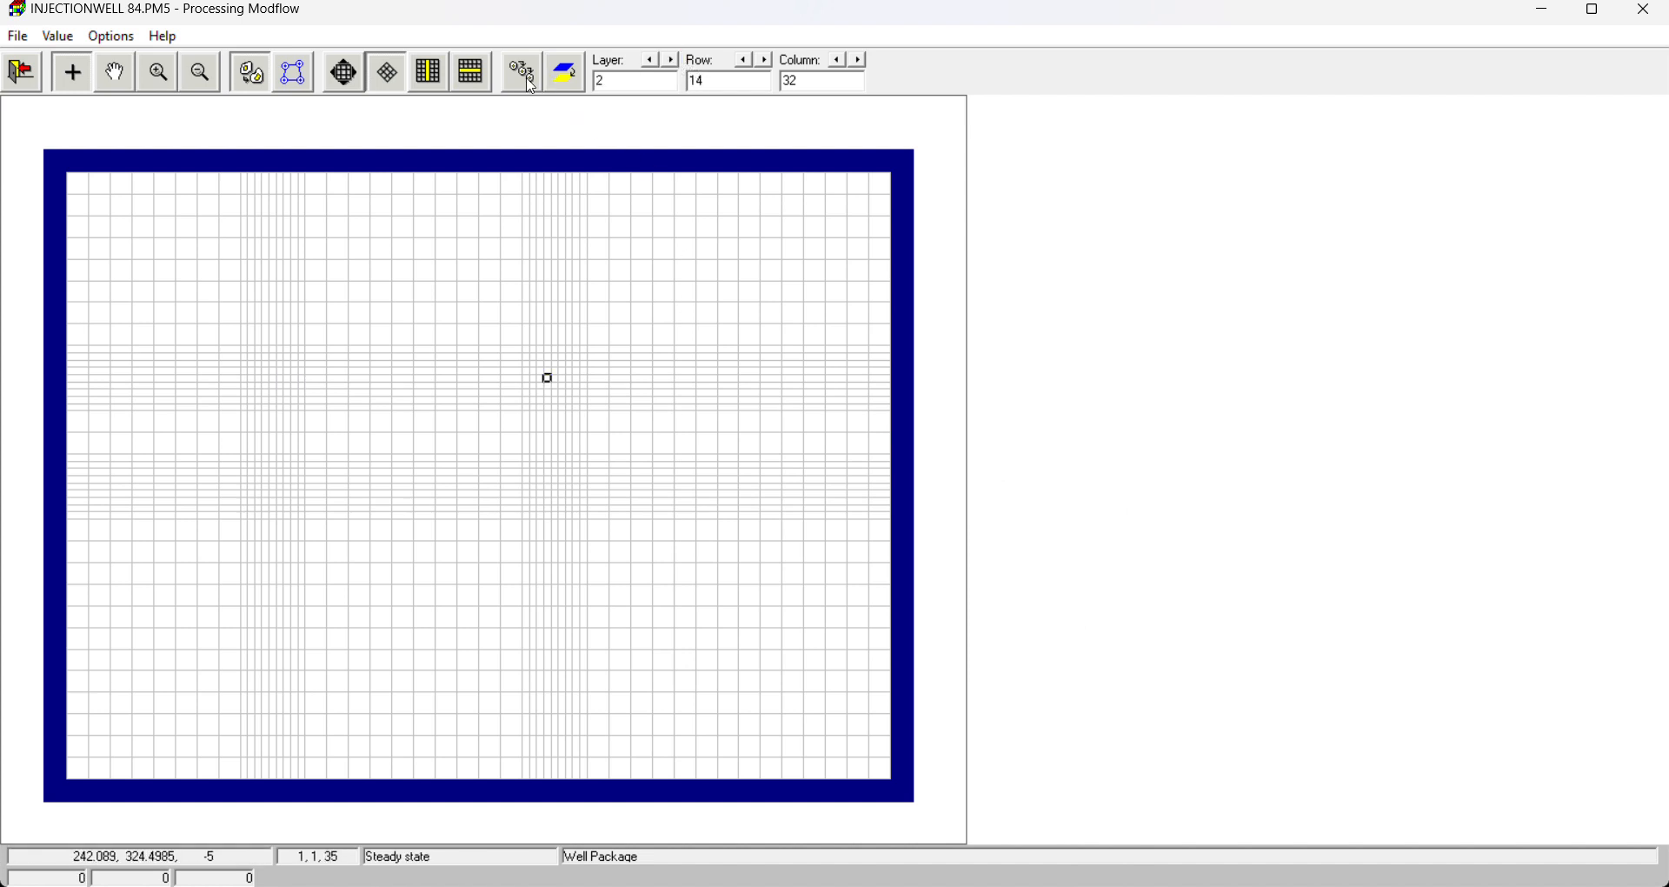
{"action": "left_click", "coordinate": [384, 495]}
{"action": "right_click", "coordinate": [383, 496]}
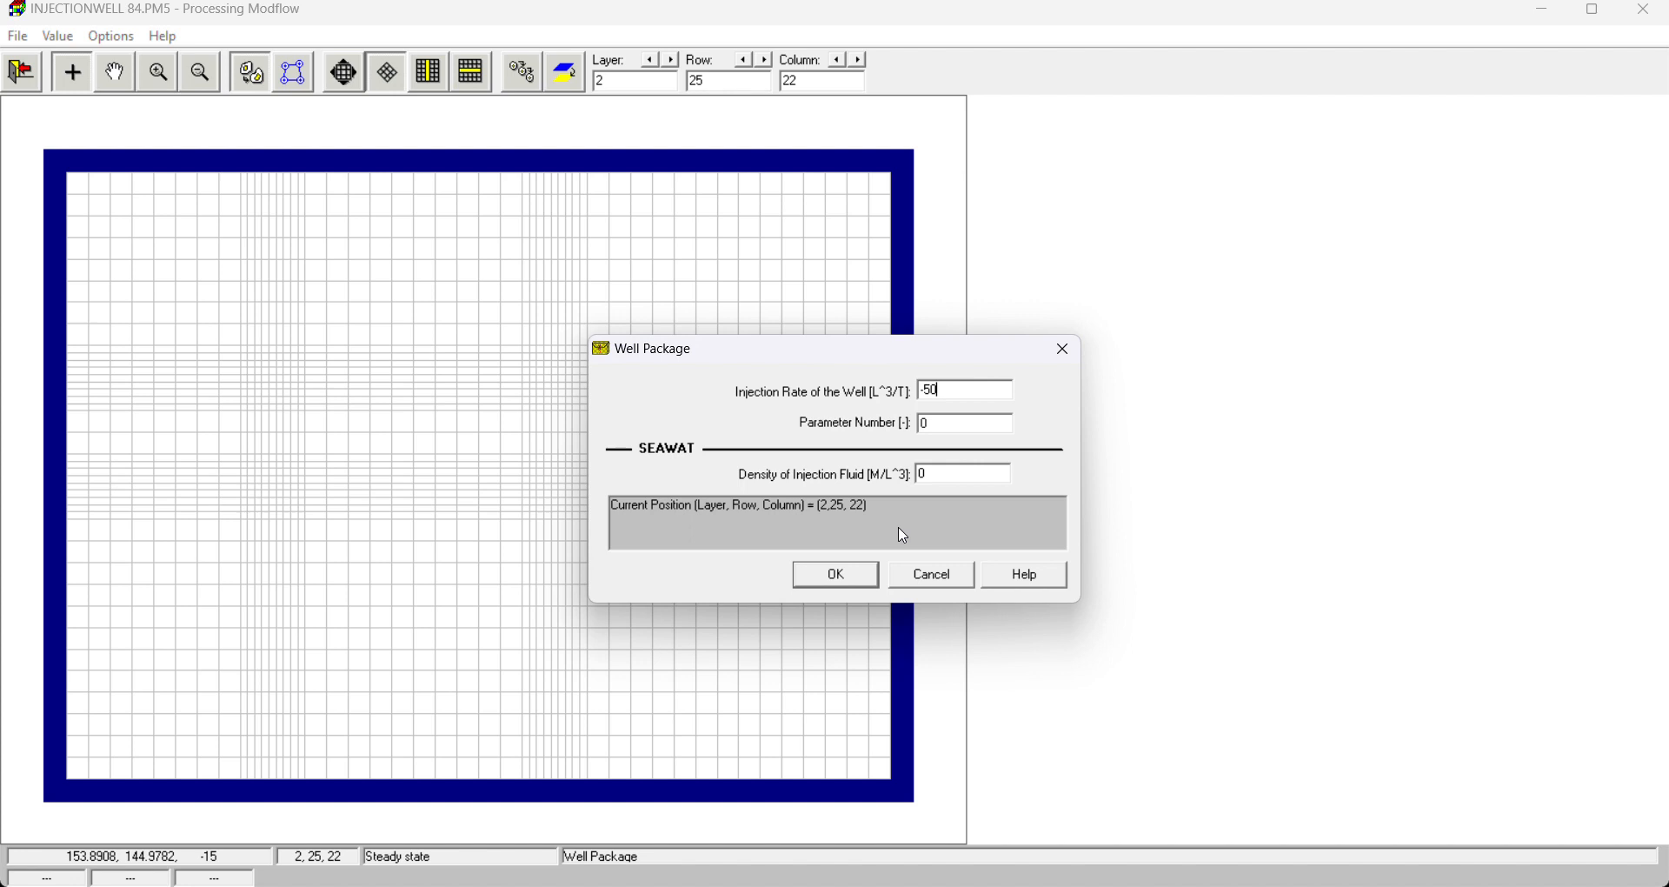
{"action": "left_click", "coordinate": [848, 577]}
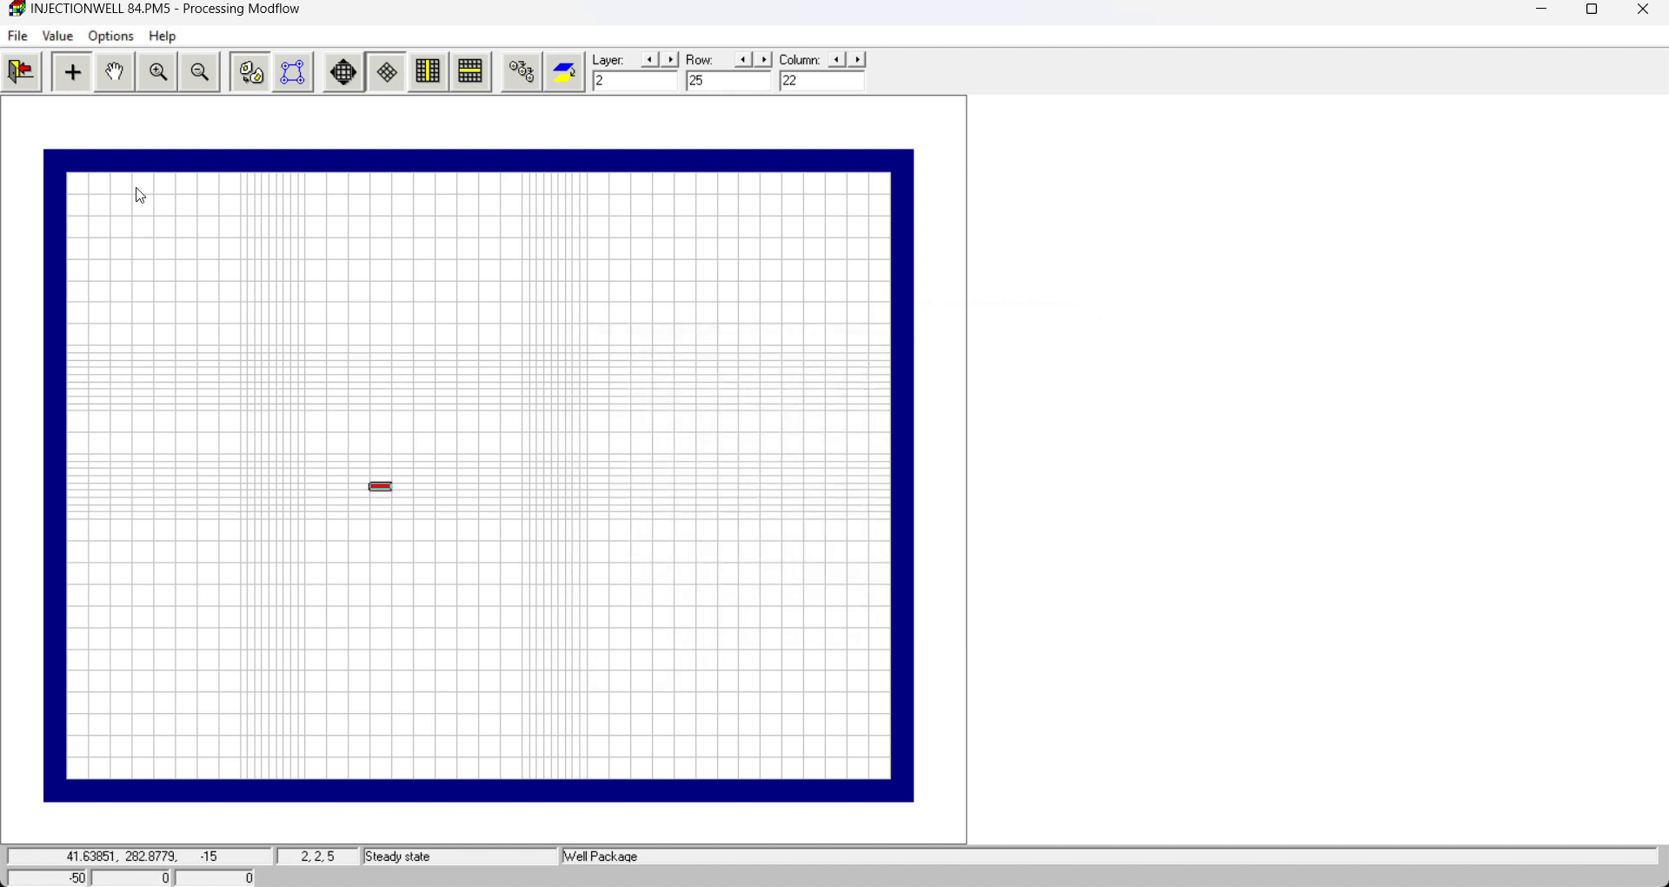
{"action": "left_click", "coordinate": [22, 72]}
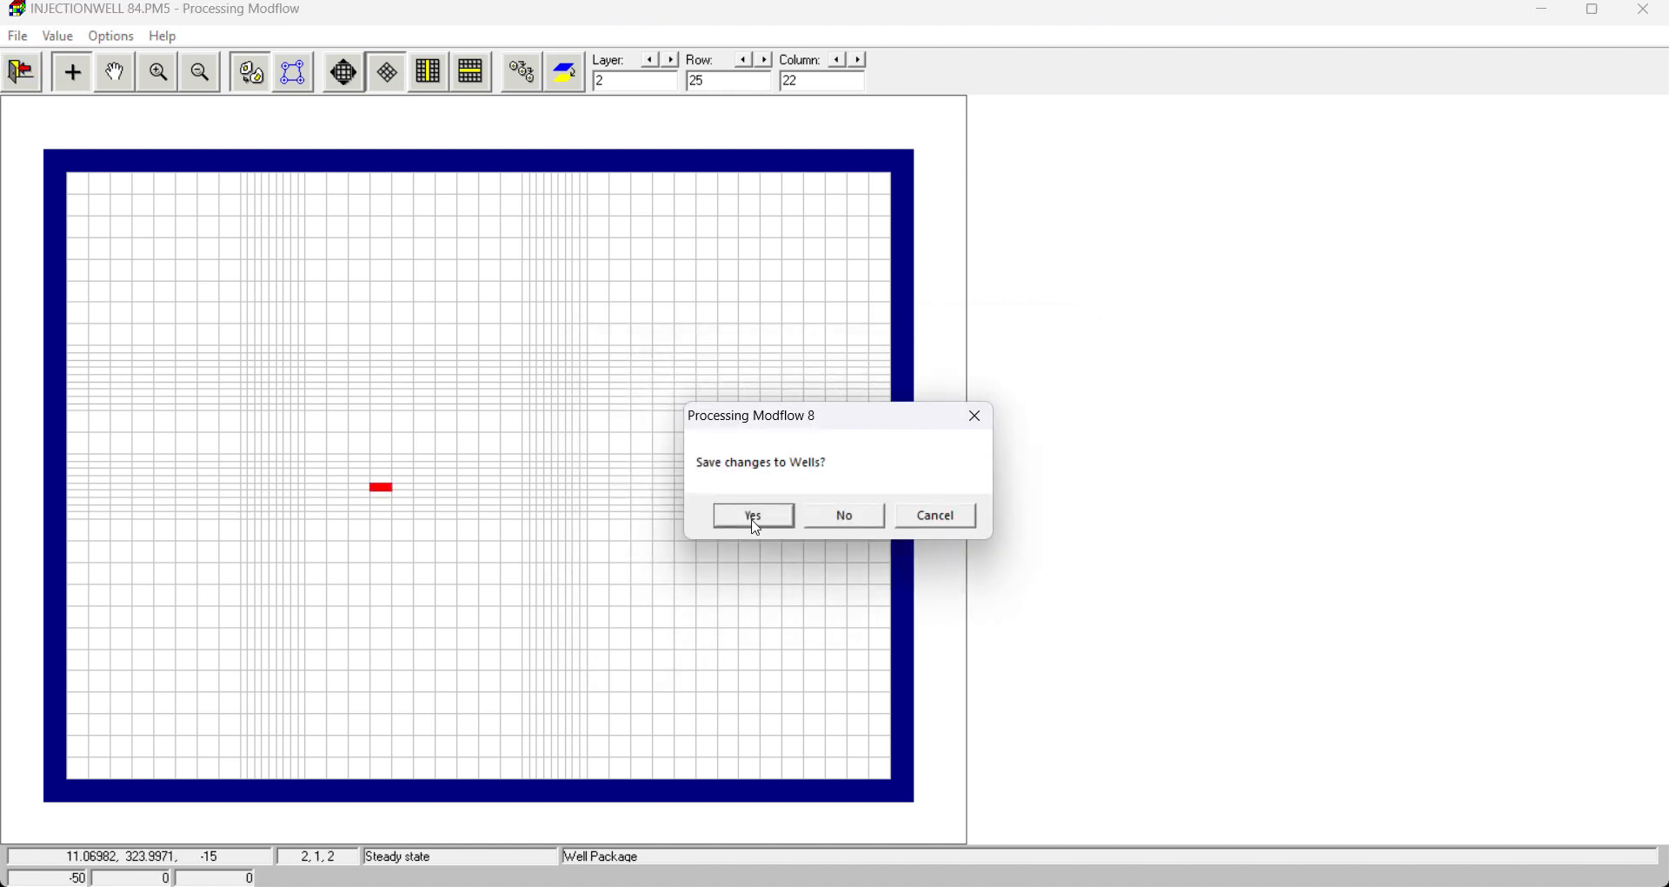
{"action": "left_click", "coordinate": [755, 519]}
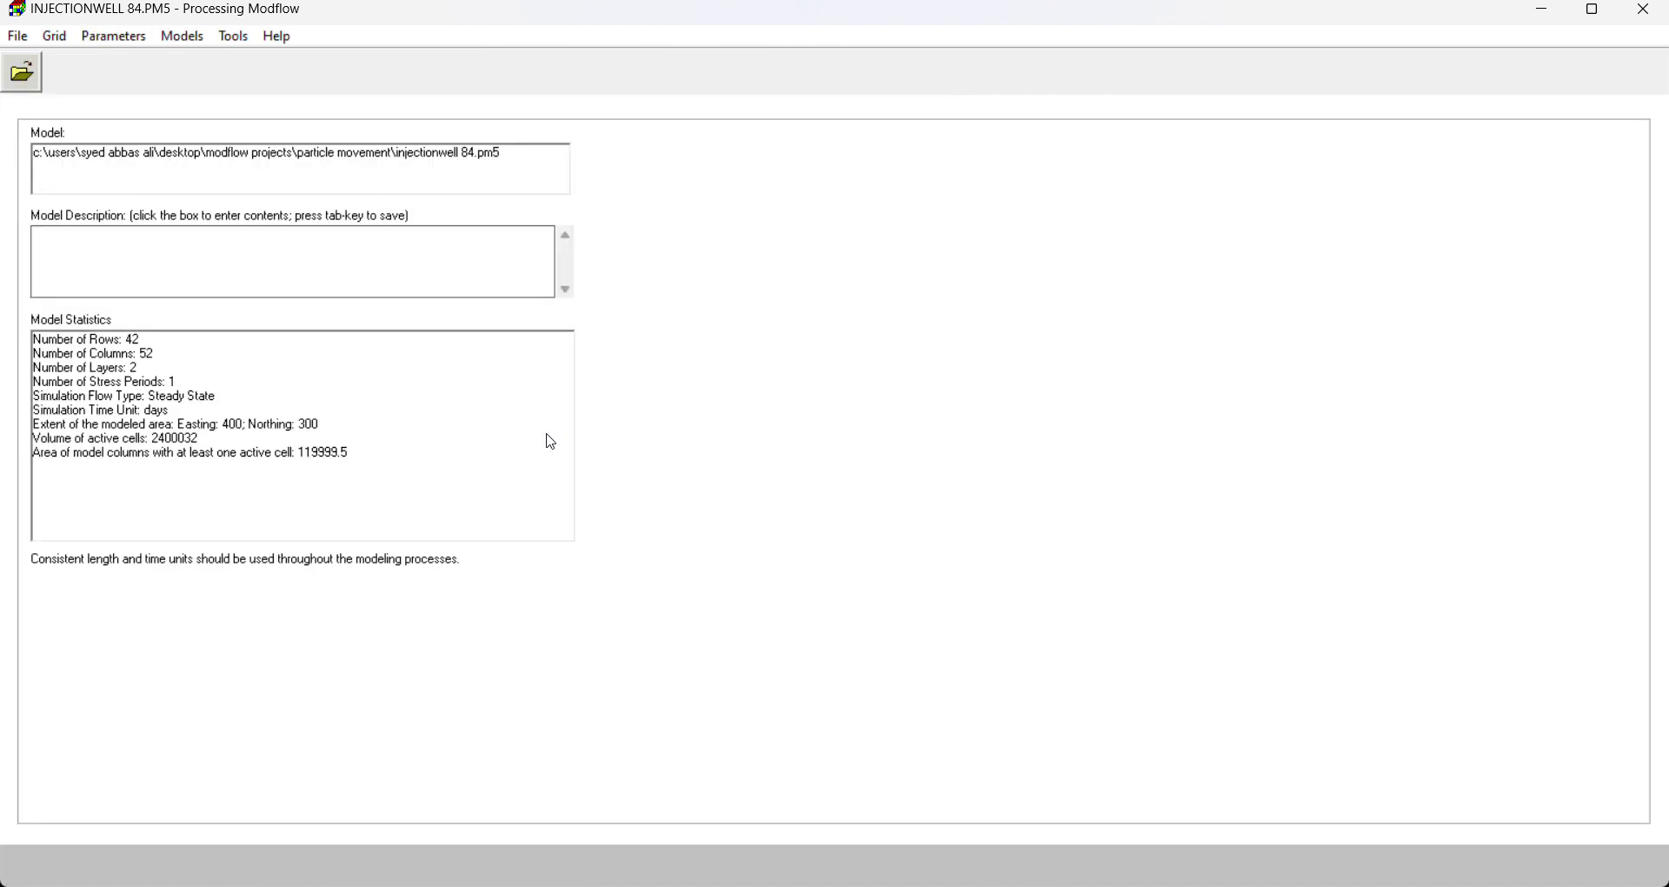
Step: Reset the recharge flux to 0.00001, applied to the highest active cell, and leave the Recharge package saving the changes
{"action": "left_click", "coordinate": [198, 37]}
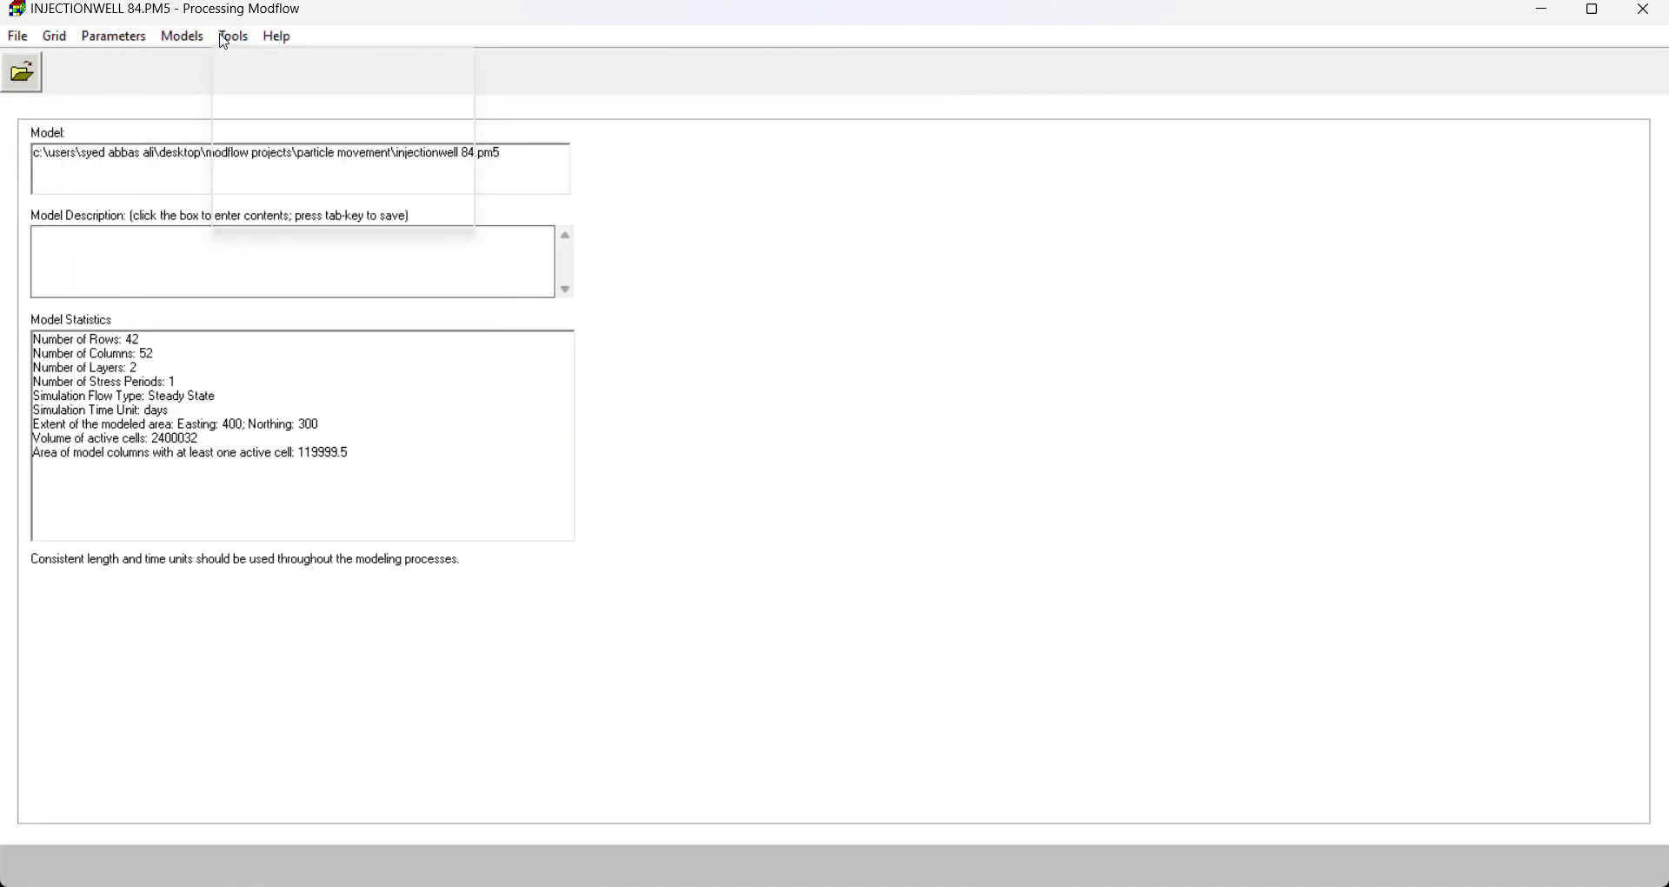
{"action": "left_click", "coordinate": [234, 38]}
{"action": "left_click", "coordinate": [182, 37]}
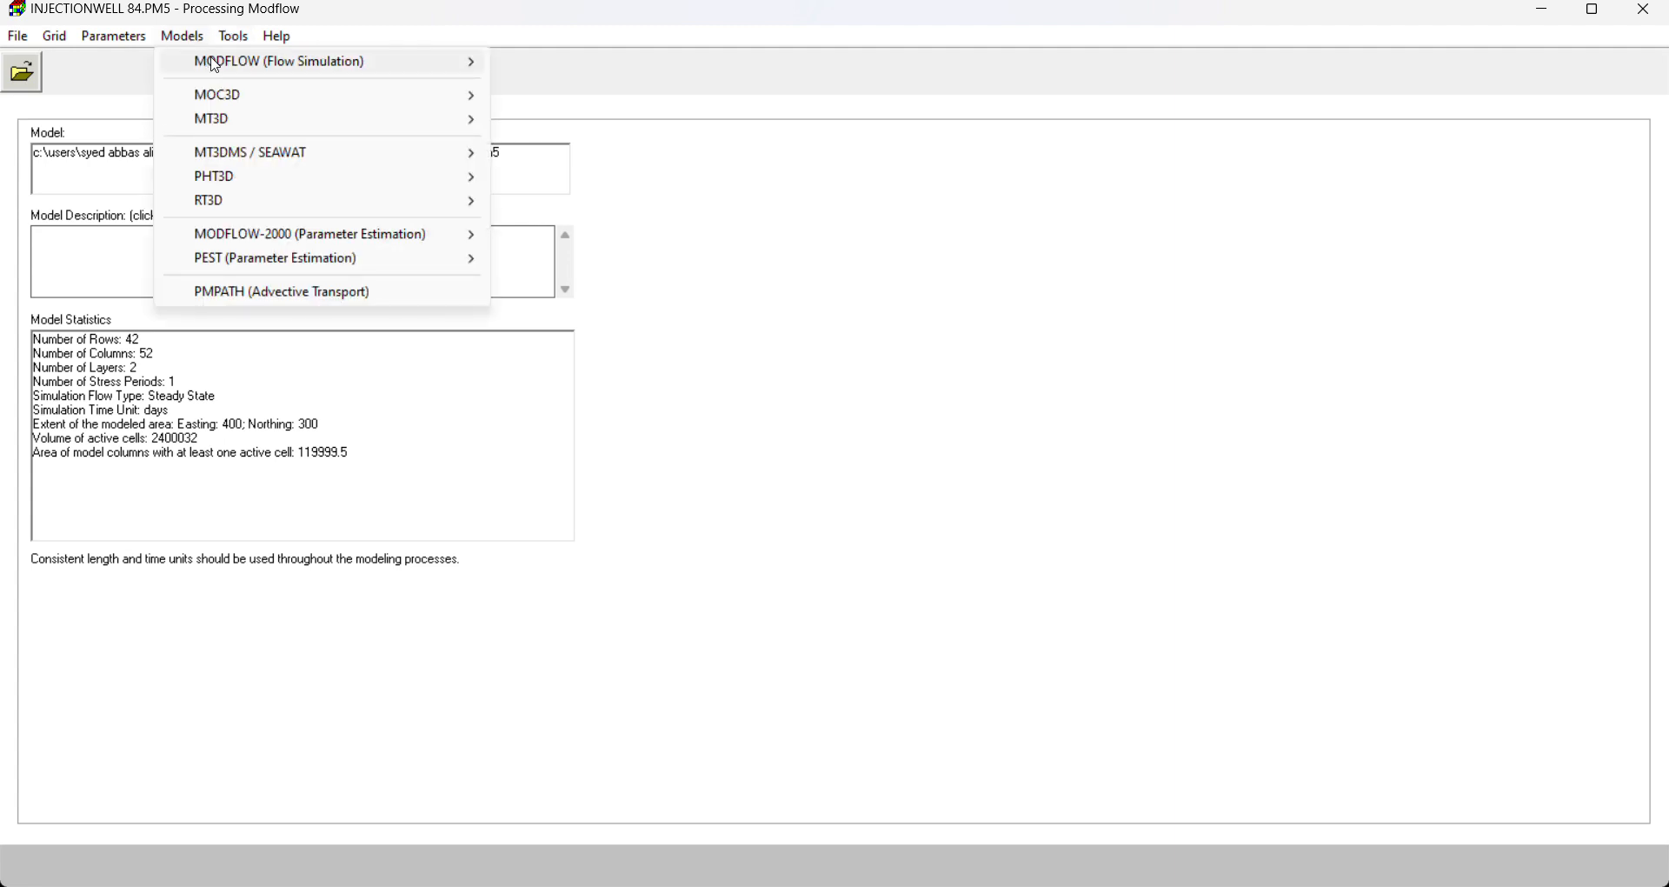
{"action": "mouse_move", "coordinate": [522, 70]}
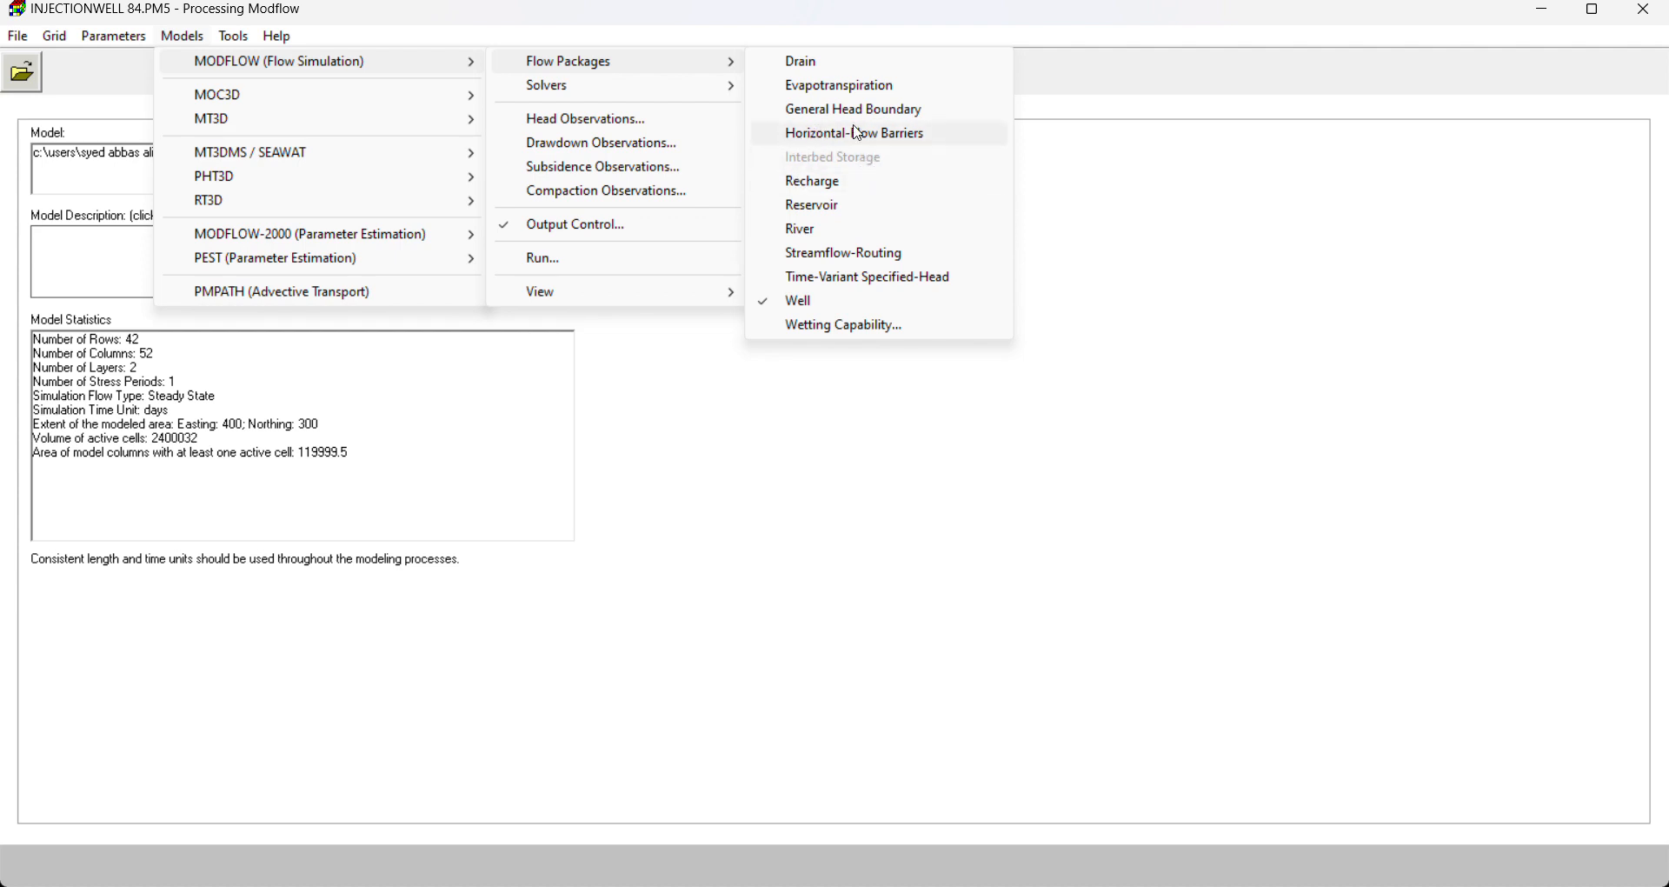
{"action": "left_click", "coordinate": [787, 186]}
{"action": "left_click", "coordinate": [63, 40]}
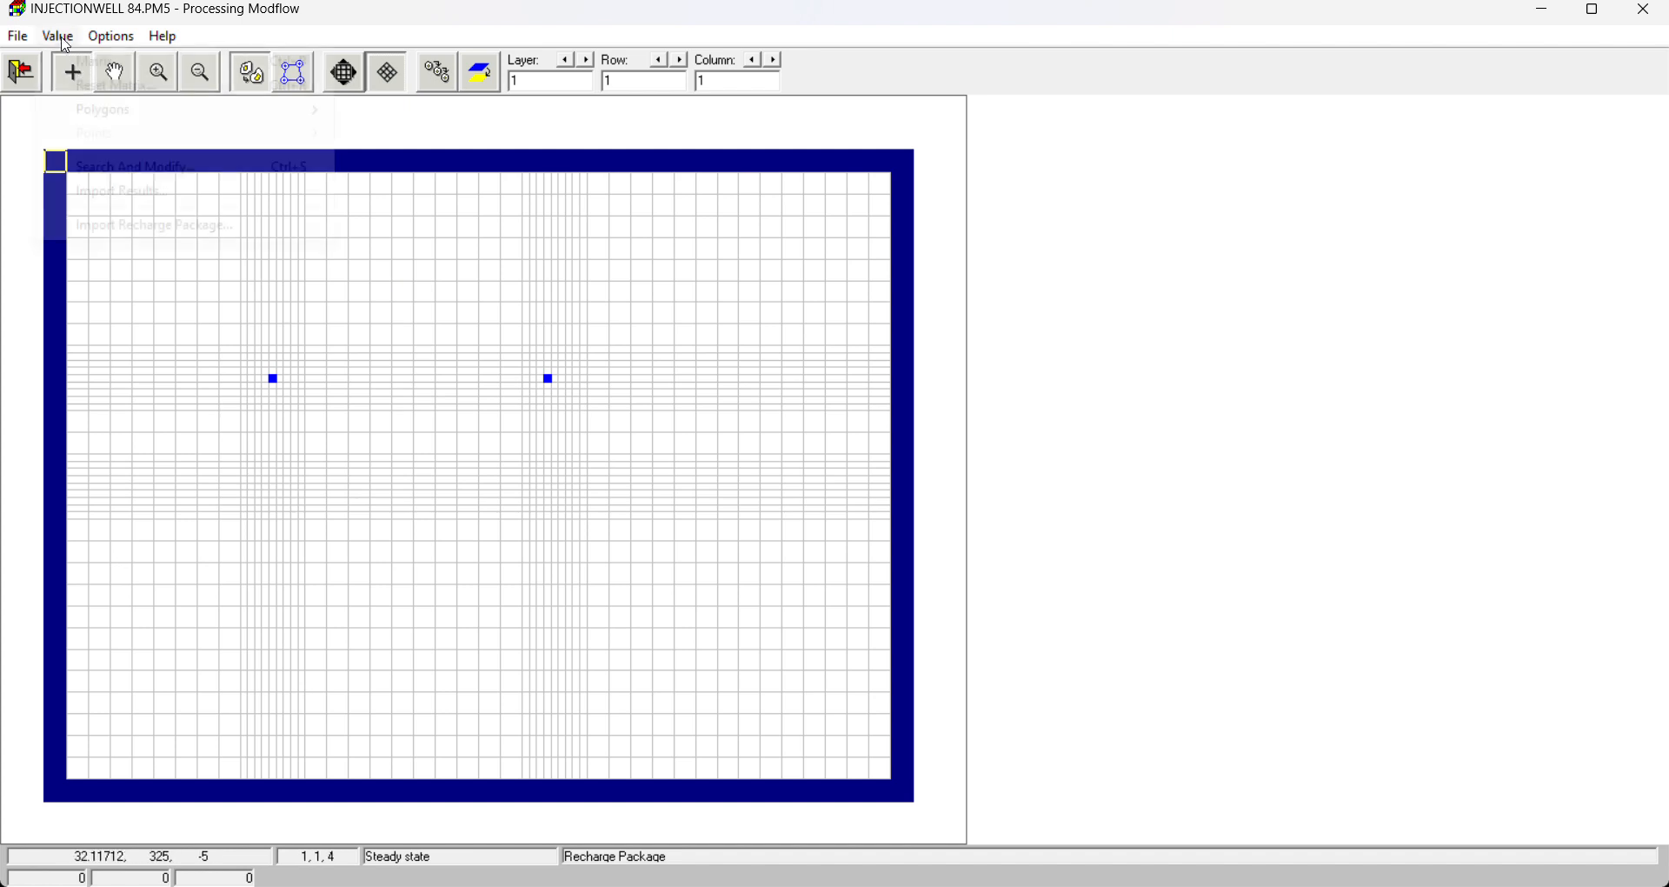
{"action": "left_click", "coordinate": [113, 84]}
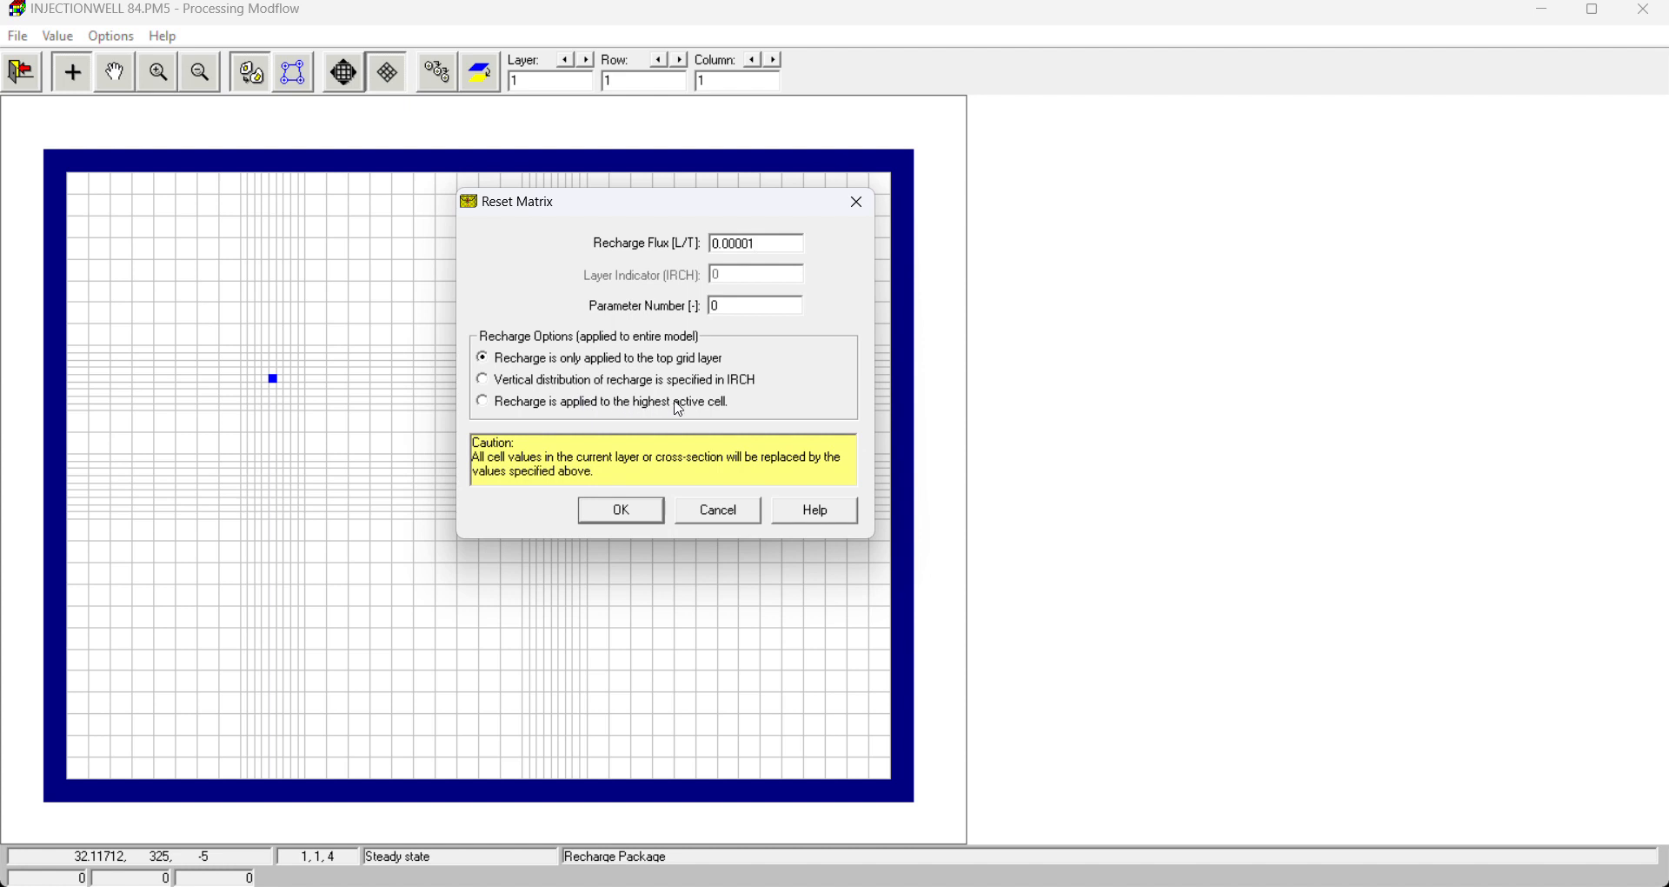
{"action": "left_click", "coordinate": [484, 404]}
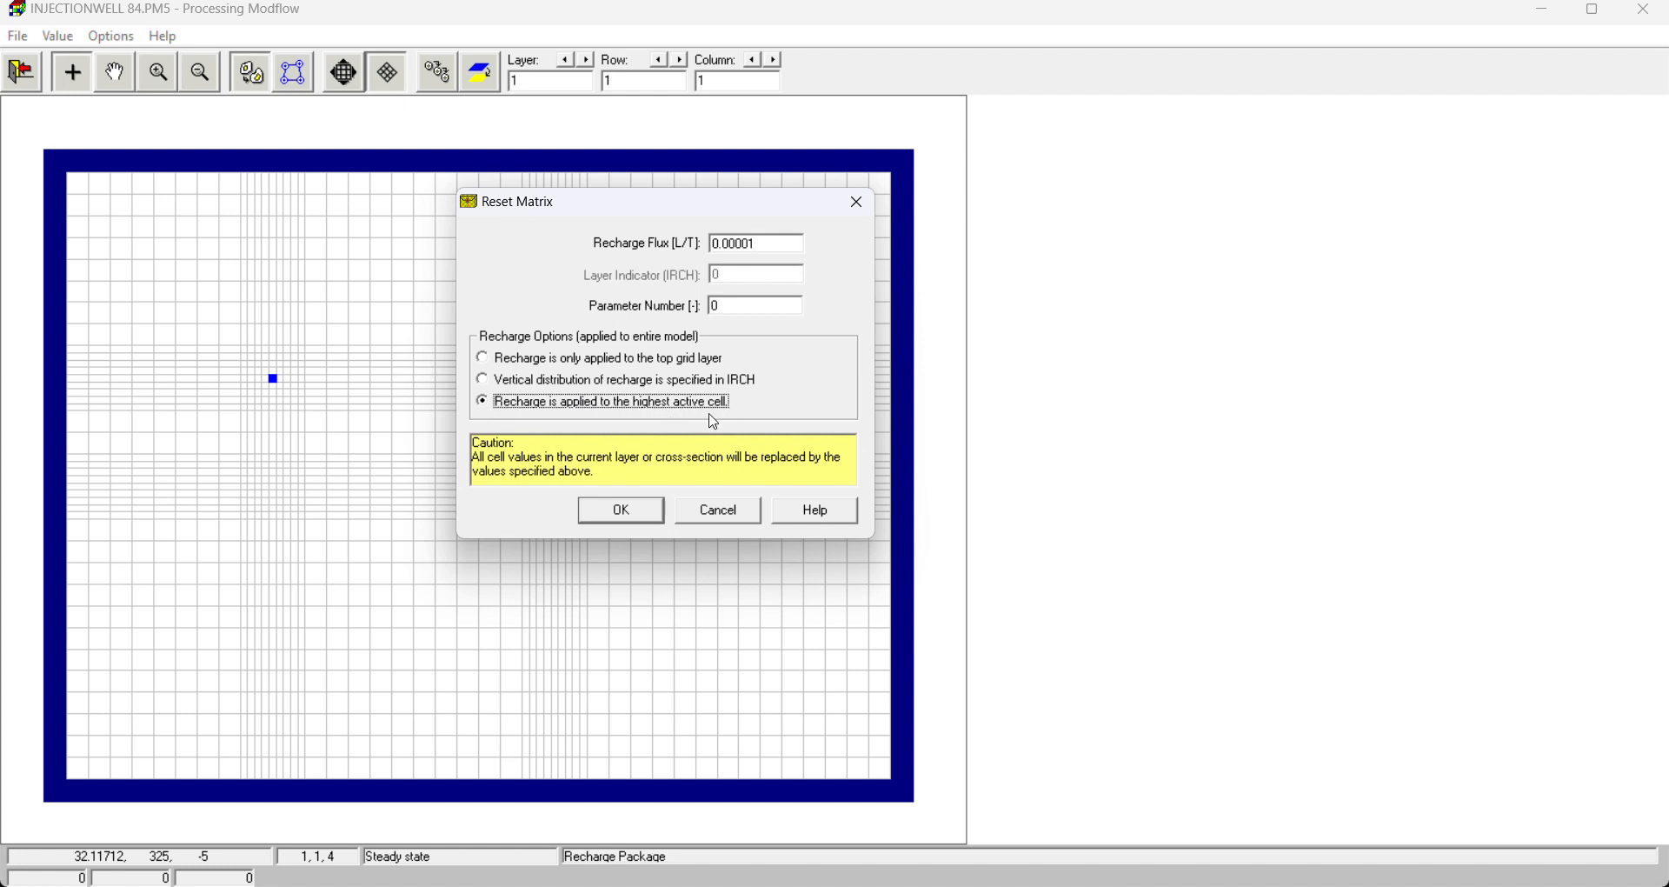
{"action": "left_click", "coordinate": [626, 516]}
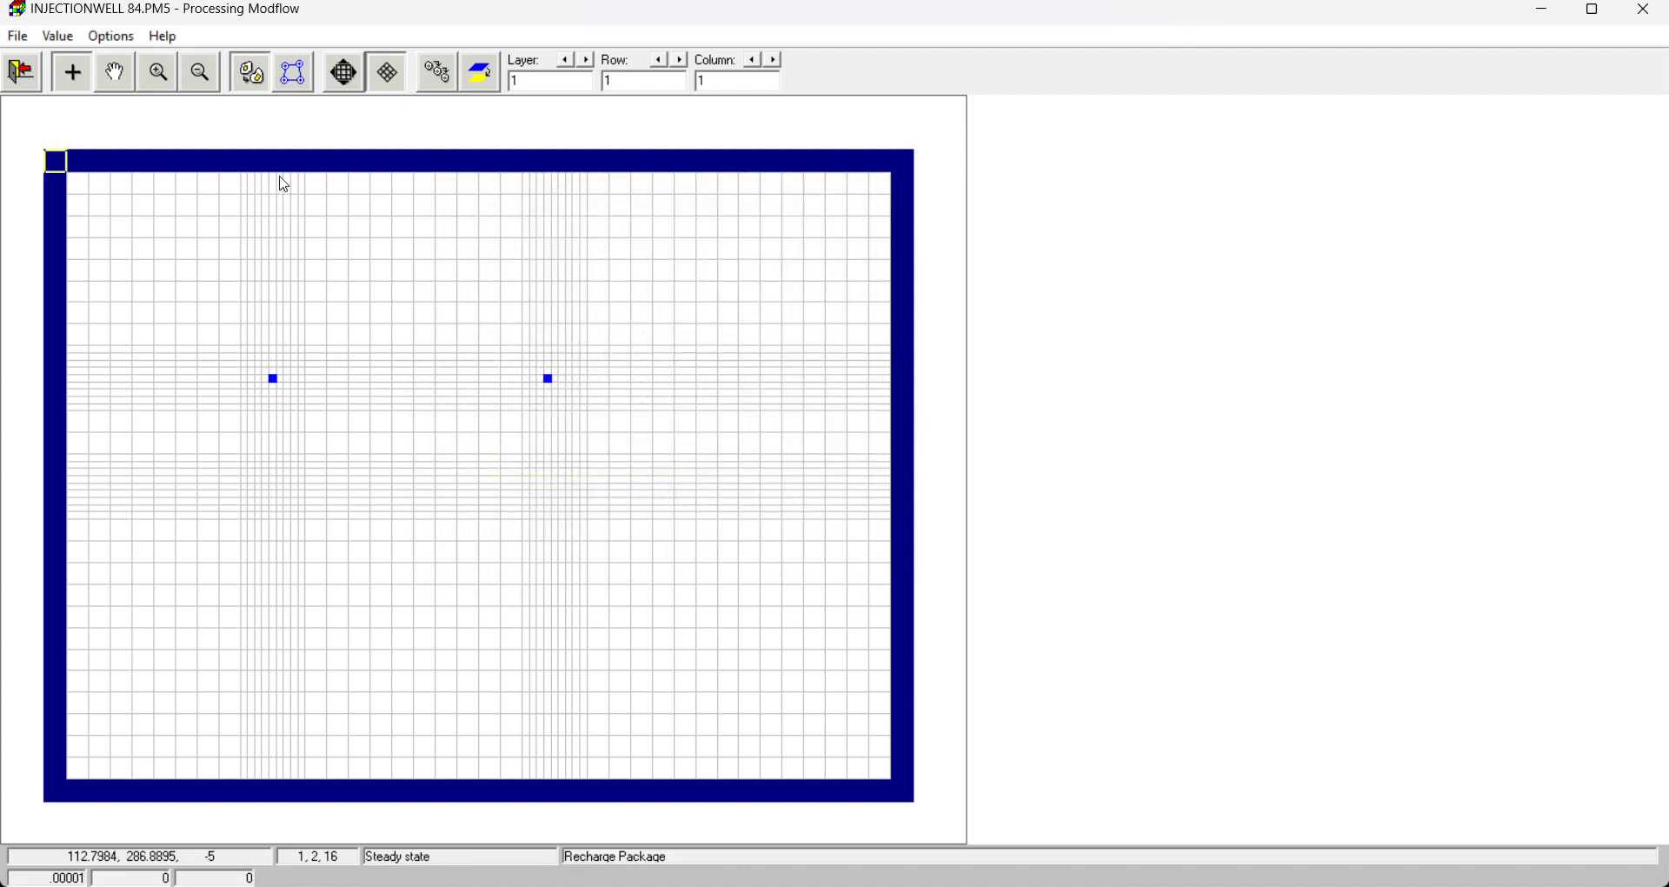
{"action": "left_click", "coordinate": [21, 72]}
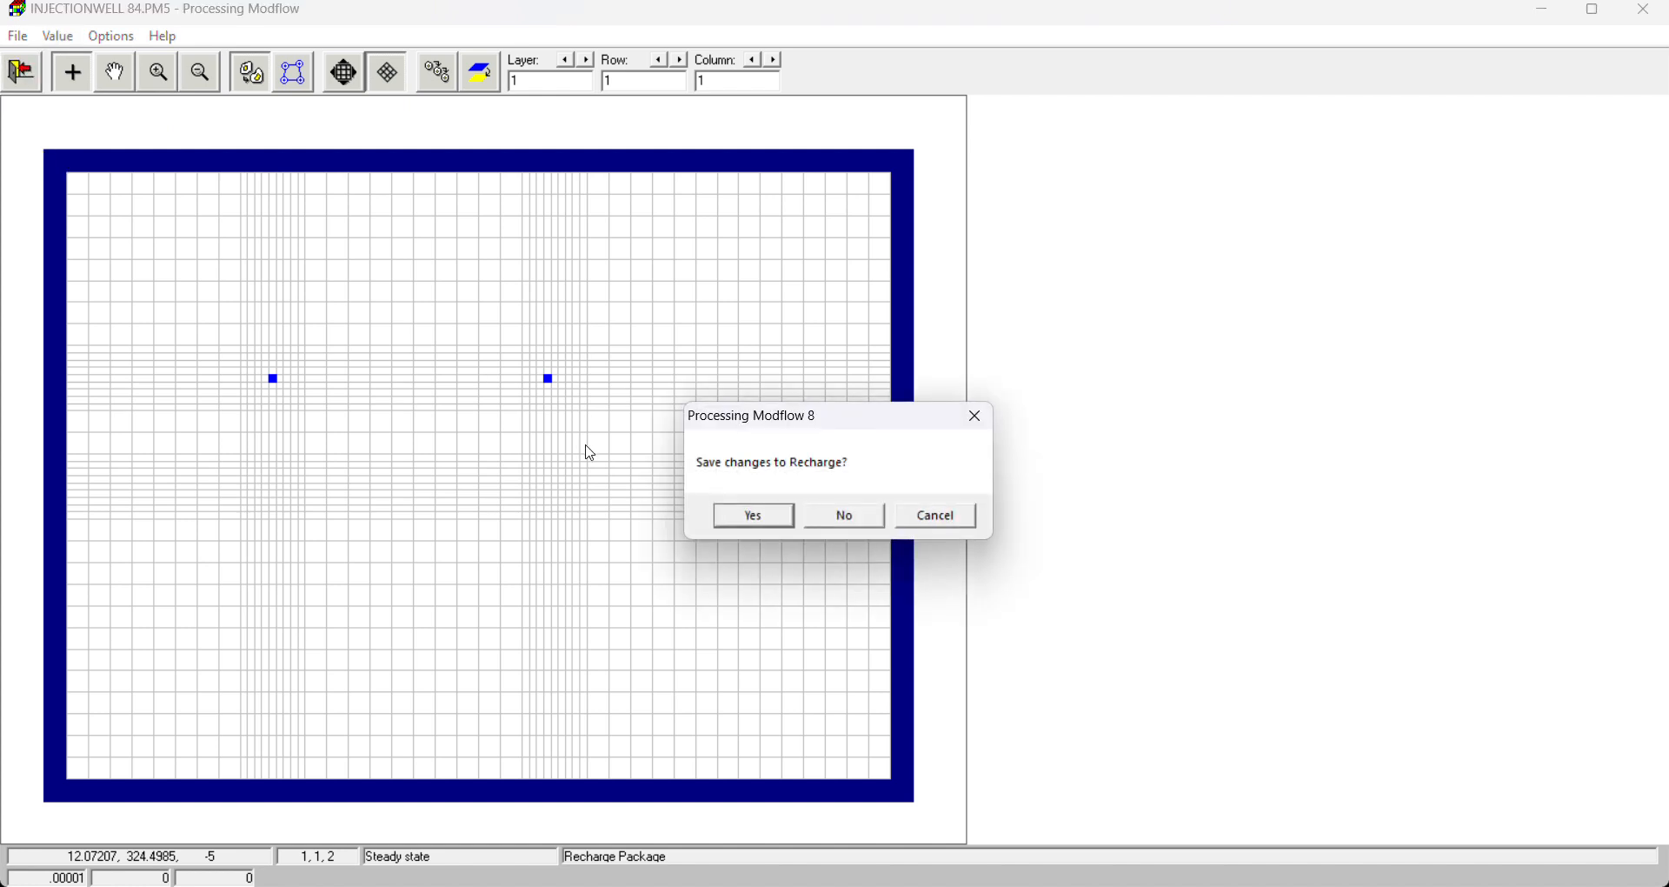
{"action": "left_click", "coordinate": [753, 518]}
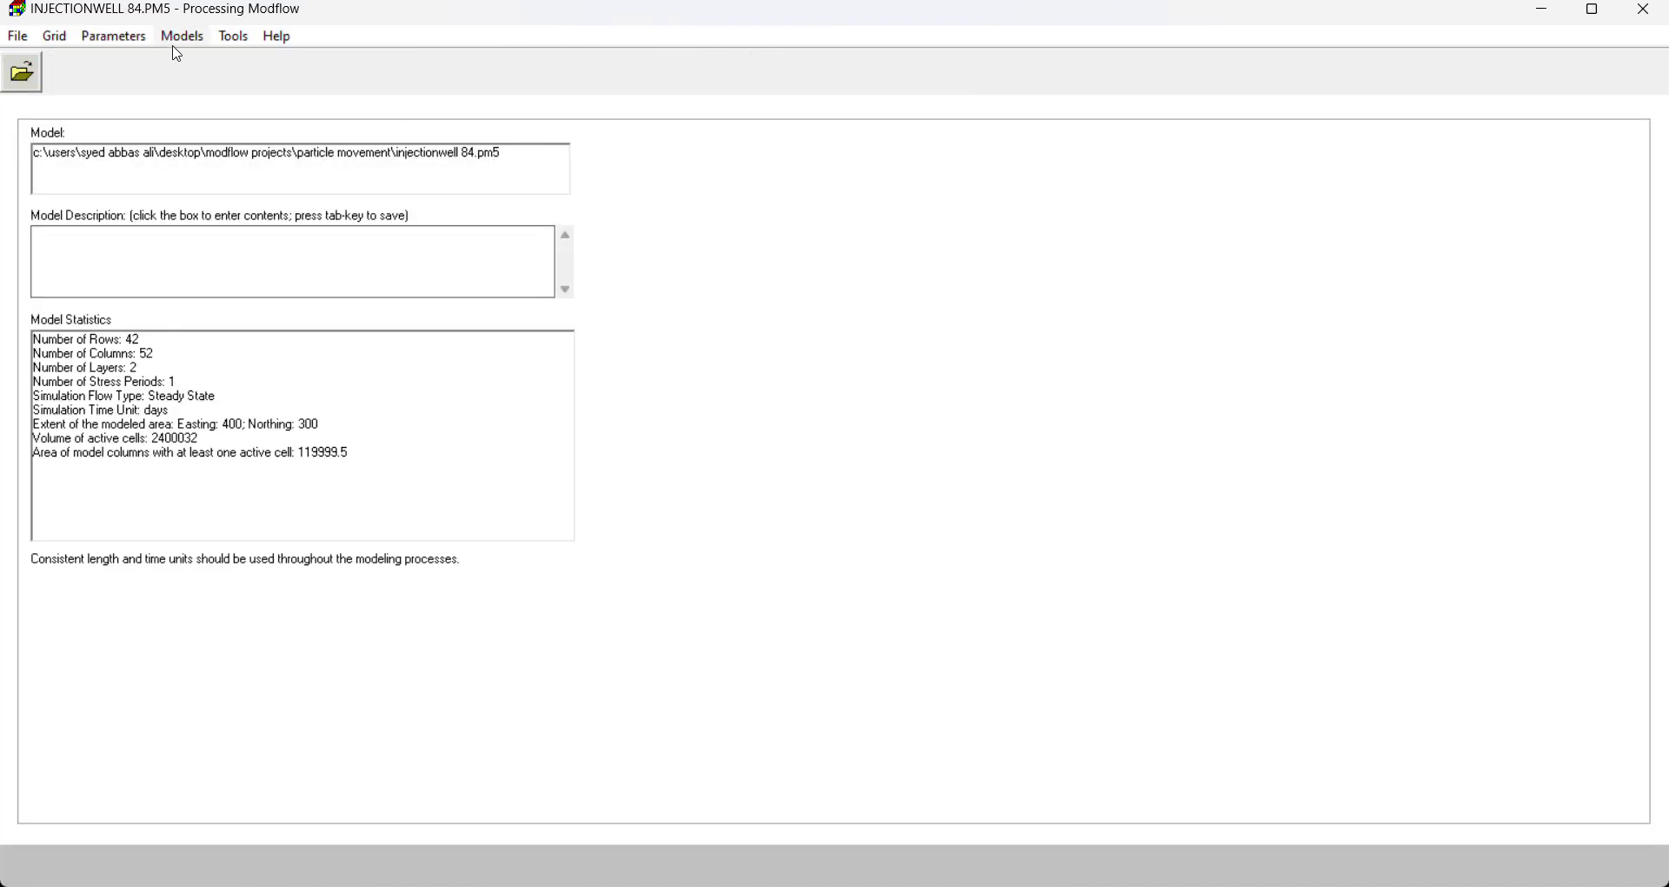
Step: Open the Horizontal-Flow Barriers package and place a direction 1 barrier with conductivity/thickness 0.000082 at layer 1, row 27, column 20
{"action": "left_click", "coordinate": [185, 37]}
{"action": "mouse_move", "coordinate": [348, 61]}
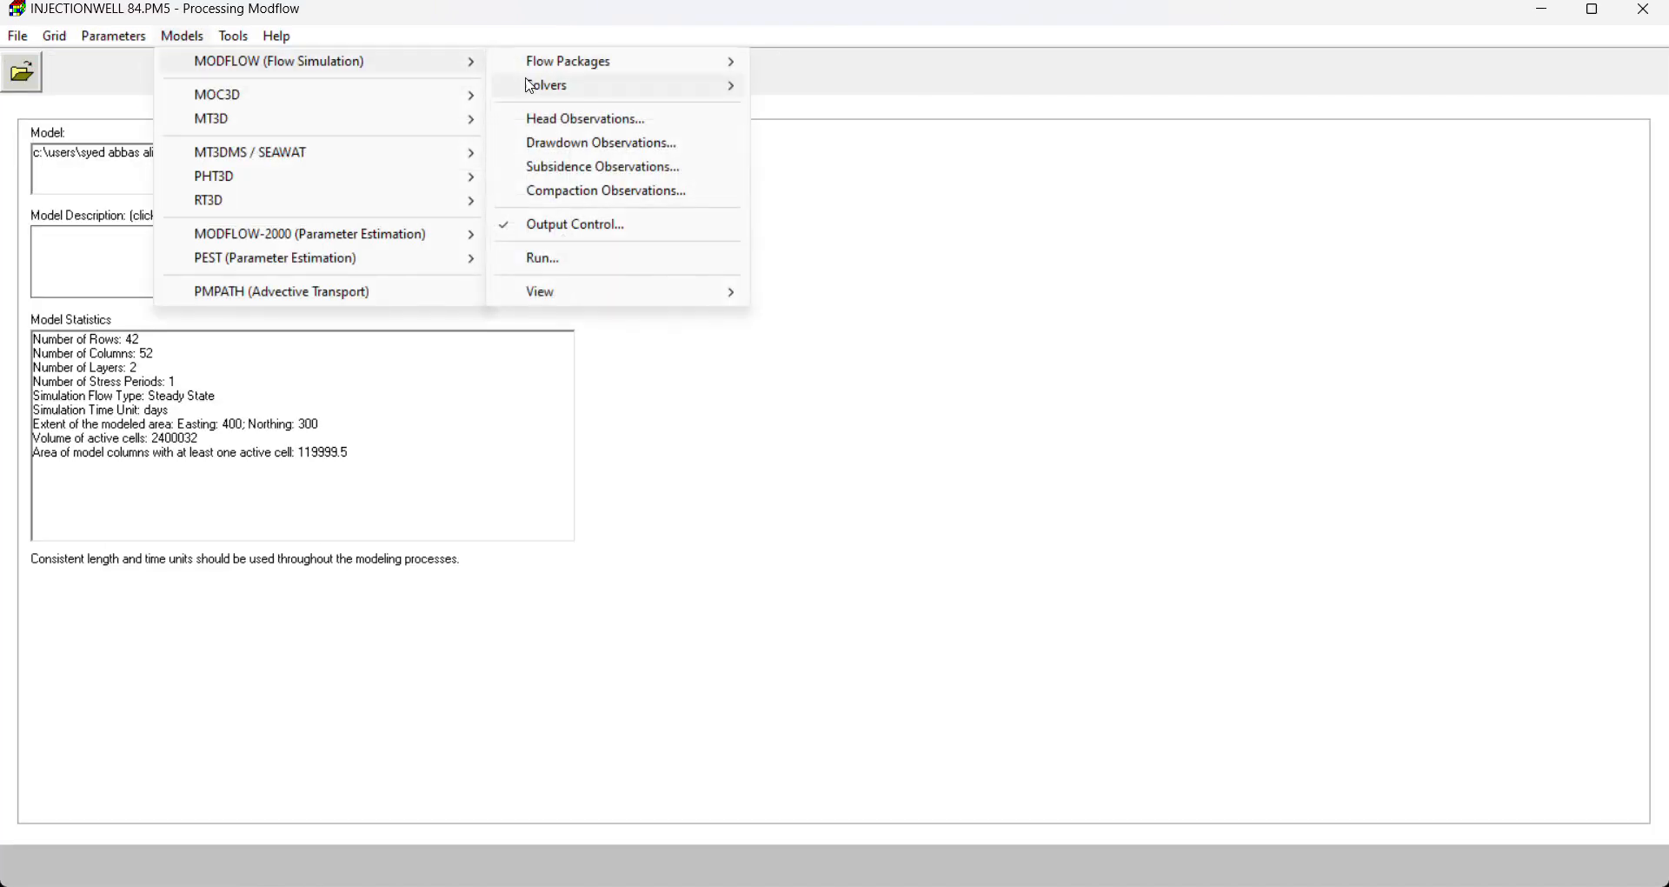
{"action": "mouse_move", "coordinate": [579, 75]}
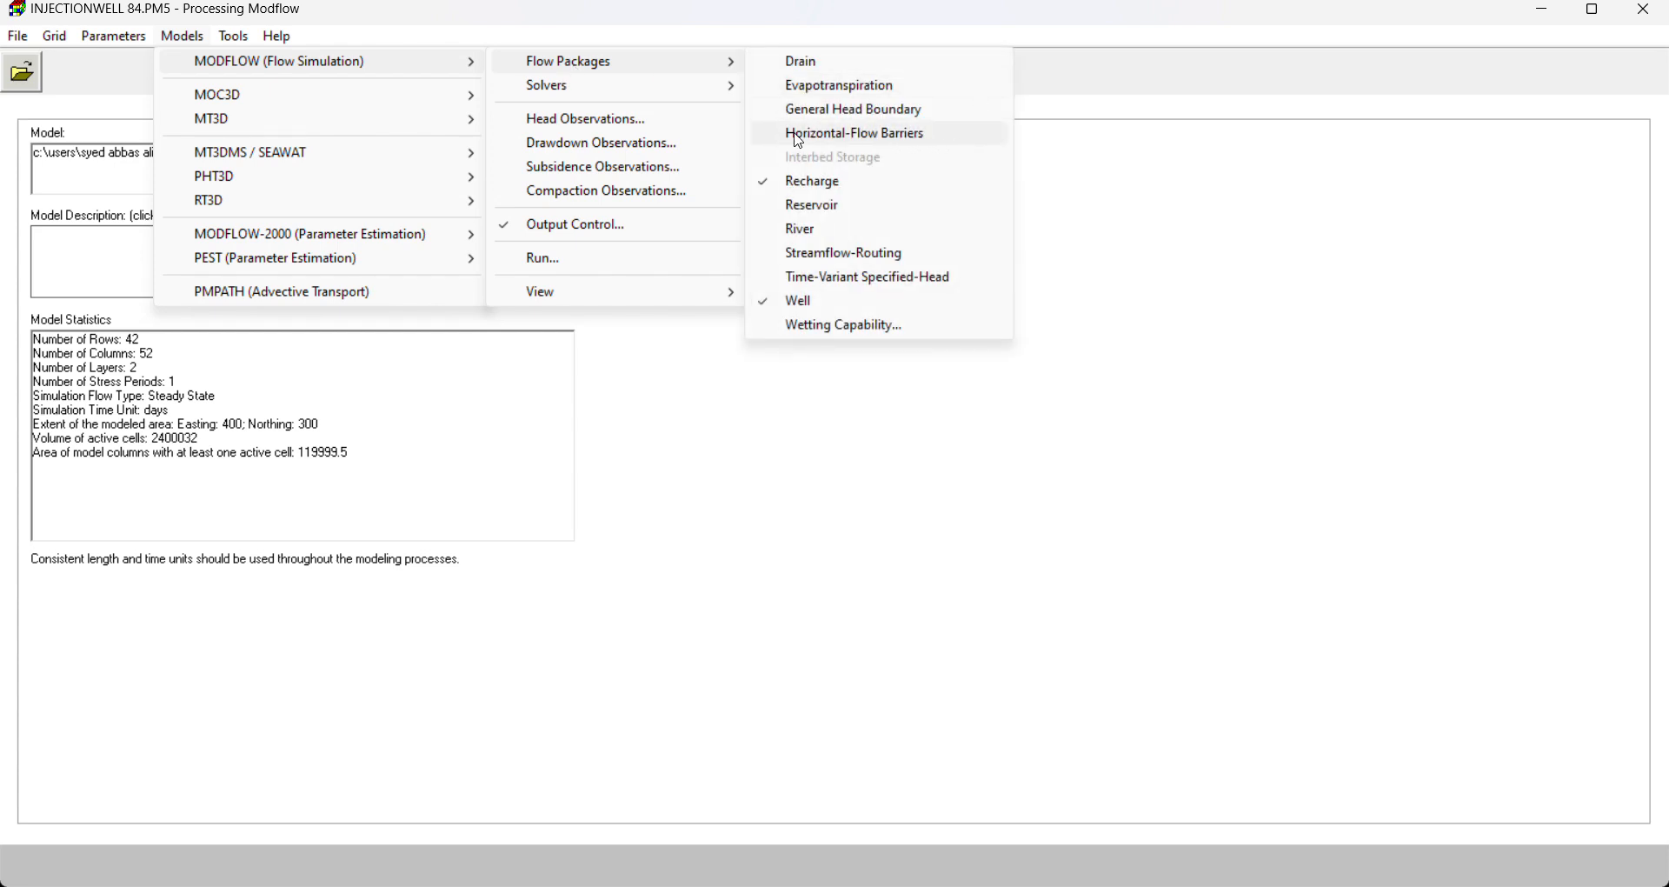
{"action": "left_click", "coordinate": [894, 139]}
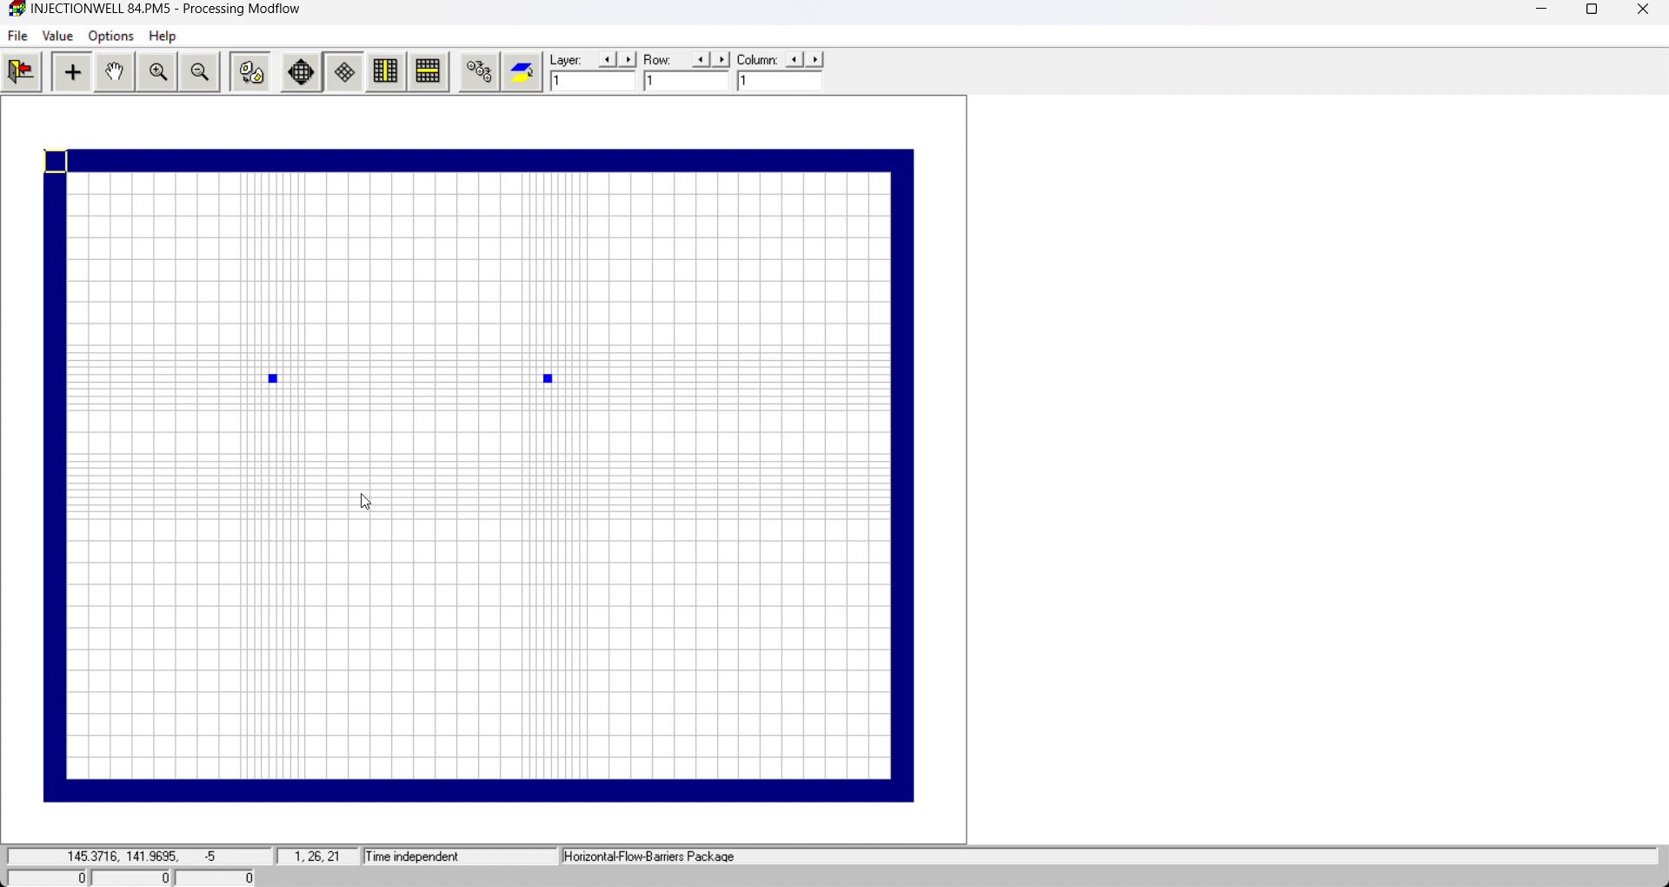
{"action": "left_click", "coordinate": [381, 490]}
{"action": "right_click", "coordinate": [346, 513]}
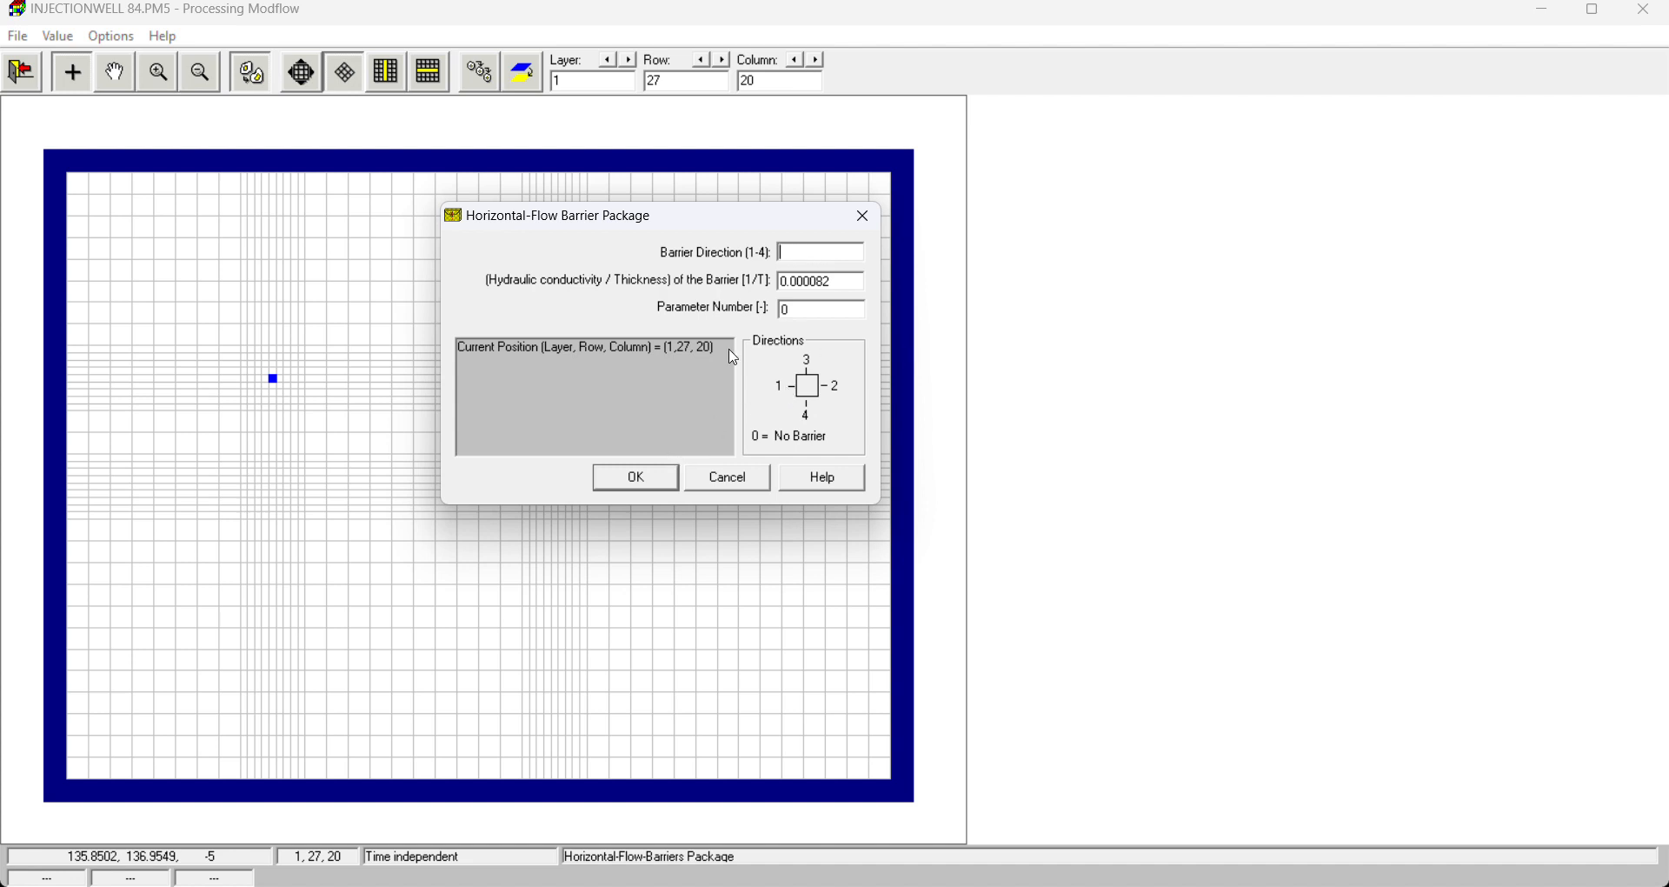
{"action": "left_click", "coordinate": [802, 250]}
{"action": "type", "text": "1"}
{"action": "left_click", "coordinate": [645, 490]}
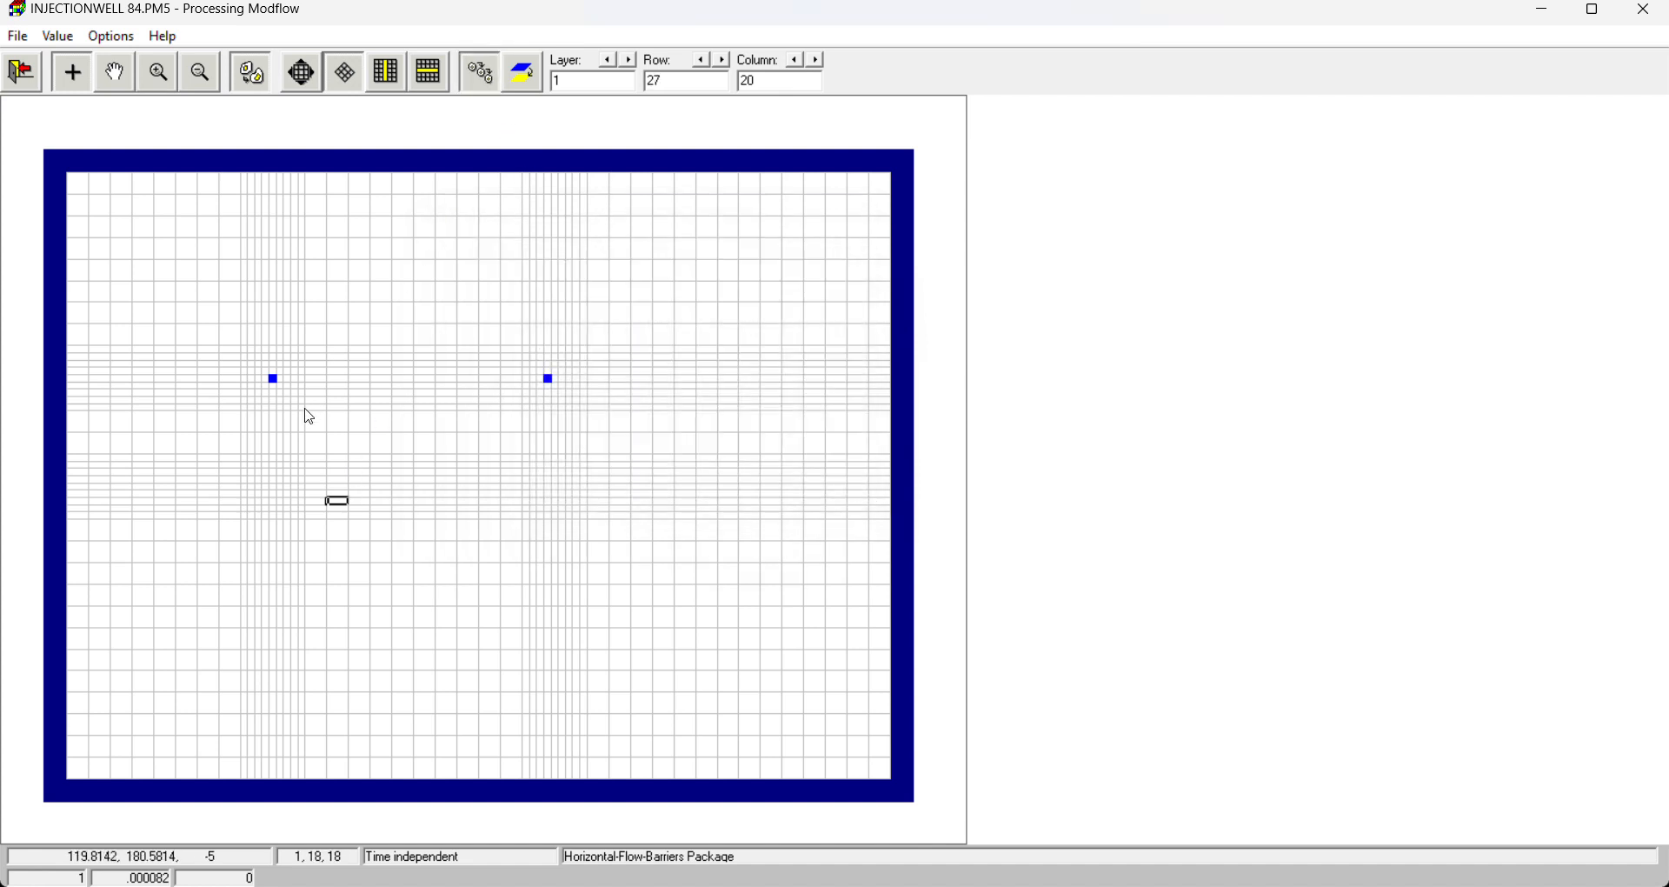
Step: Copy the barrier cell by cell up column 20 to row 7, and set the barrier direction of that end cell to 4
{"action": "left_click_drag", "start_coordinate": [338, 501], "coordinate": [337, 312]}
{"action": "key", "text": "Up"}
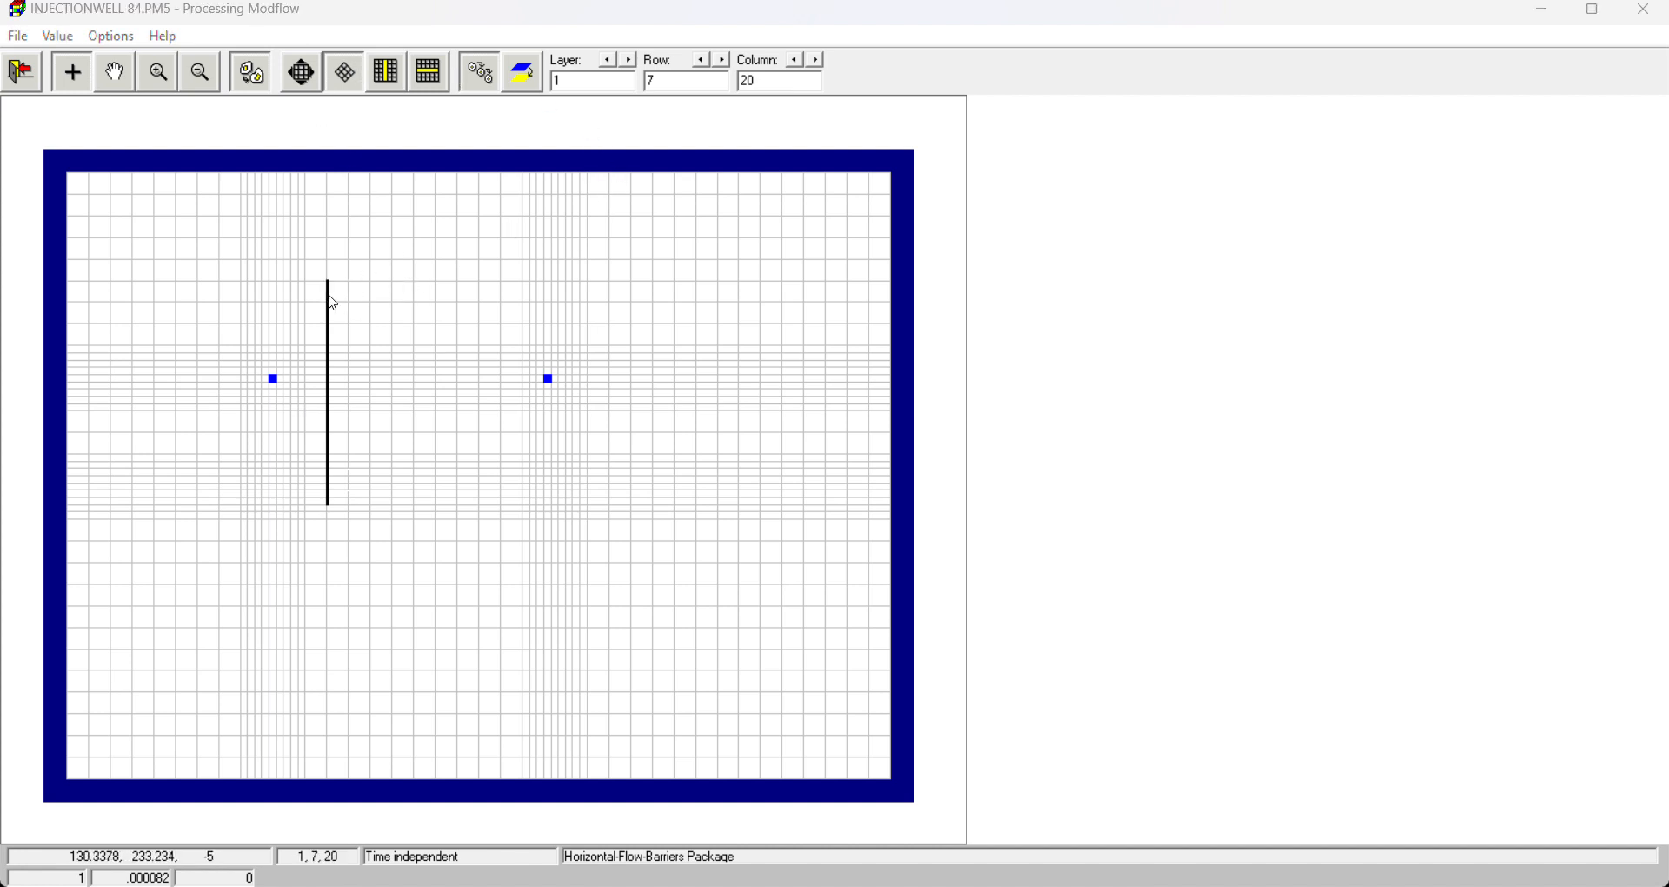
{"action": "right_click", "coordinate": [335, 292]}
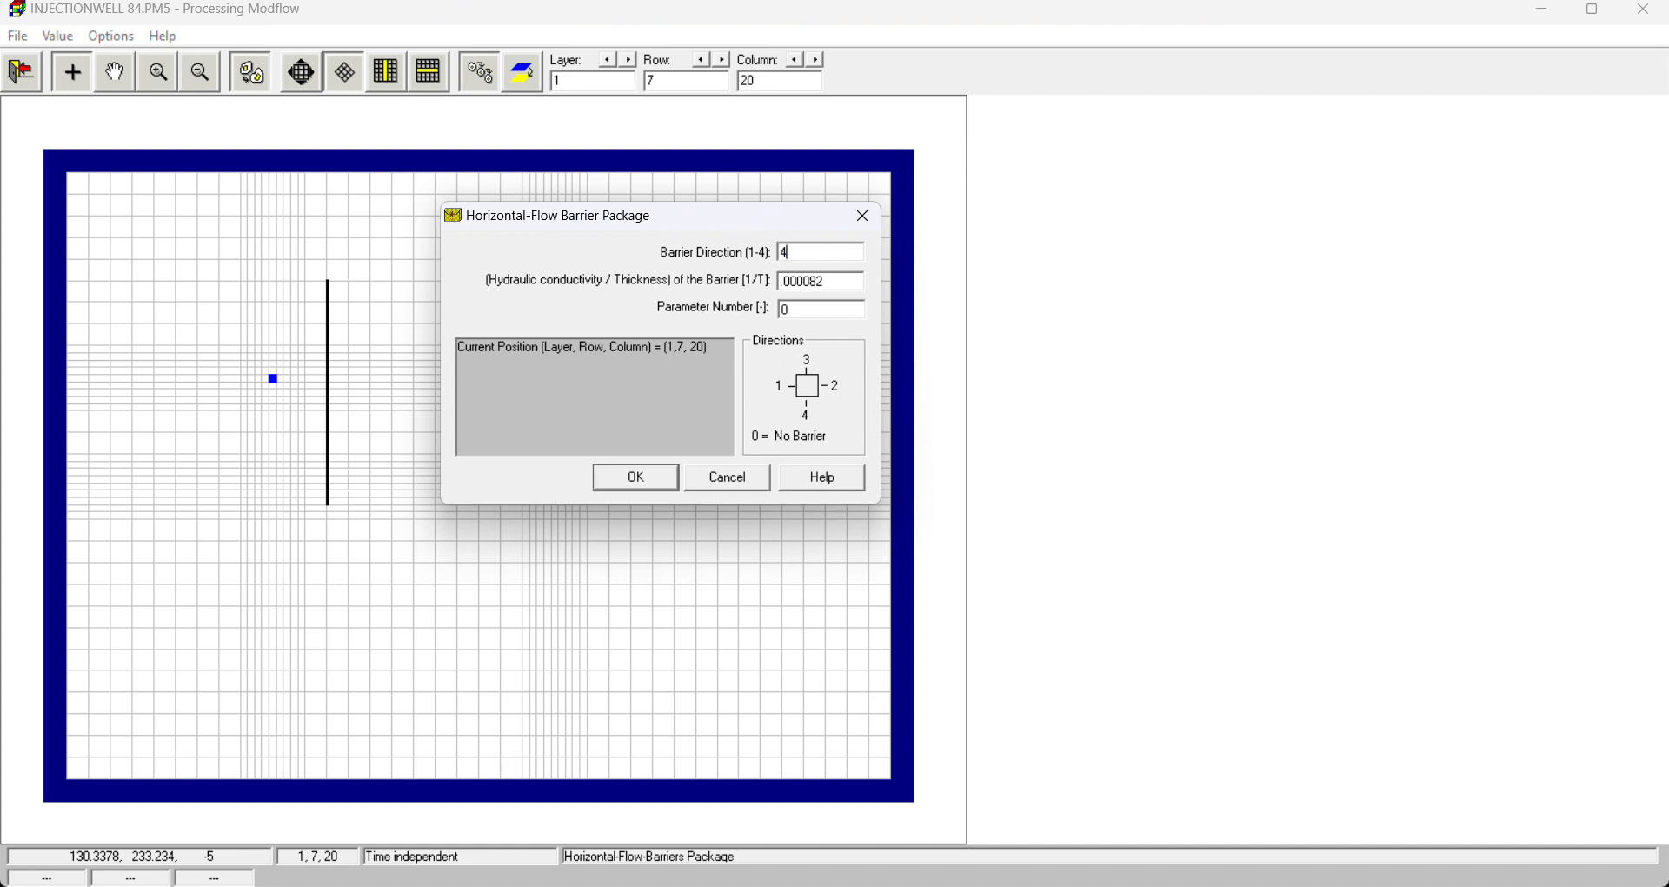
{"action": "type", "text": "4"}
{"action": "left_click", "coordinate": [648, 477]}
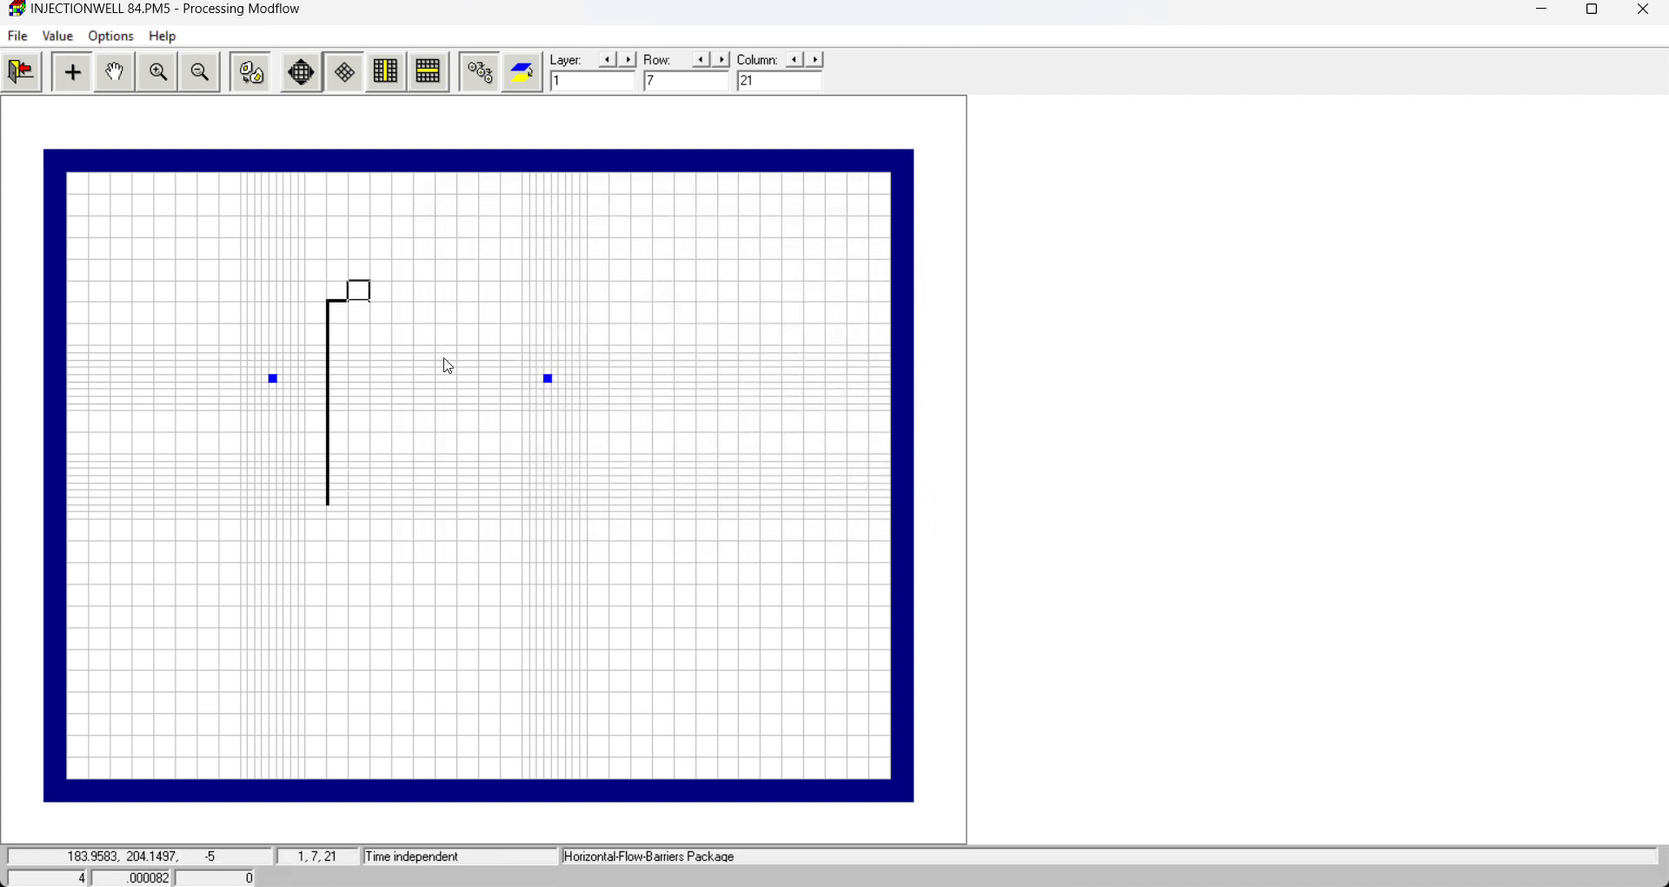
Step: Copy the direction 4 barrier cell by cell along row 7 to column 41, and switch on layer copy
{"action": "key", "text": "Right"}
{"action": "key", "text": "Right"}
{"action": "key", "text": "Right"}
{"action": "key", "text": "Right"}
{"action": "key", "text": "Right"}
{"action": "key", "text": "Right"}
{"action": "key", "text": "Right"}
{"action": "key", "text": "Right"}
{"action": "key", "text": "Right"}
{"action": "key", "text": "Right"}
{"action": "key", "text": "Right"}
{"action": "key", "text": "Right"}
{"action": "key", "text": "Right"}
{"action": "key", "text": "Right"}
{"action": "key", "text": "Right"}
{"action": "key", "text": "Right"}
{"action": "key", "text": "Right"}
{"action": "key", "text": "Right"}
{"action": "key", "text": "Right"}
{"action": "key", "text": "Right"}
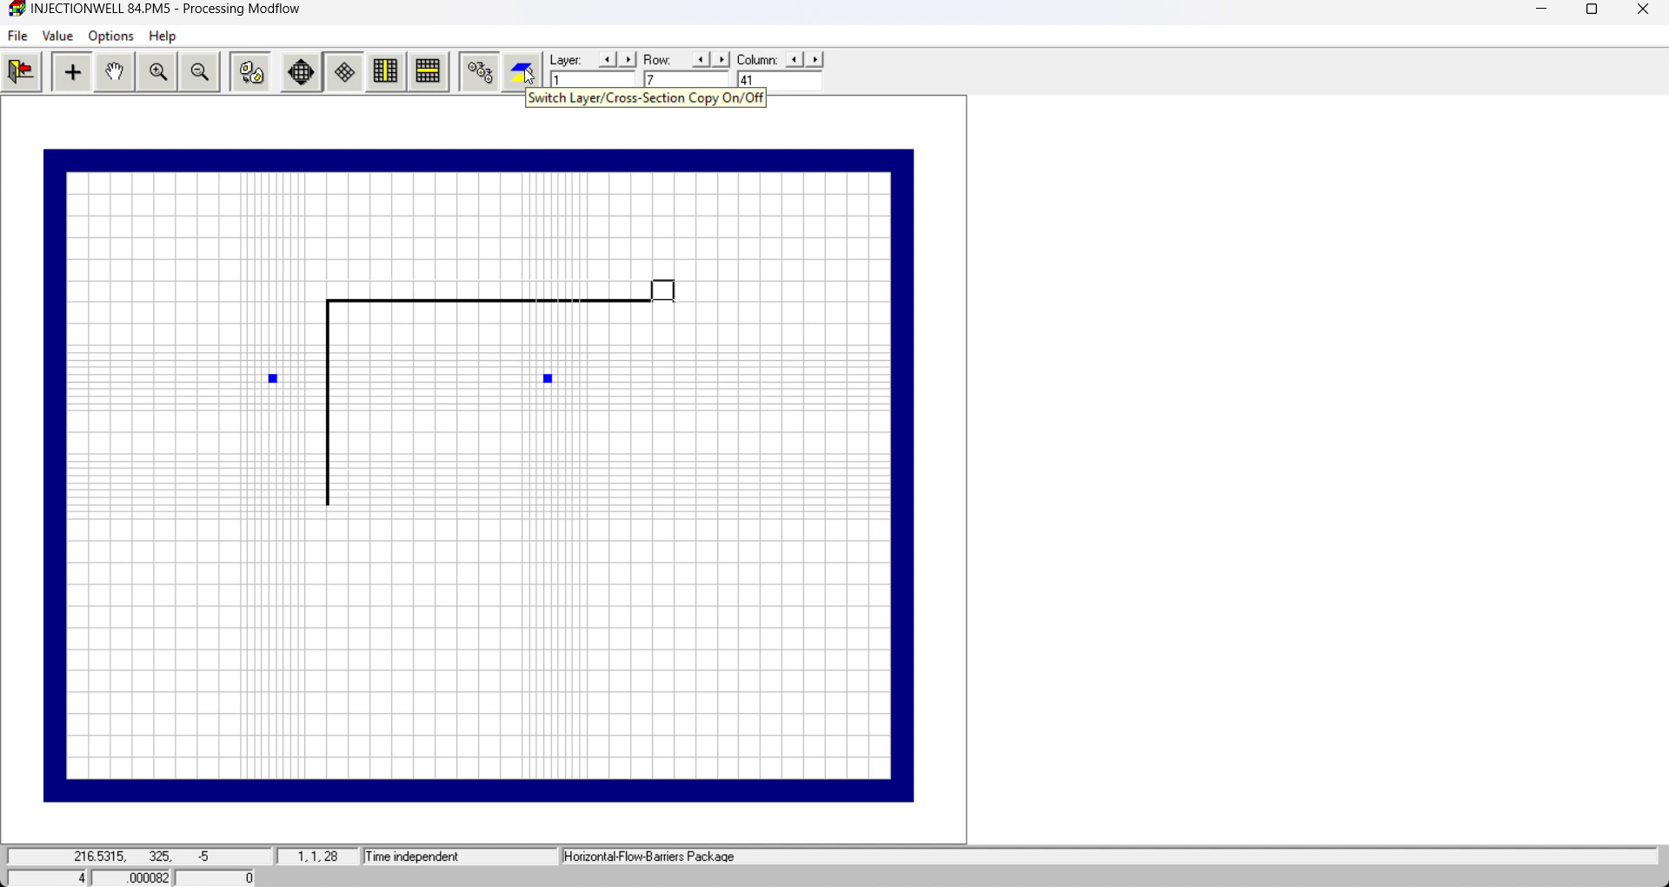
{"action": "left_click", "coordinate": [529, 75]}
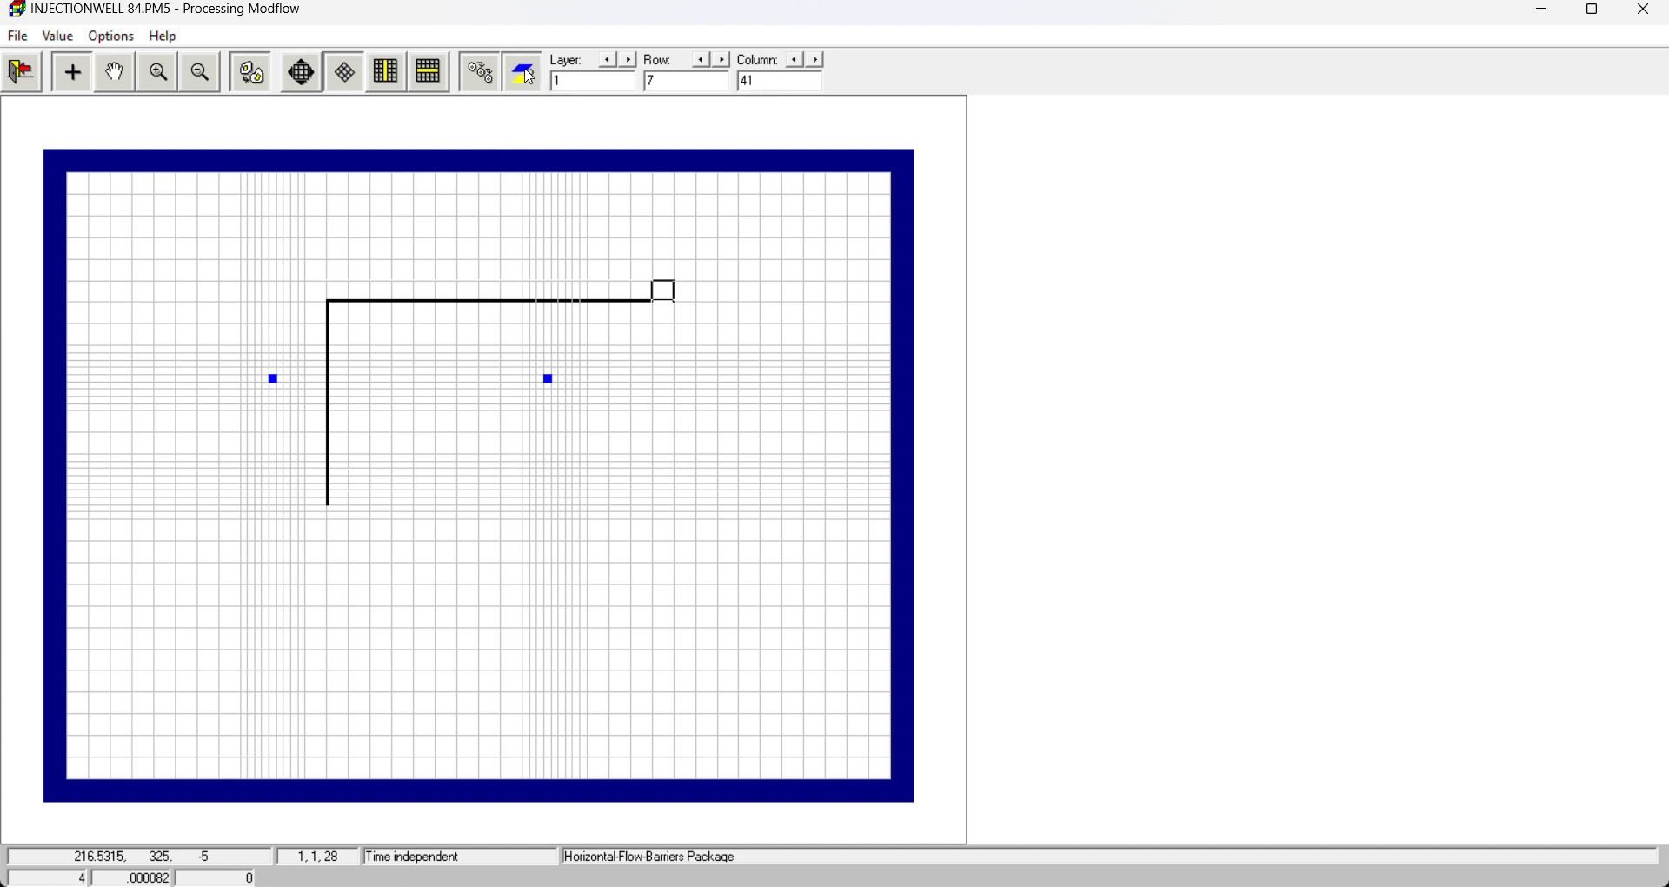
Step: Copy the barriers to layer 2, then leave the Horizontal-Flow Barriers package saving the changes
{"action": "left_click", "coordinate": [630, 61]}
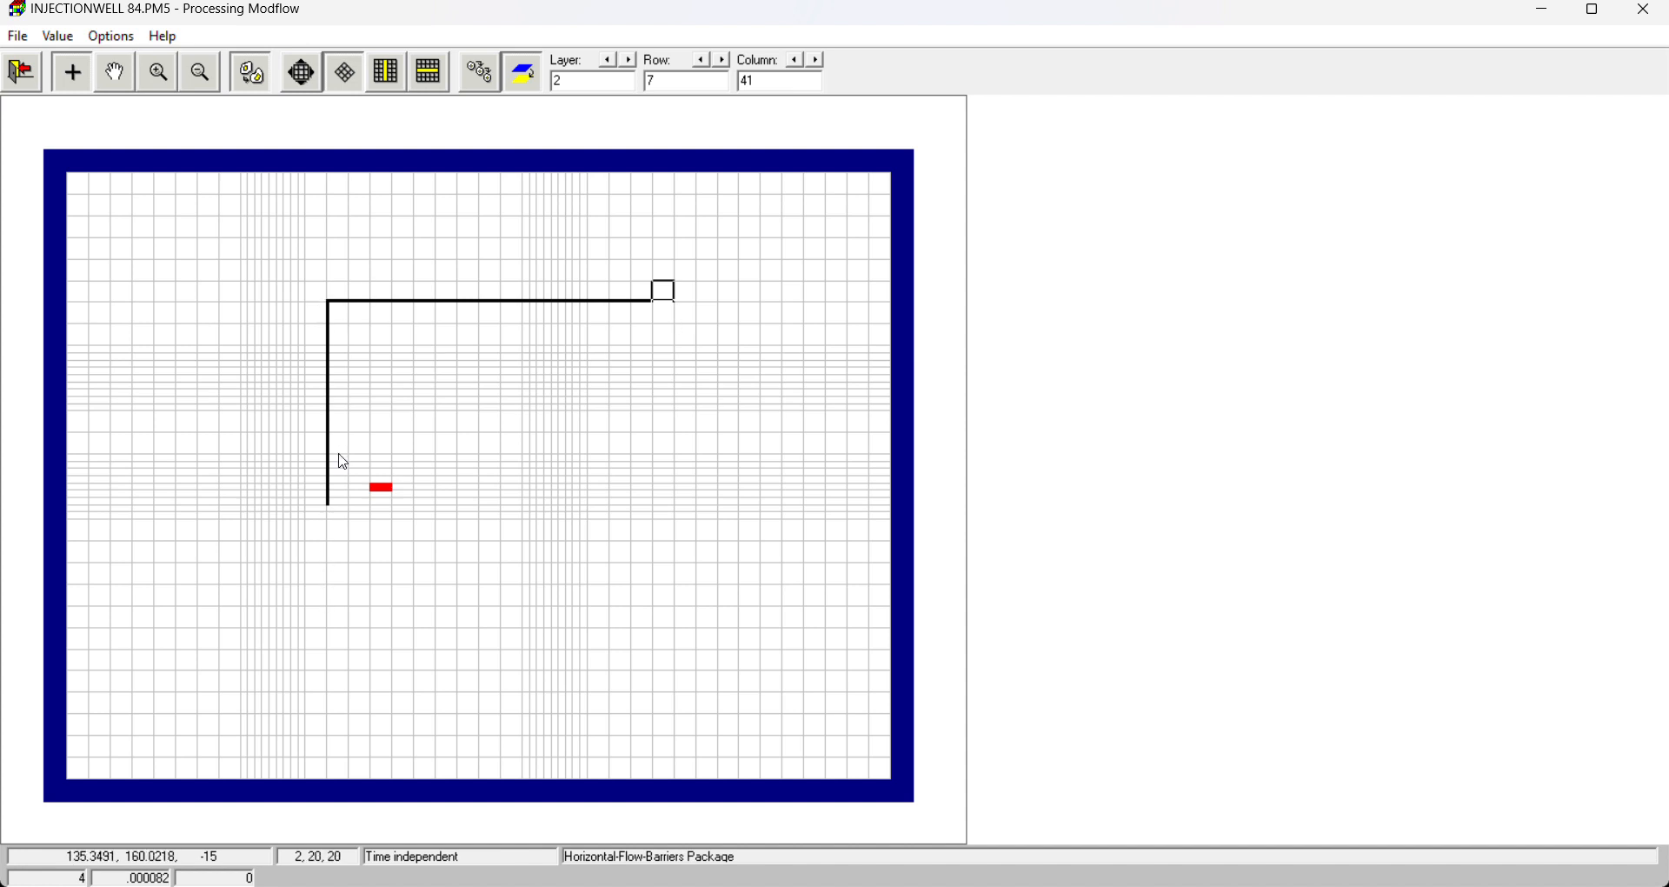
{"action": "left_click", "coordinate": [22, 72]}
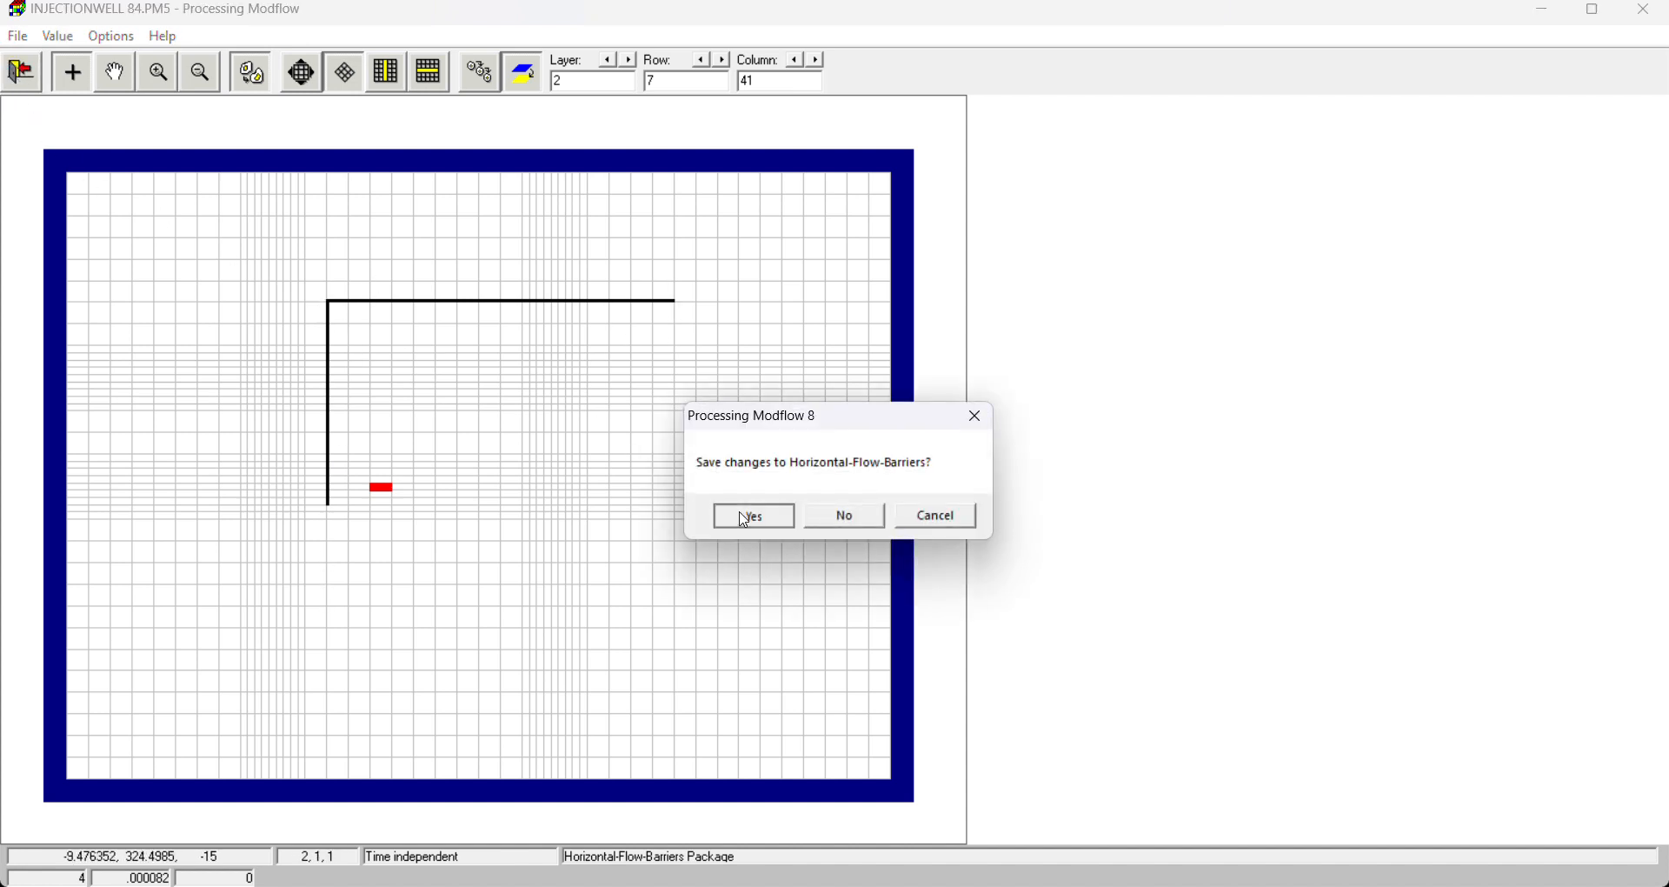
{"action": "left_click", "coordinate": [744, 520]}
Step: Run the MODFLOW flow simulation with model data checking and regeneration of all input files, and close the console when the run completes
{"action": "left_click", "coordinate": [170, 37]}
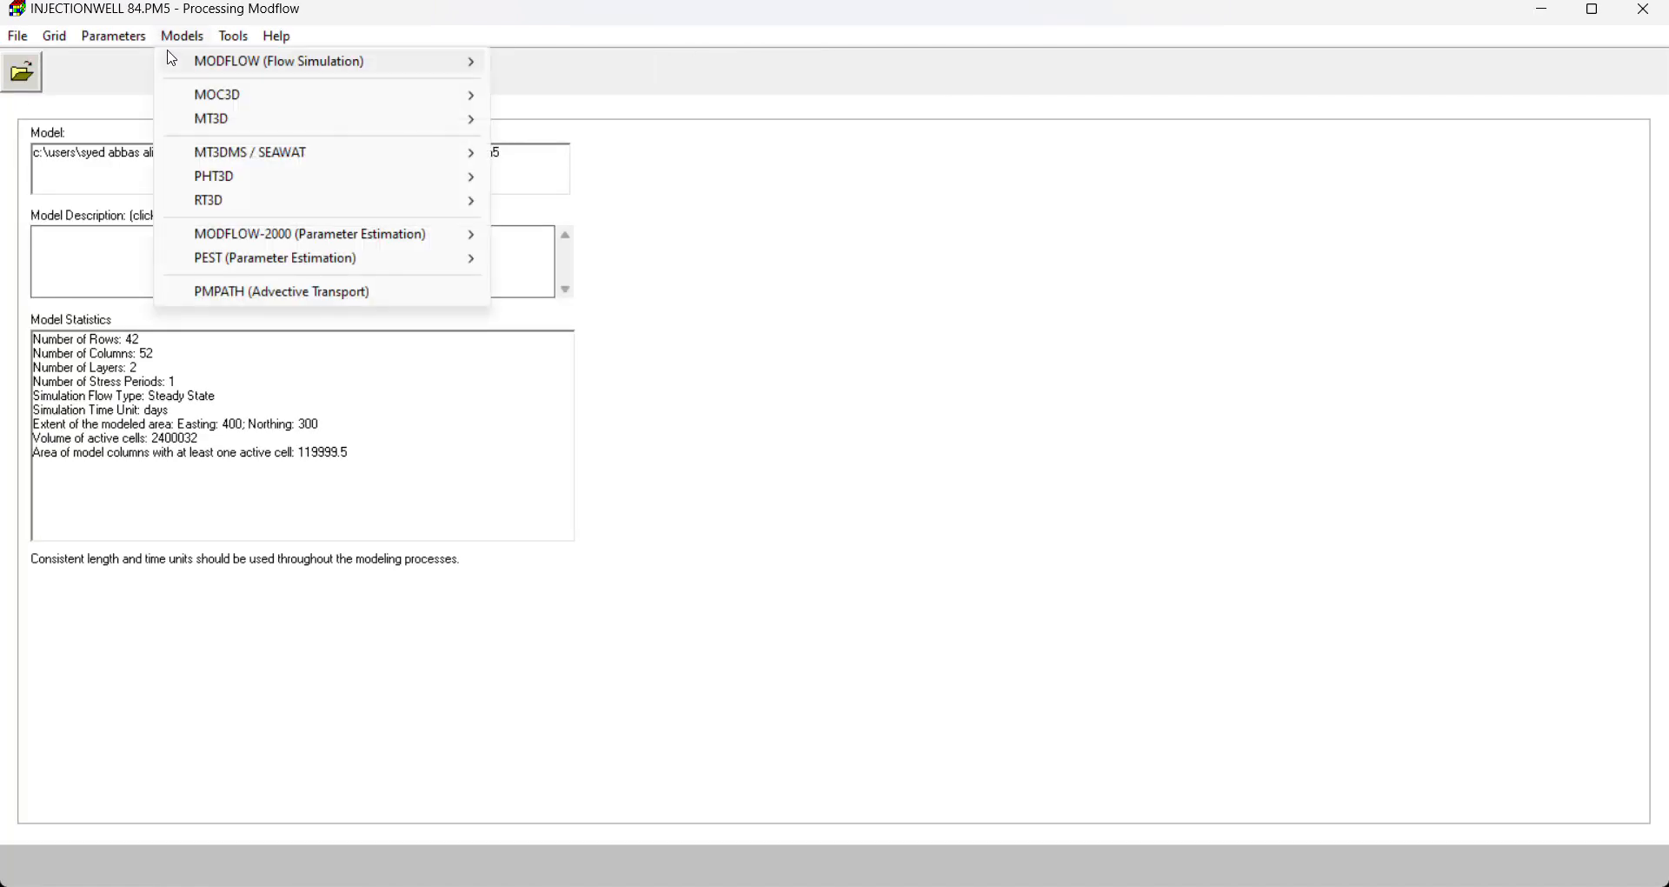
{"action": "mouse_move", "coordinate": [440, 75]}
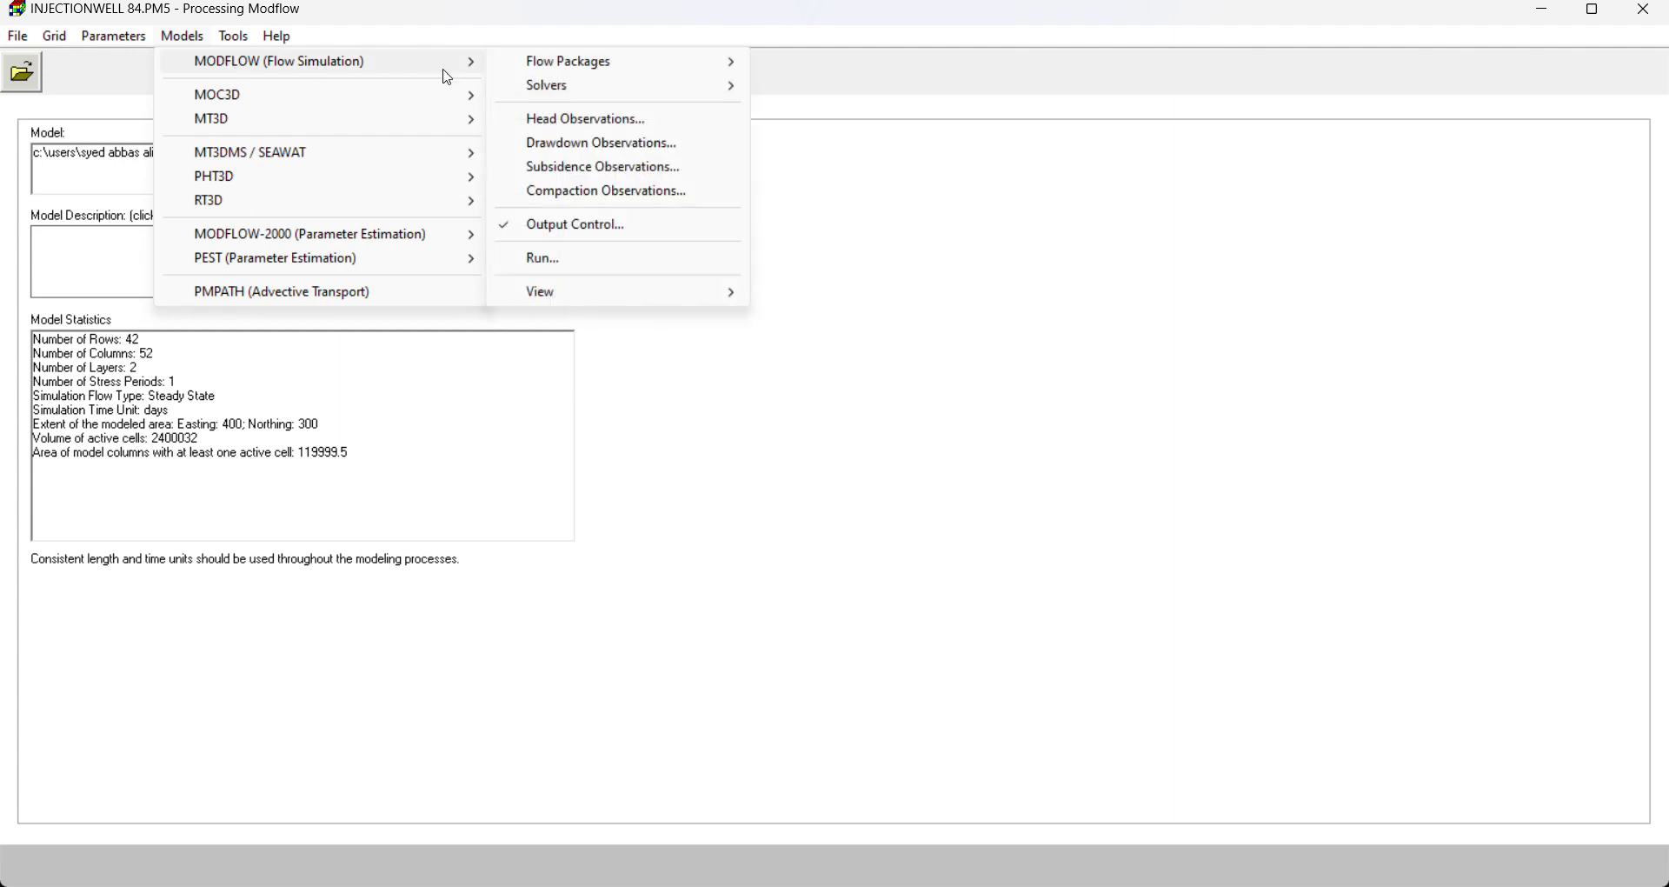
{"action": "left_click", "coordinate": [641, 260]}
{"action": "left_click", "coordinate": [613, 605]}
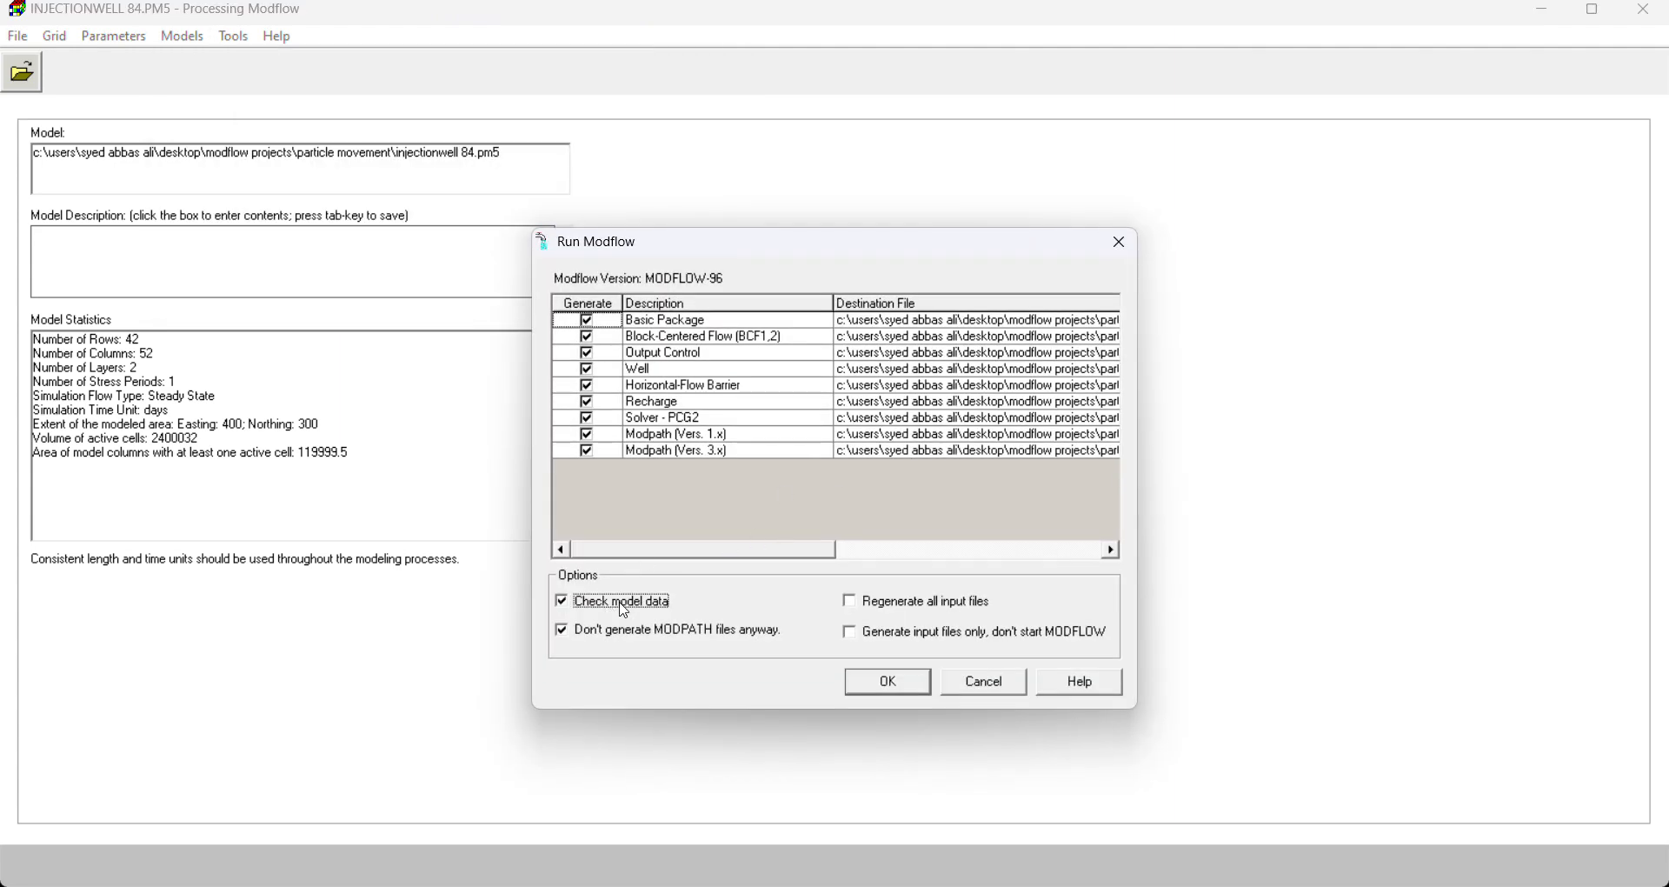
{"action": "left_click", "coordinate": [851, 605]}
{"action": "left_click", "coordinate": [889, 683]}
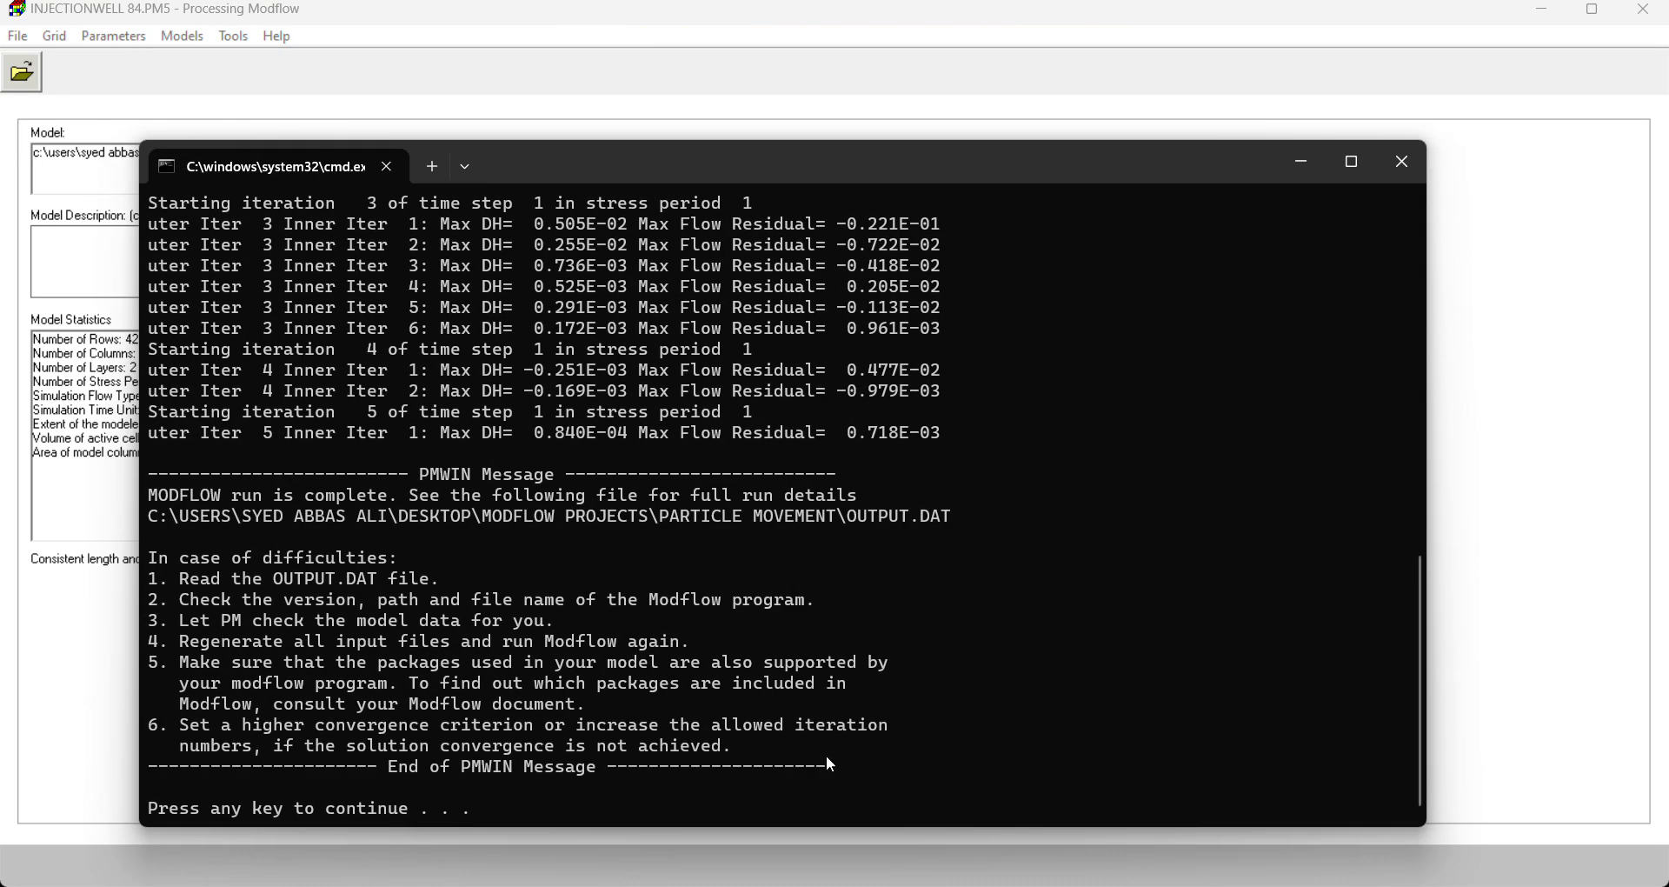
{"action": "left_click", "coordinate": [1405, 153]}
Step: Switch to PMPATH (Advective Transport) to load the model for particle tracking
{"action": "left_click", "coordinate": [137, 35]}
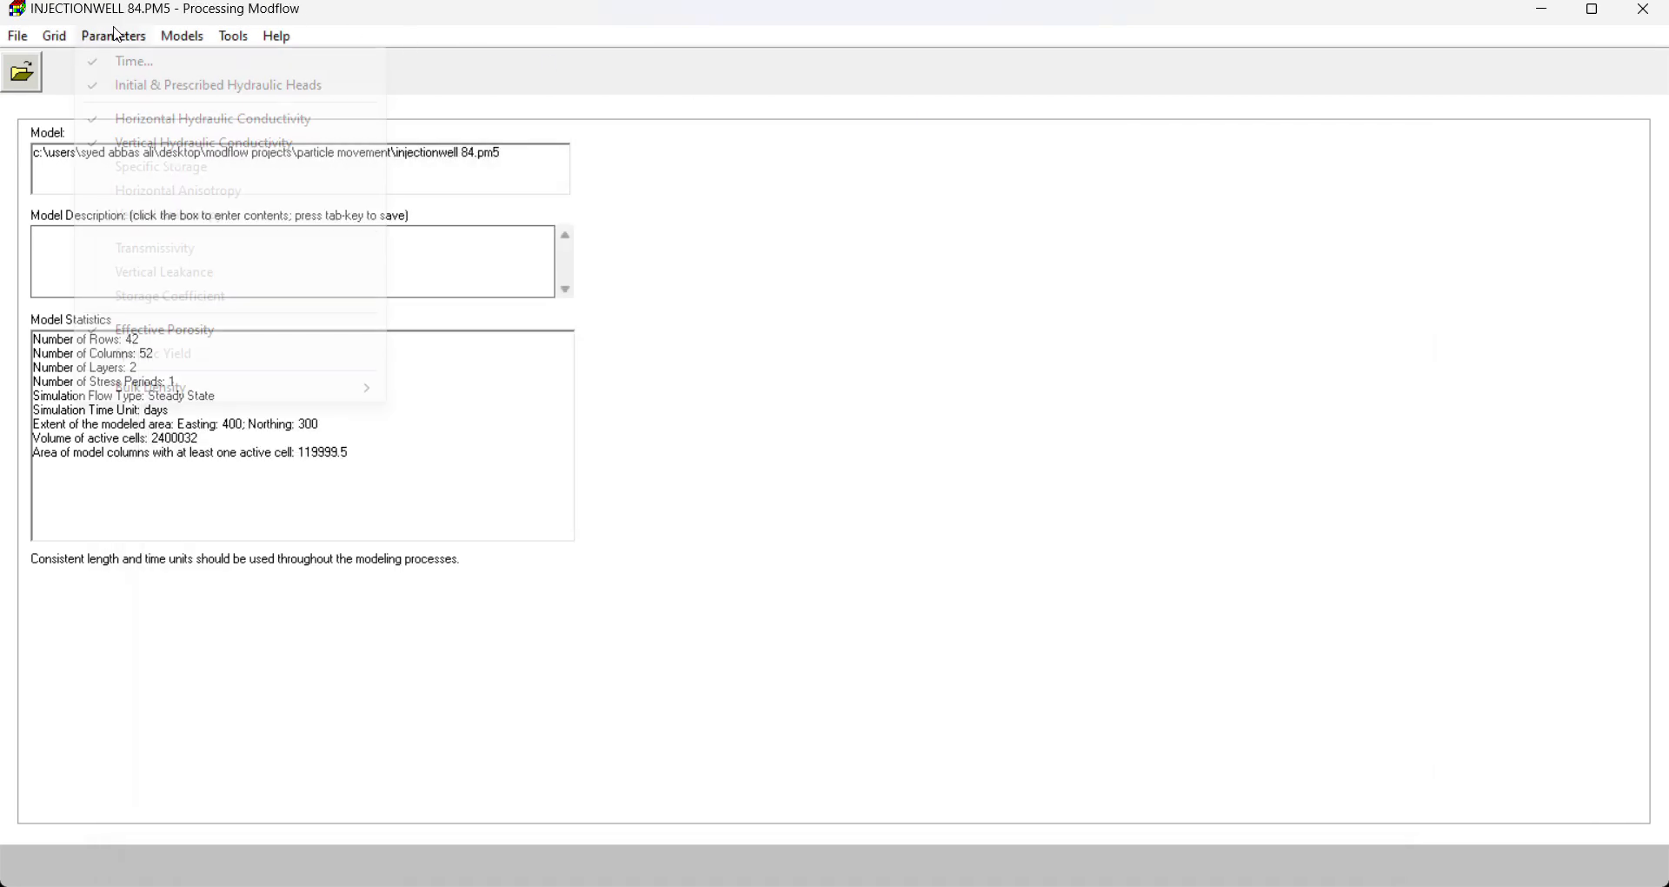
{"action": "mouse_move", "coordinate": [184, 36]}
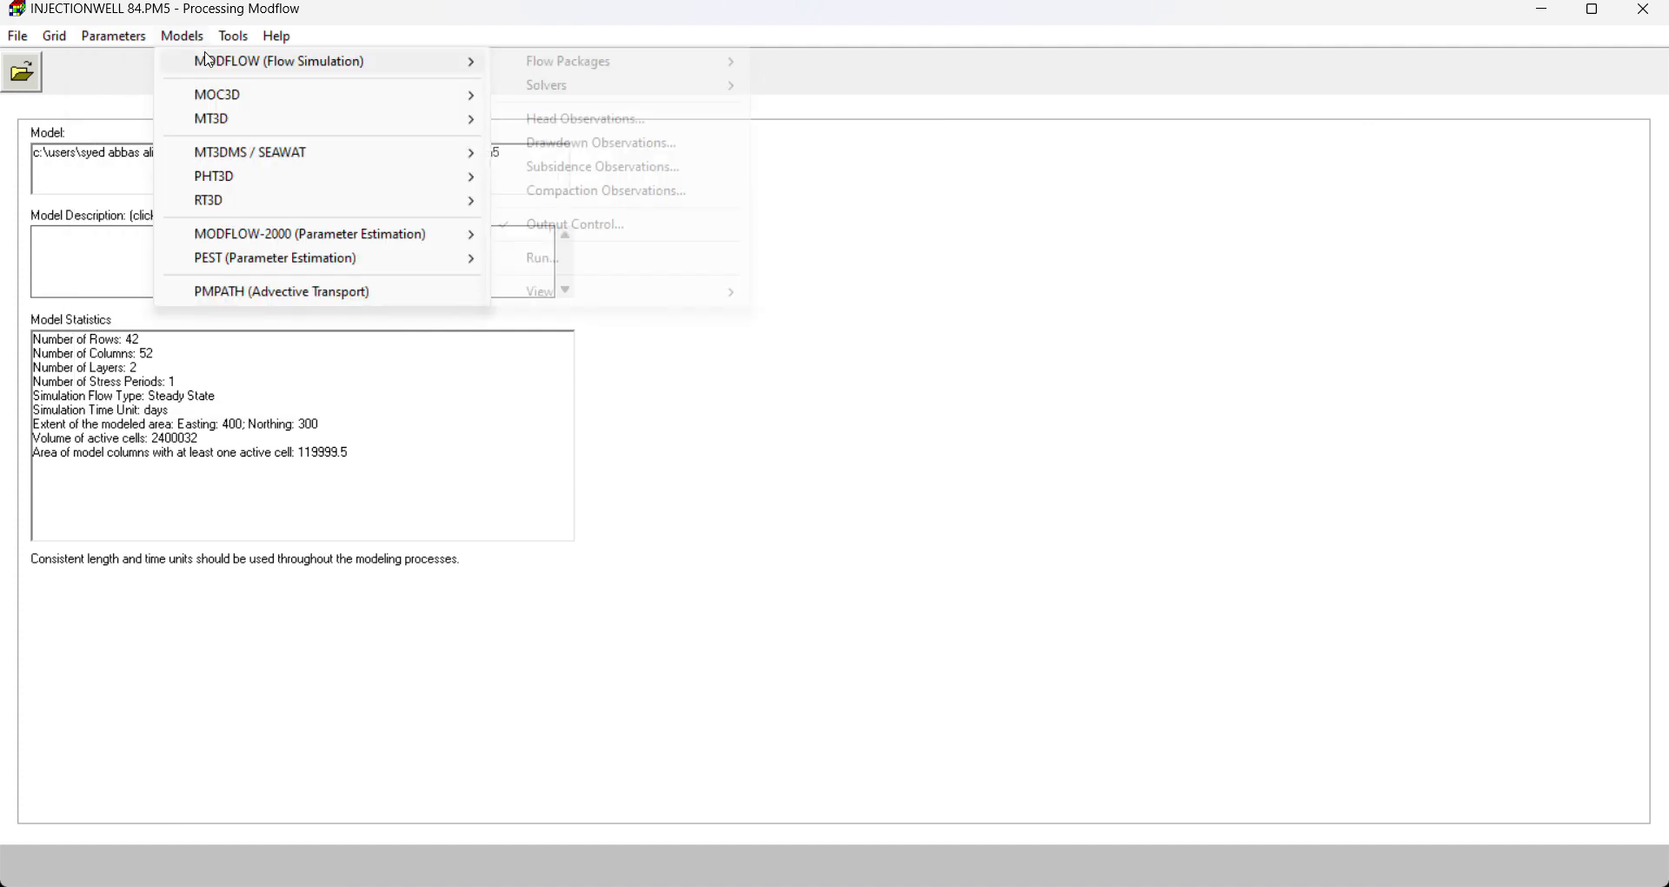
{"action": "left_click", "coordinate": [266, 296]}
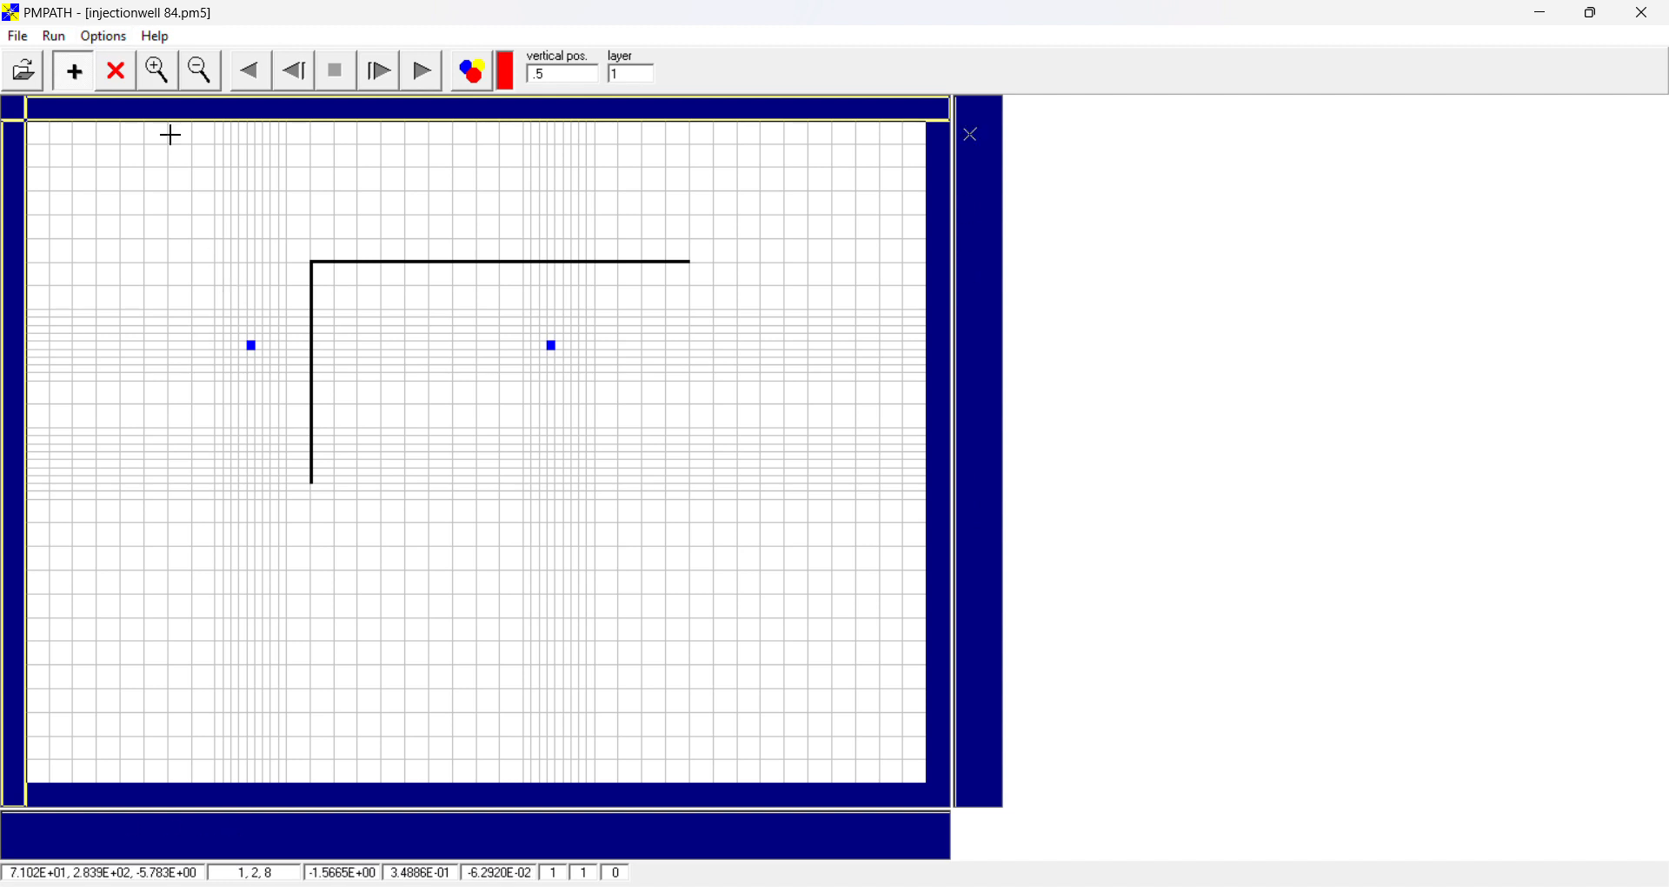
Step: Add 30 particles on circles of radius 1.5 with NK 3 around the western injection well in layer 1
{"action": "left_click", "coordinate": [157, 71]}
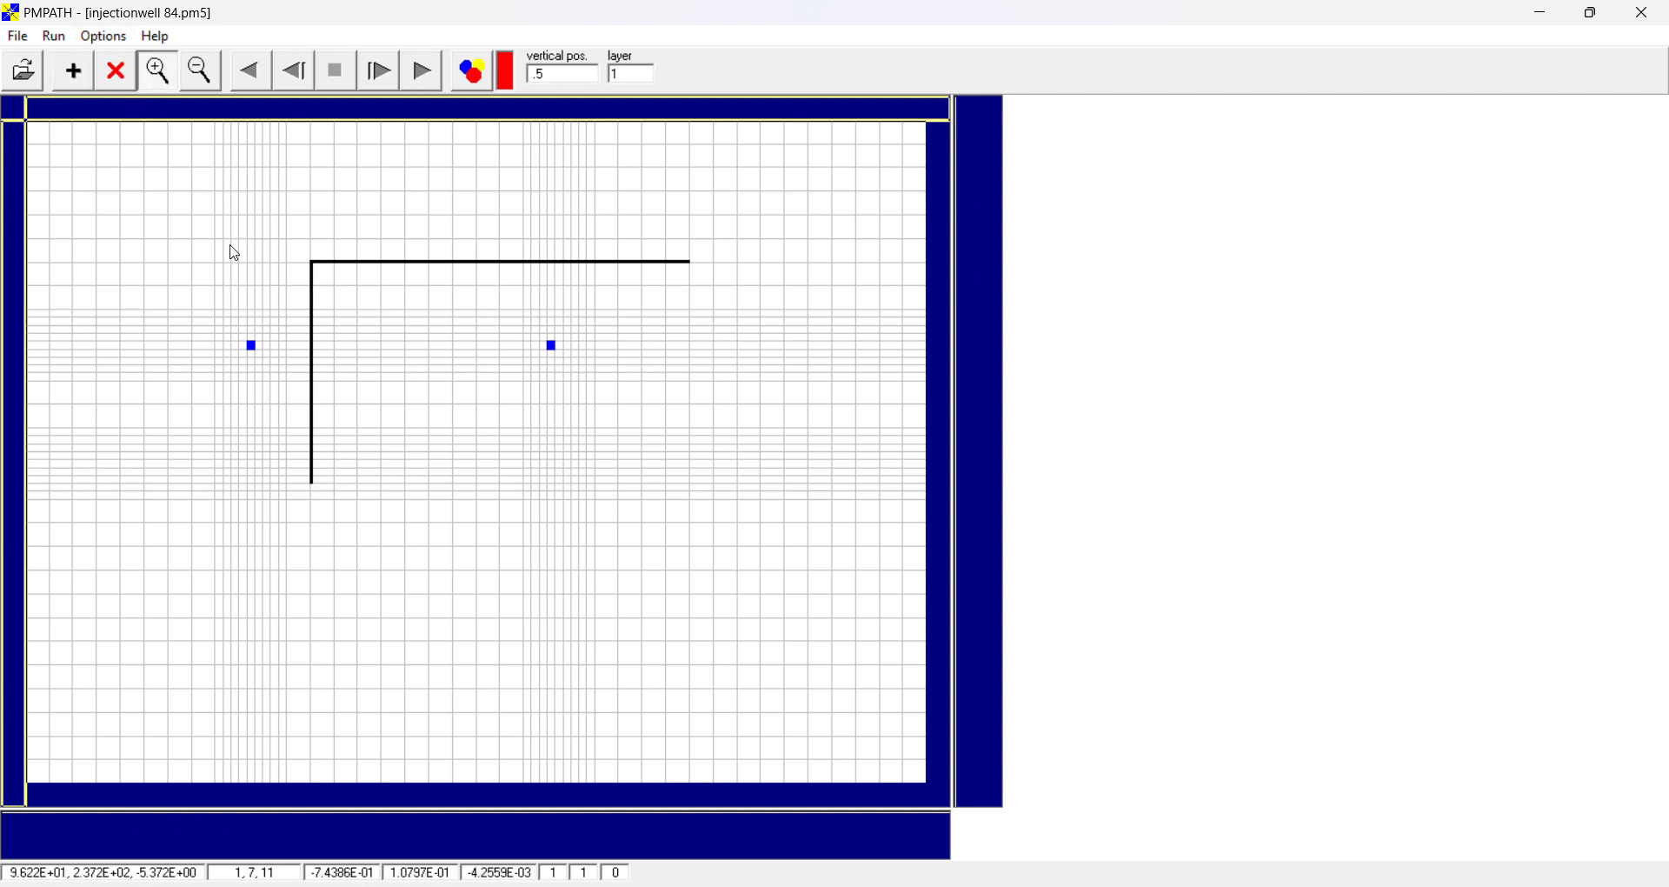
{"action": "left_click_drag", "start_coordinate": [206, 259], "coordinate": [608, 452]}
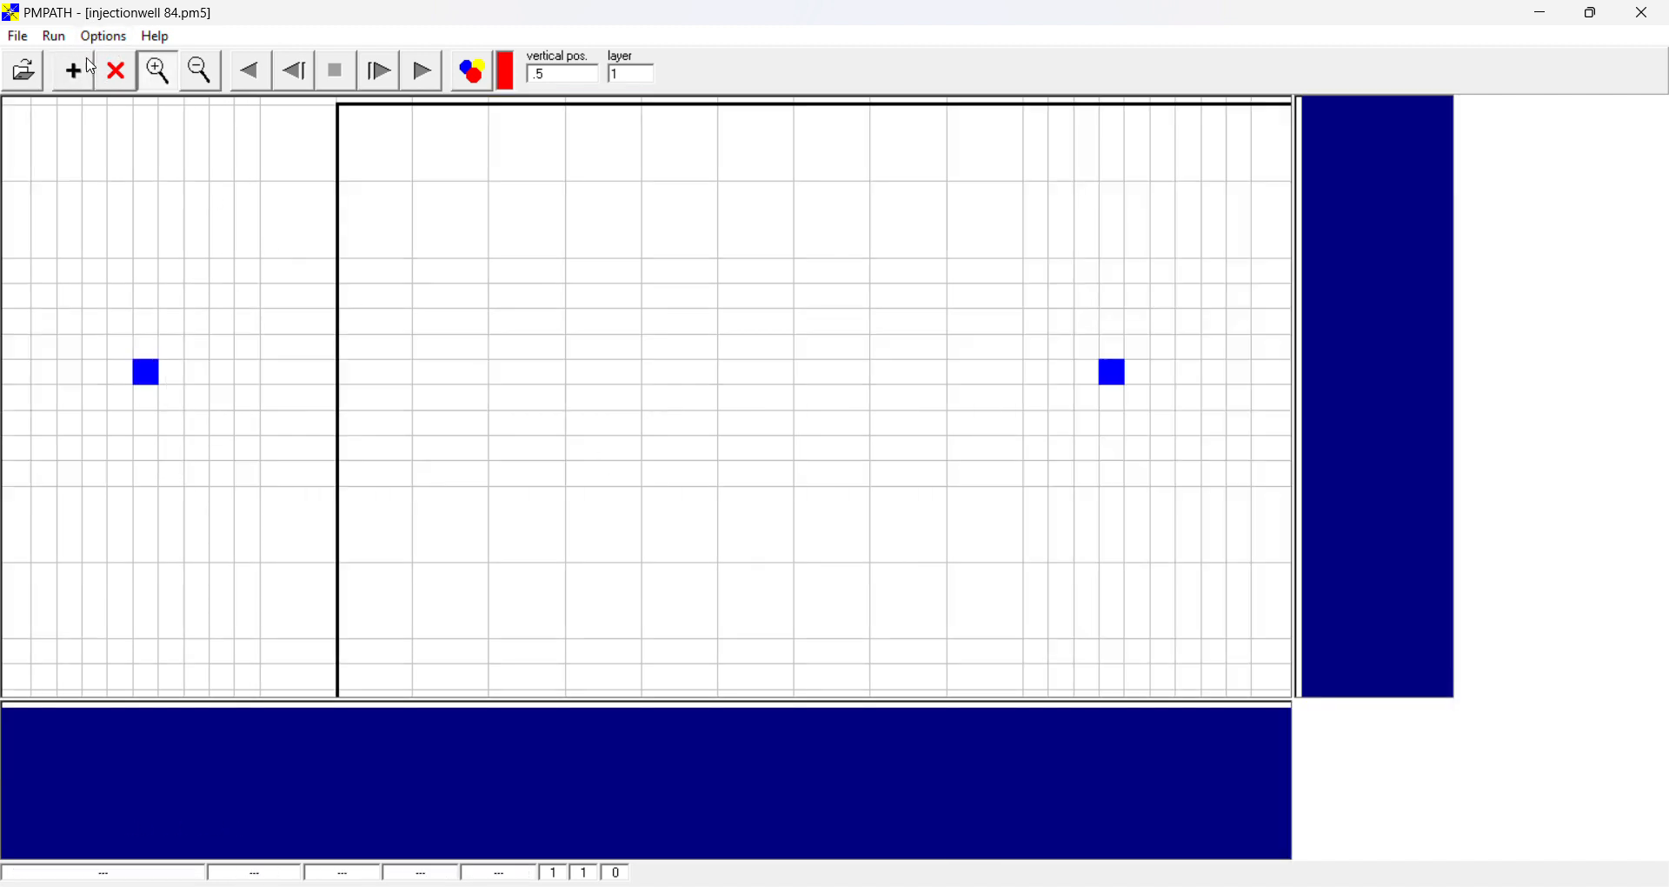
{"action": "left_click", "coordinate": [75, 71]}
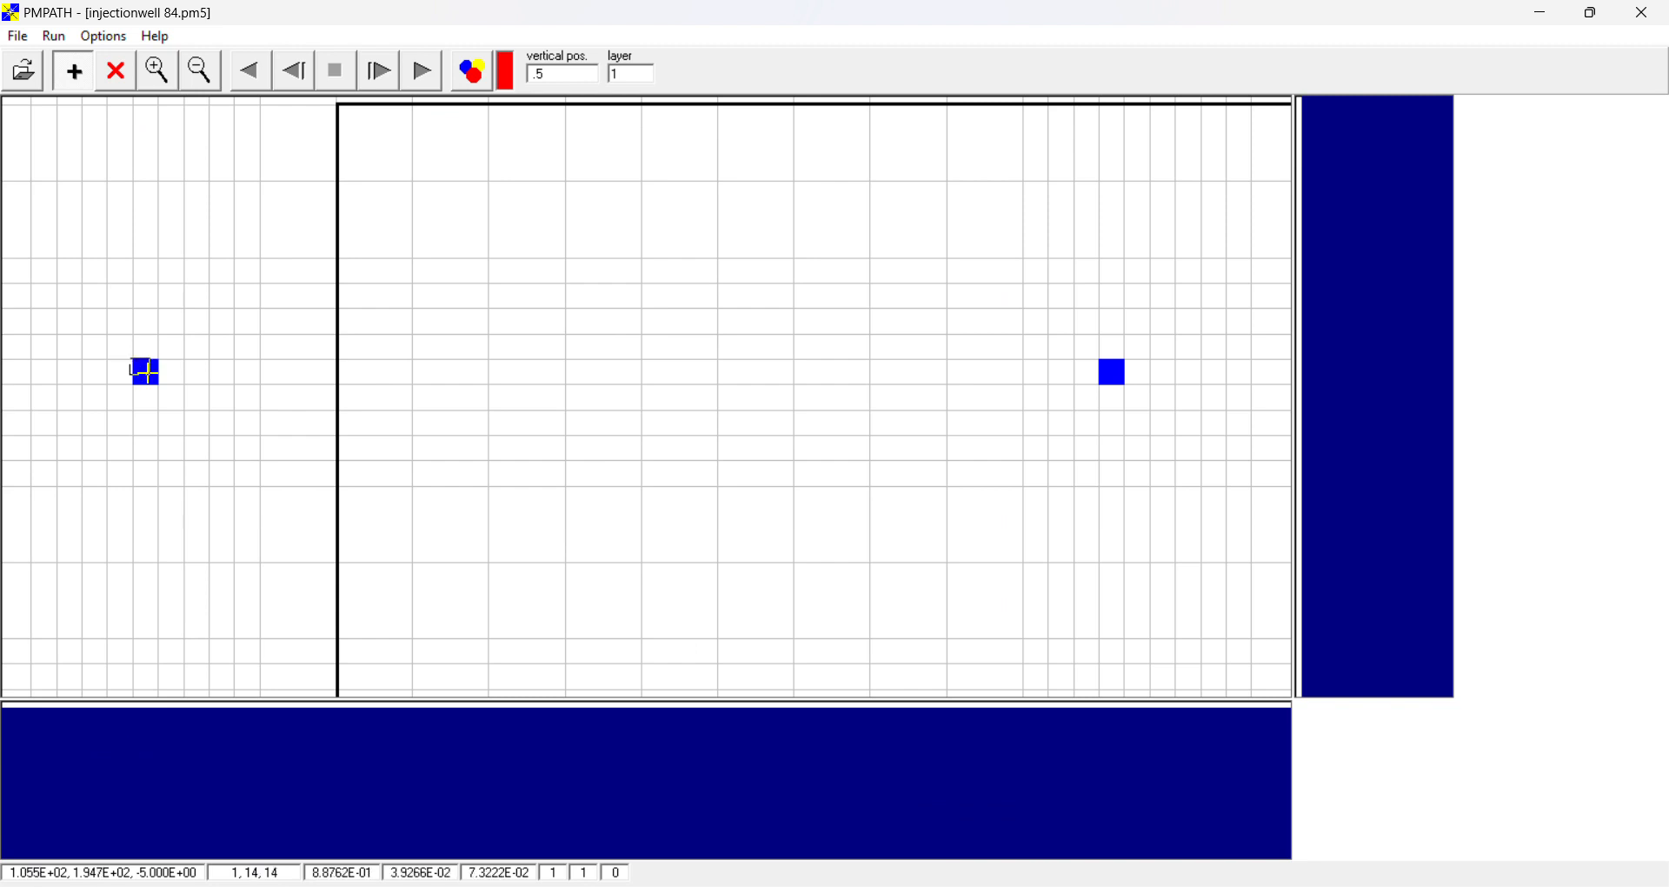
{"action": "left_click", "coordinate": [152, 376]}
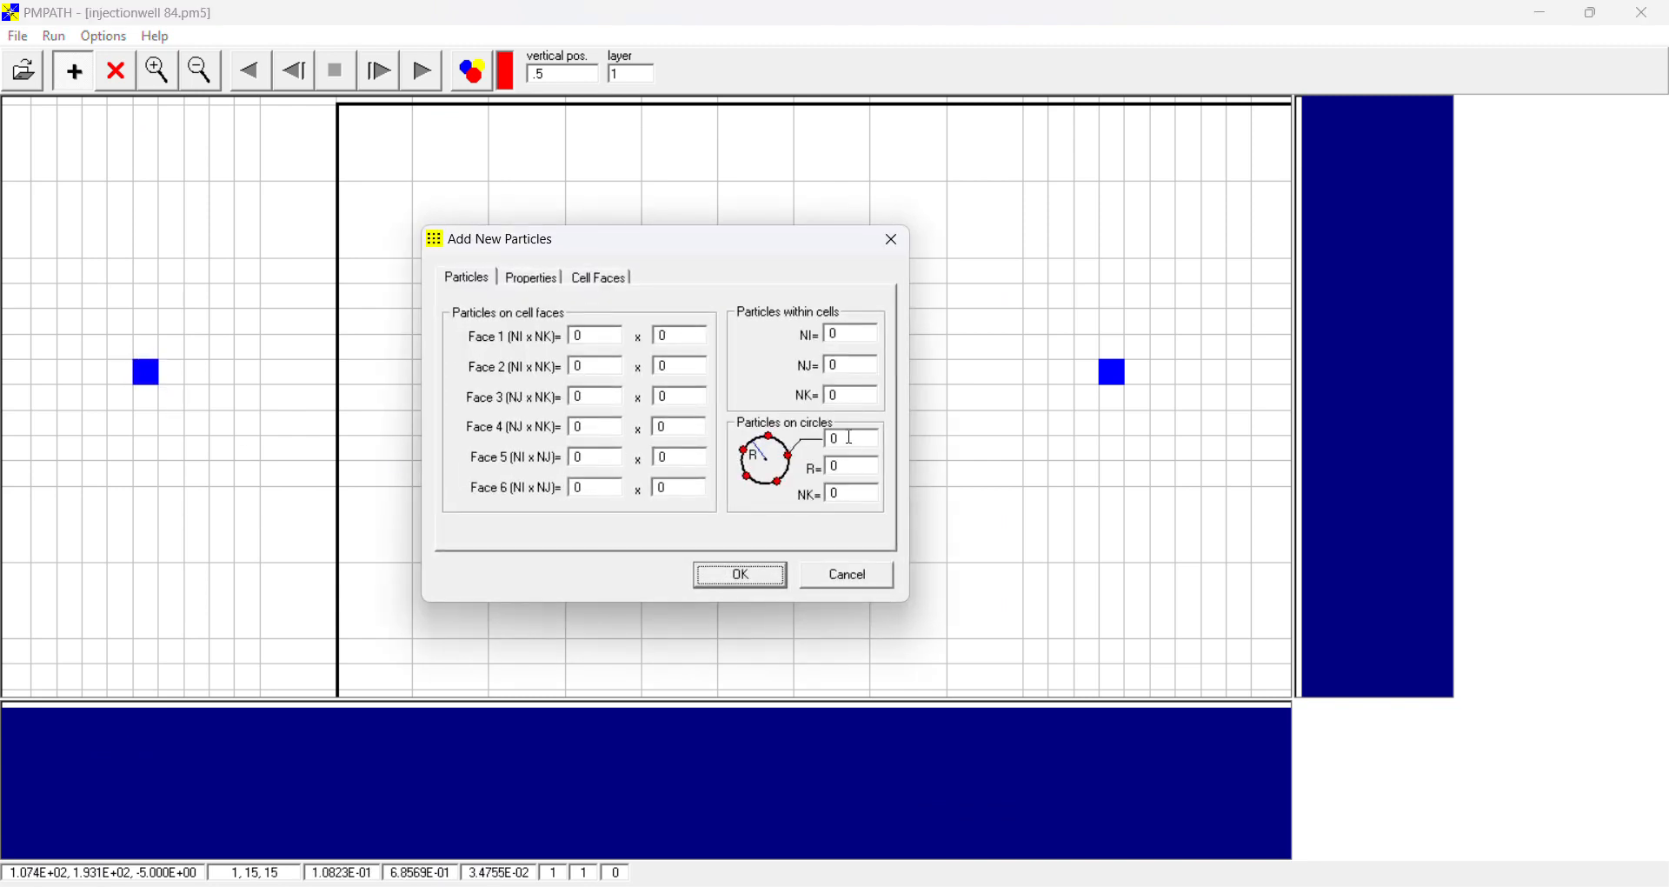
{"action": "left_click", "coordinate": [853, 439]}
{"action": "left_click", "coordinate": [768, 581]}
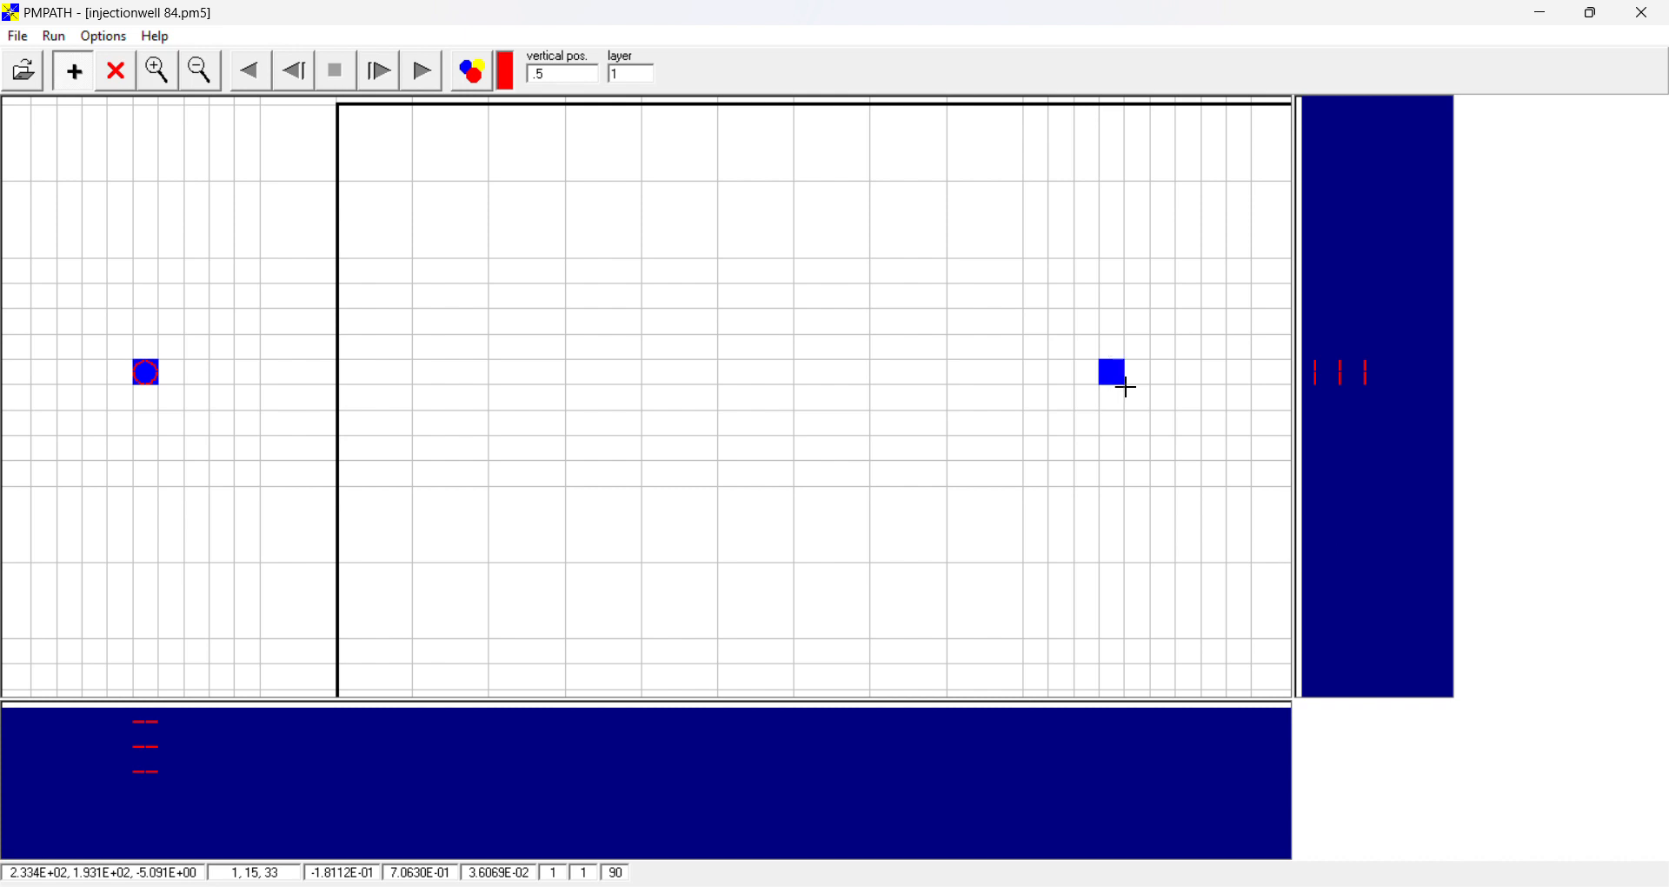
Step: Add the same circles of particles (30, R 1.5, NK 3) around the eastern injection well and the layer 2 pumping well
{"action": "left_click", "coordinate": [1128, 386]}
{"action": "left_click", "coordinate": [741, 574]}
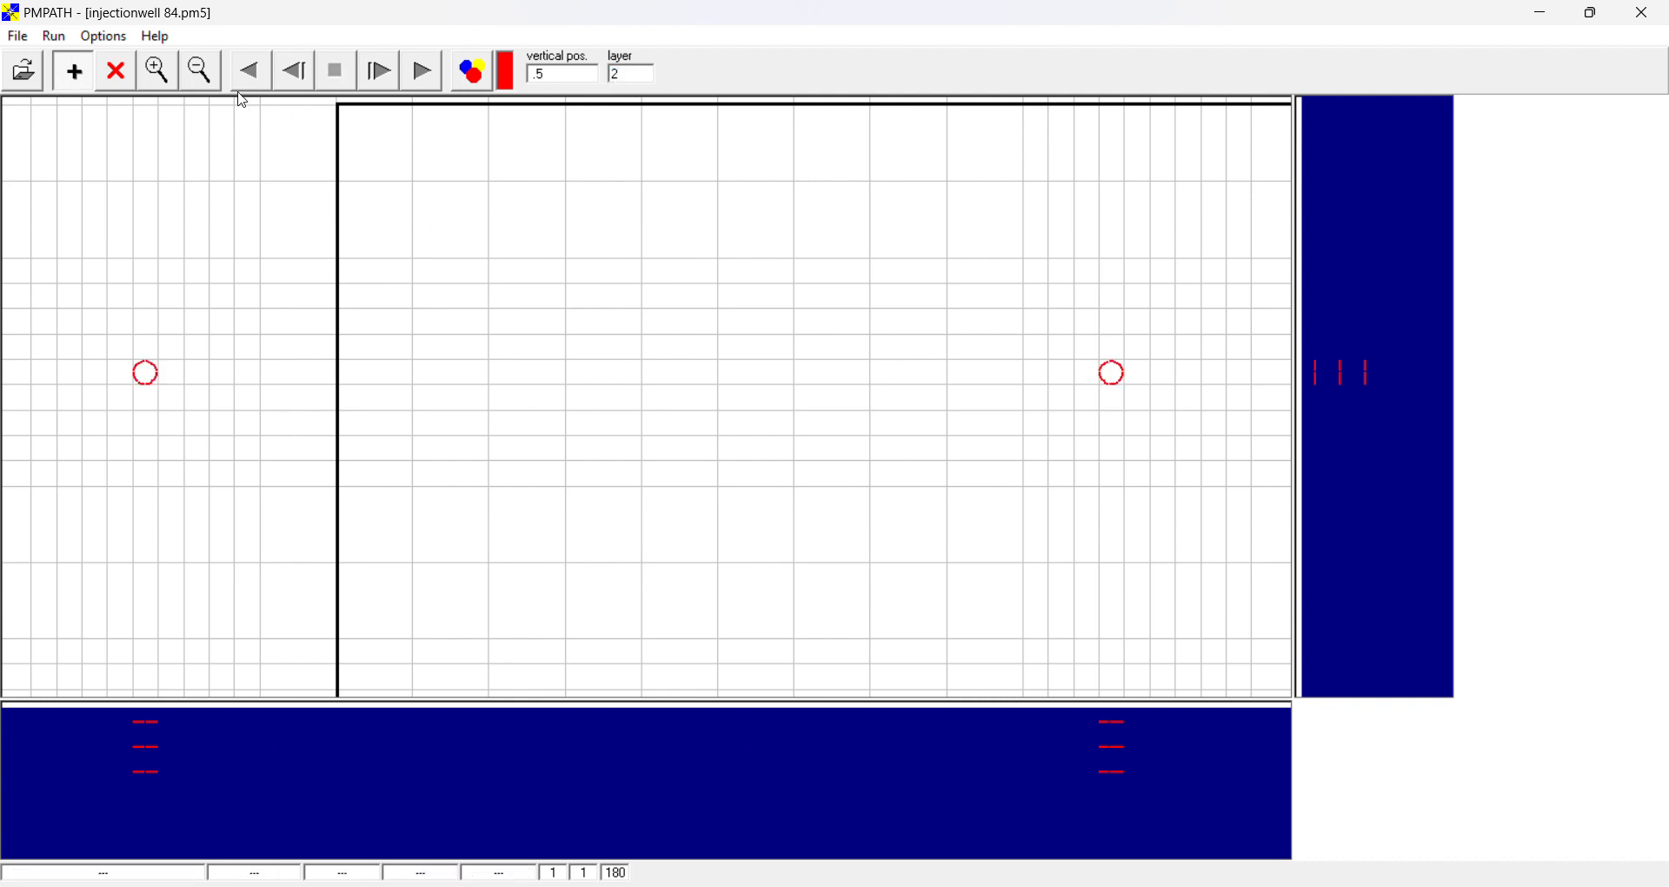
{"action": "left_click", "coordinate": [201, 72]}
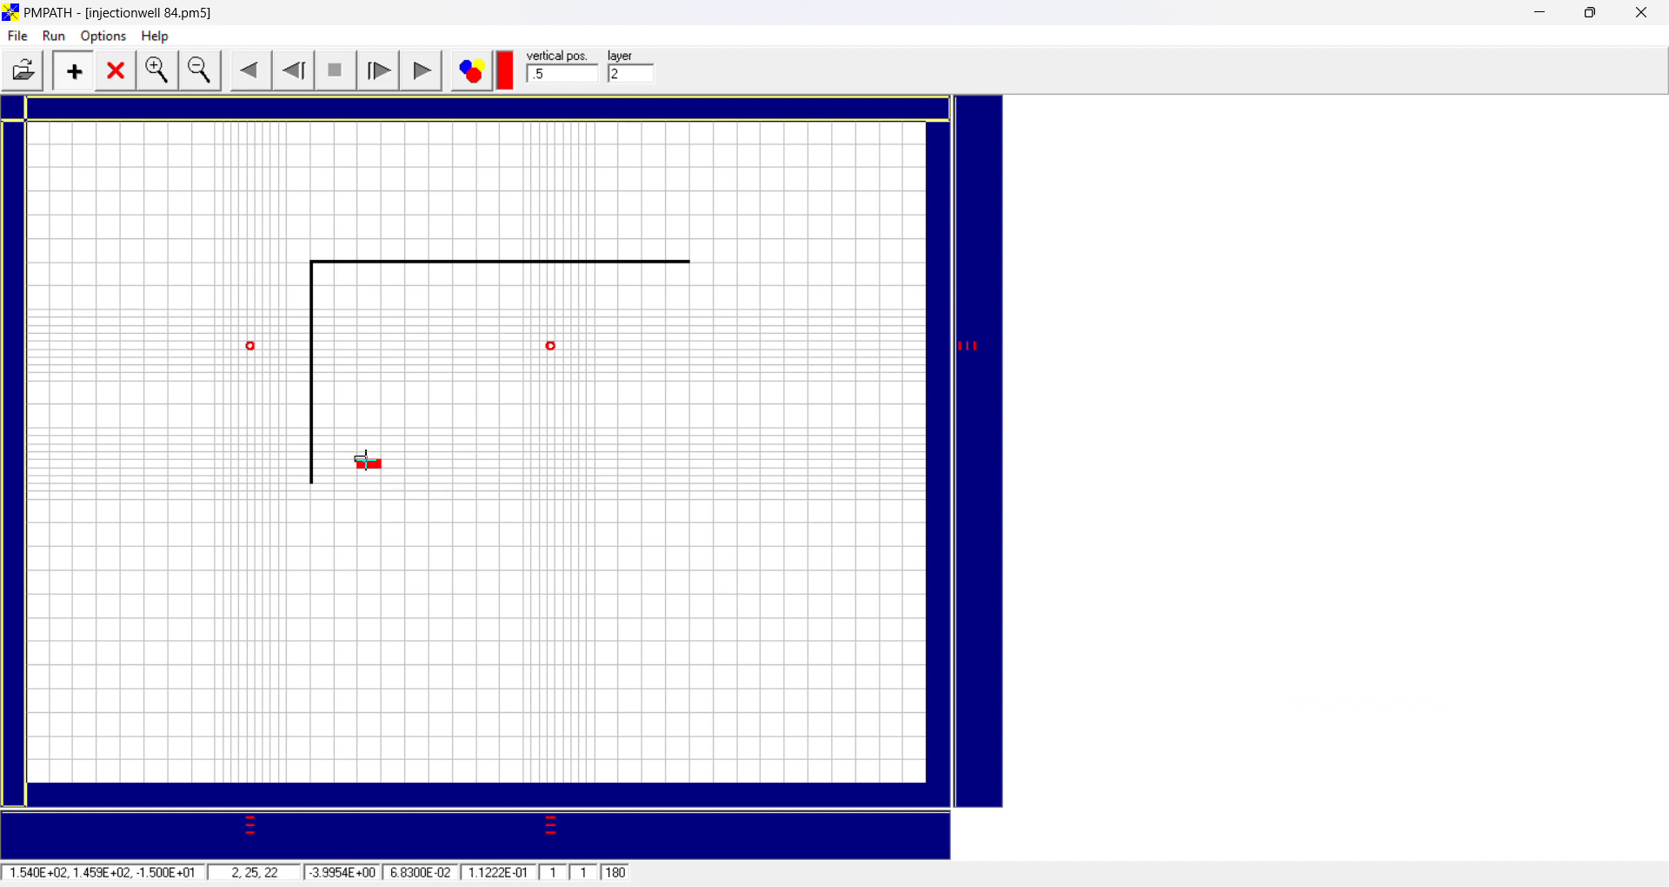
{"action": "left_click_drag", "start_coordinate": [383, 469], "coordinate": [384, 471]}
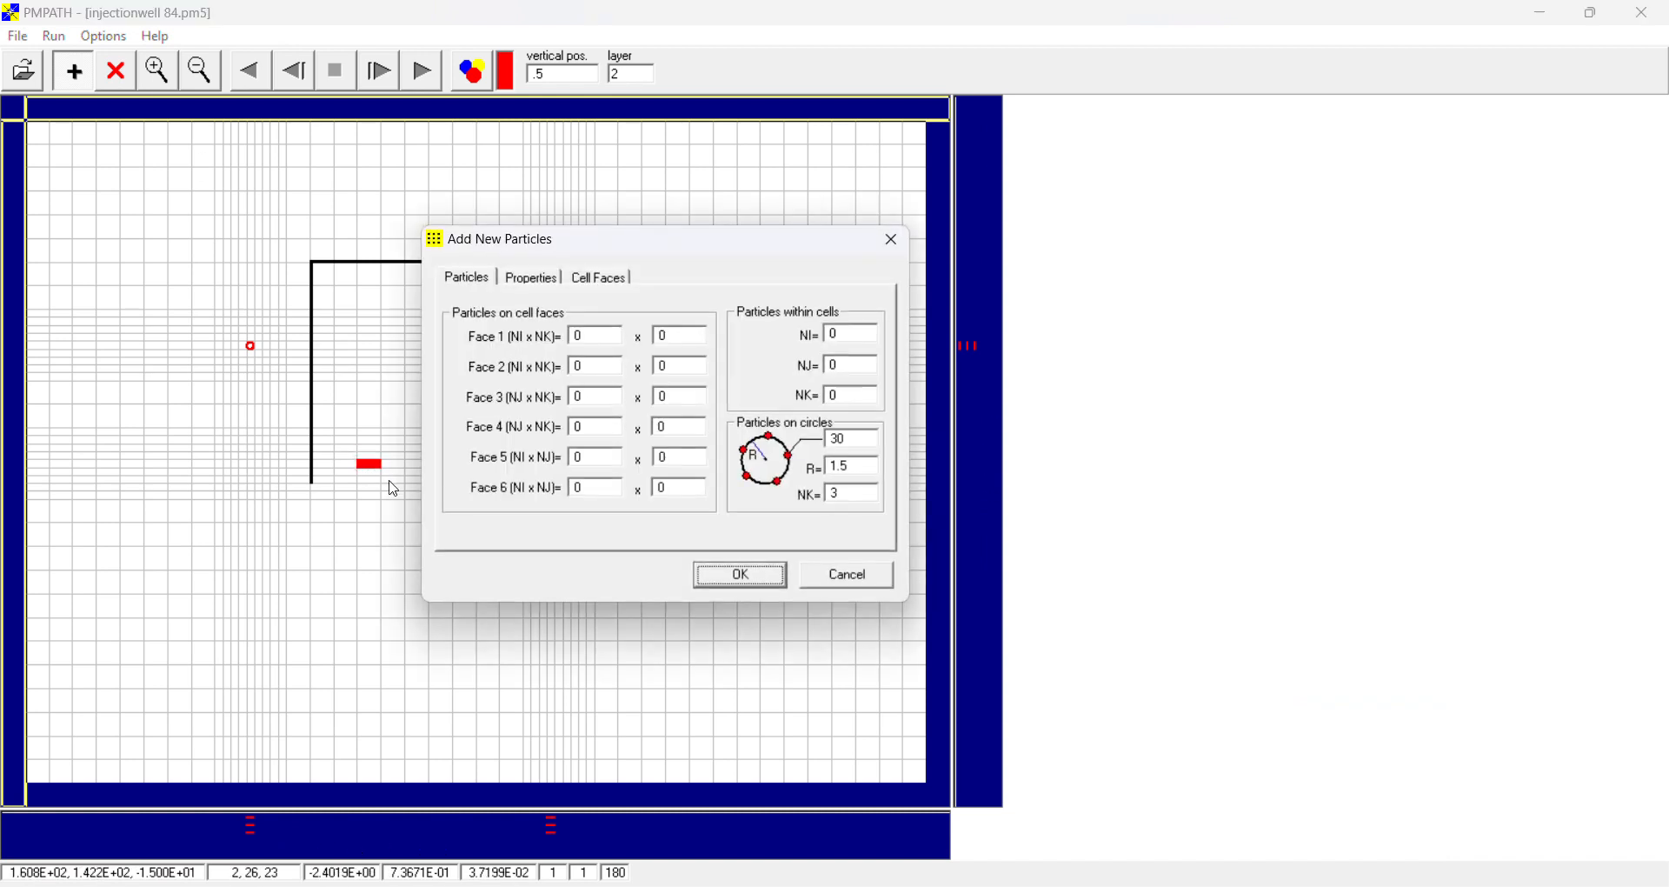
{"action": "left_click", "coordinate": [741, 577]}
Step: In the particle tracking properties, set the step length to 30 days and the maximum steps to 12
{"action": "left_click", "coordinate": [108, 37]}
{"action": "left_click", "coordinate": [121, 83]}
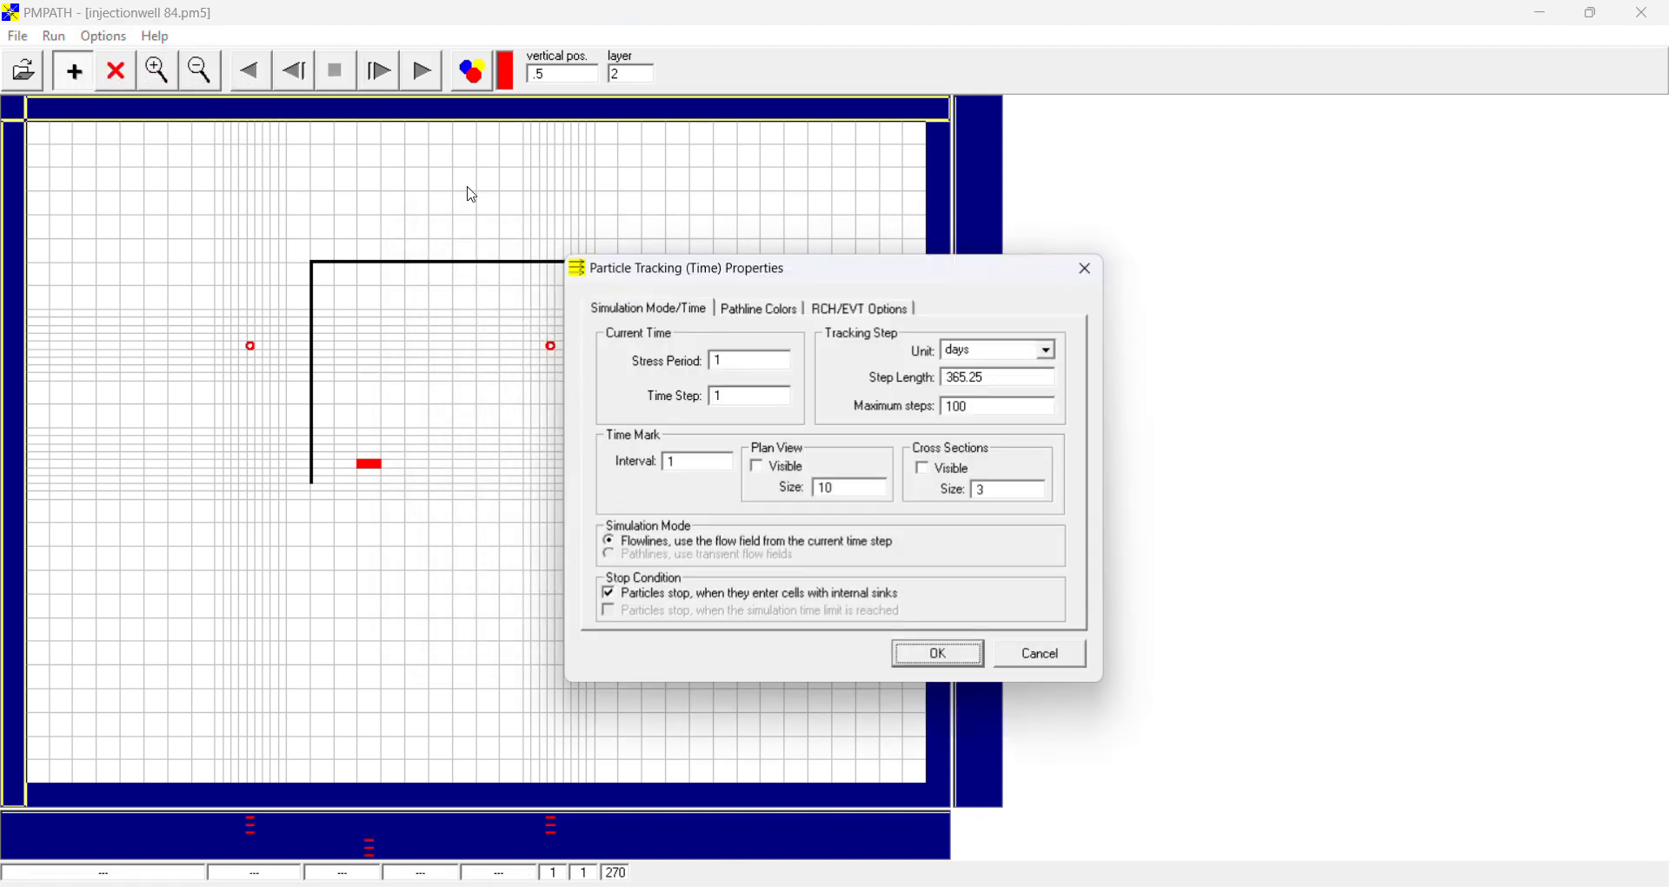
{"action": "left_click_drag", "start_coordinate": [989, 378], "coordinate": [917, 380]}
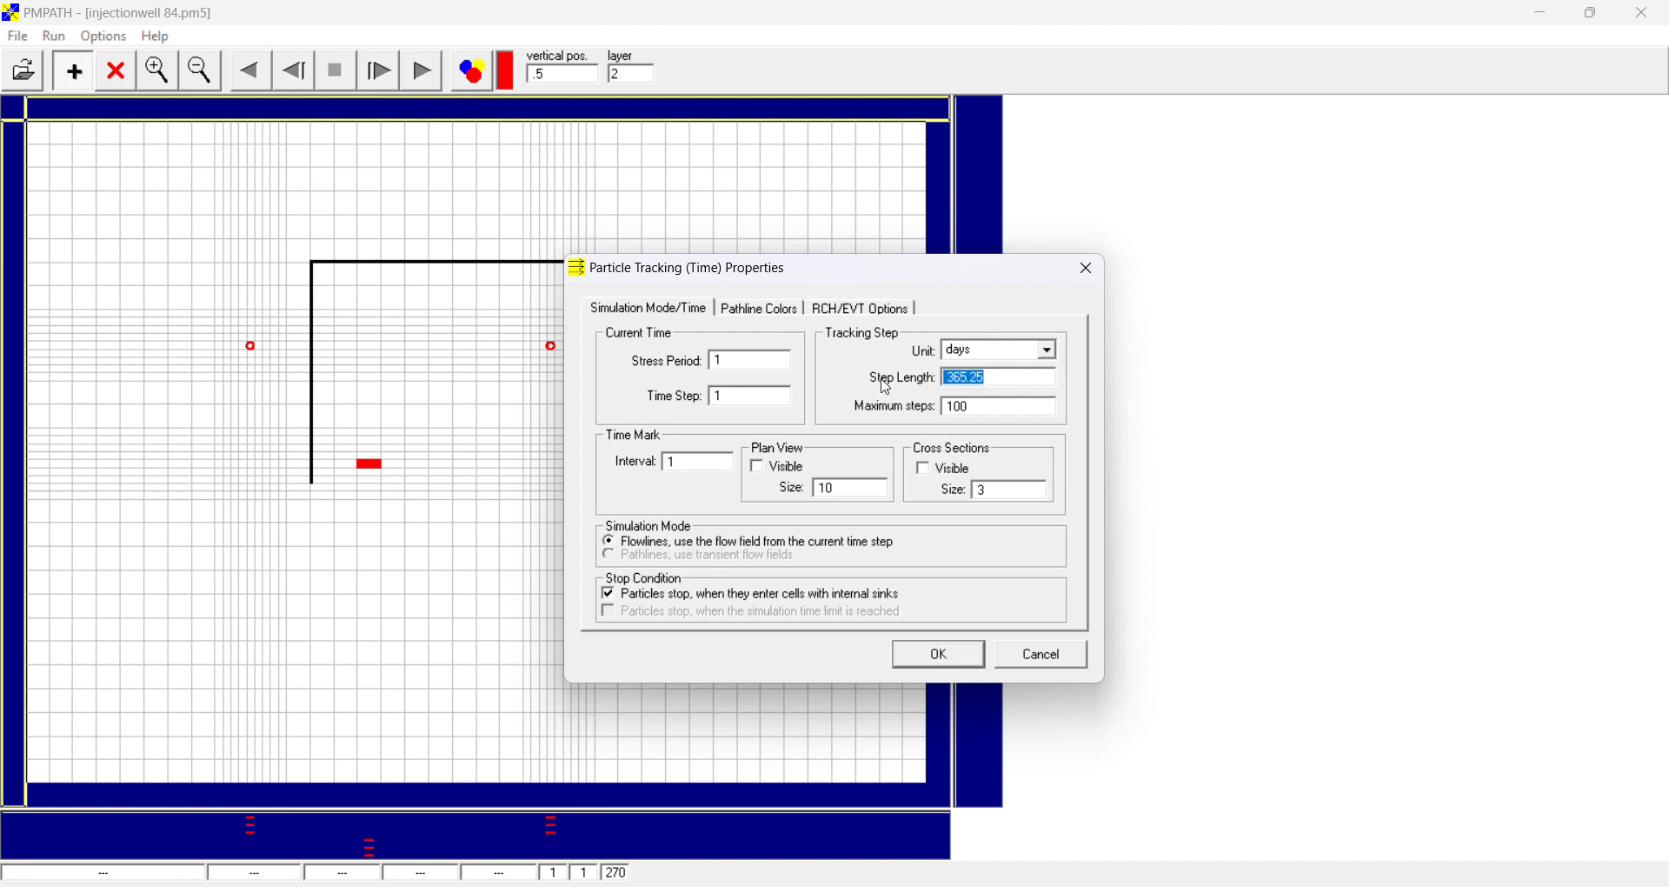
{"action": "type", "text": "30"}
{"action": "key", "text": "Tab"}
{"action": "type", "text": "12"}
Step: Set the pathline colors to blue for layer 1 and red for layer 2, and apply this table instead of the particle colors
{"action": "left_click", "coordinate": [754, 306]}
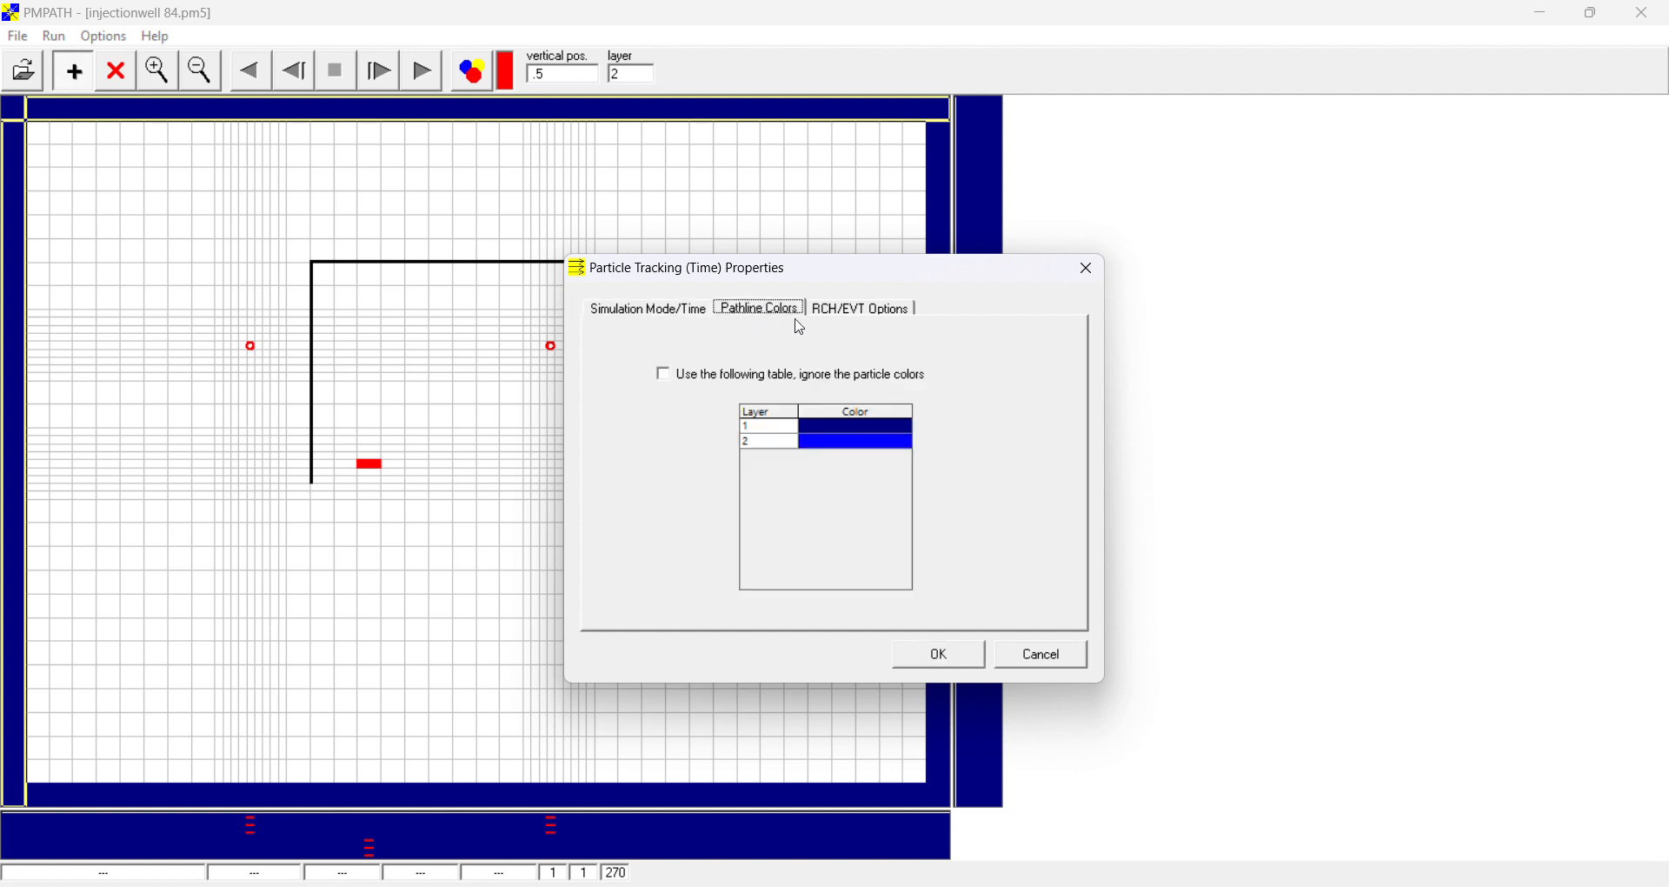
{"action": "left_click", "coordinate": [849, 428]}
{"action": "left_click", "coordinate": [907, 427]}
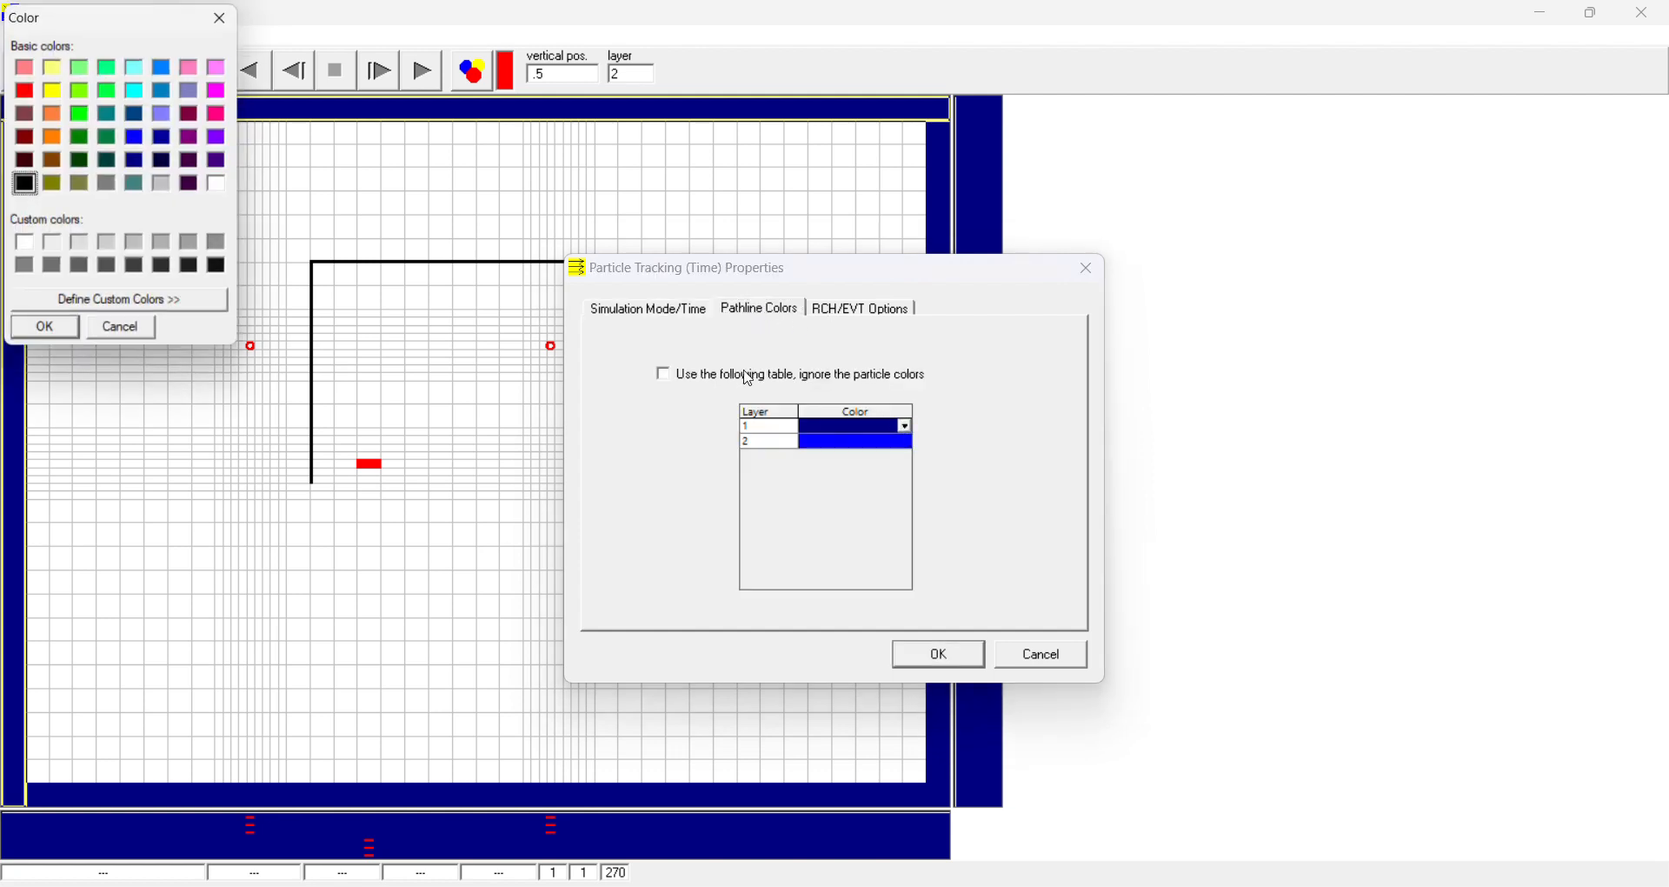
{"action": "left_click", "coordinate": [136, 142]}
{"action": "left_click", "coordinate": [60, 333]}
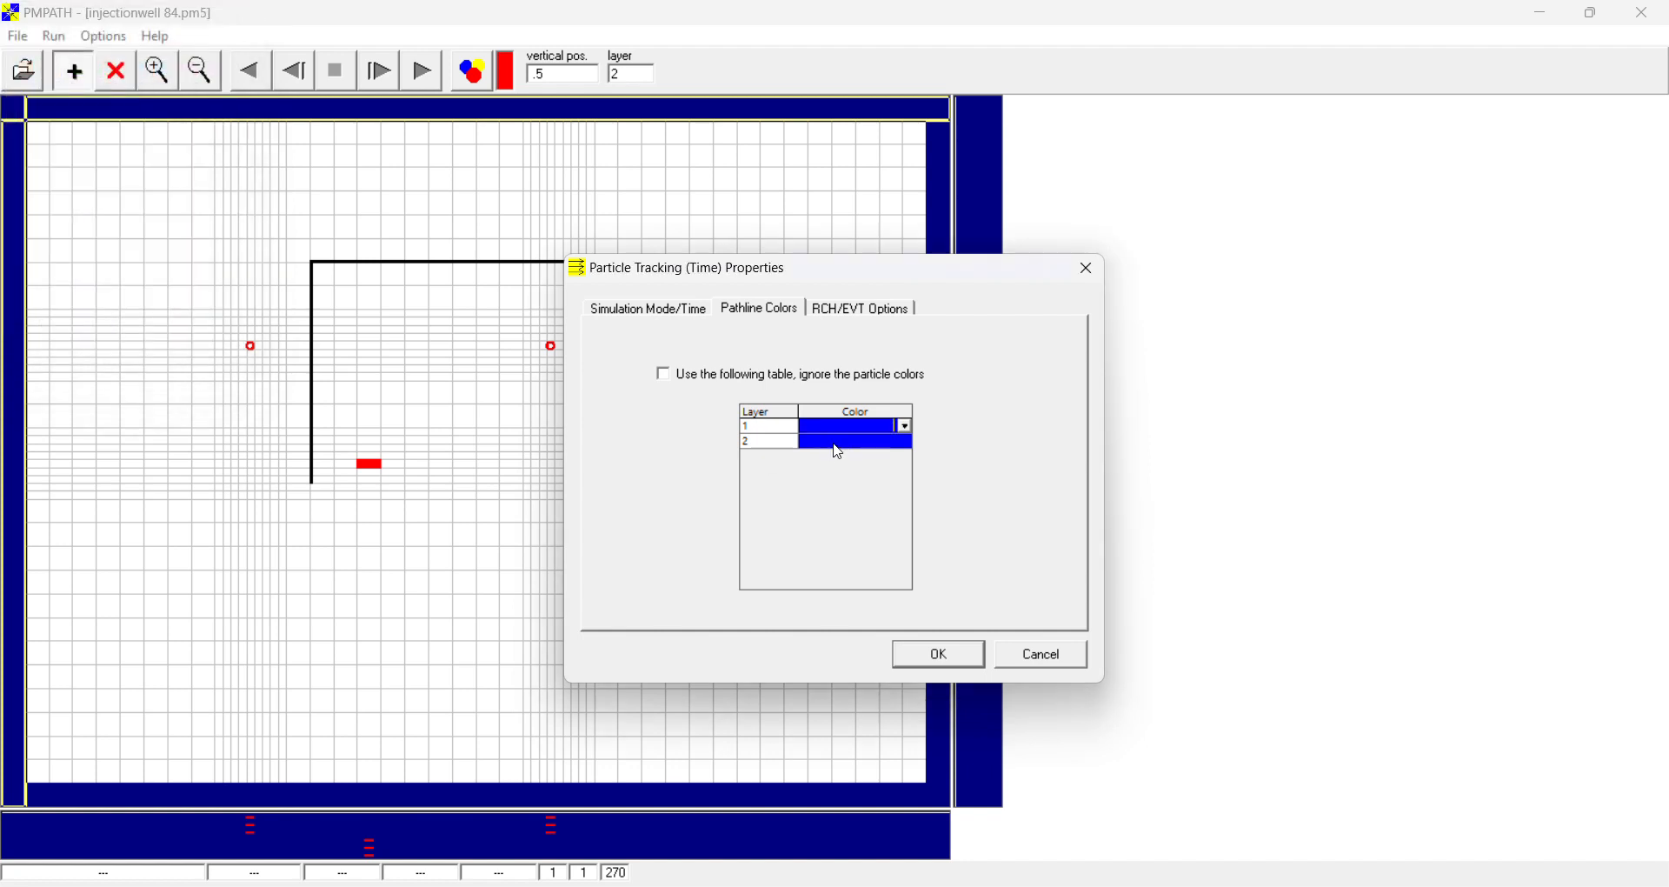
{"action": "left_click", "coordinate": [901, 444]}
{"action": "left_click", "coordinate": [906, 442]}
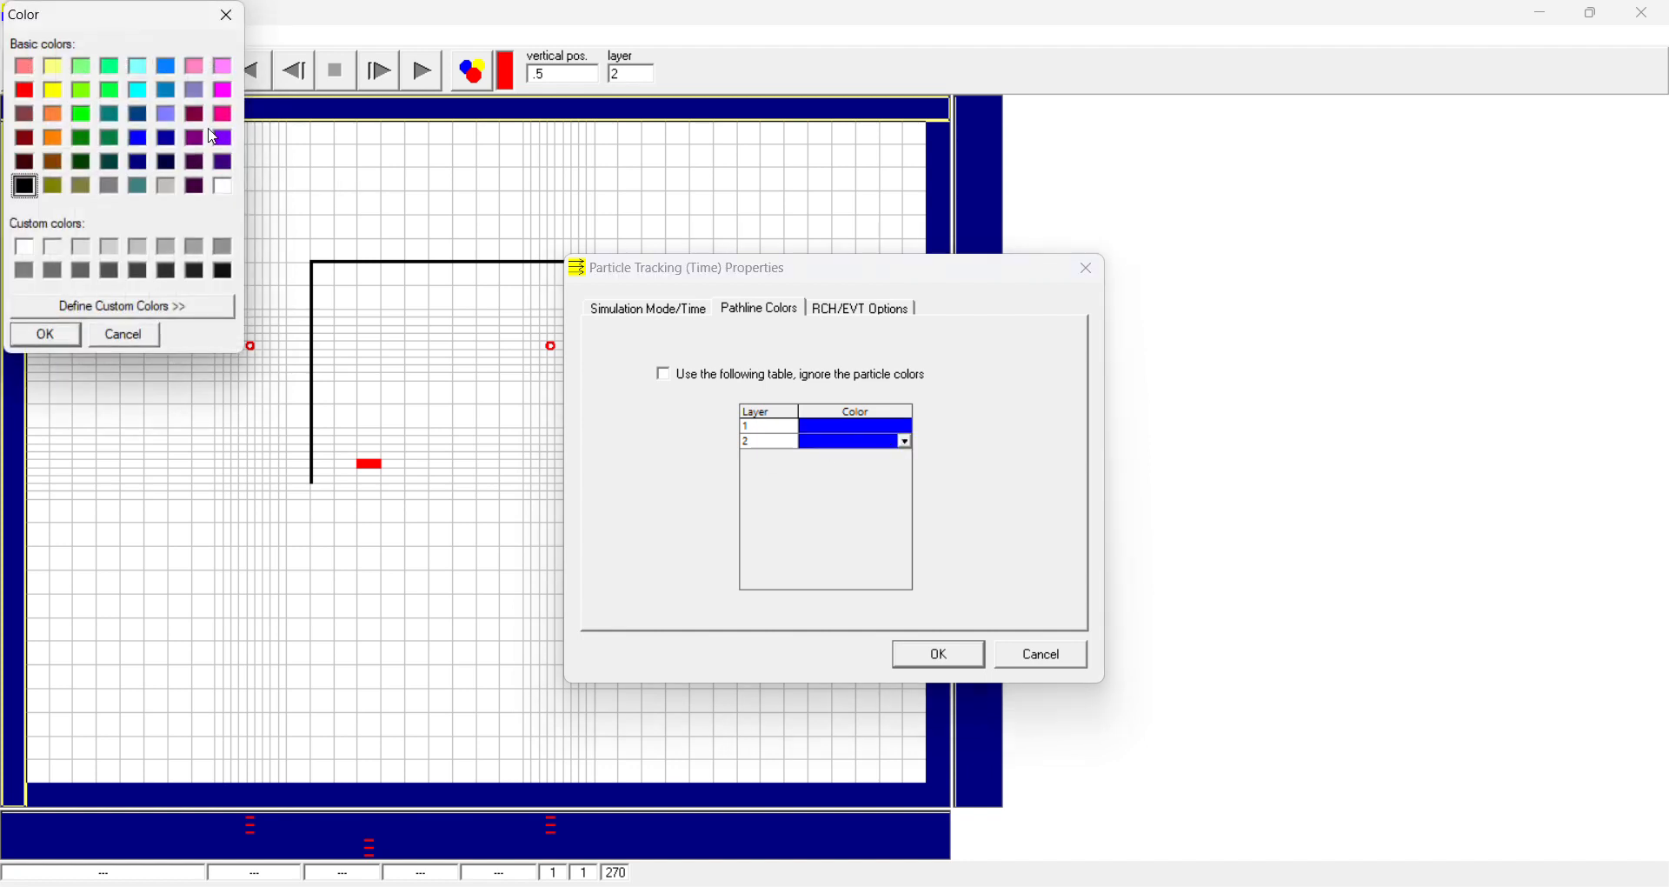
{"action": "left_click", "coordinate": [26, 92]}
{"action": "left_click", "coordinate": [45, 335]}
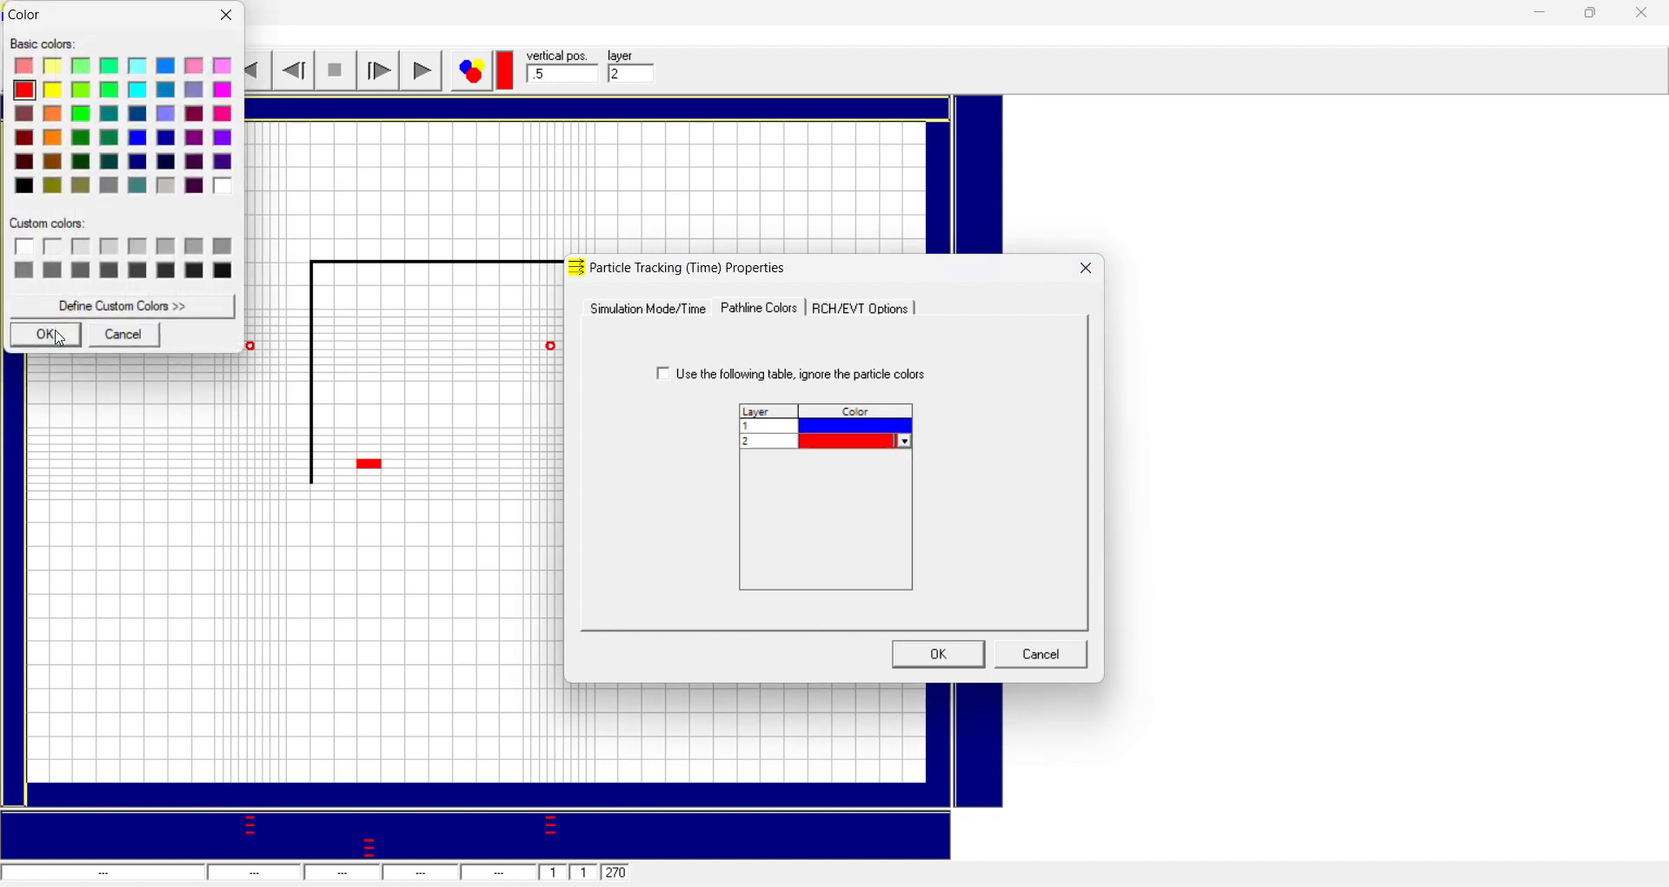
{"action": "left_click", "coordinate": [683, 382]}
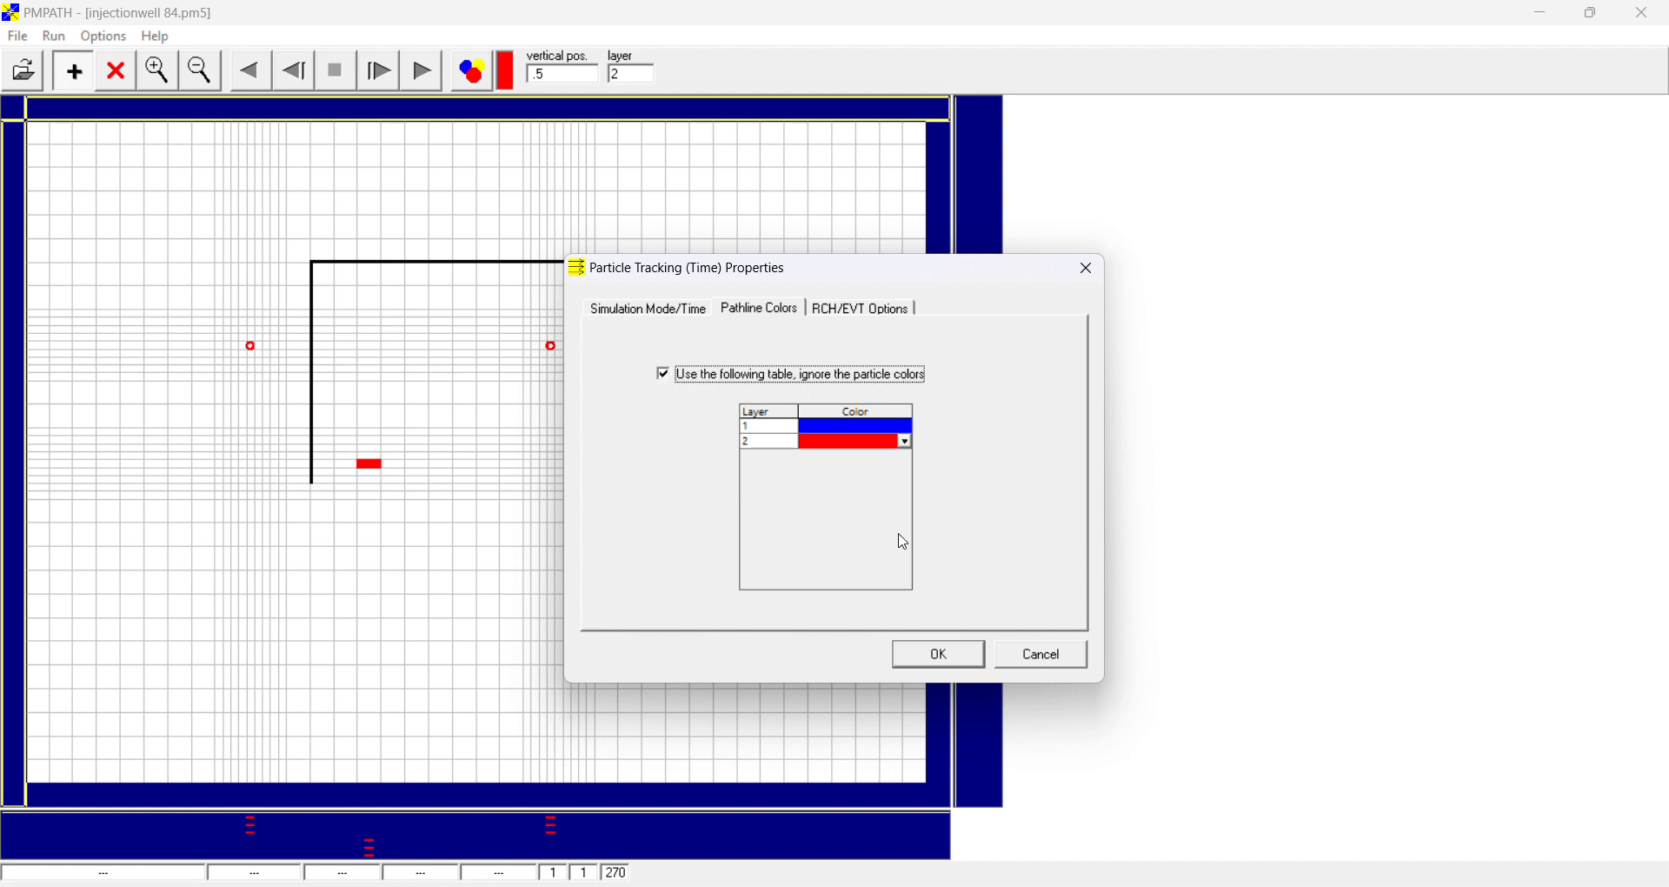
{"action": "left_click", "coordinate": [939, 655]}
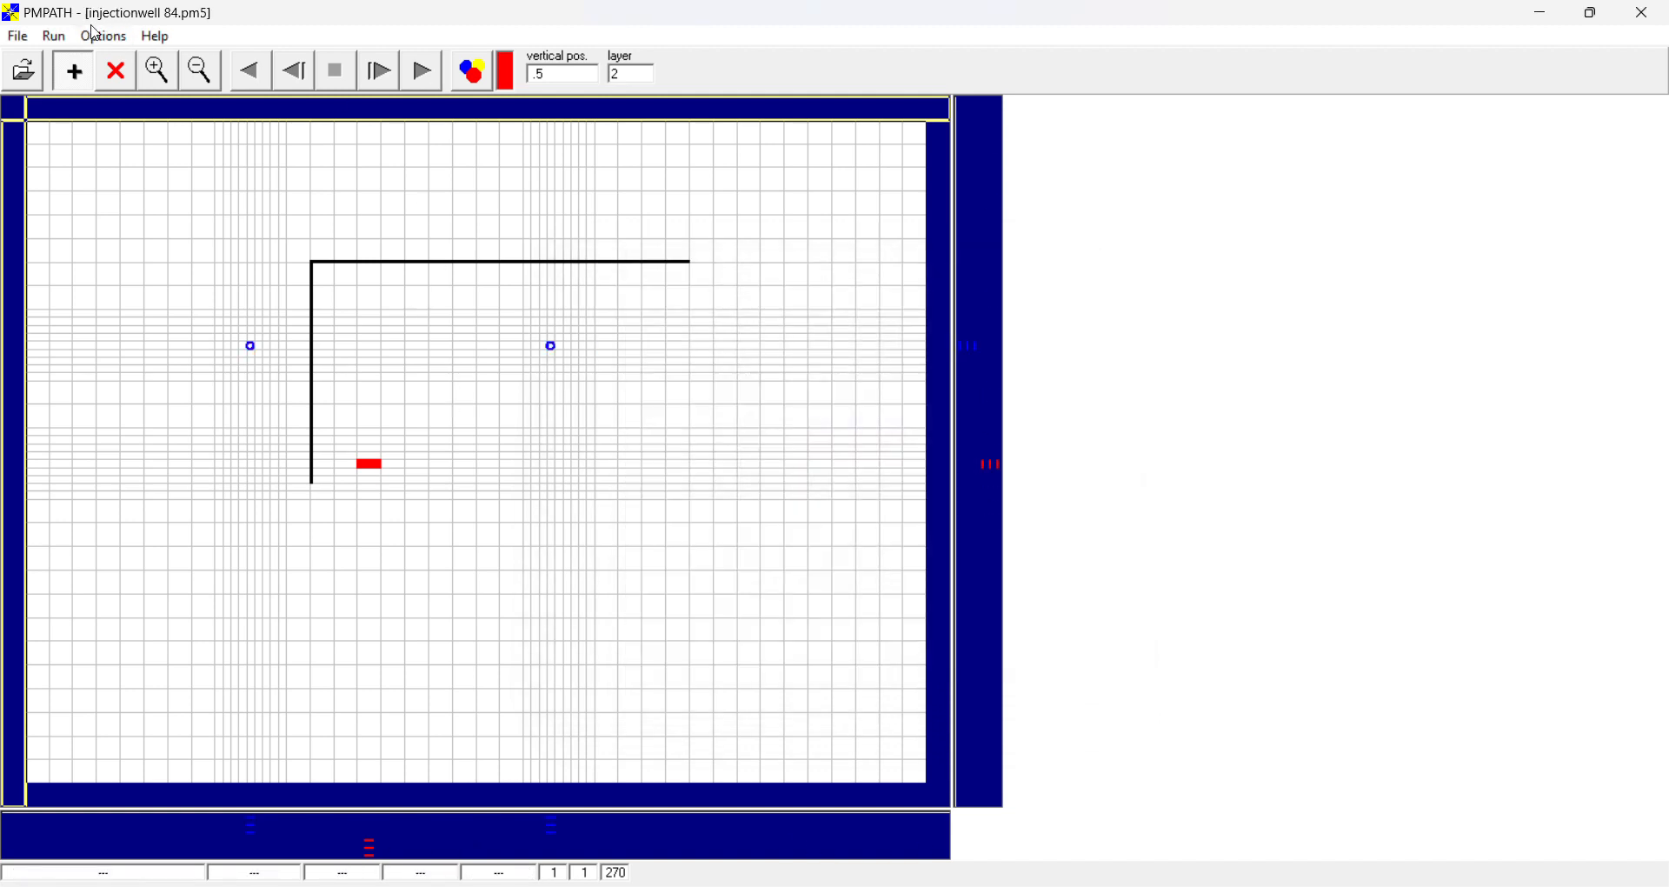
{"action": "left_click", "coordinate": [103, 37]}
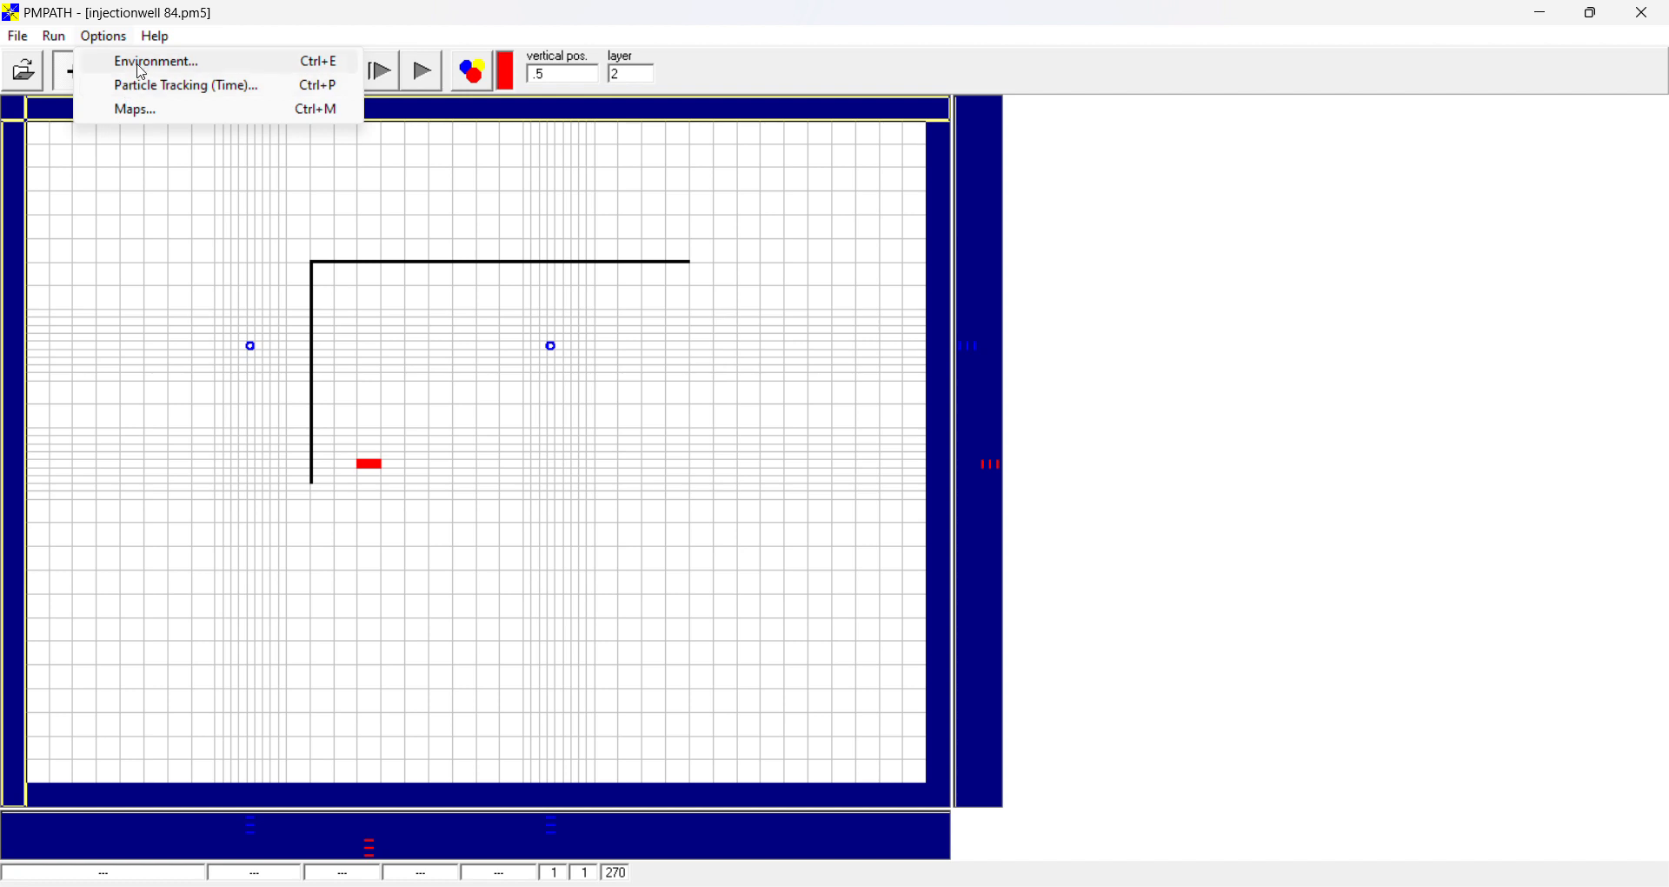
{"action": "left_click", "coordinate": [142, 63]}
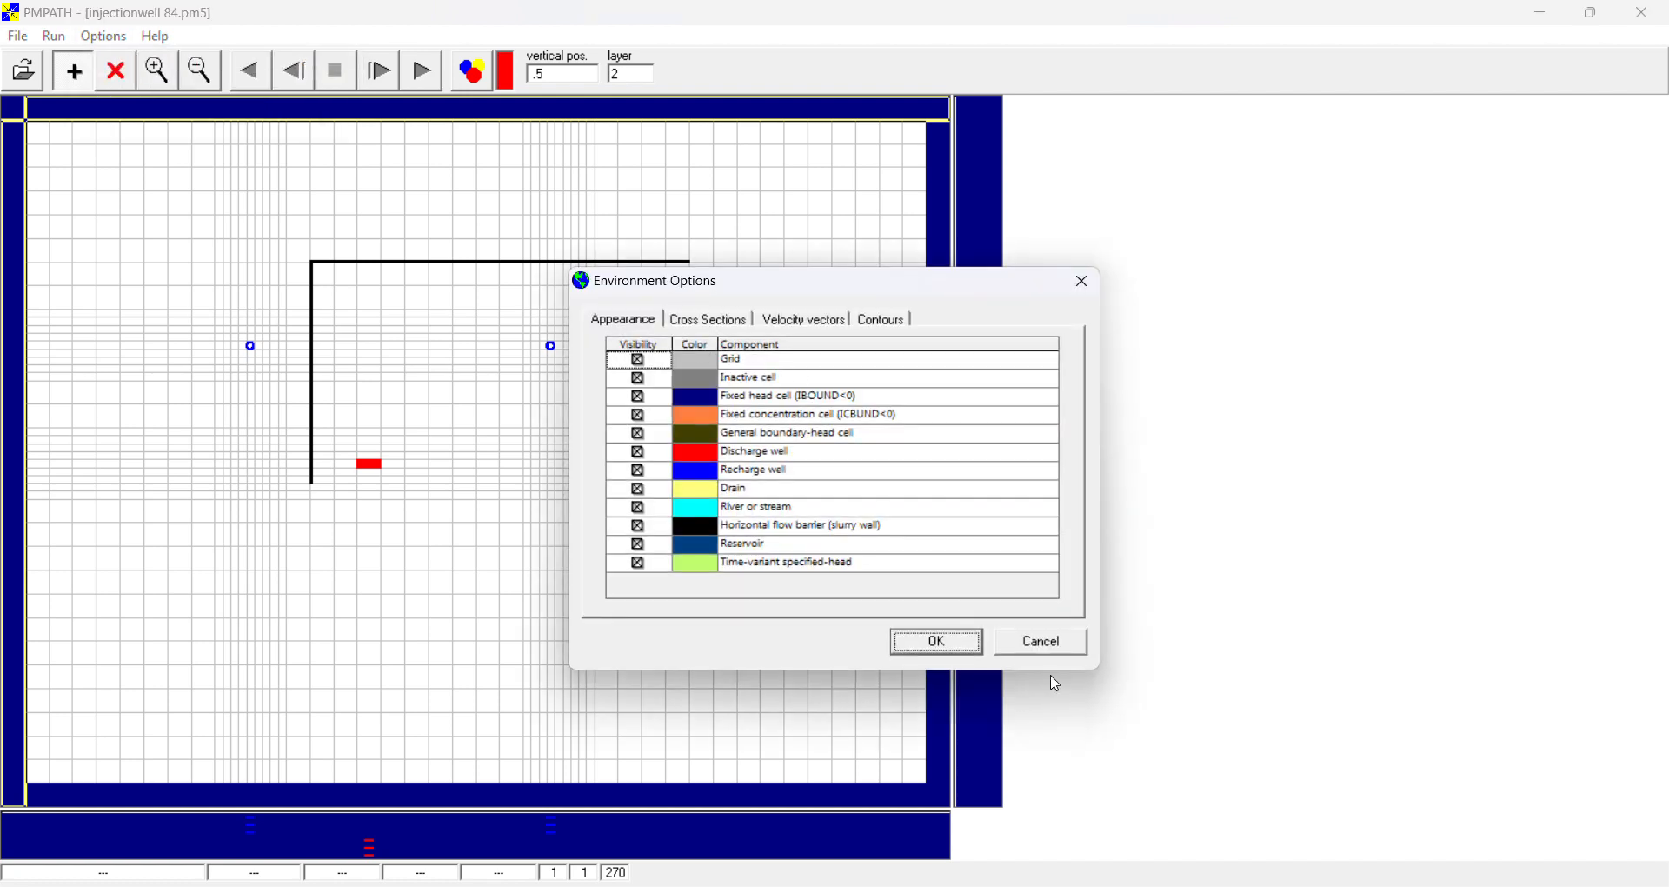
{"action": "left_click", "coordinate": [1042, 642]}
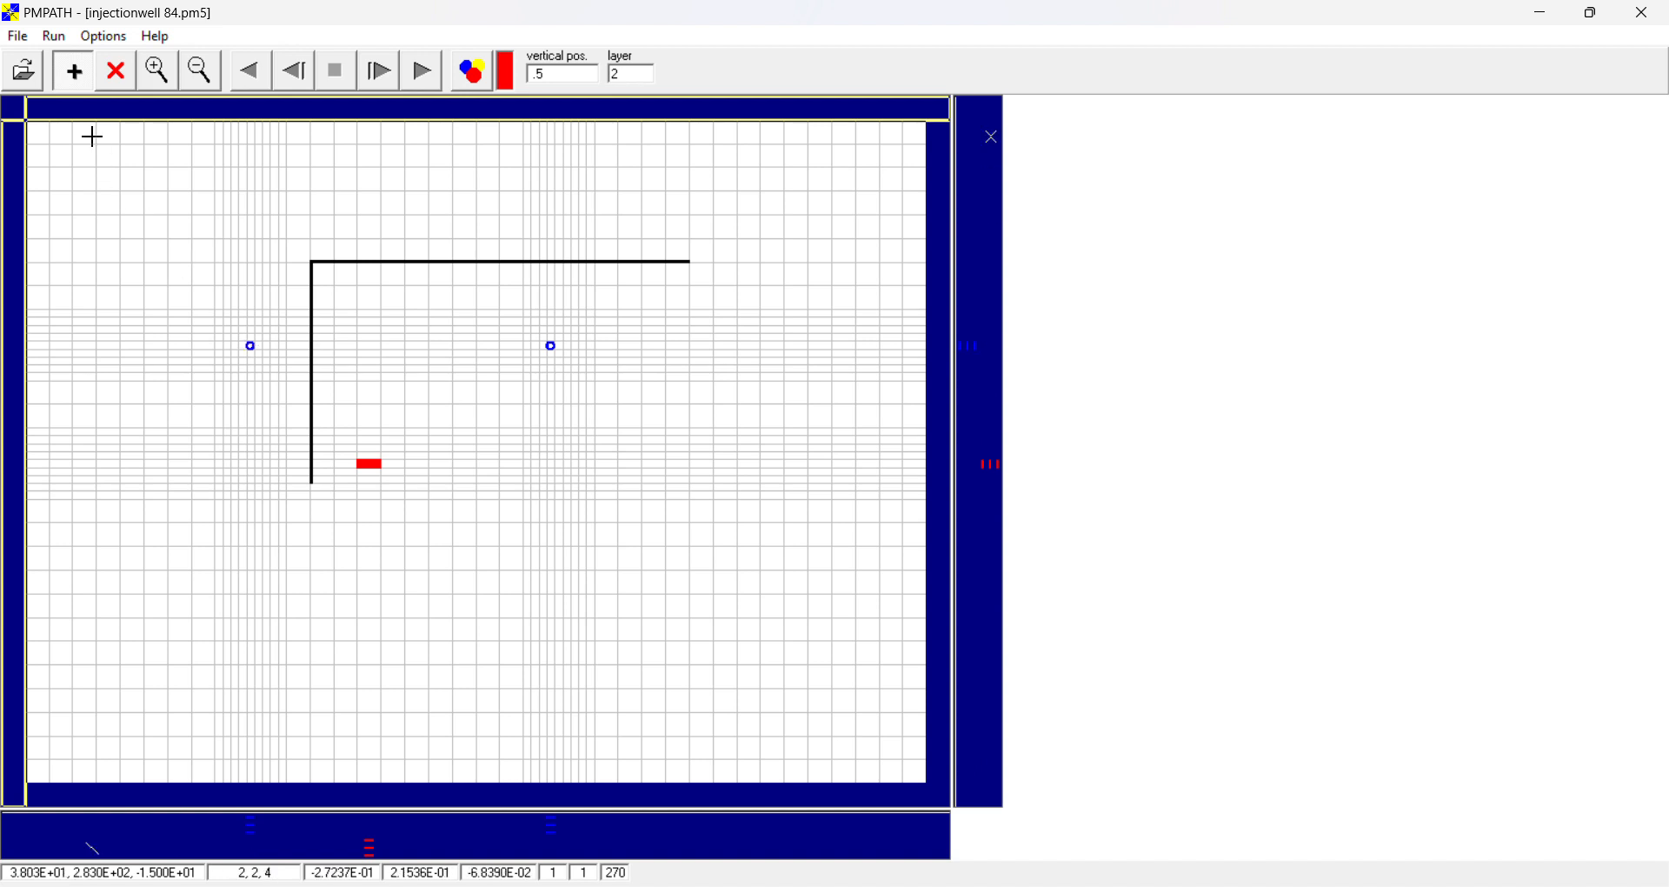
Step: Show cross sections with grid and groundwater surface in the environment options, using exaggeration 5, projection row 14 and projection column 14
{"action": "left_click", "coordinate": [104, 36]}
{"action": "left_click", "coordinate": [200, 61]}
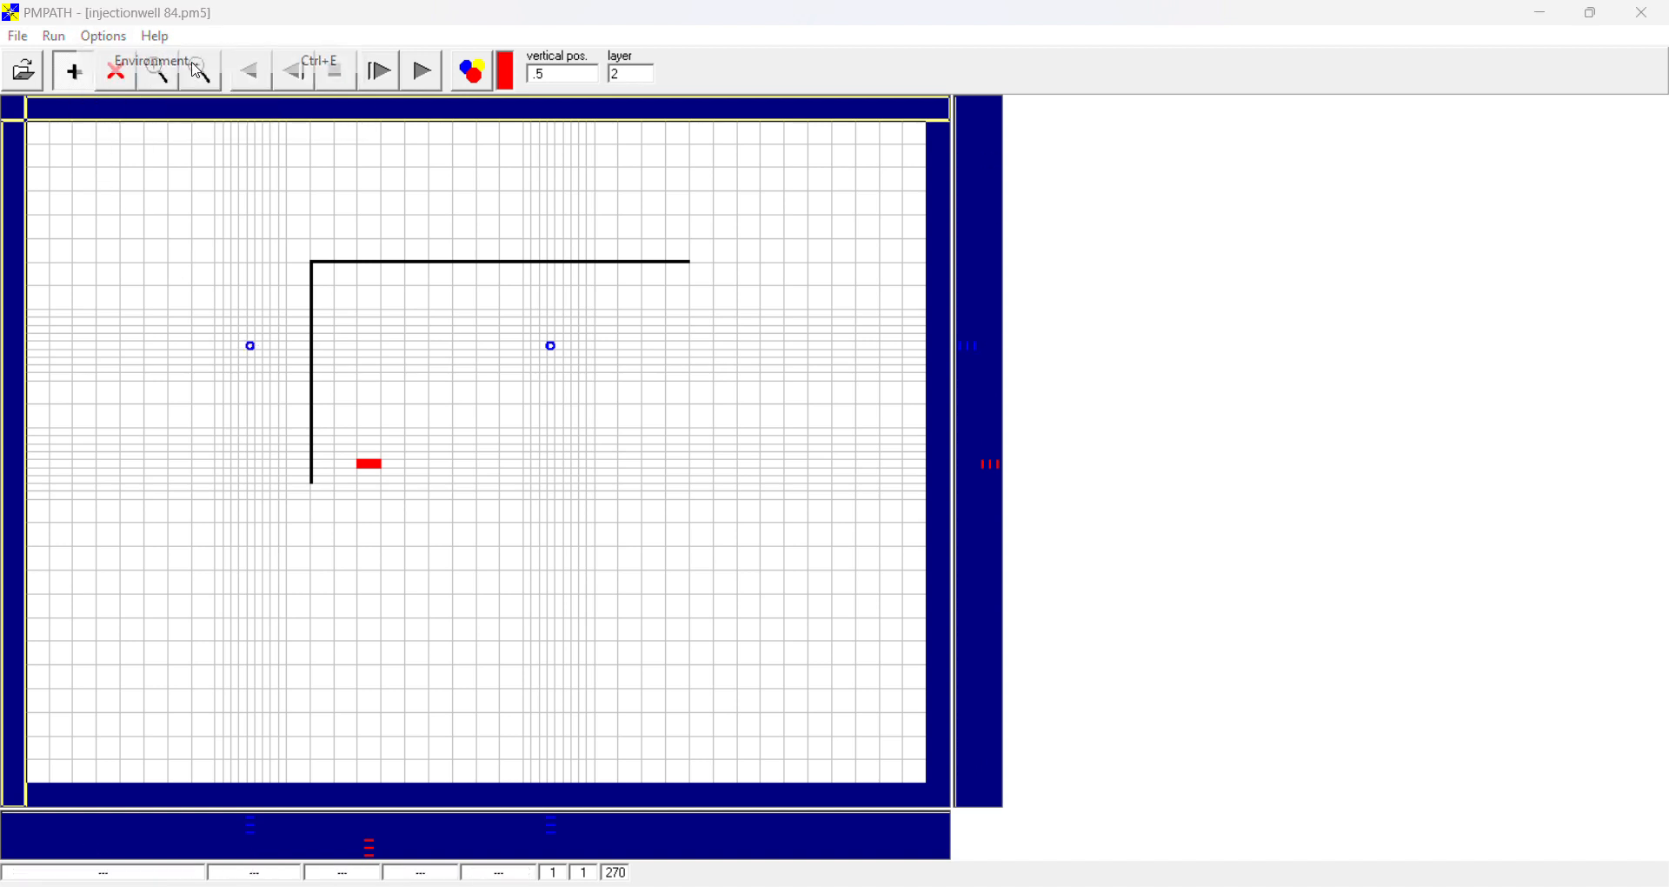
{"action": "left_click", "coordinate": [709, 319]}
{"action": "left_click", "coordinate": [934, 470]}
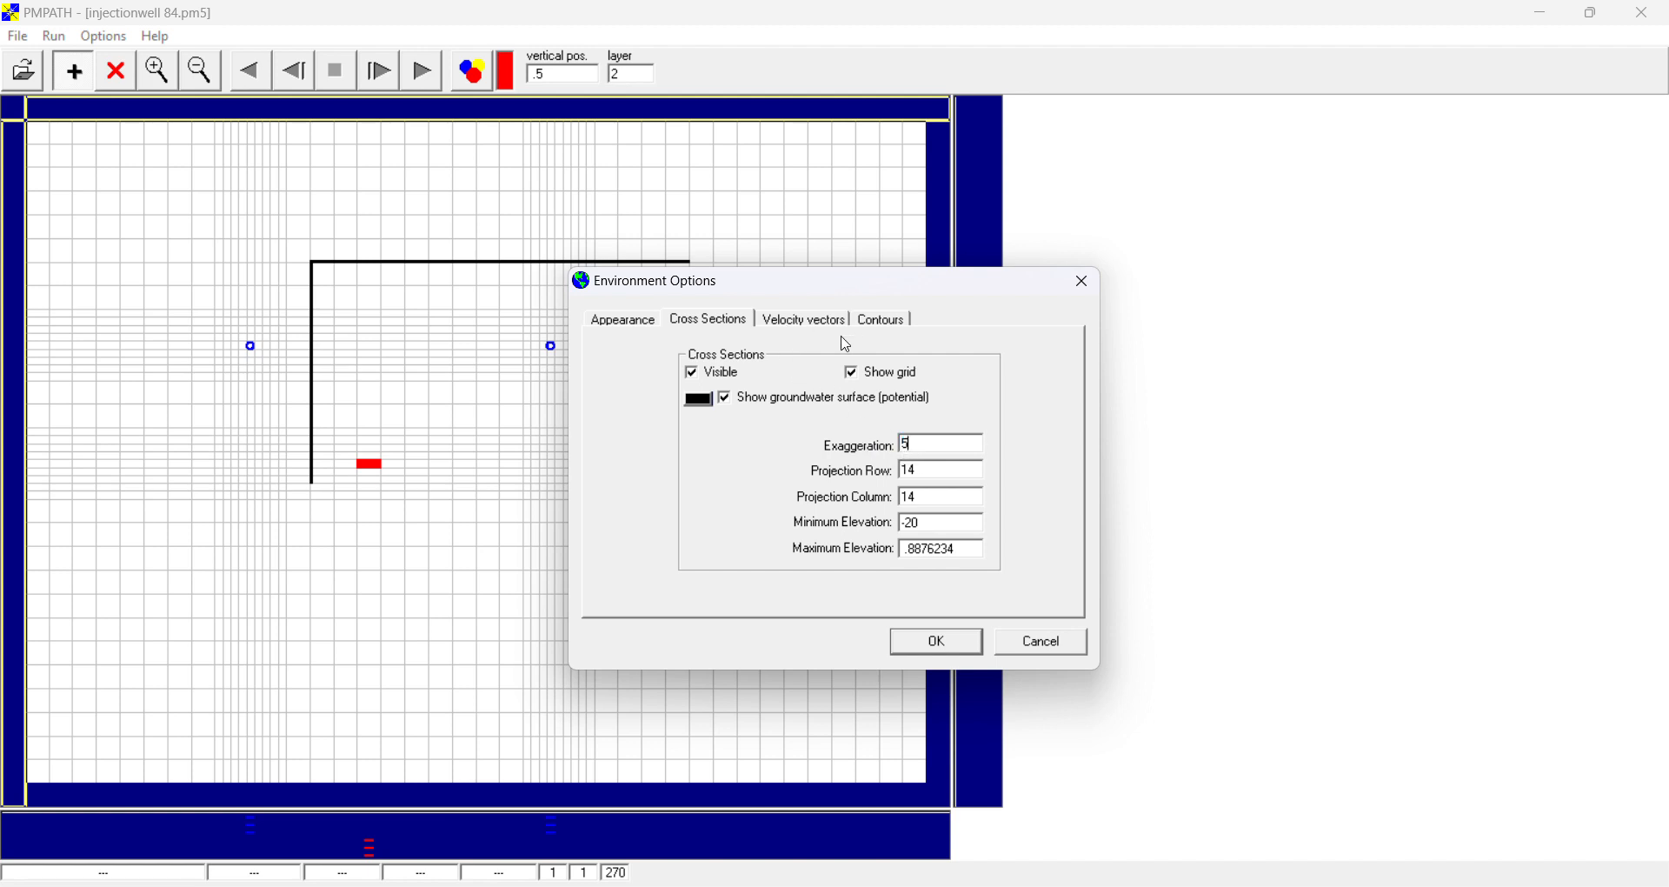
{"action": "left_click", "coordinate": [642, 322]}
{"action": "left_click", "coordinate": [700, 323]}
{"action": "left_click", "coordinate": [798, 326]}
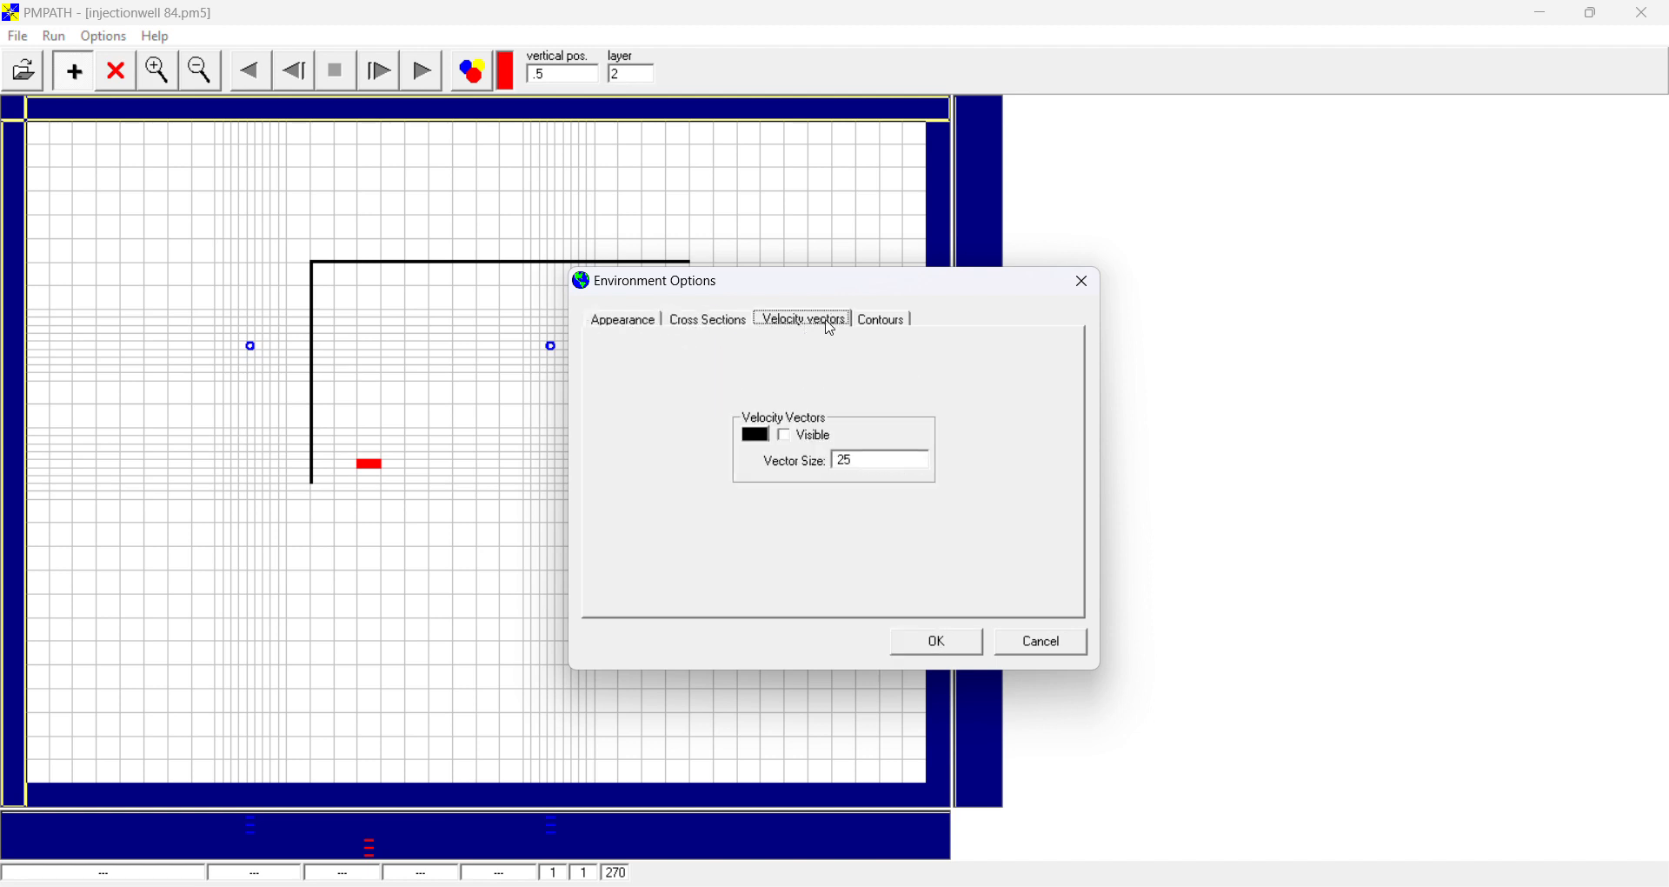
{"action": "left_click", "coordinate": [884, 323]}
{"action": "left_click", "coordinate": [640, 316]}
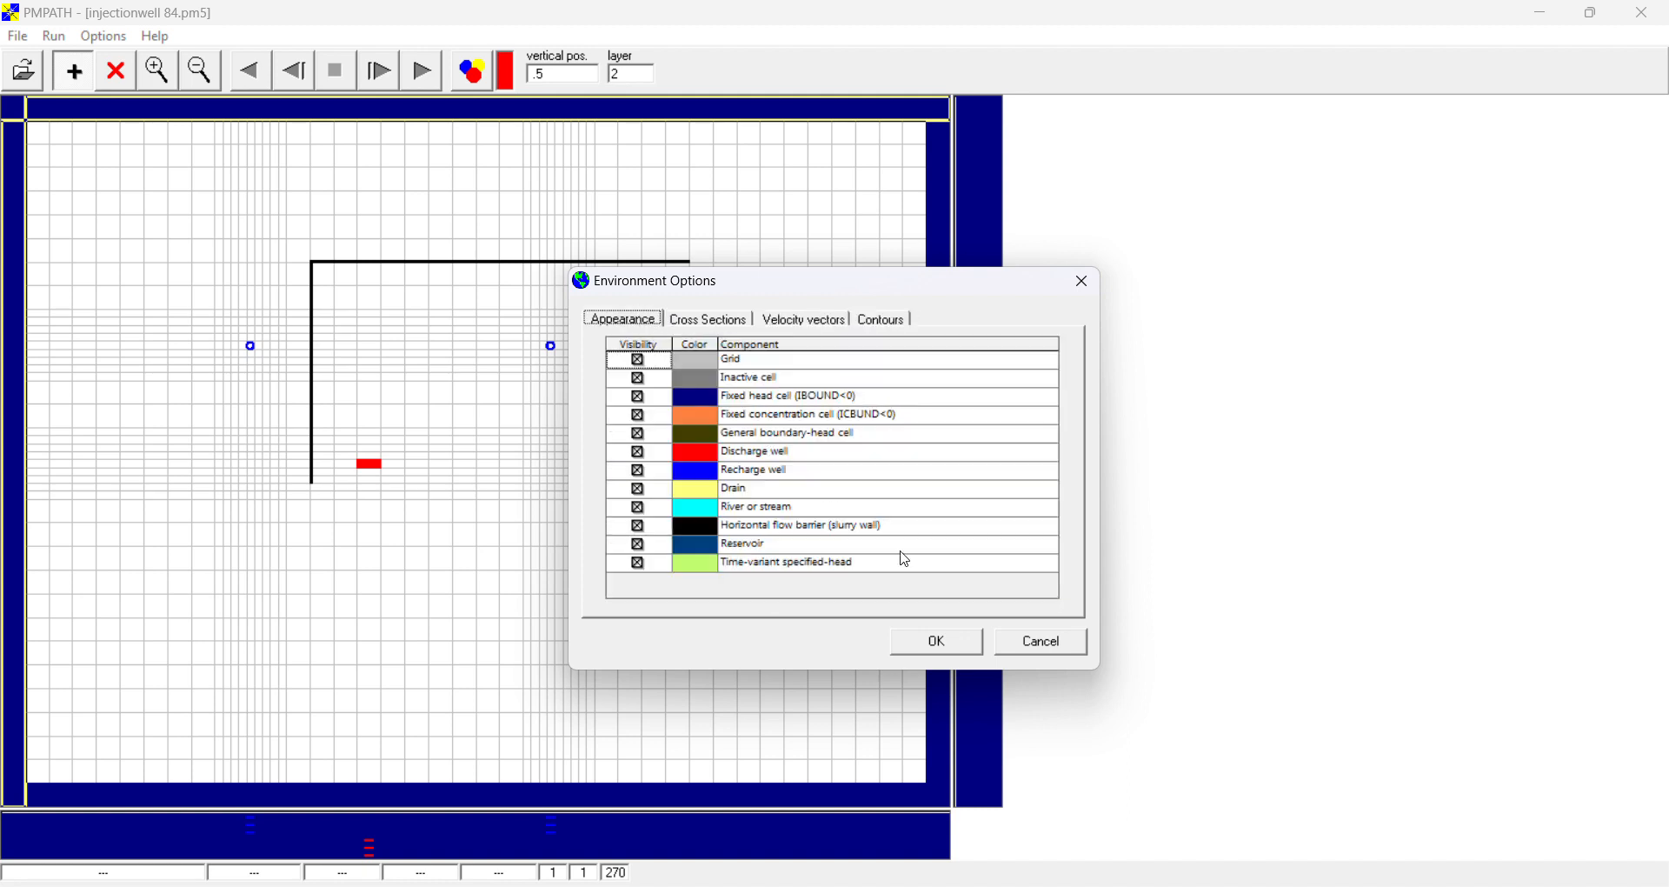
{"action": "left_click", "coordinate": [926, 648]}
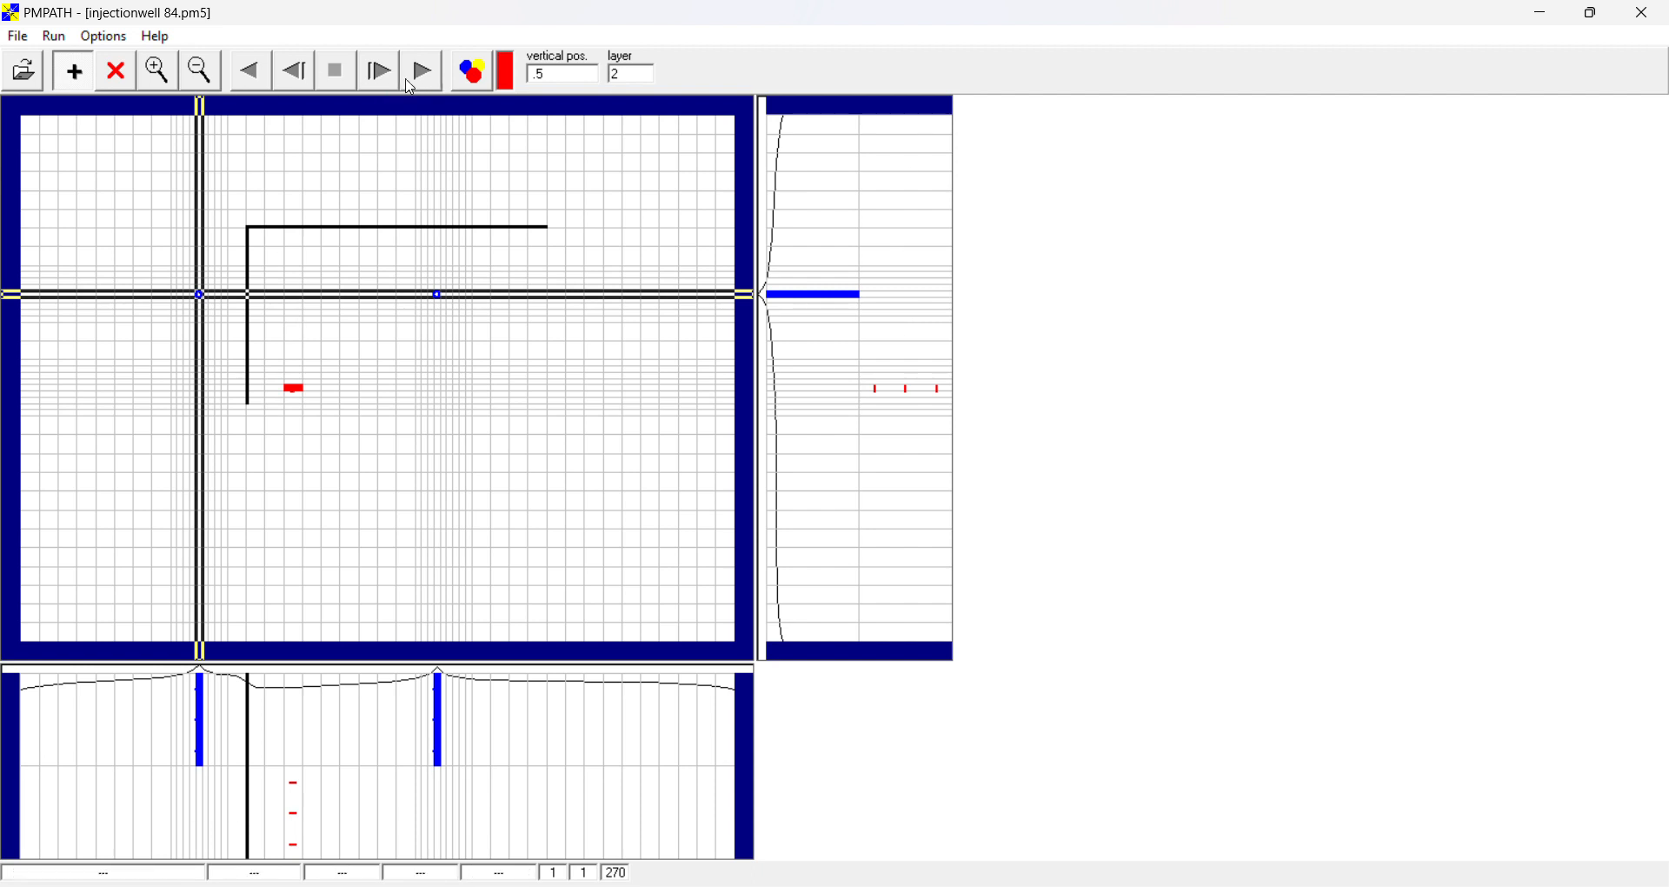
Step: Run the particles forward to draw their flowlines
{"action": "left_click", "coordinate": [435, 81]}
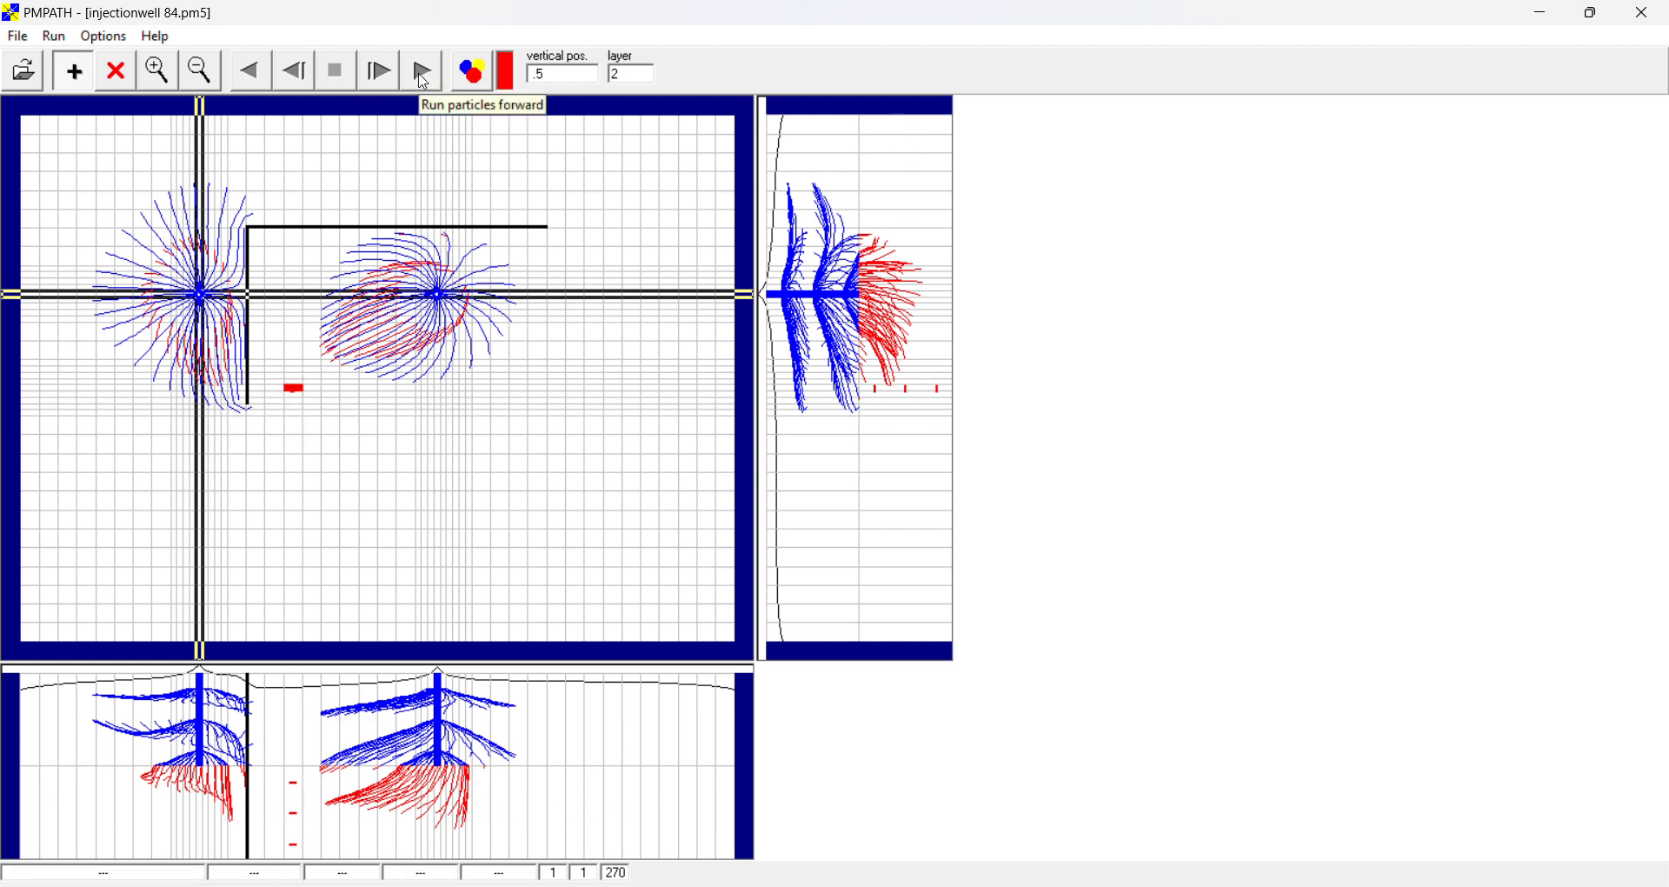
Step: Restart the particle tracking and advance the particles forward one step at a time from their starting positions
{"action": "left_click", "coordinate": [54, 36]}
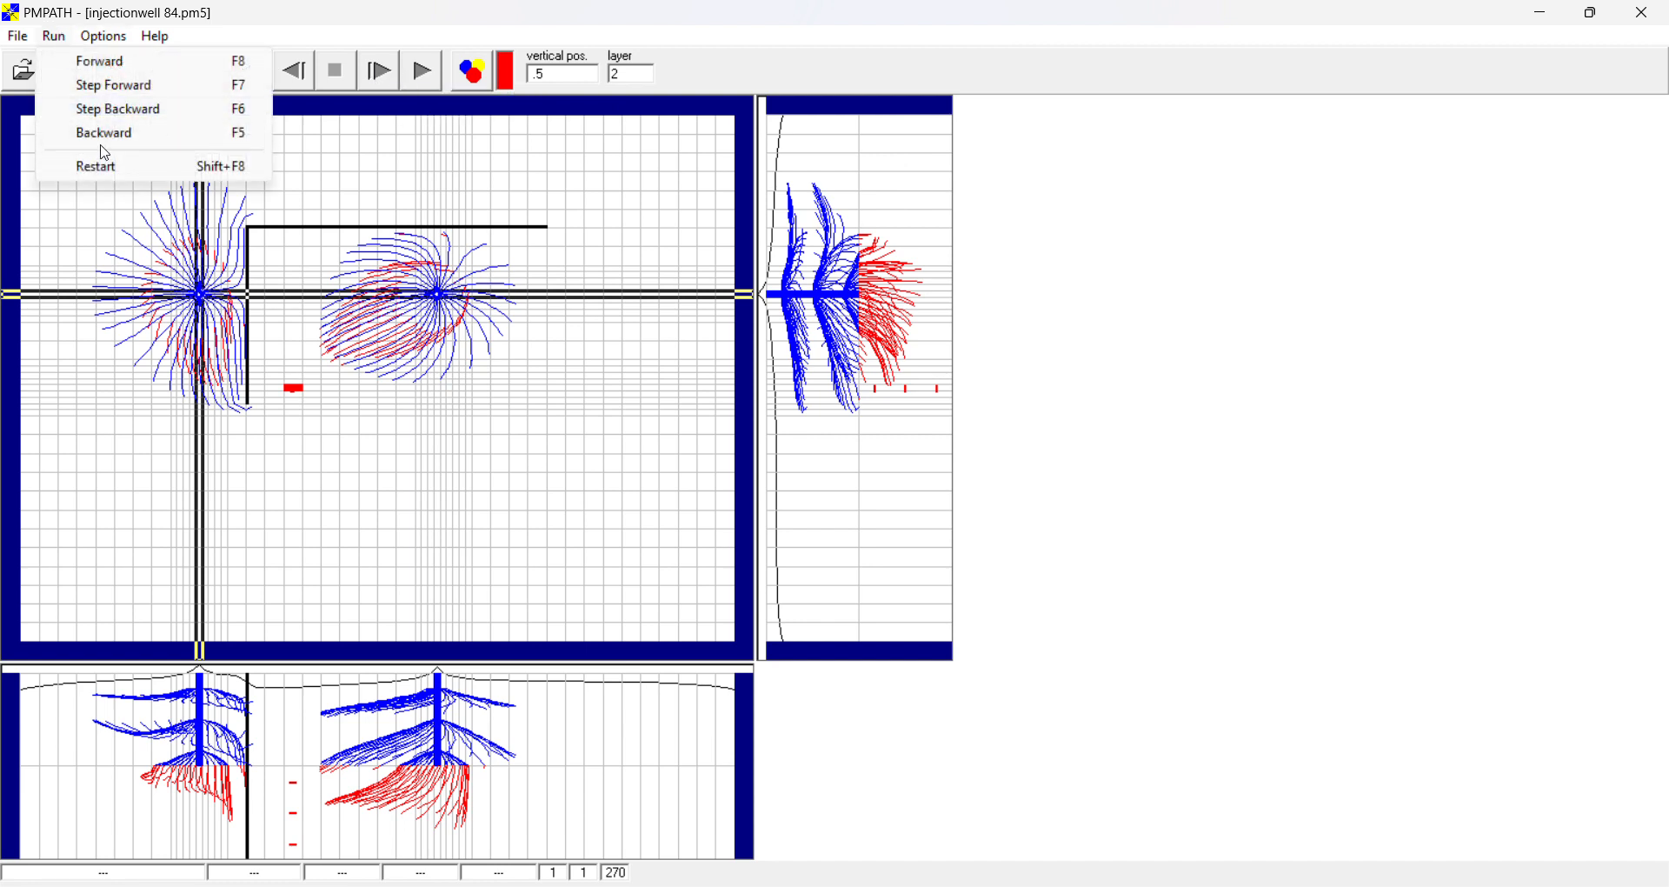
{"action": "left_click", "coordinate": [111, 170]}
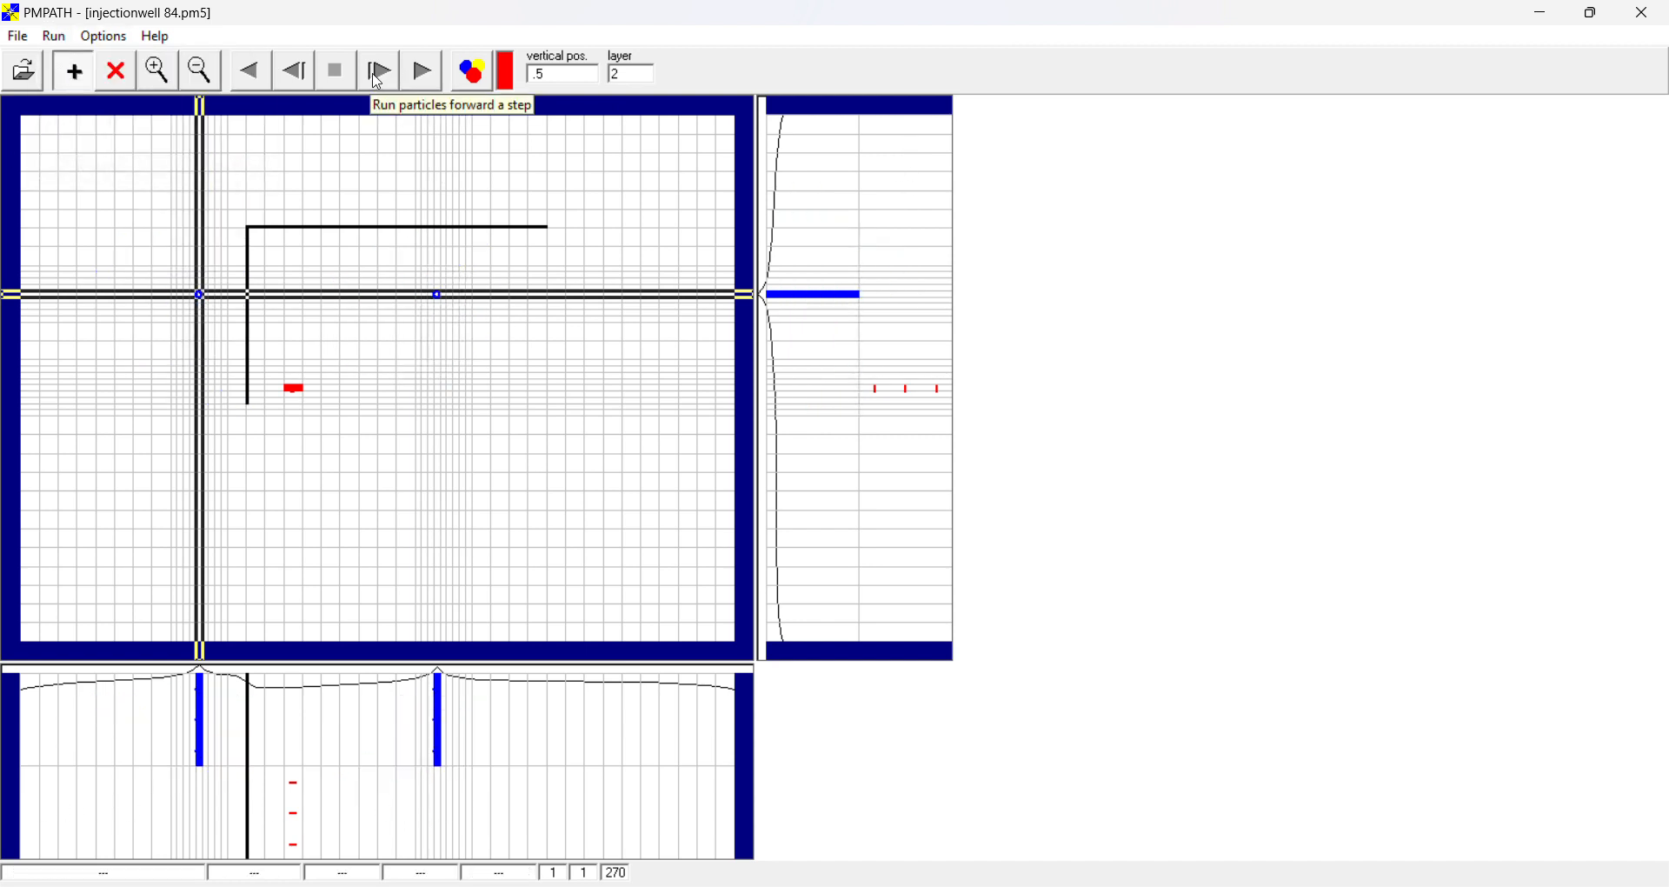
{"action": "left_click", "coordinate": [382, 77]}
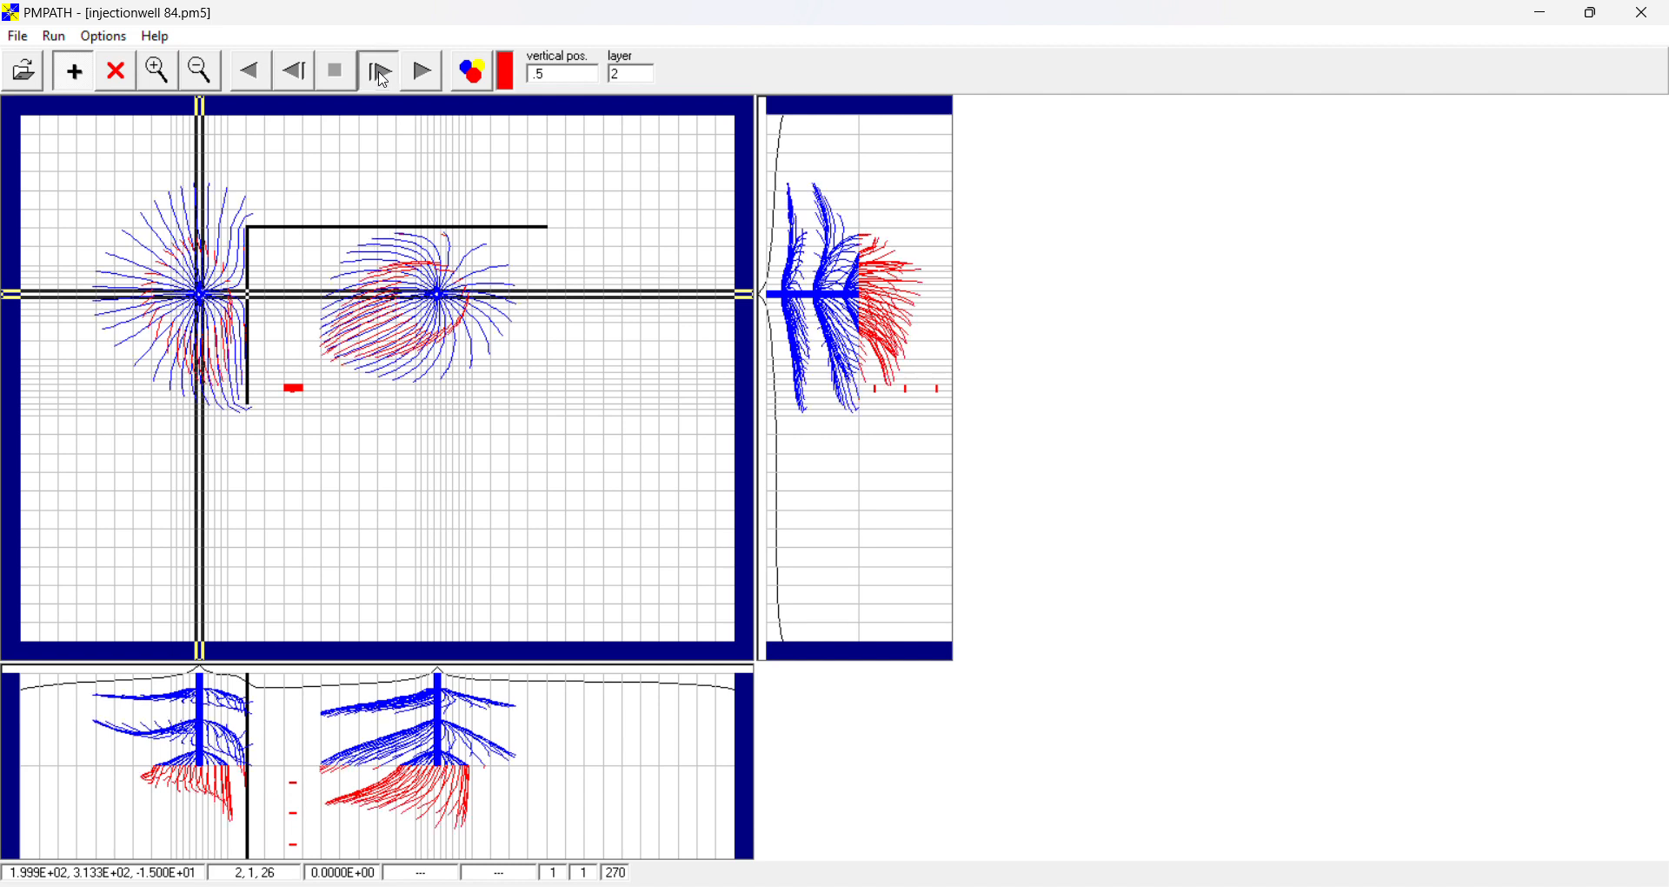
Step: Reset the particles to their starting positions and run them forward through the full tracking in one go
{"action": "left_click", "coordinate": [68, 38]}
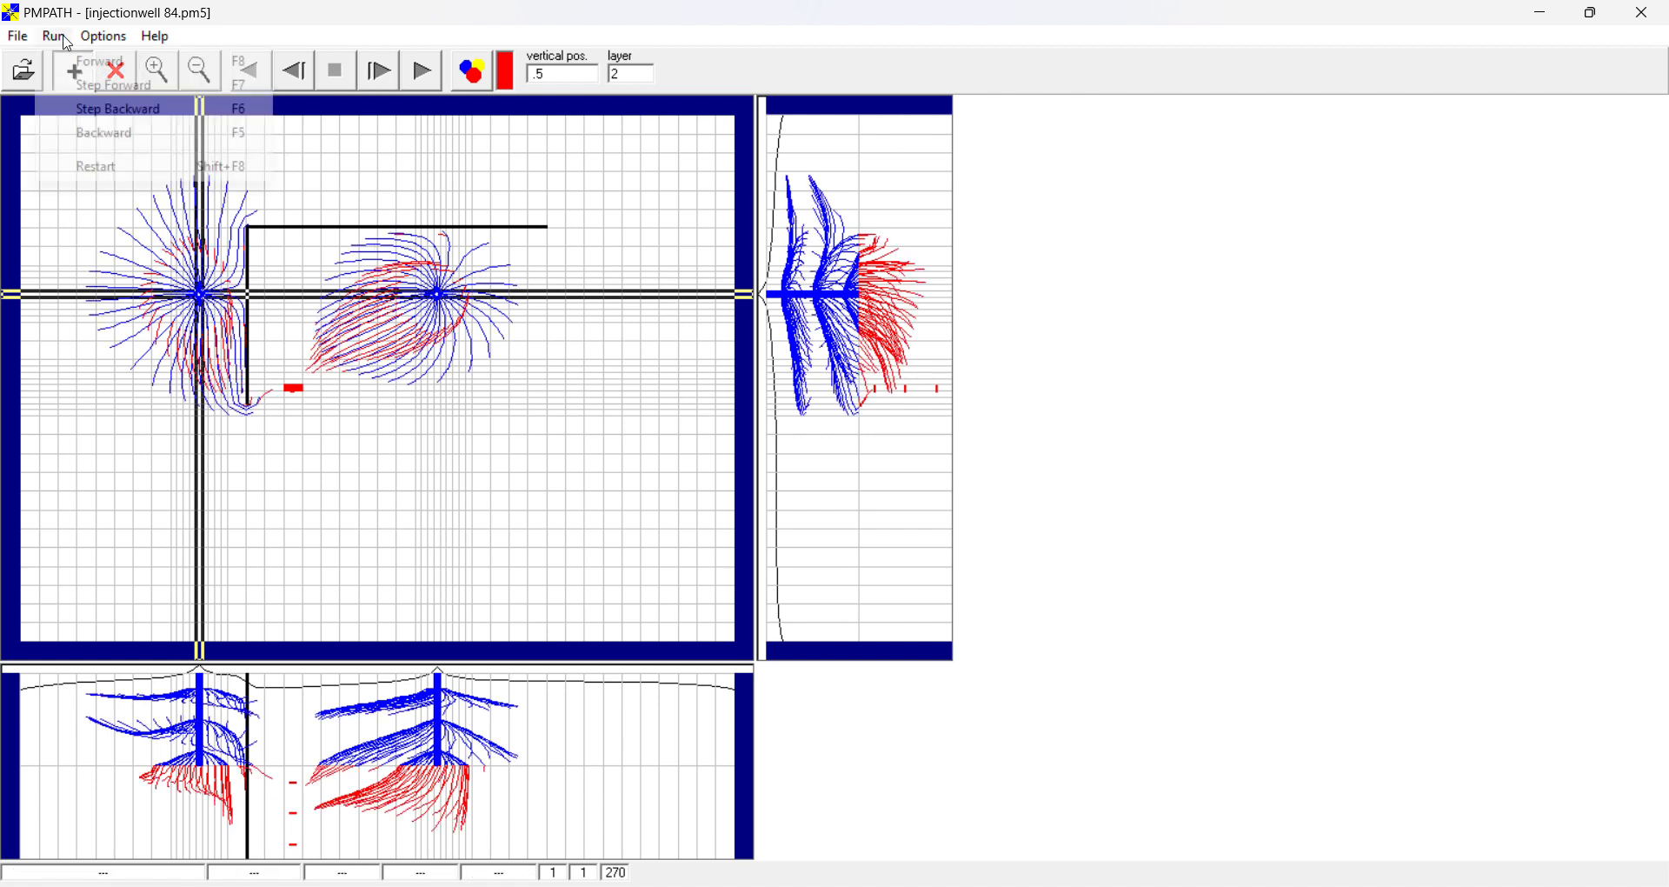
{"action": "left_click", "coordinate": [108, 166]}
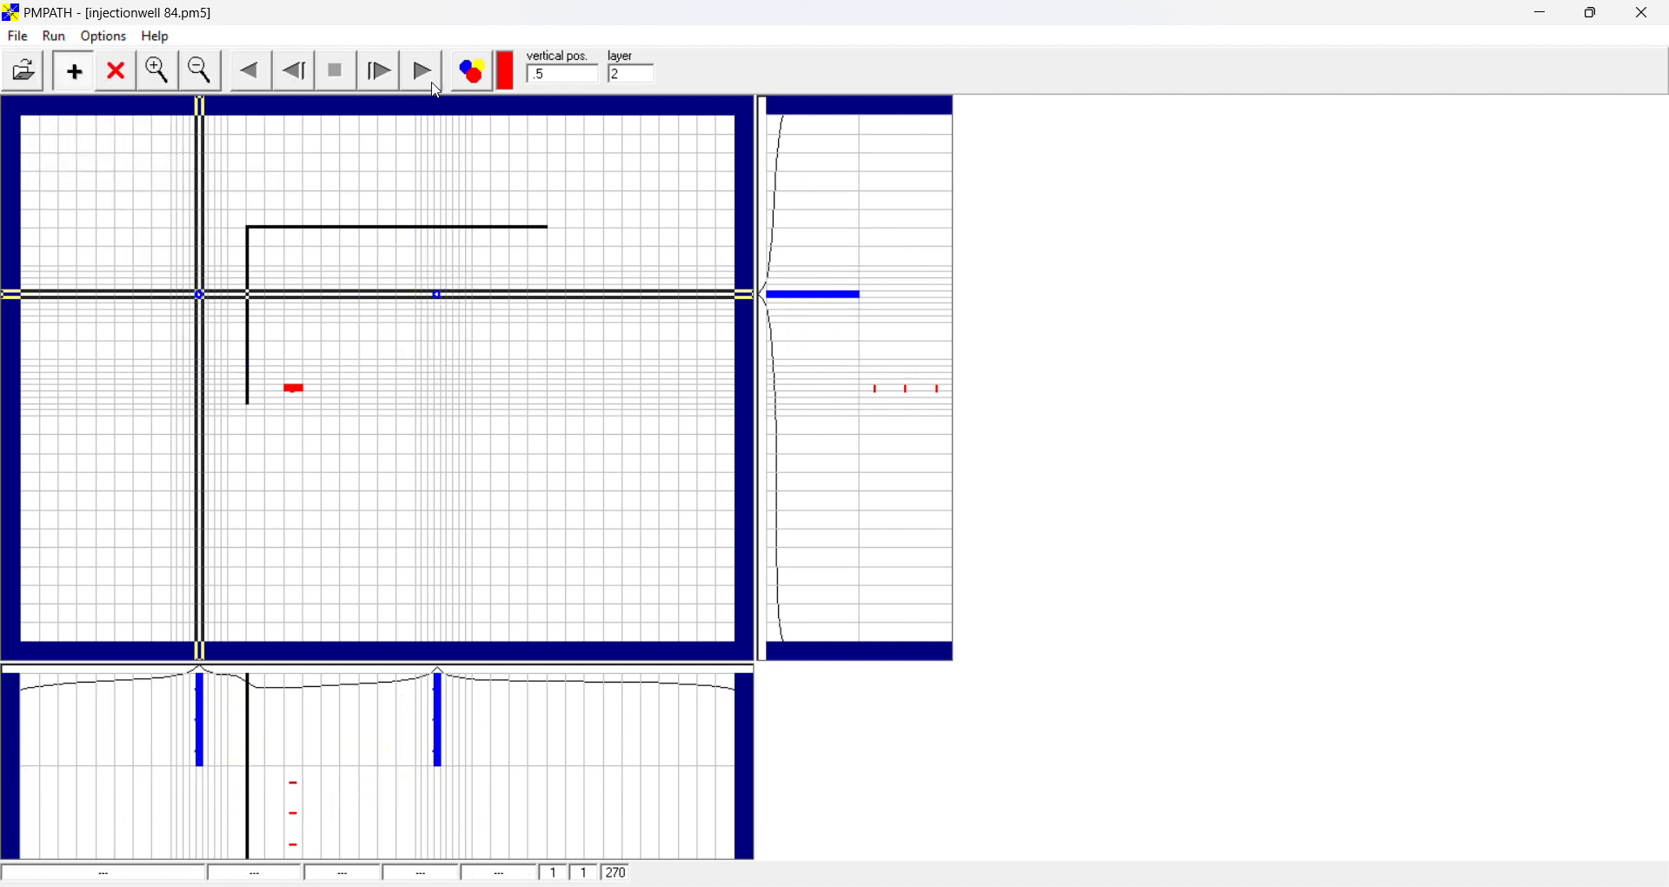
{"action": "left_click", "coordinate": [425, 73]}
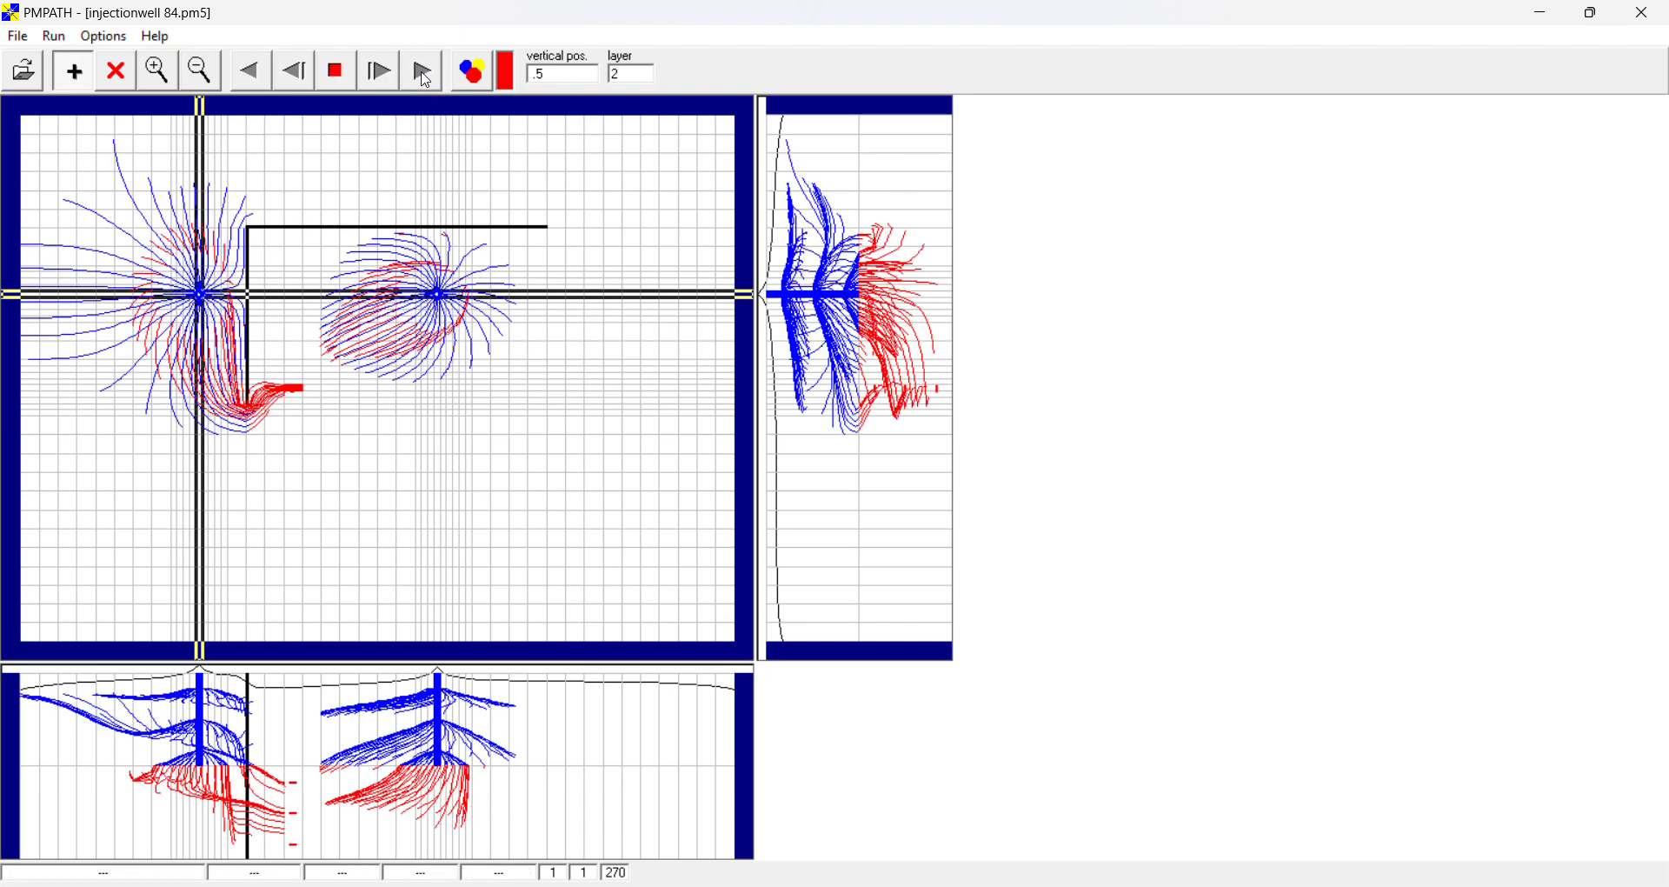